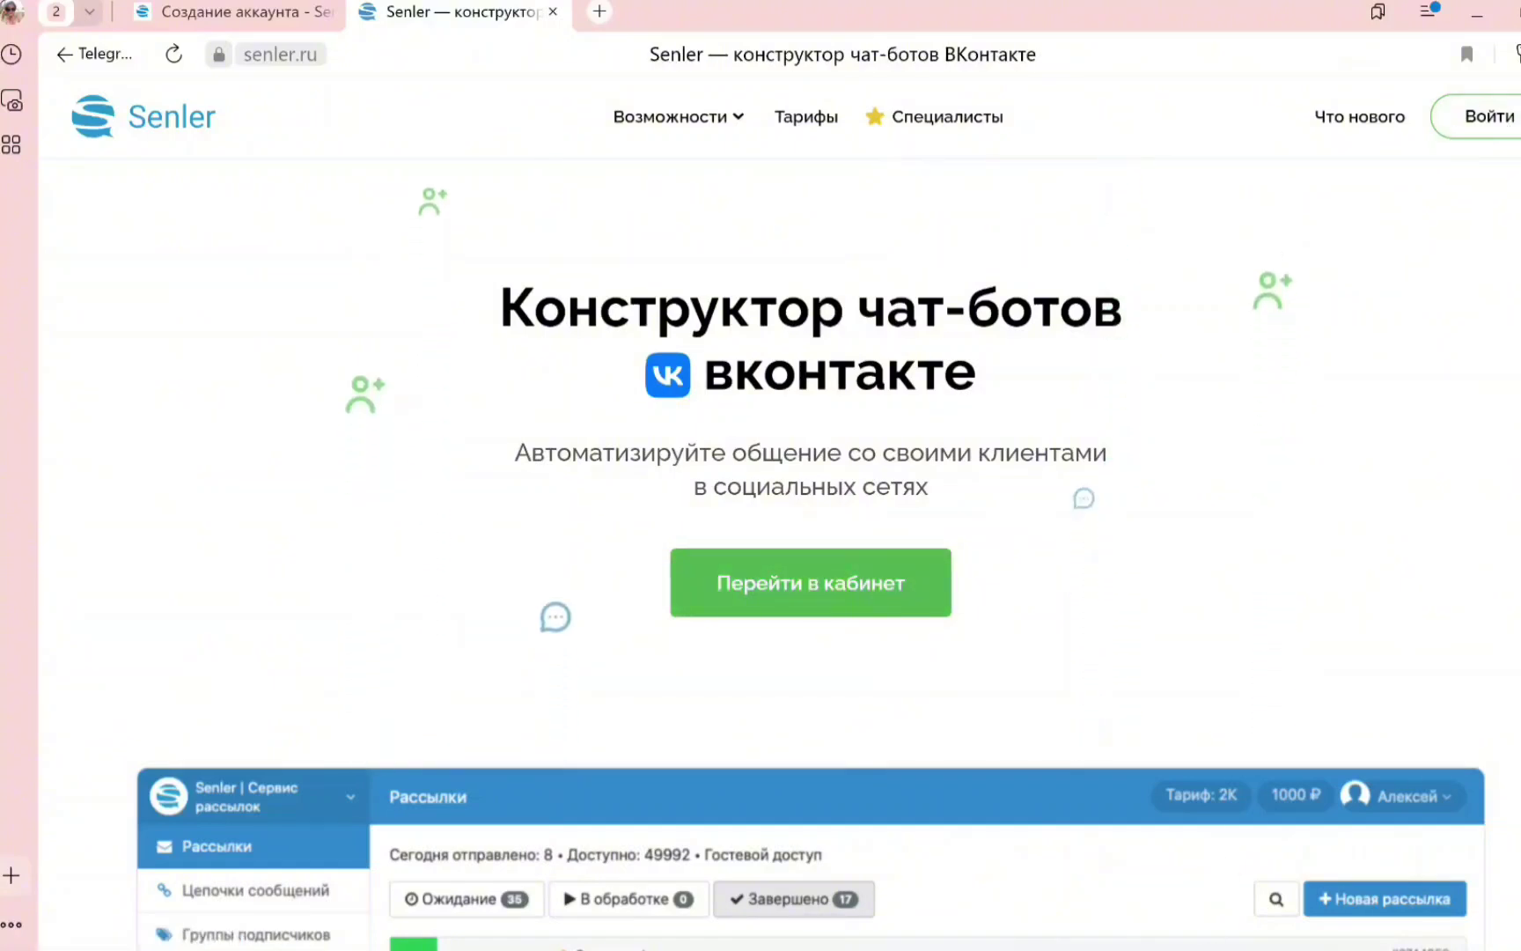
Open the Senler cabinet, connect the community "Работа тест" and allow Senler's access to it on VK
{"action": "left_click", "coordinate": [822, 582]}
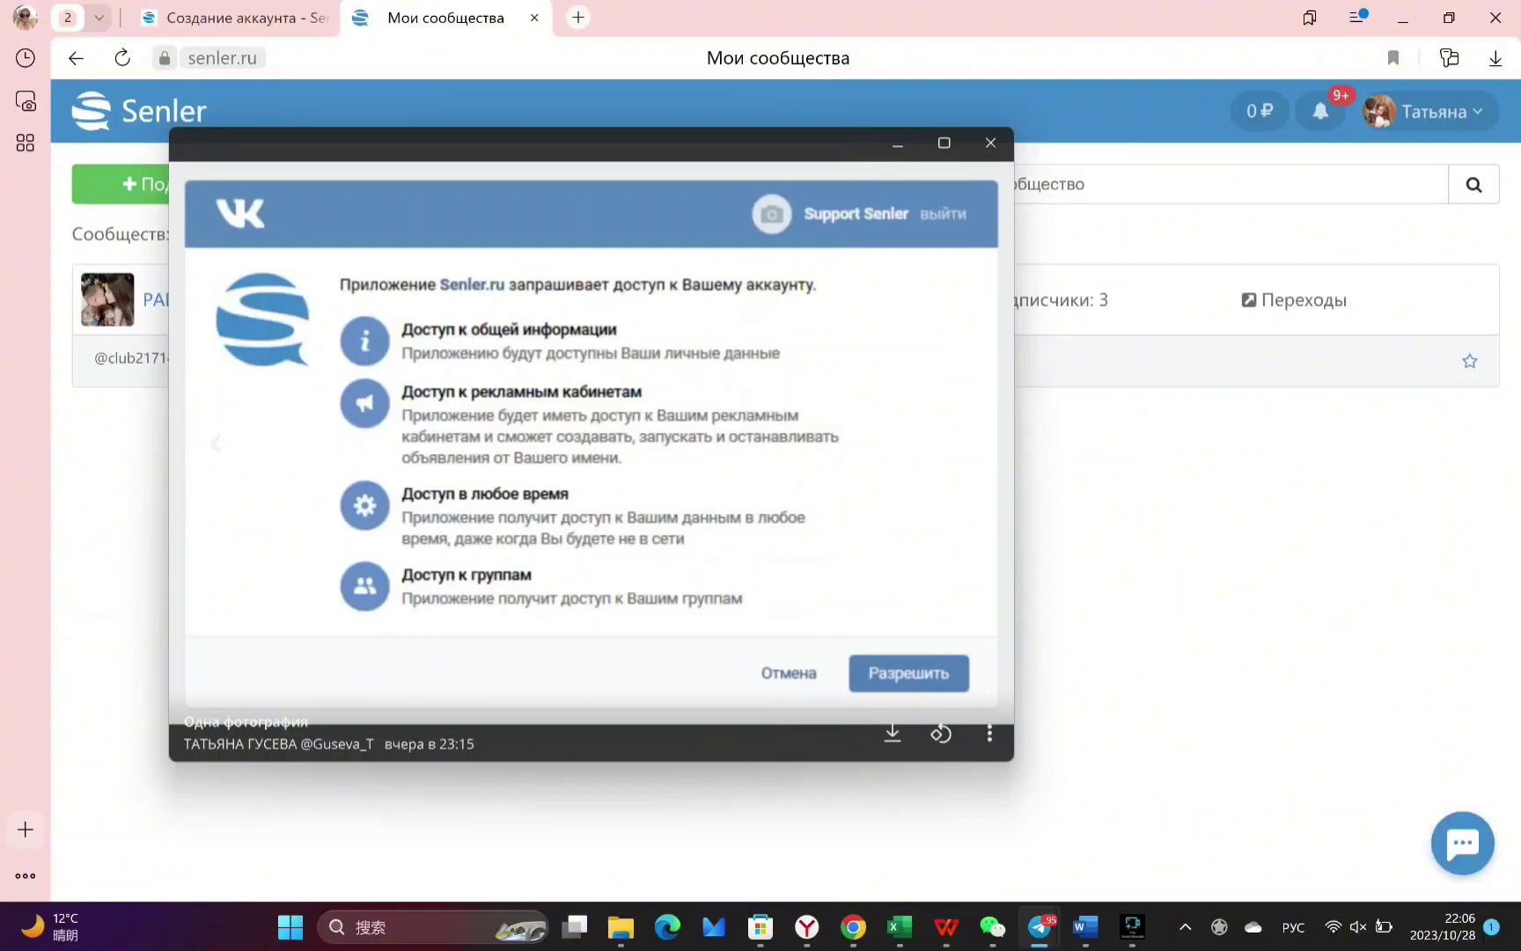
{"action": "key", "text": "Escape"}
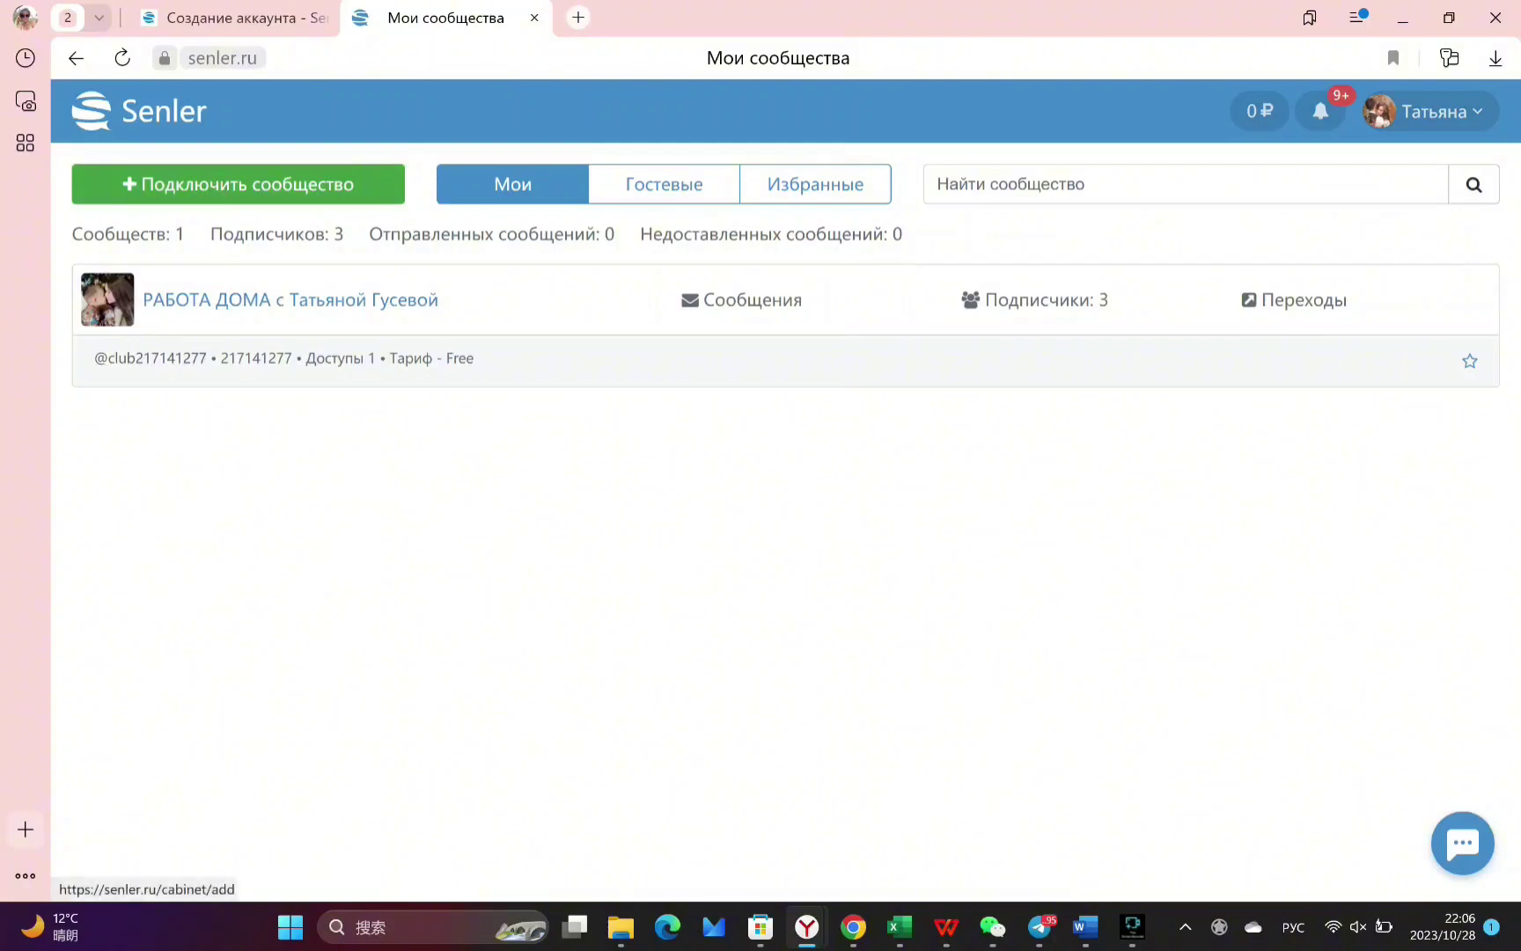
{"action": "left_click", "coordinate": [215, 181]}
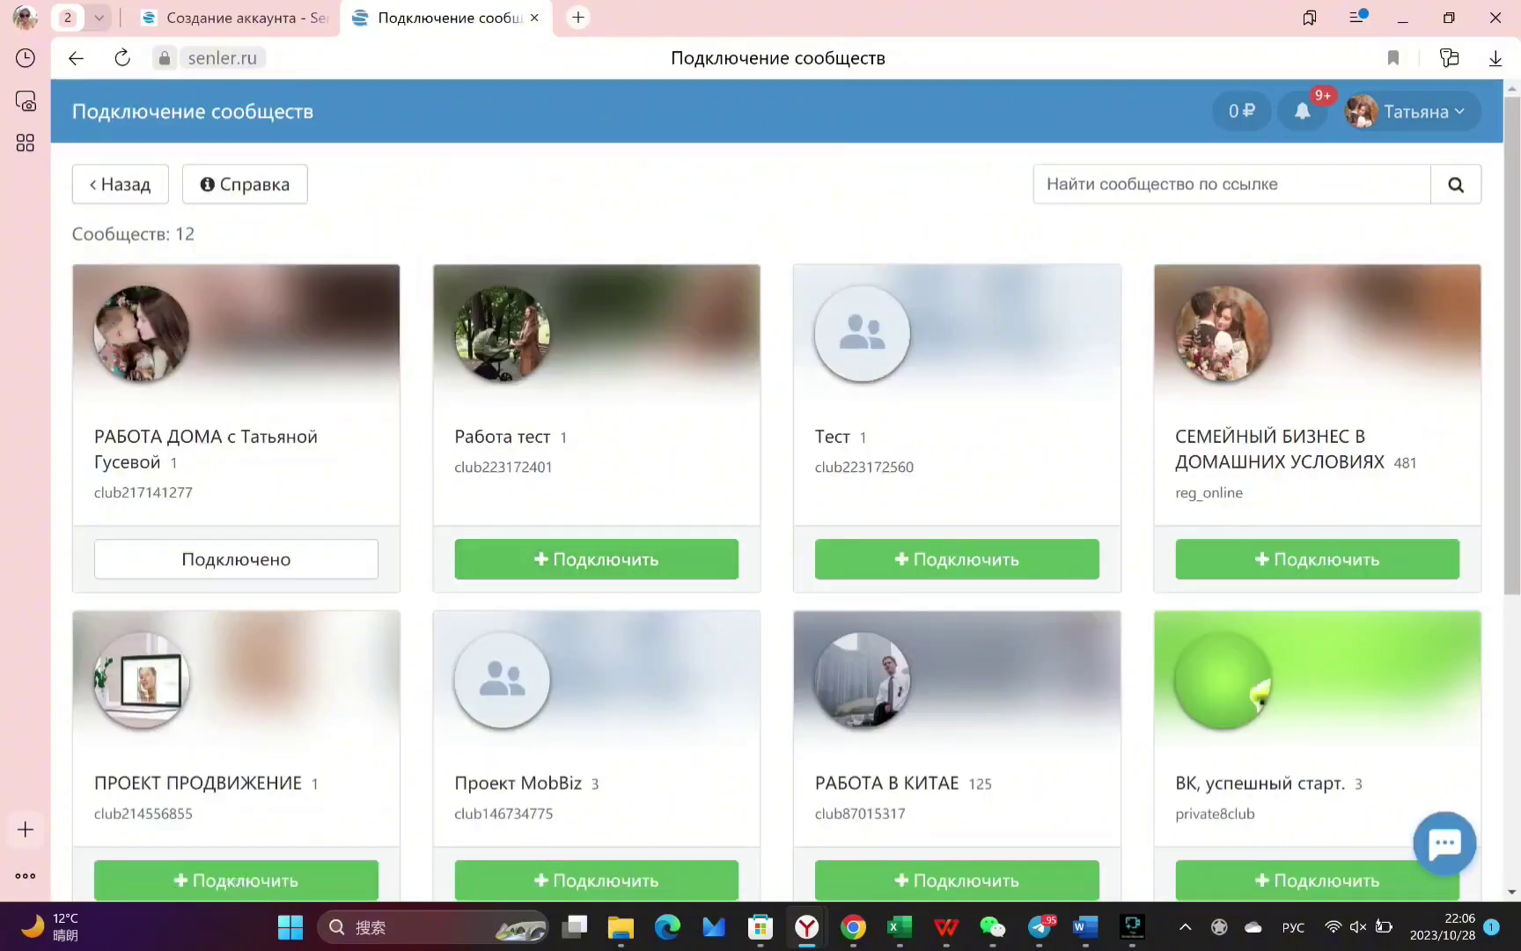
{"action": "left_click", "coordinate": [595, 559]}
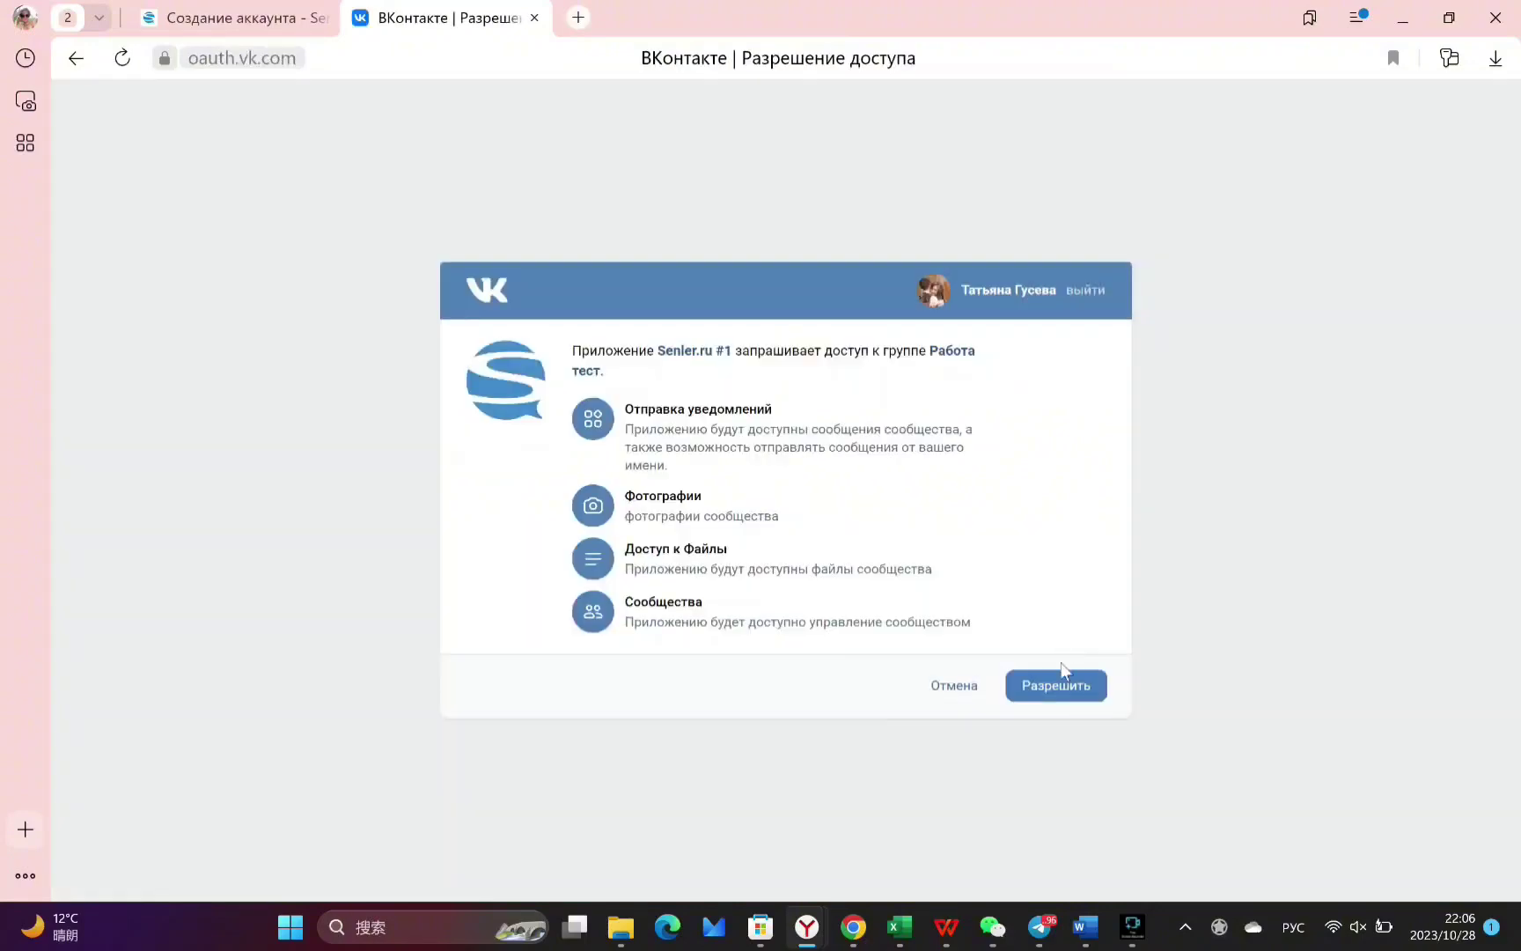
{"action": "left_click", "coordinate": [1061, 682]}
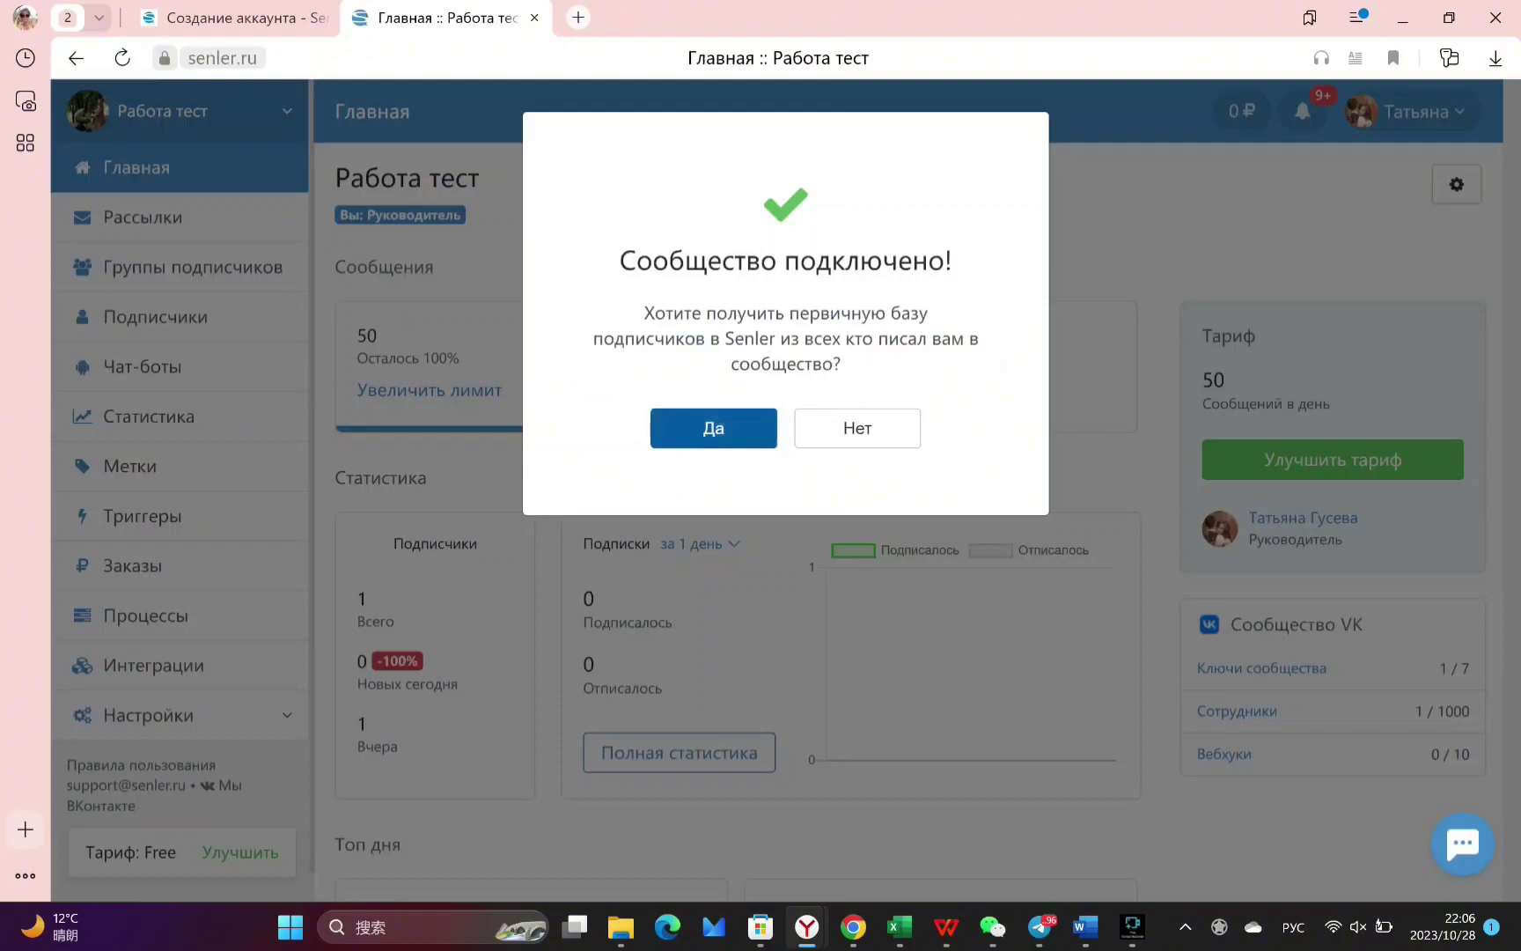
Accept importing the initial subscriber base from people who messaged the community, and decline the three ready-made bots
{"action": "left_click", "coordinate": [713, 427]}
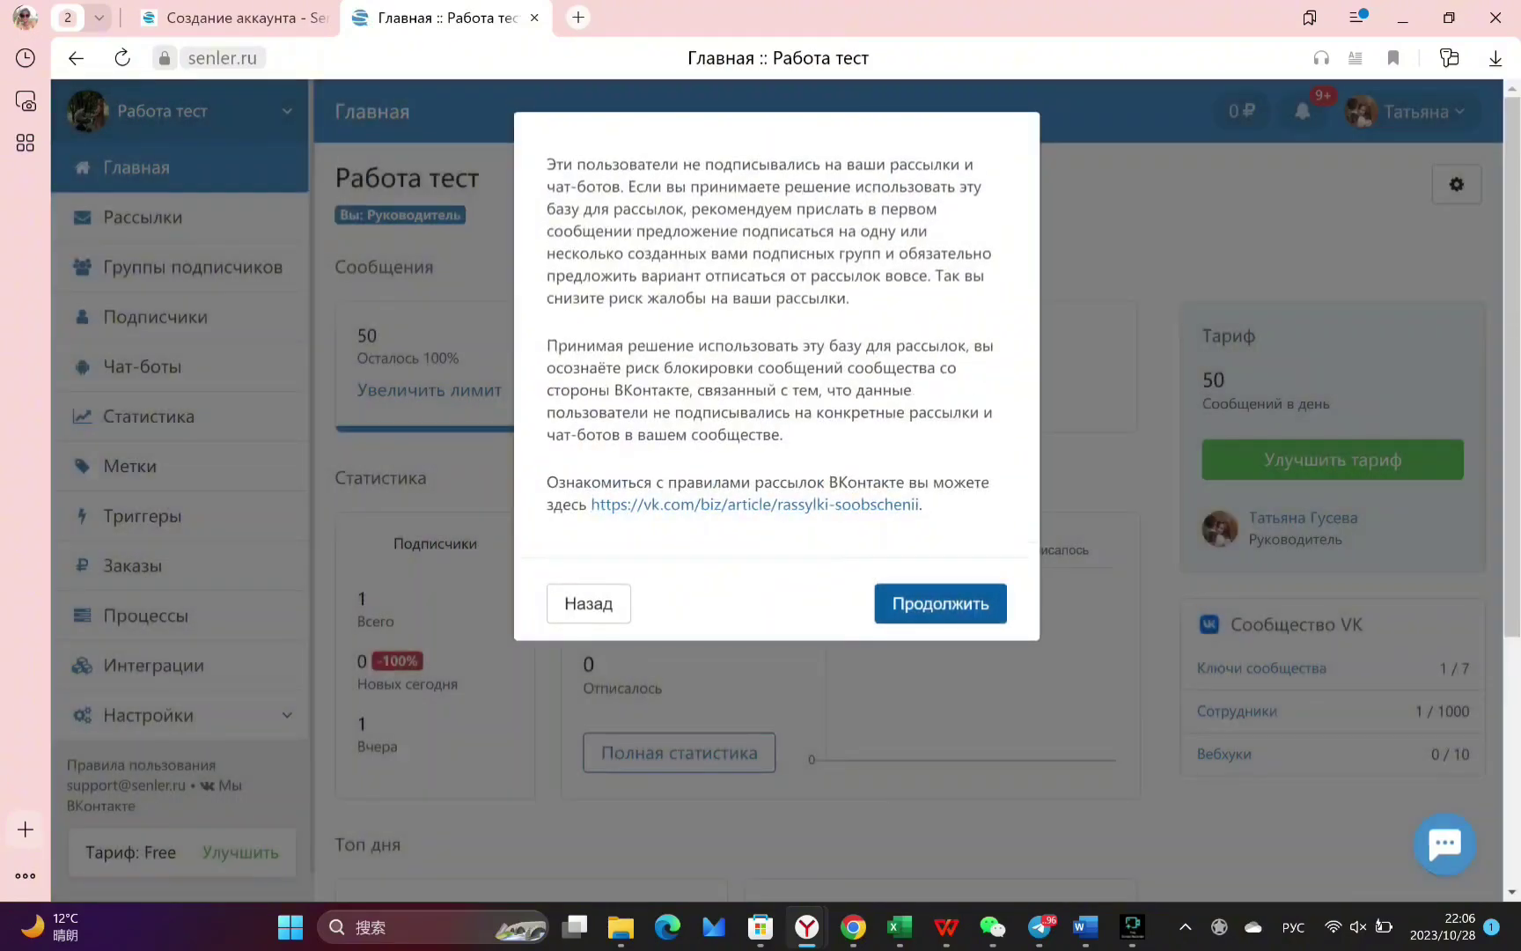
{"action": "left_click", "coordinate": [940, 603]}
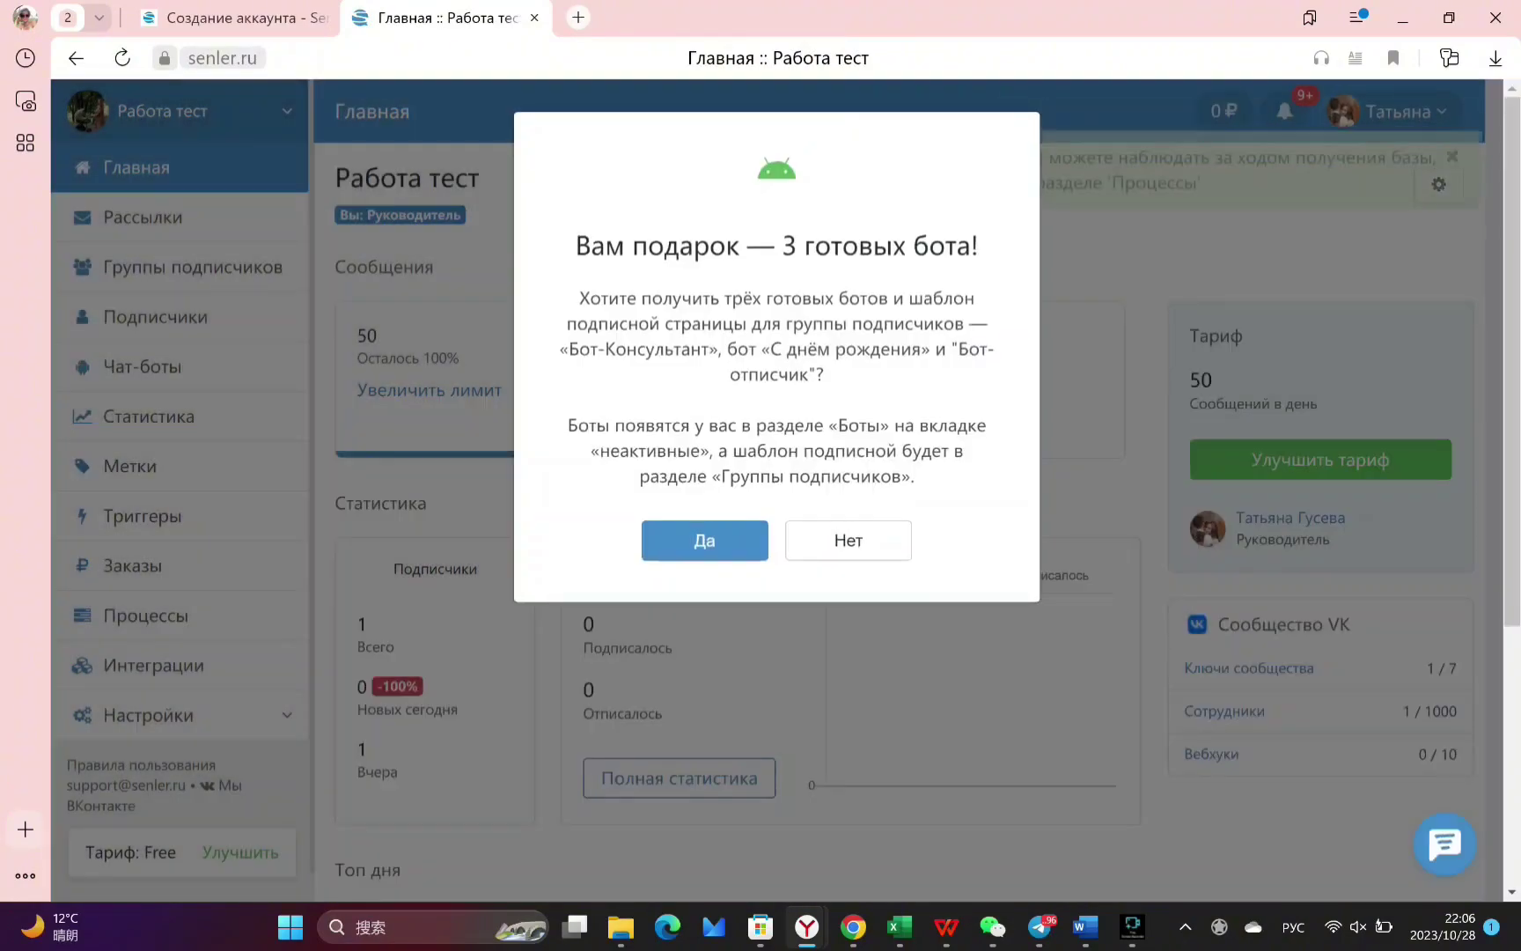
{"action": "left_click", "coordinate": [871, 539]}
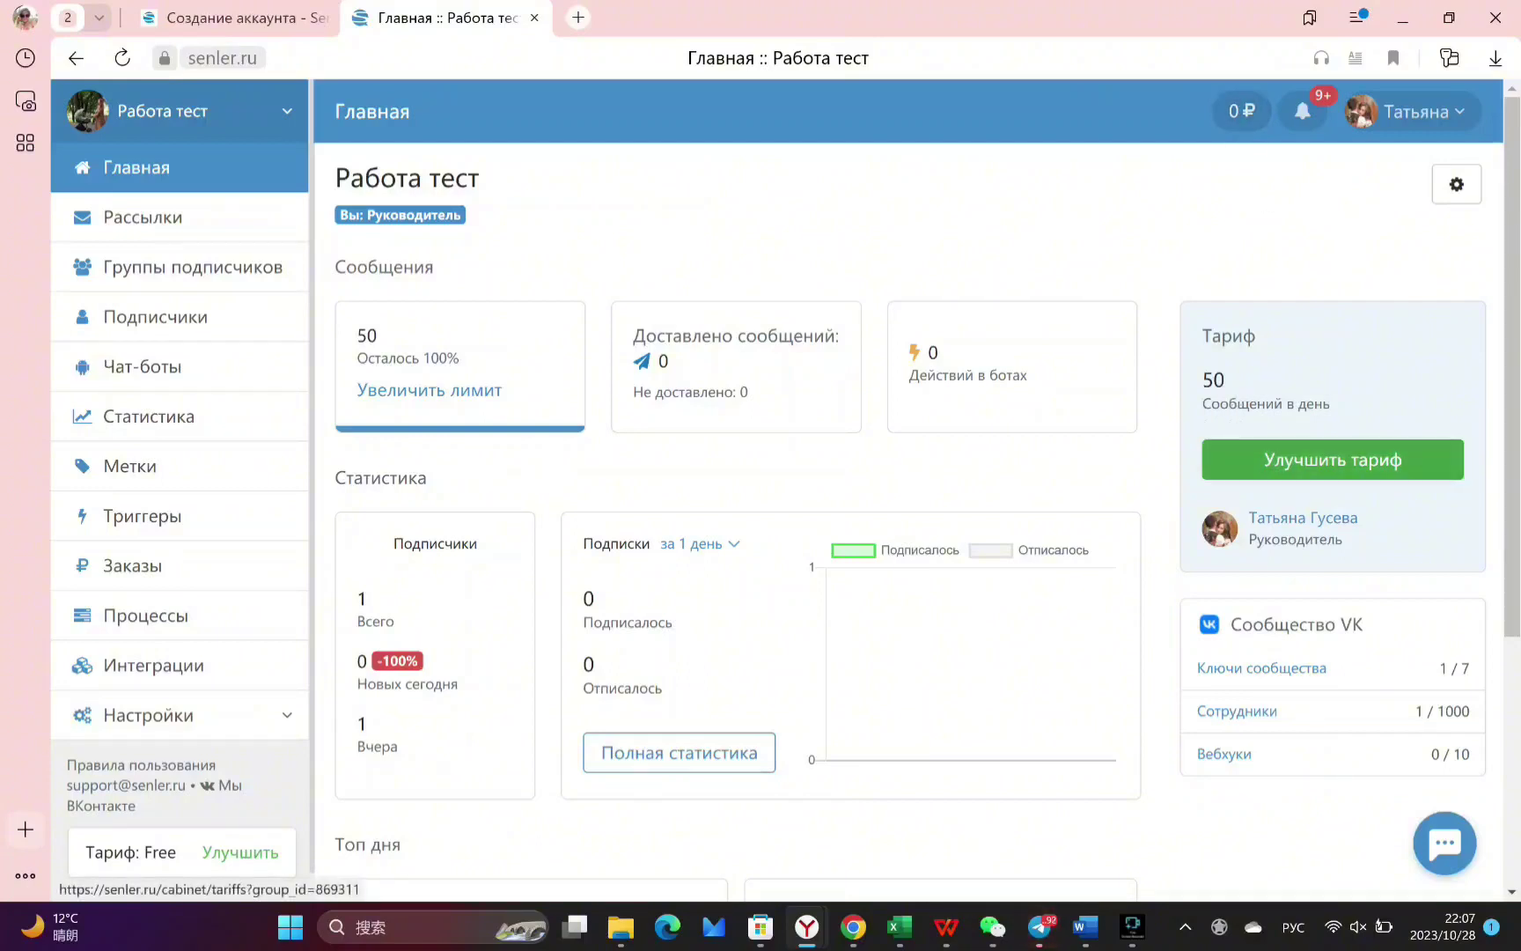
{"action": "left_click", "coordinate": [1321, 461]}
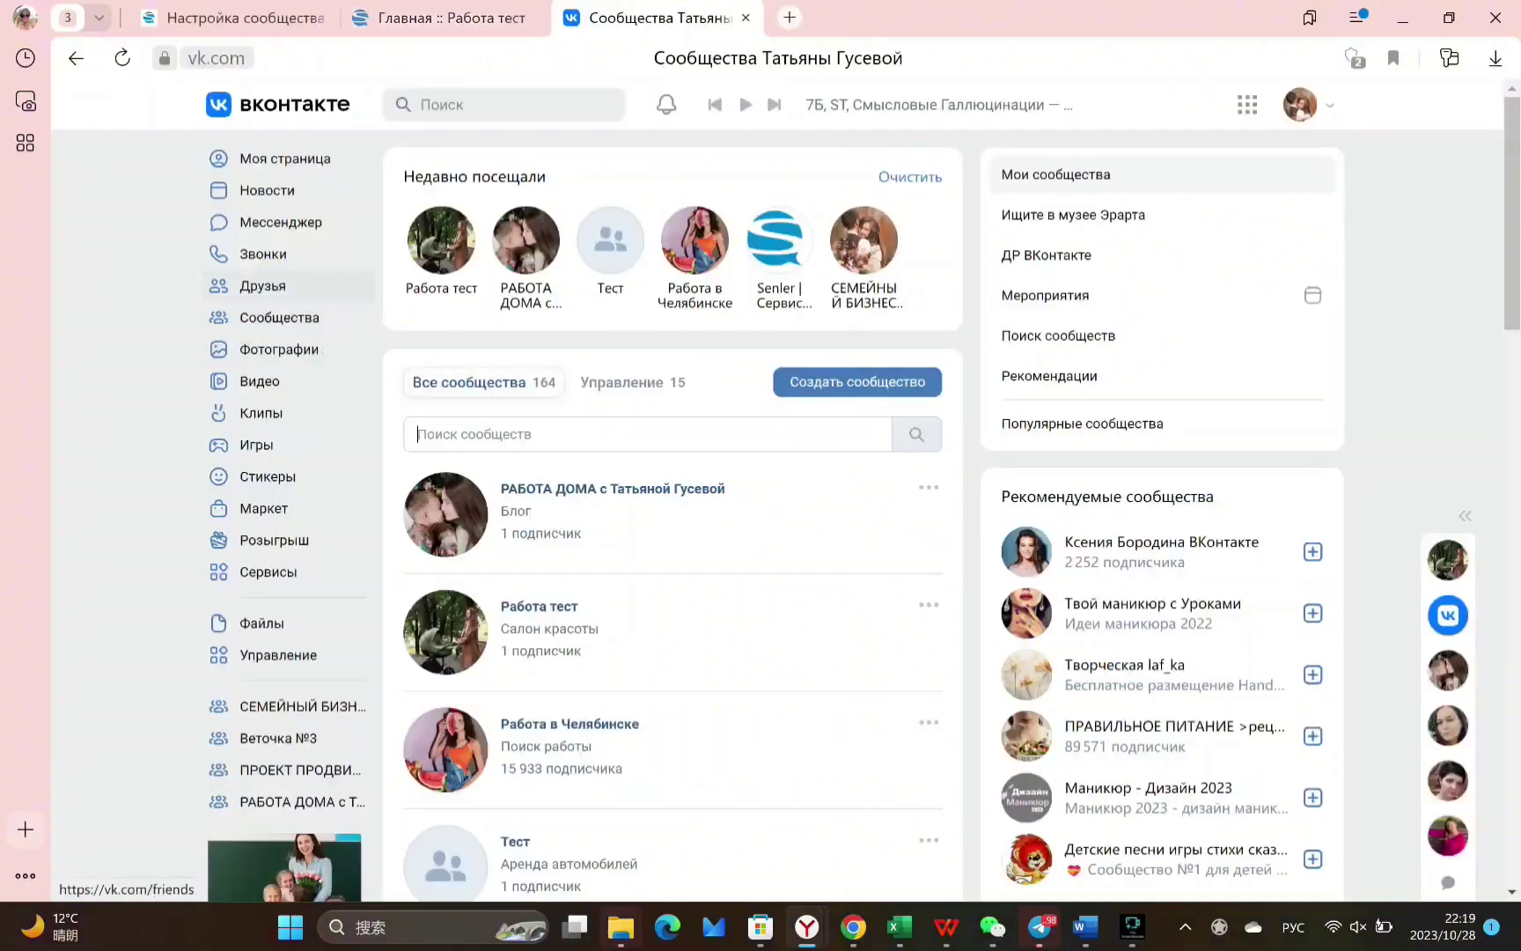
Review the bot settings under messages in the VK management of "Работа тест" and the help article's "Начать" button example
{"action": "left_click", "coordinate": [279, 318]}
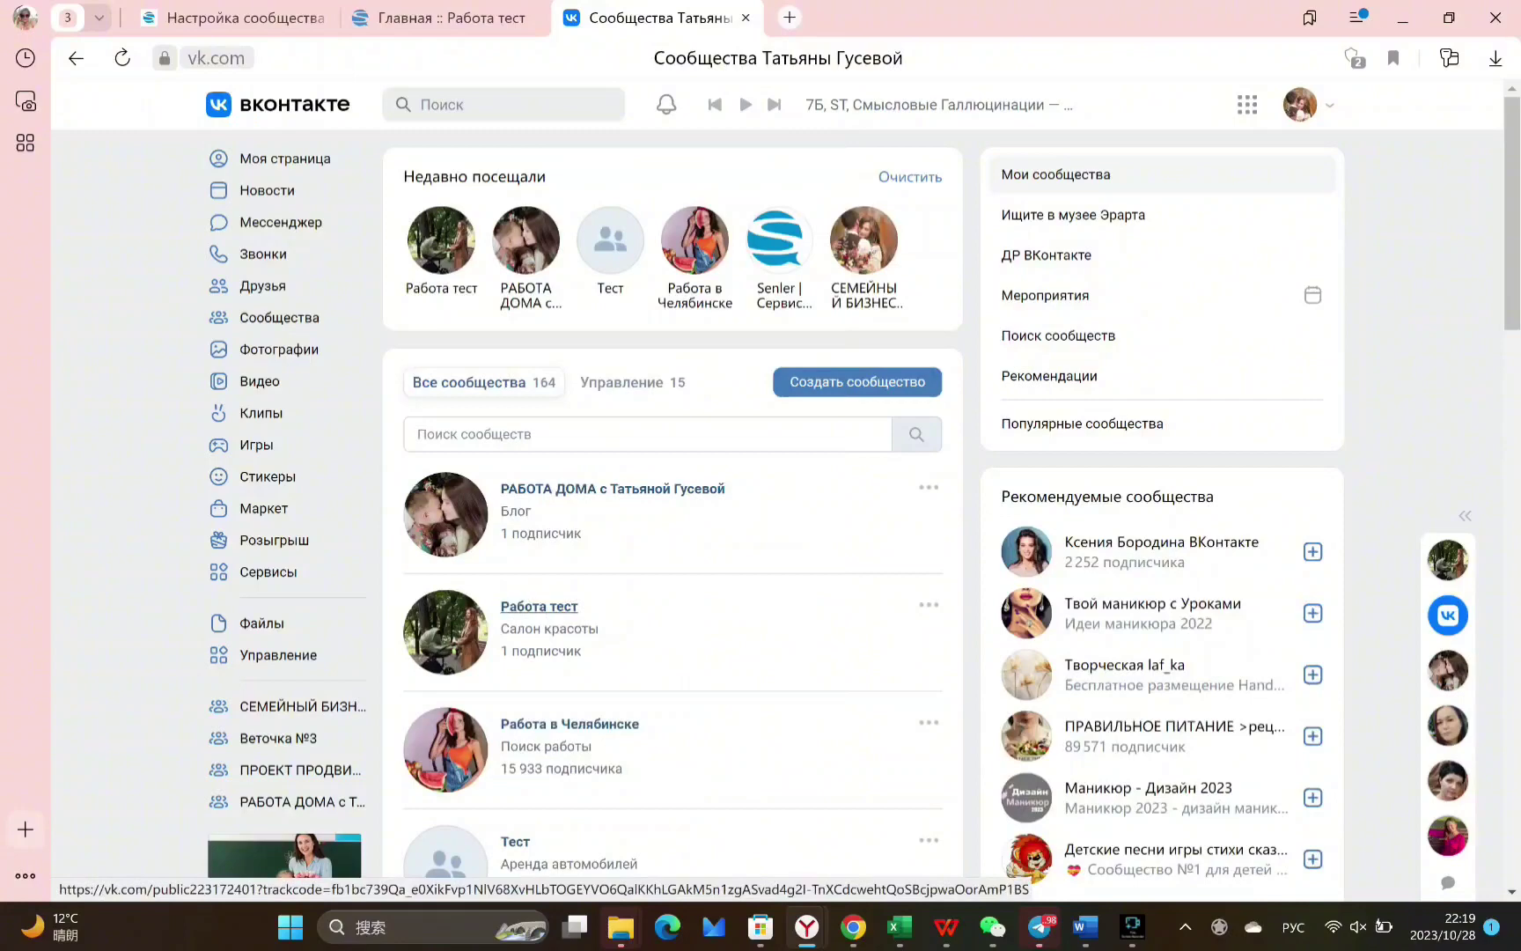
{"action": "left_click", "coordinate": [539, 605]}
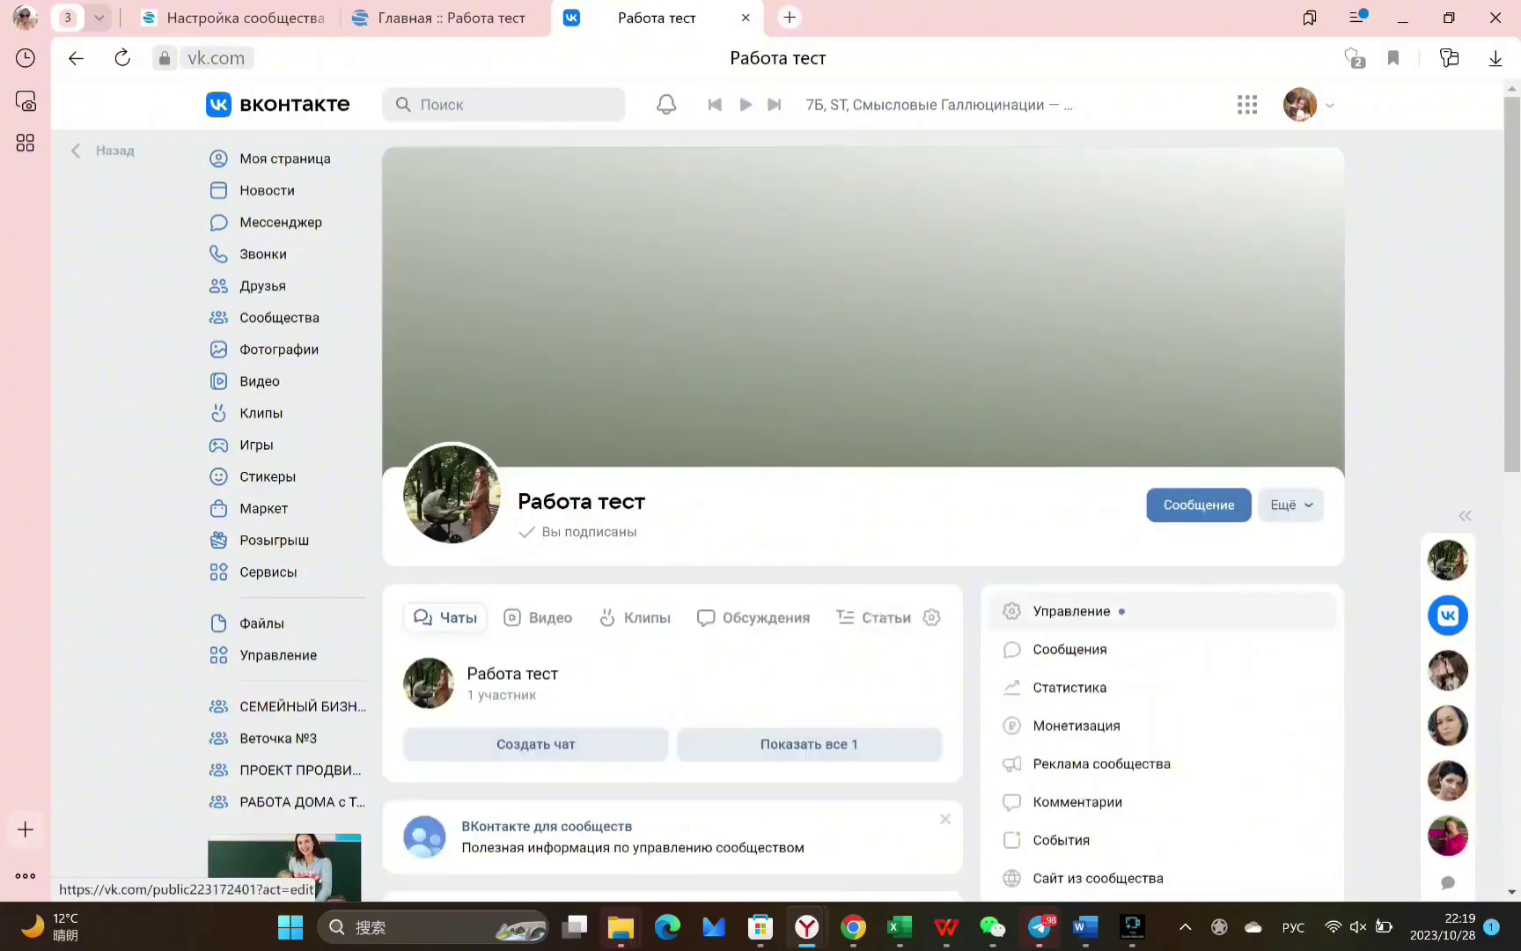
{"action": "left_click", "coordinate": [1073, 613]}
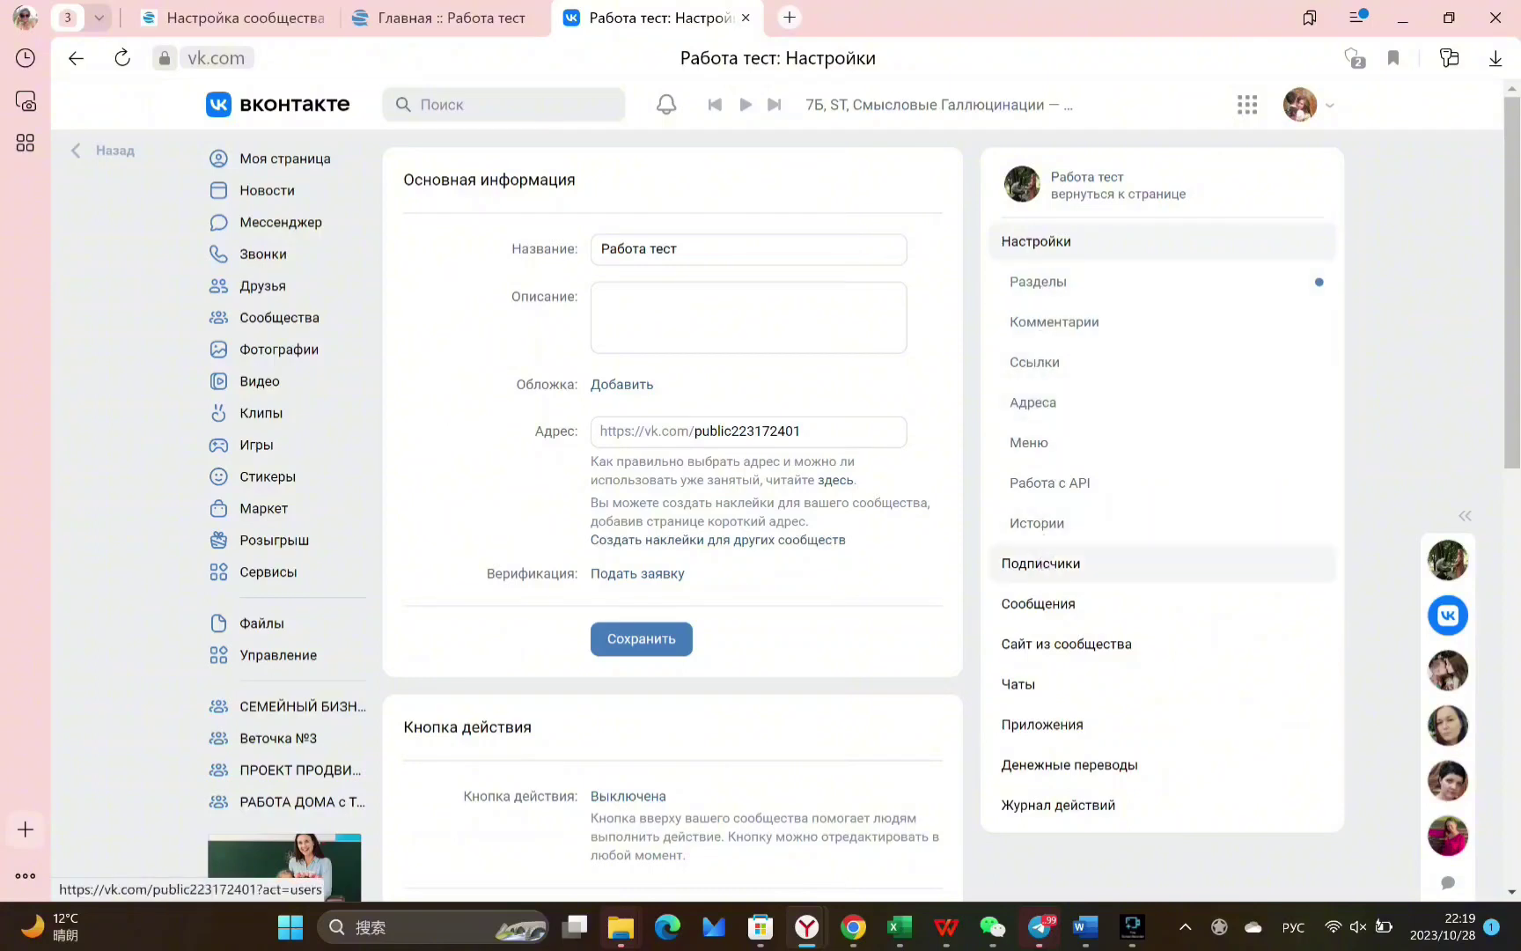
{"action": "left_click", "coordinate": [1038, 602]}
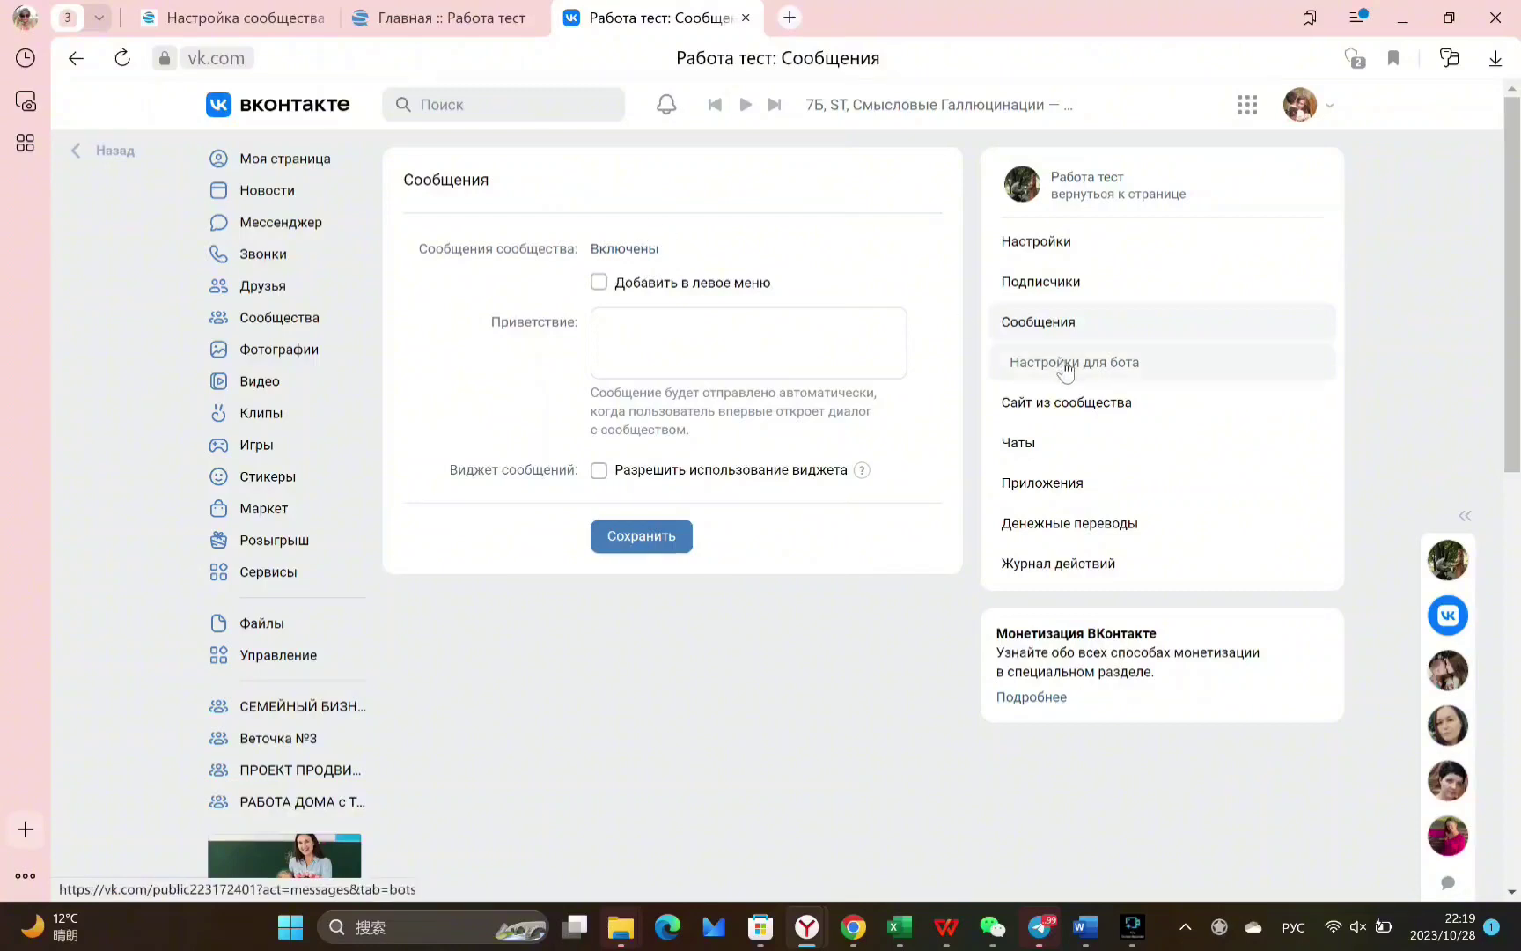
{"action": "left_click", "coordinate": [1067, 365]}
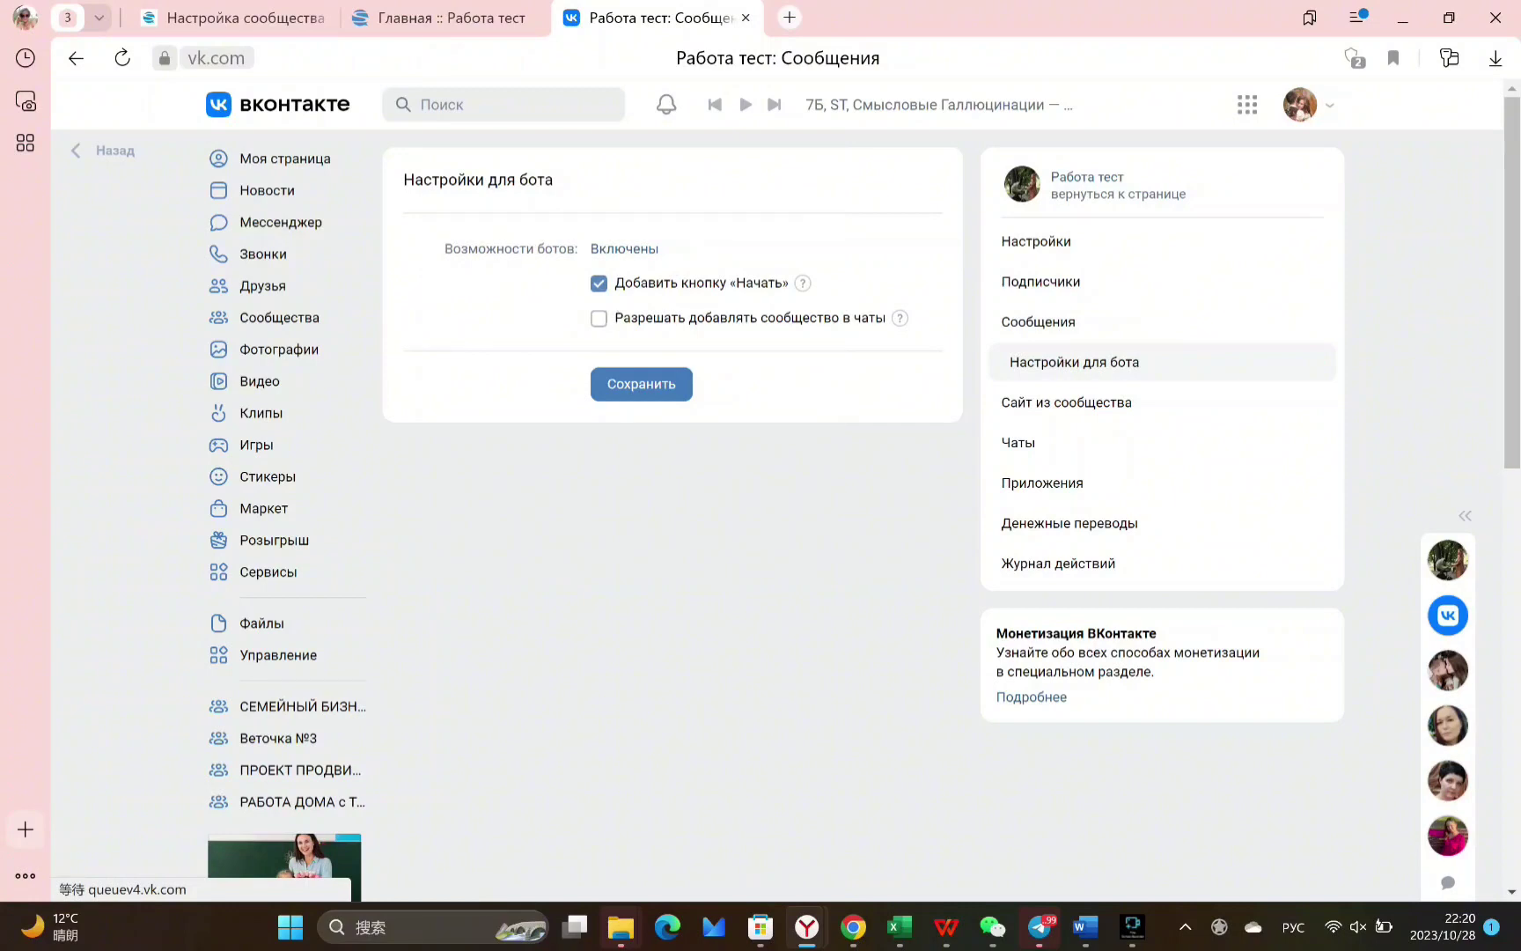
{"action": "key", "text": "ctrl+1"}
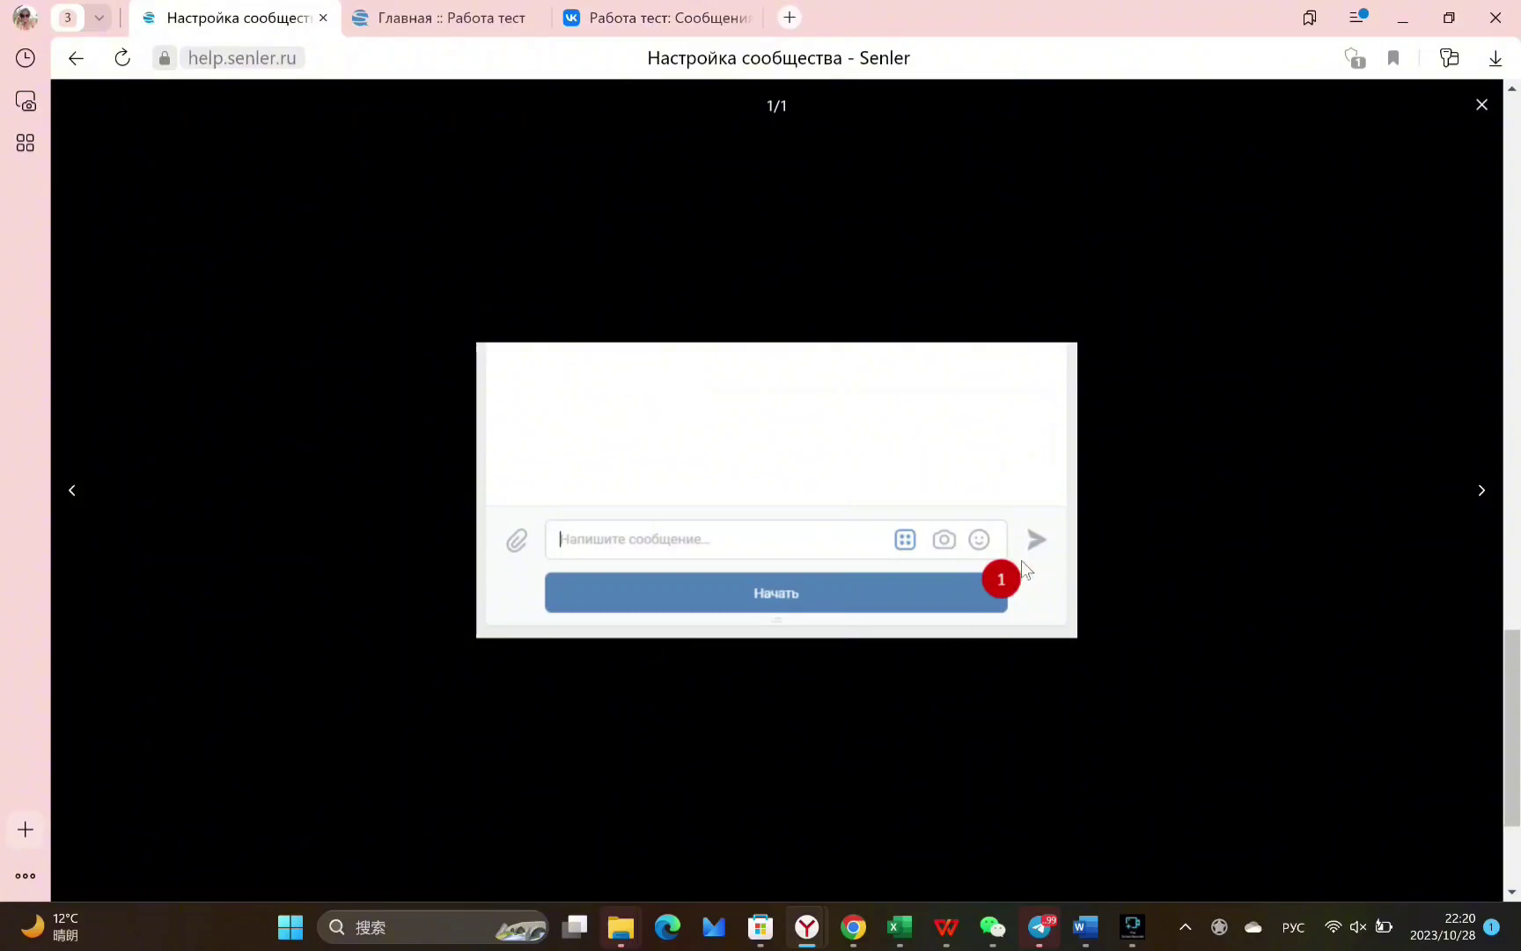
Return to the Senler dashboard of "Работа тест" and start adding a new subscriber group
{"action": "key", "text": "ctrl+Tab"}
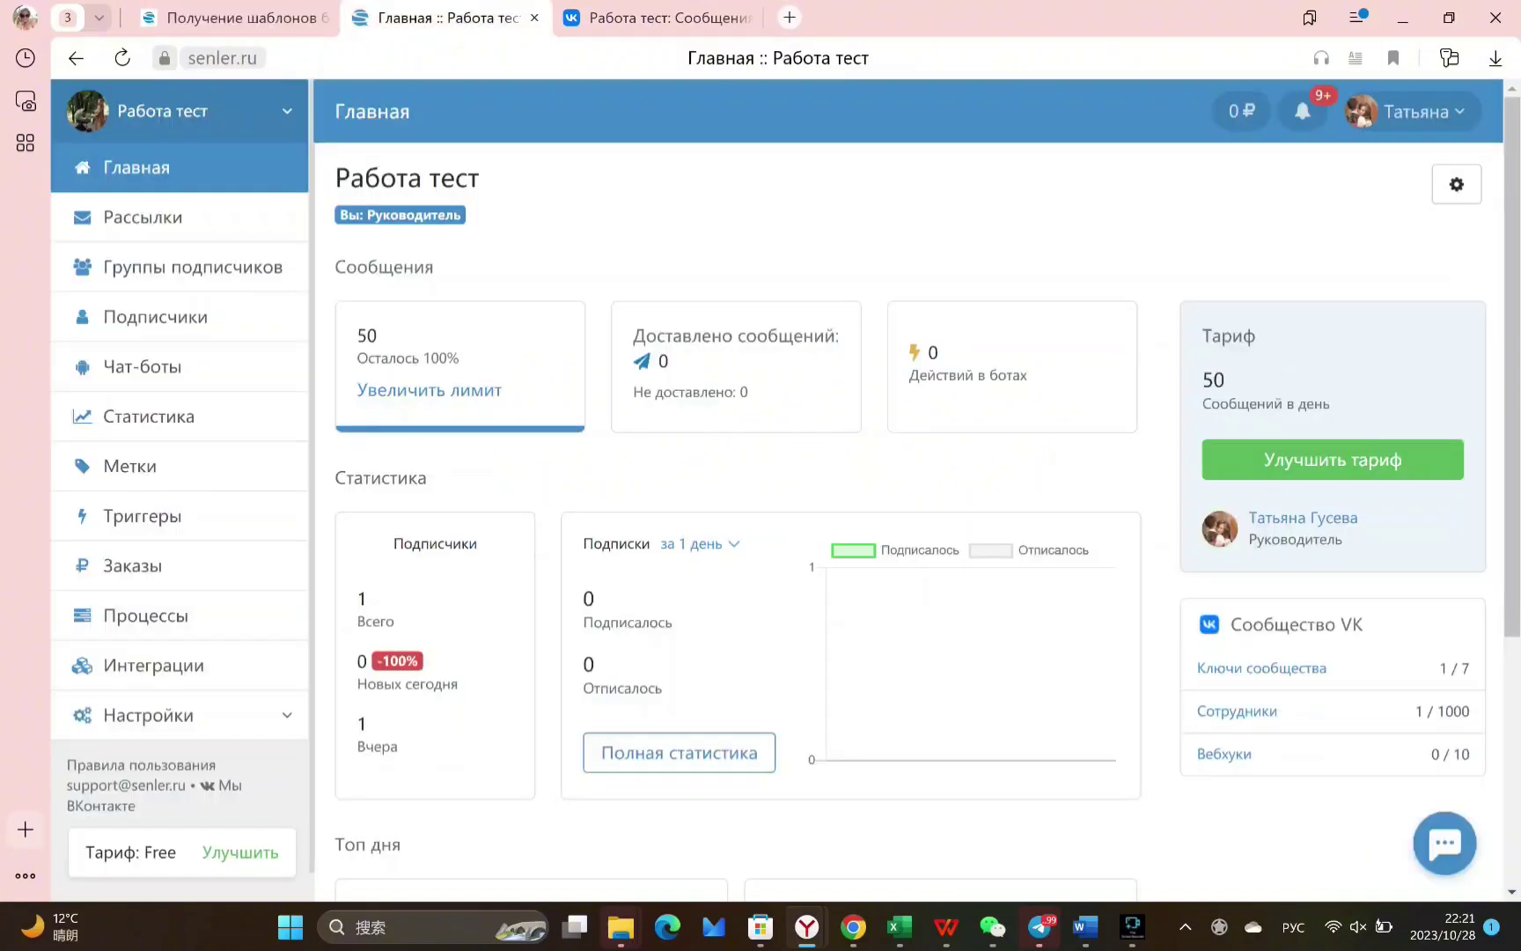
{"action": "left_click", "coordinate": [223, 270]}
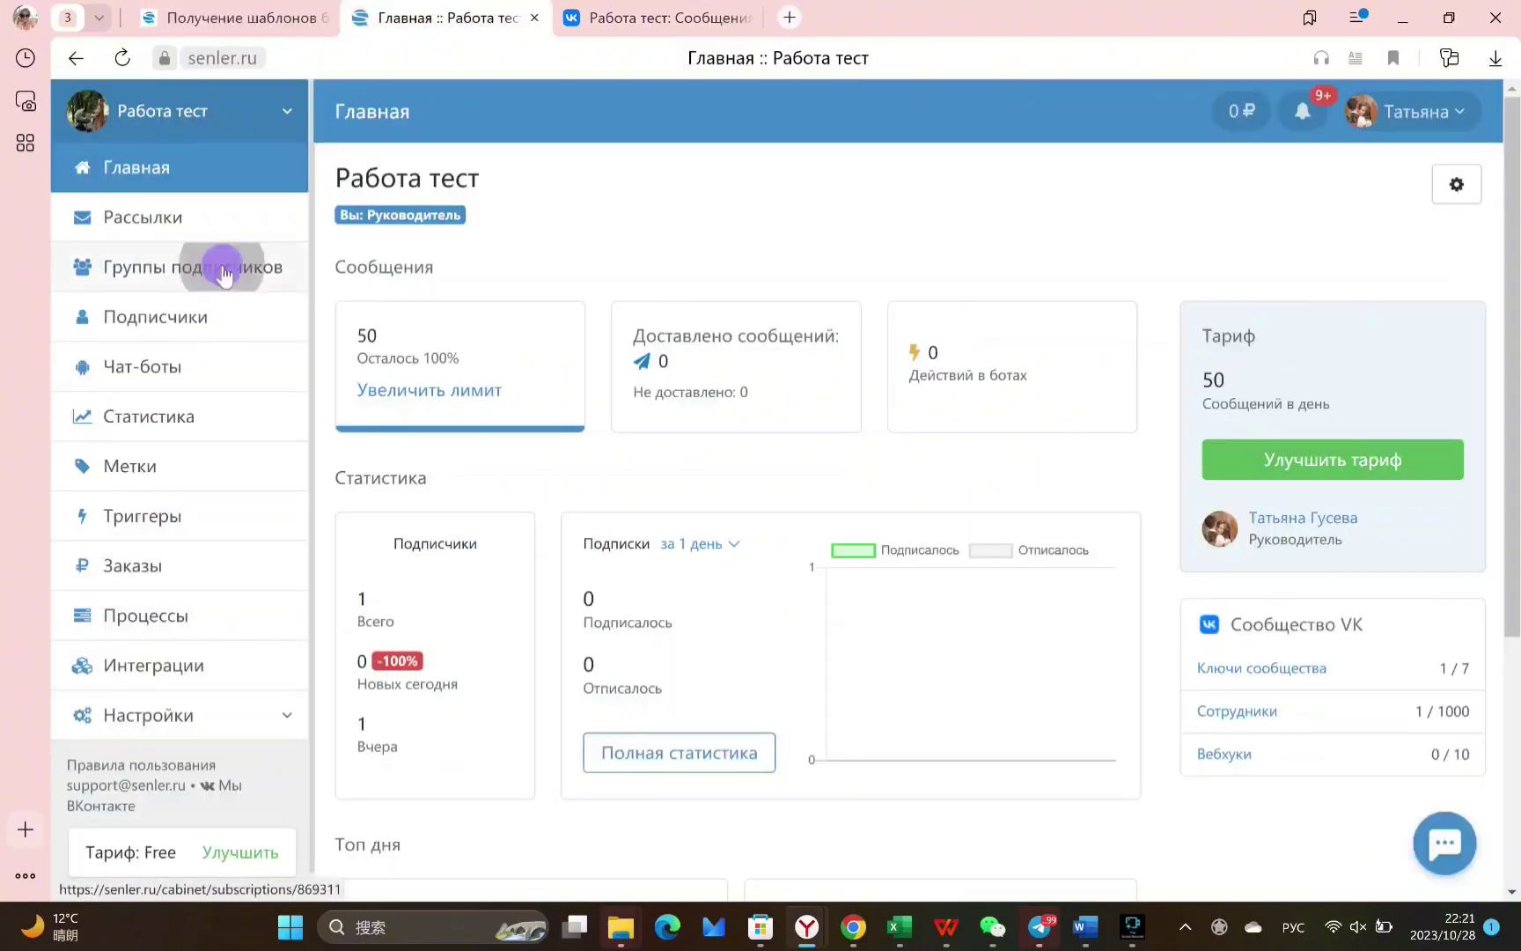
{"action": "left_click", "coordinate": [1444, 186]}
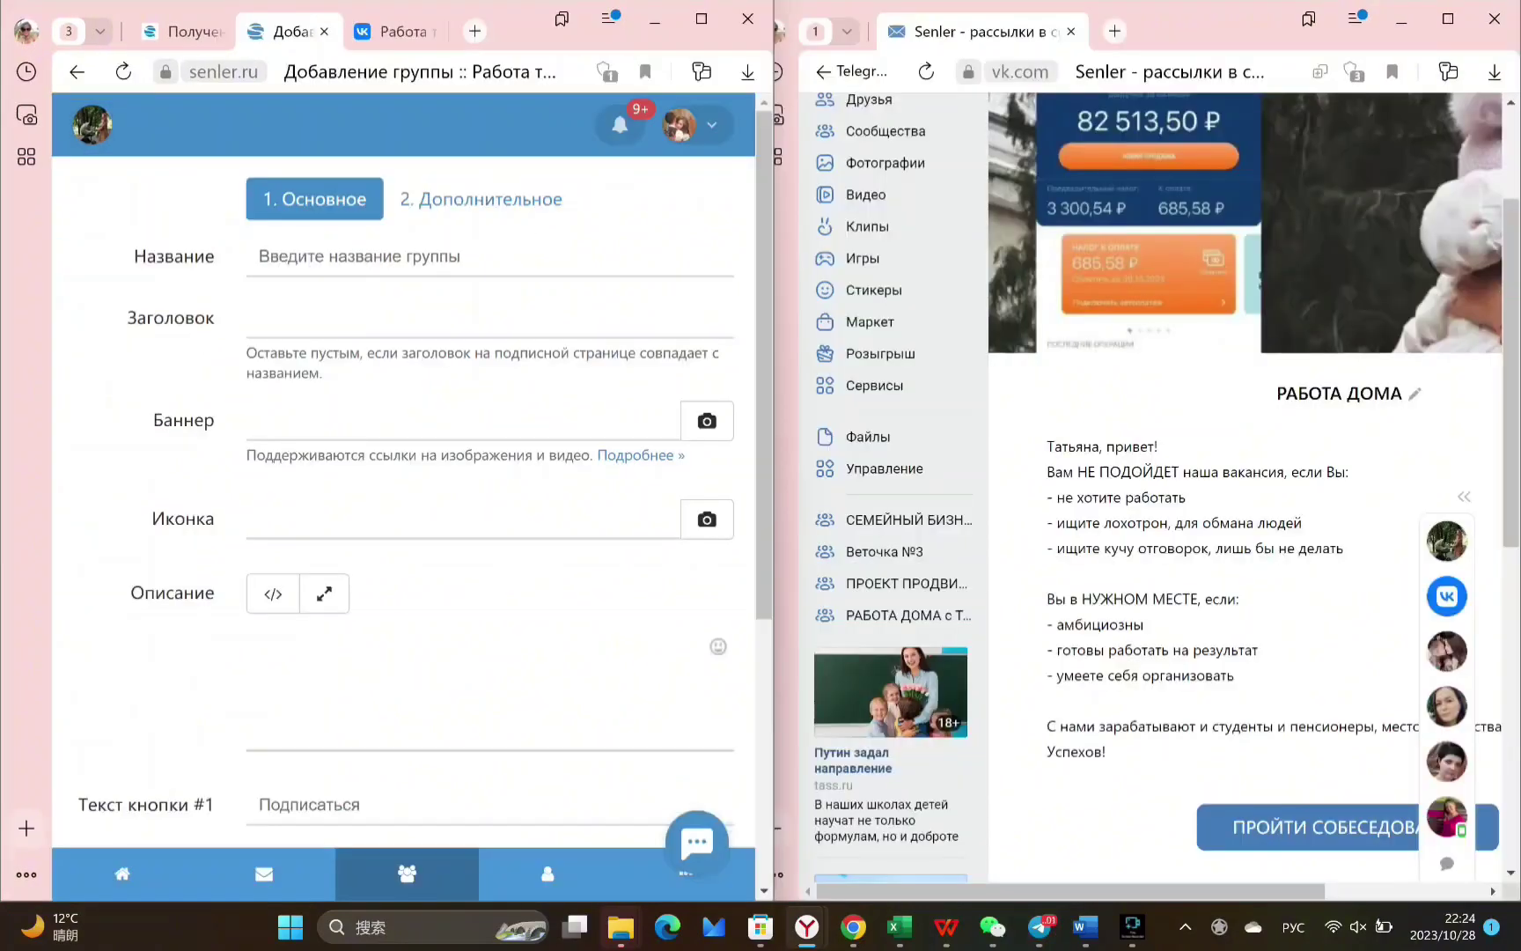
Compare the new group form's name, description variables and button text fields with the example subscription page
{"action": "left_click", "coordinate": [482, 259]}
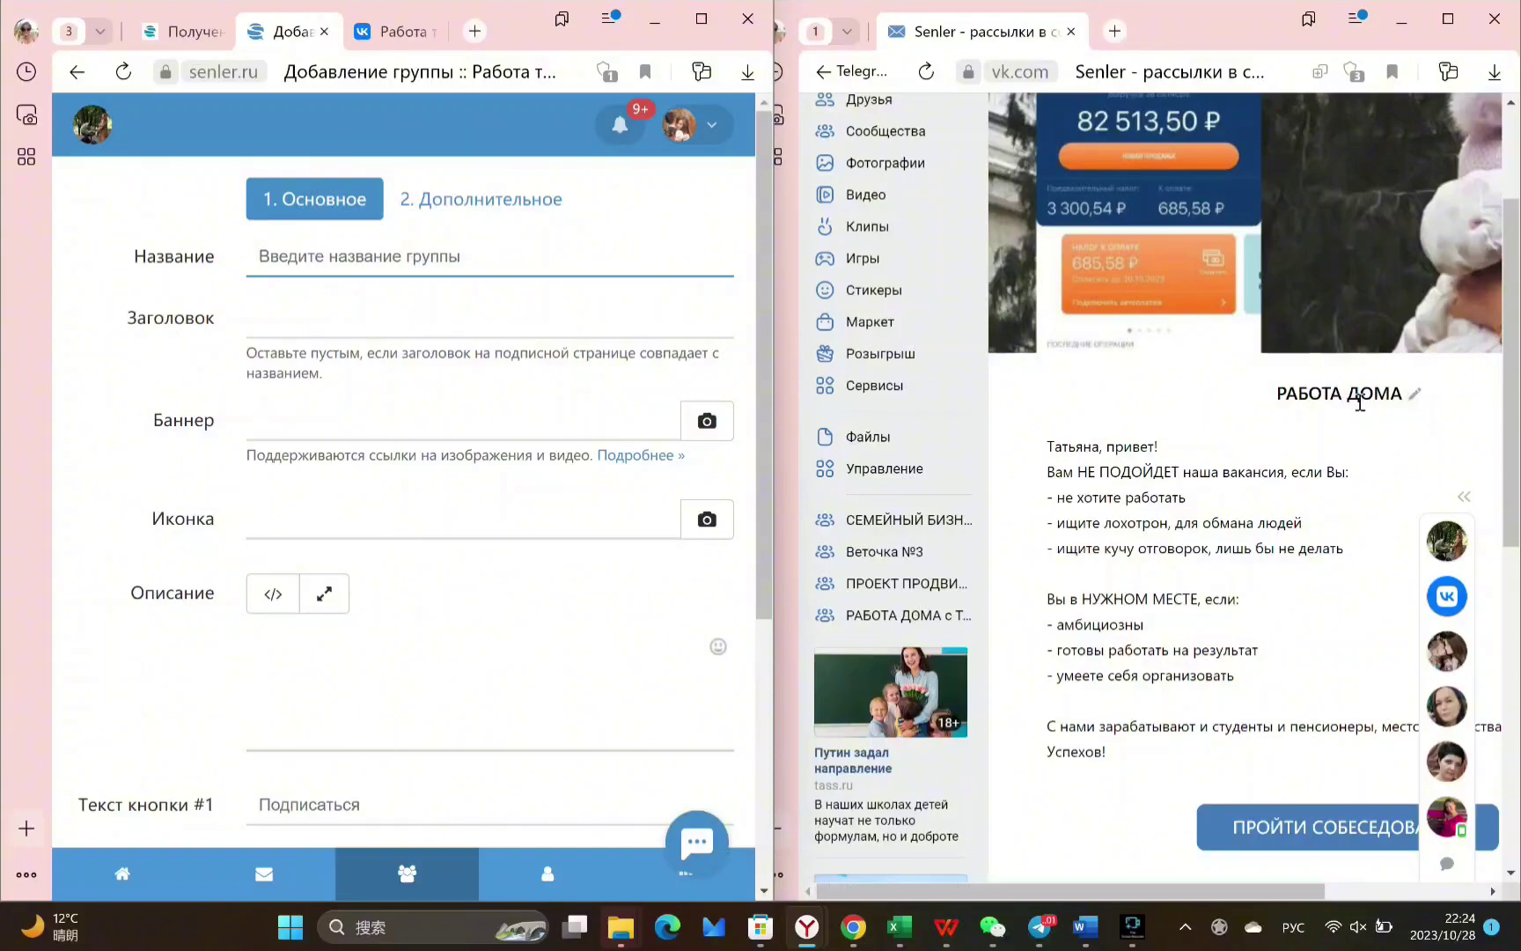
{"action": "scroll", "coordinate": [1244, 484], "scroll_direction": "down", "scroll_amount": 2}
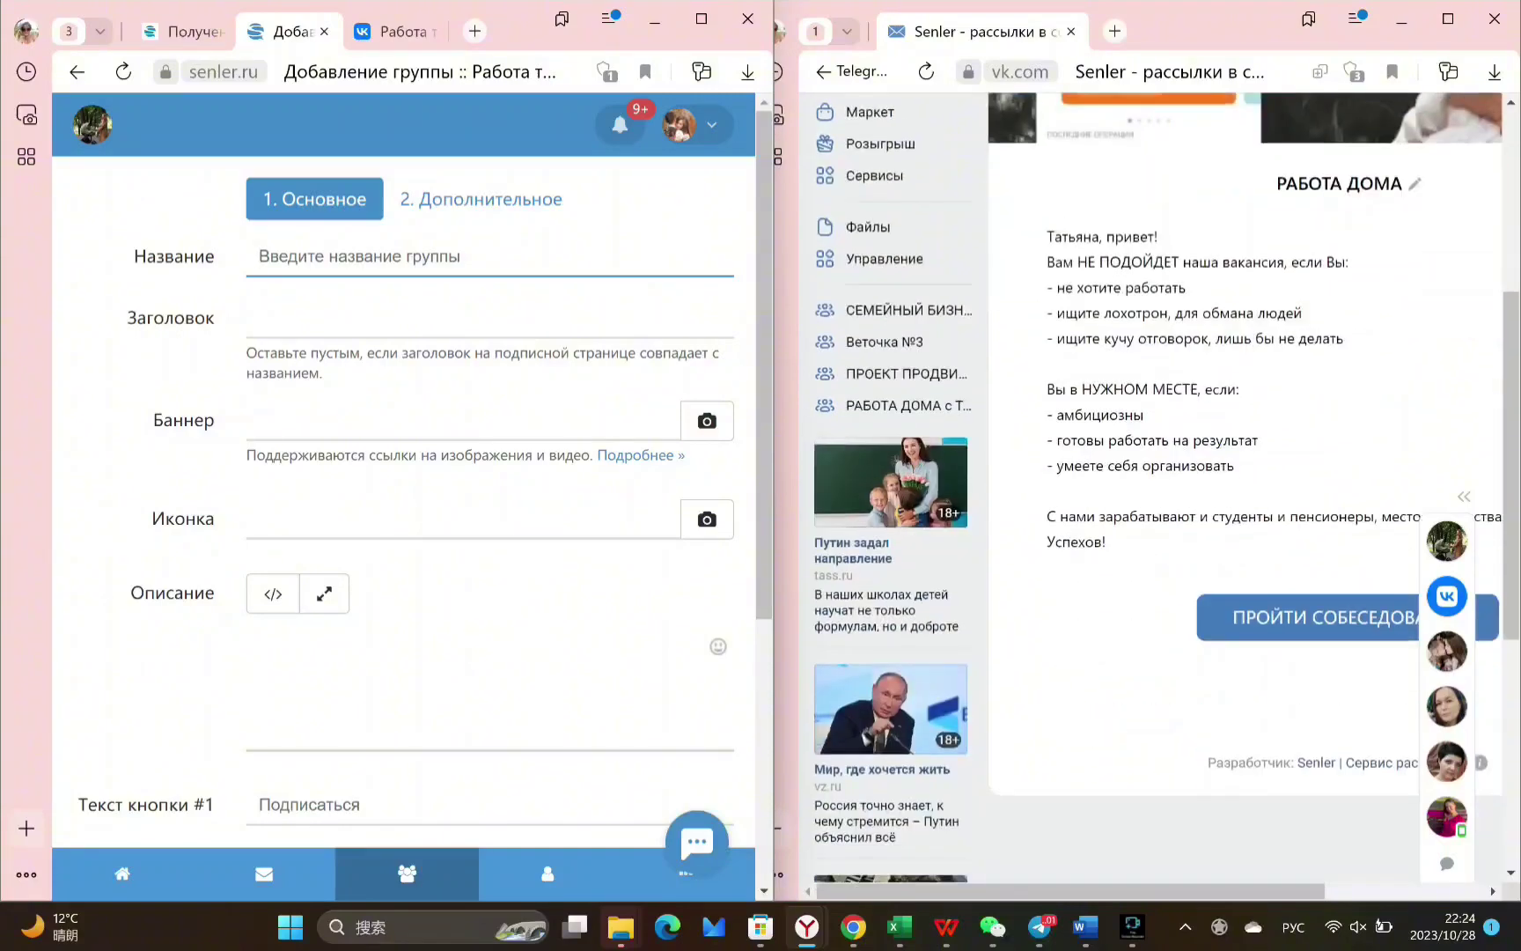
{"action": "scroll", "coordinate": [1244, 484], "scroll_direction": "up", "scroll_amount": 2}
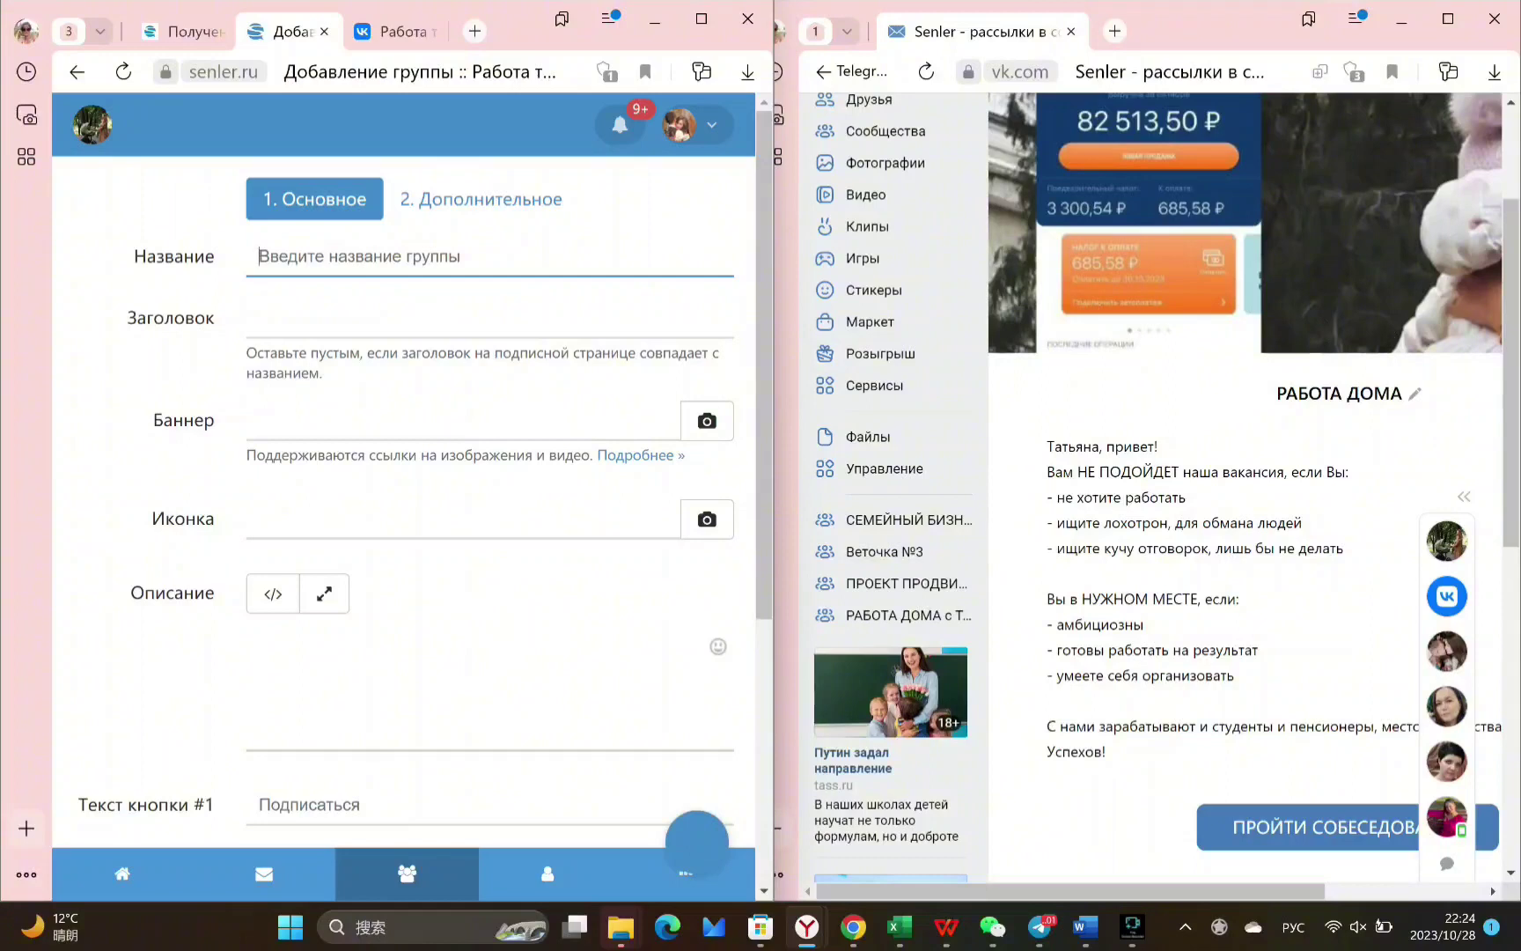
{"action": "scroll", "coordinate": [403, 493], "scroll_direction": "down", "scroll_amount": 2}
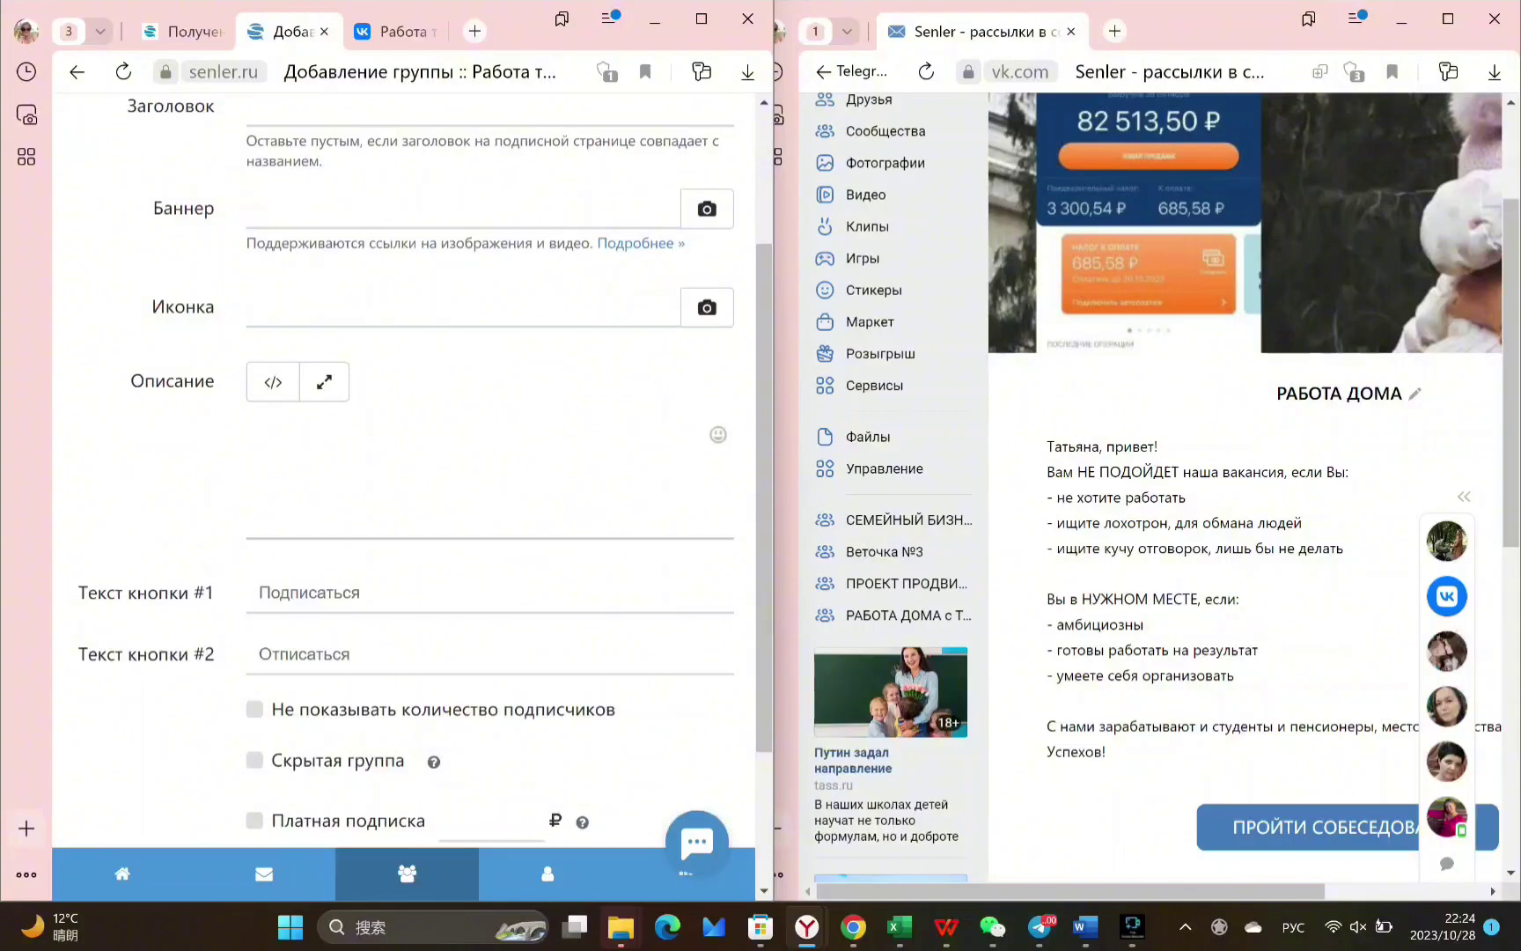
{"action": "left_click", "coordinate": [273, 381]}
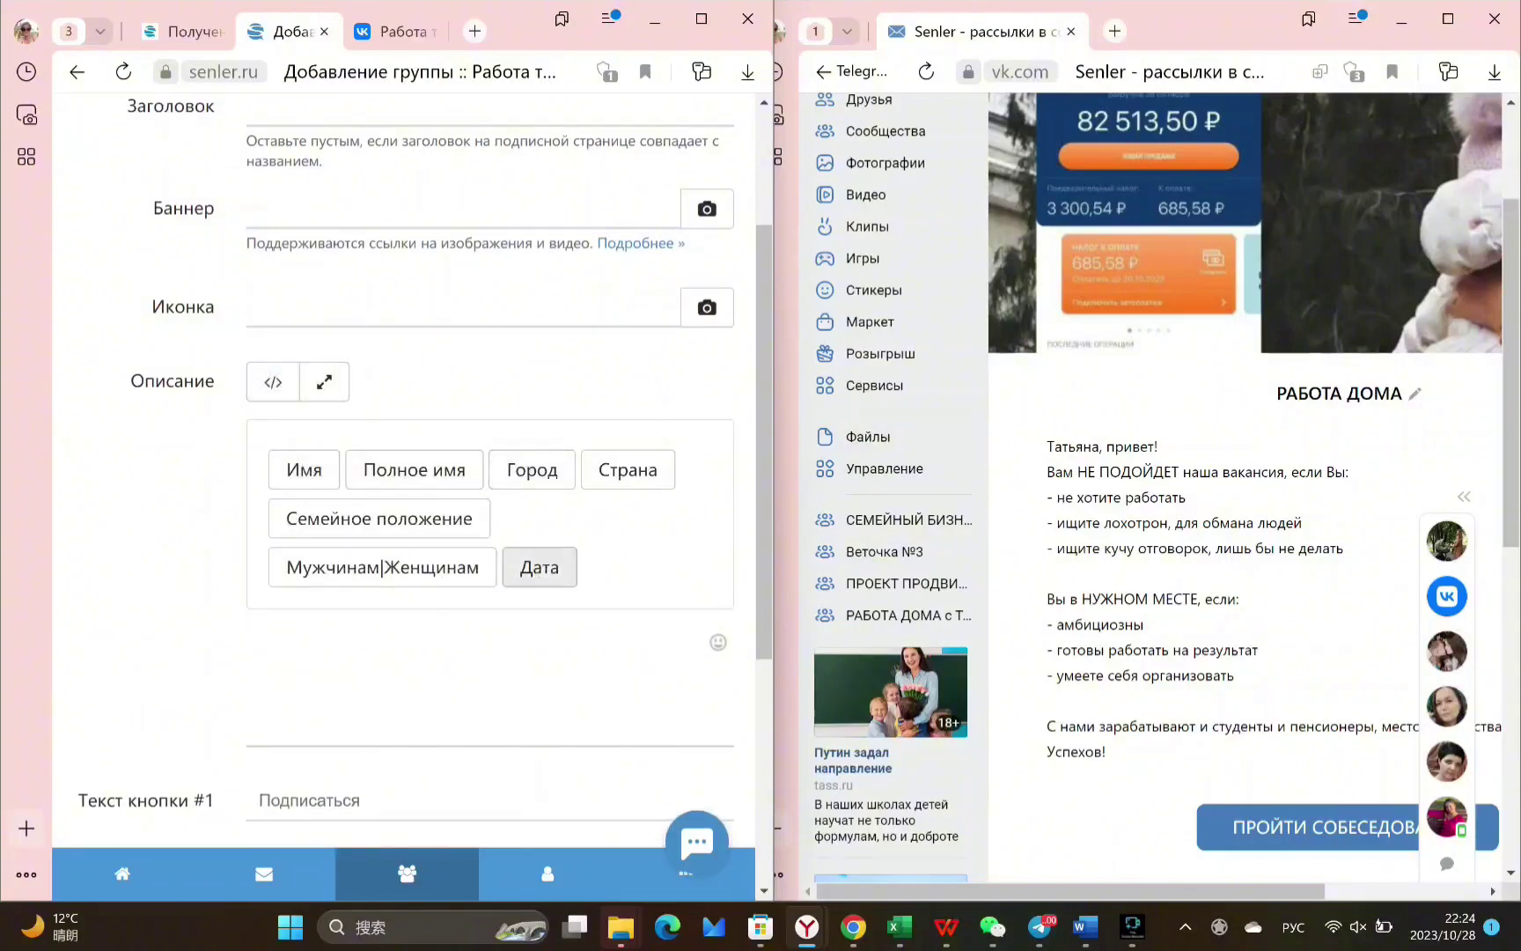
{"action": "left_click", "coordinate": [273, 381]}
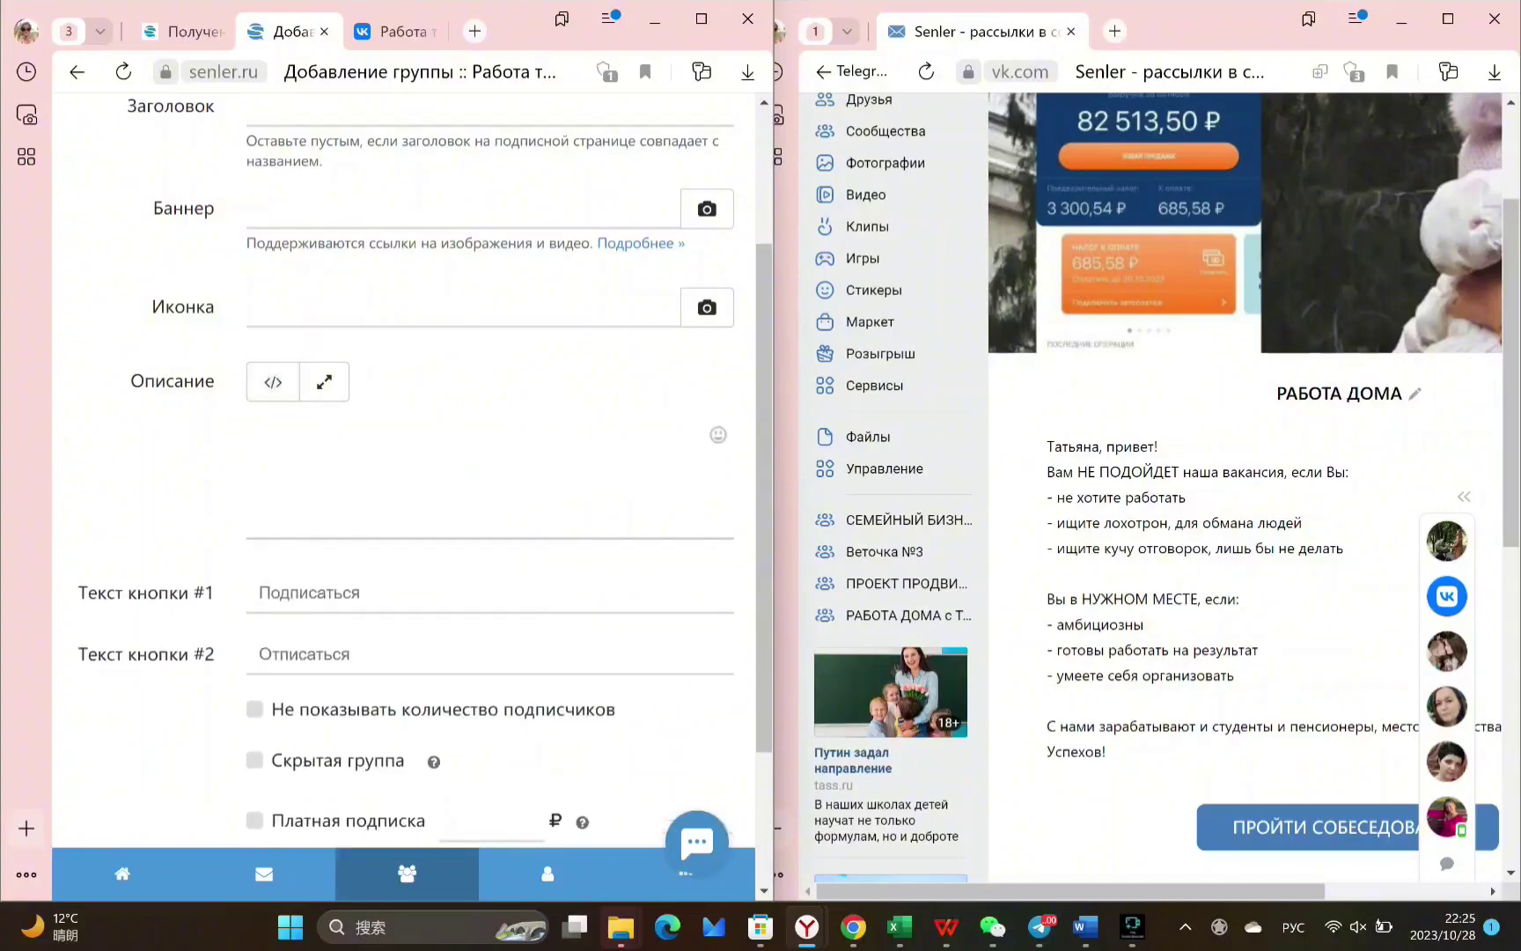
{"action": "scroll", "coordinate": [1188, 673], "scroll_direction": "down", "scroll_amount": 3}
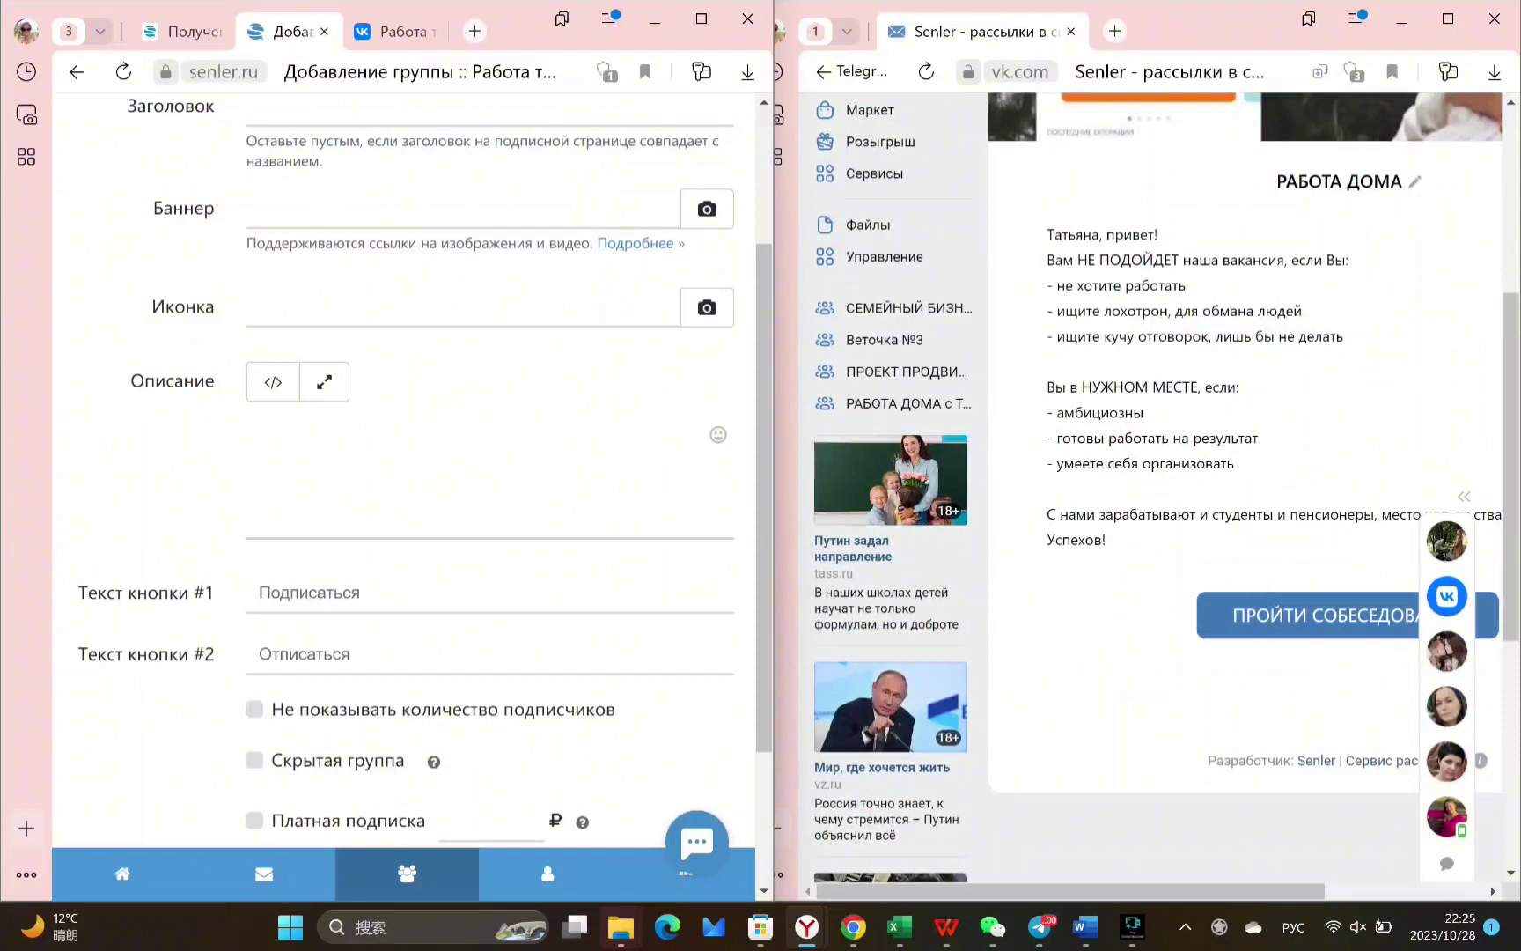
{"action": "left_click", "coordinate": [330, 592]}
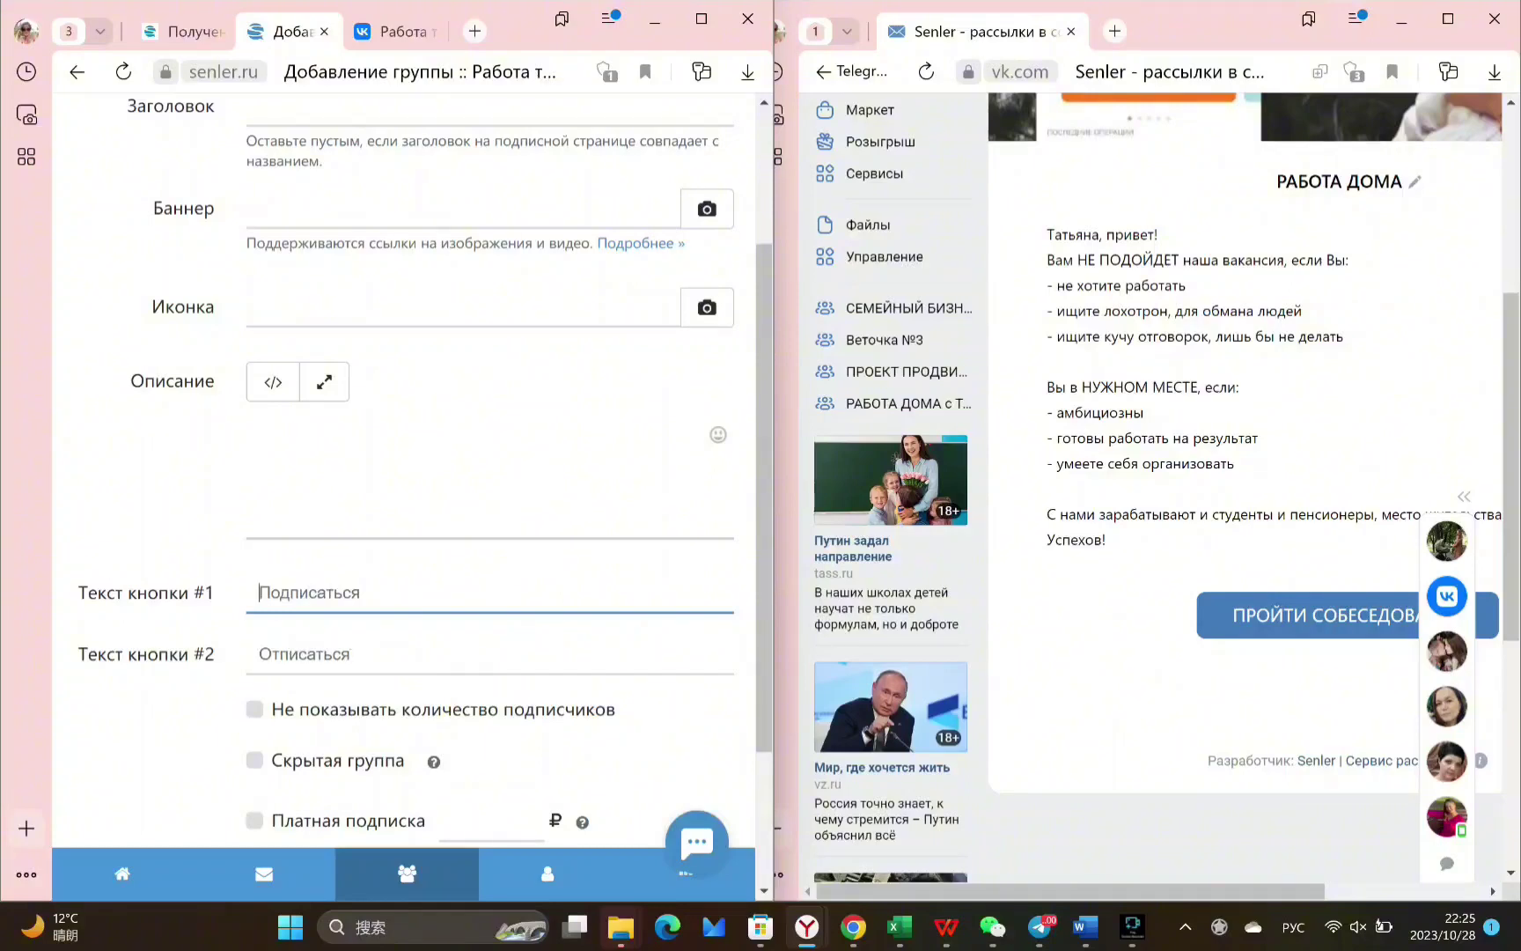
{"action": "scroll", "coordinate": [405, 475], "scroll_direction": "down", "scroll_amount": 2}
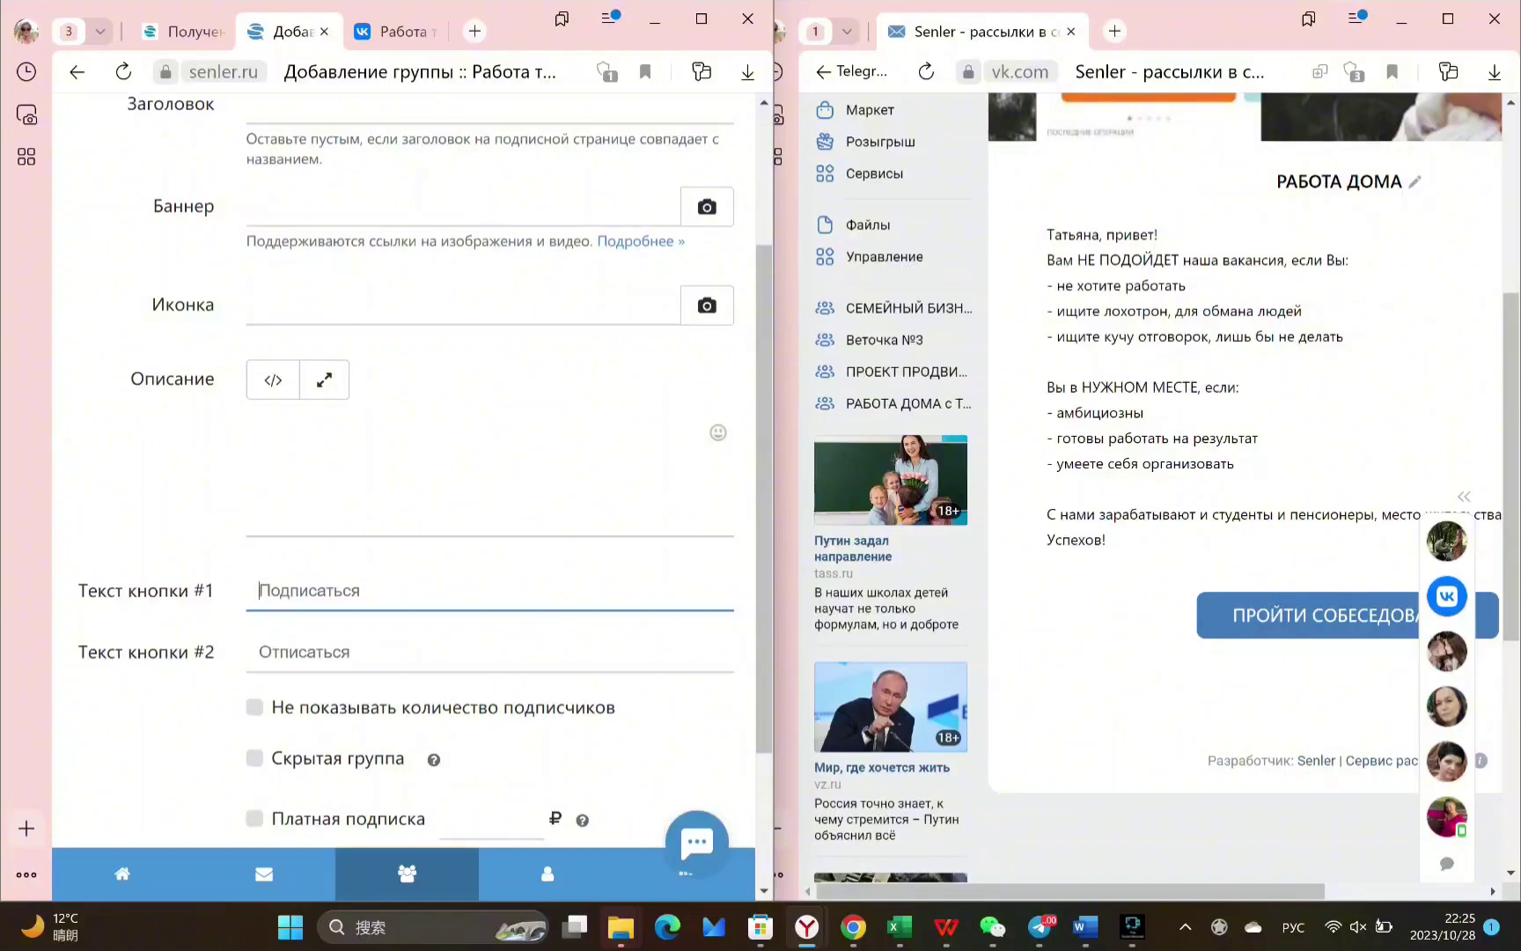
Save the group with its subscriber count hidden and copy the link to its subscription page
{"action": "left_click", "coordinate": [254, 502]}
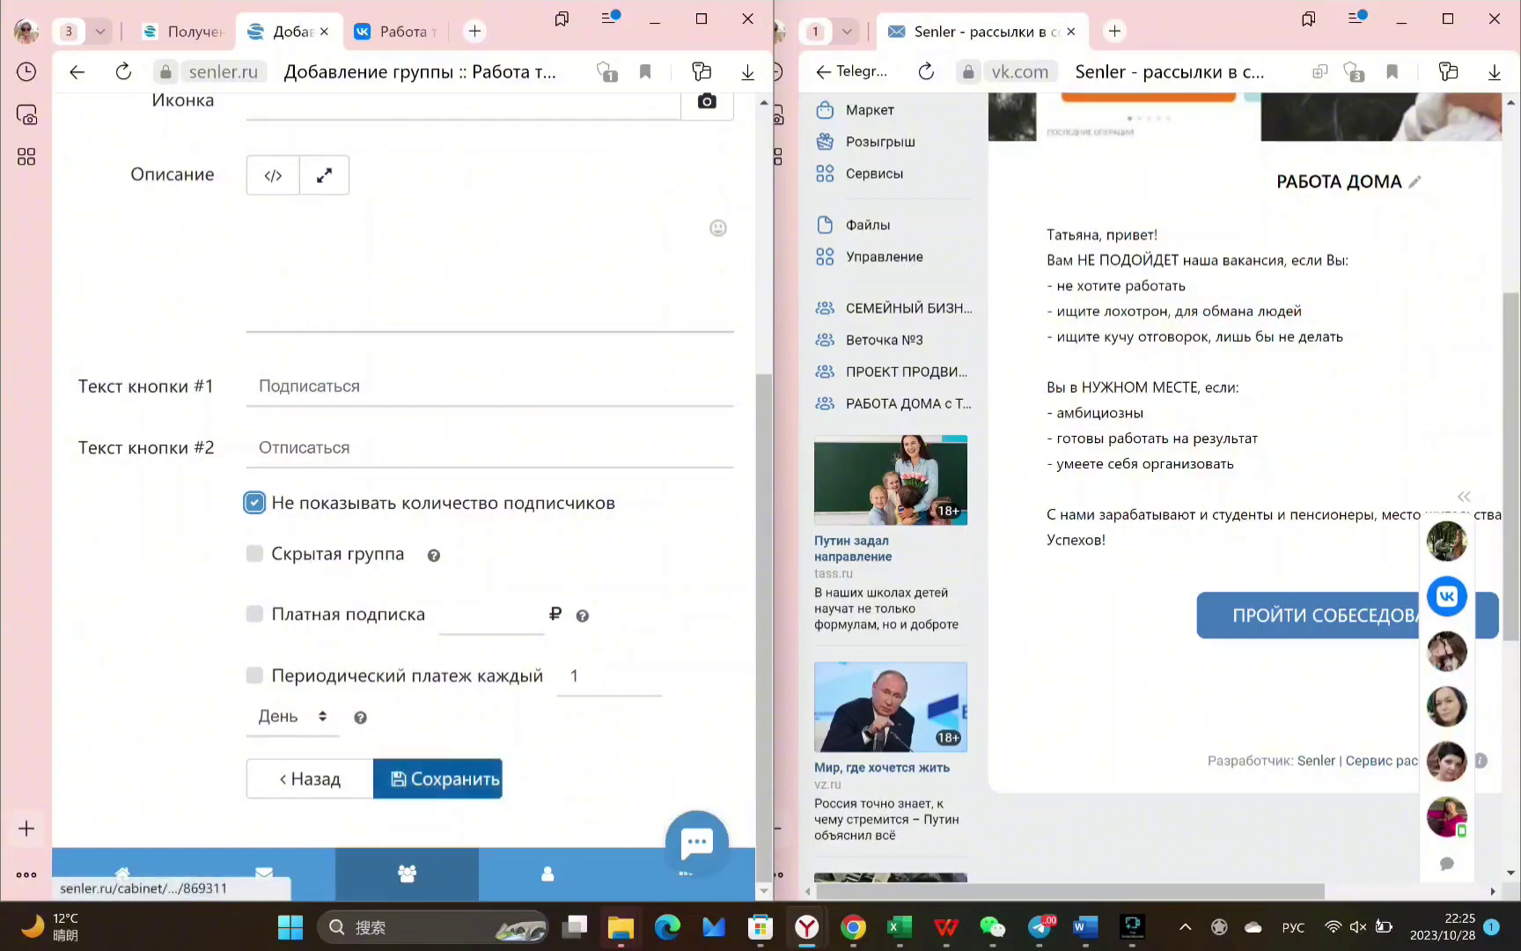
{"action": "left_click", "coordinate": [437, 778]}
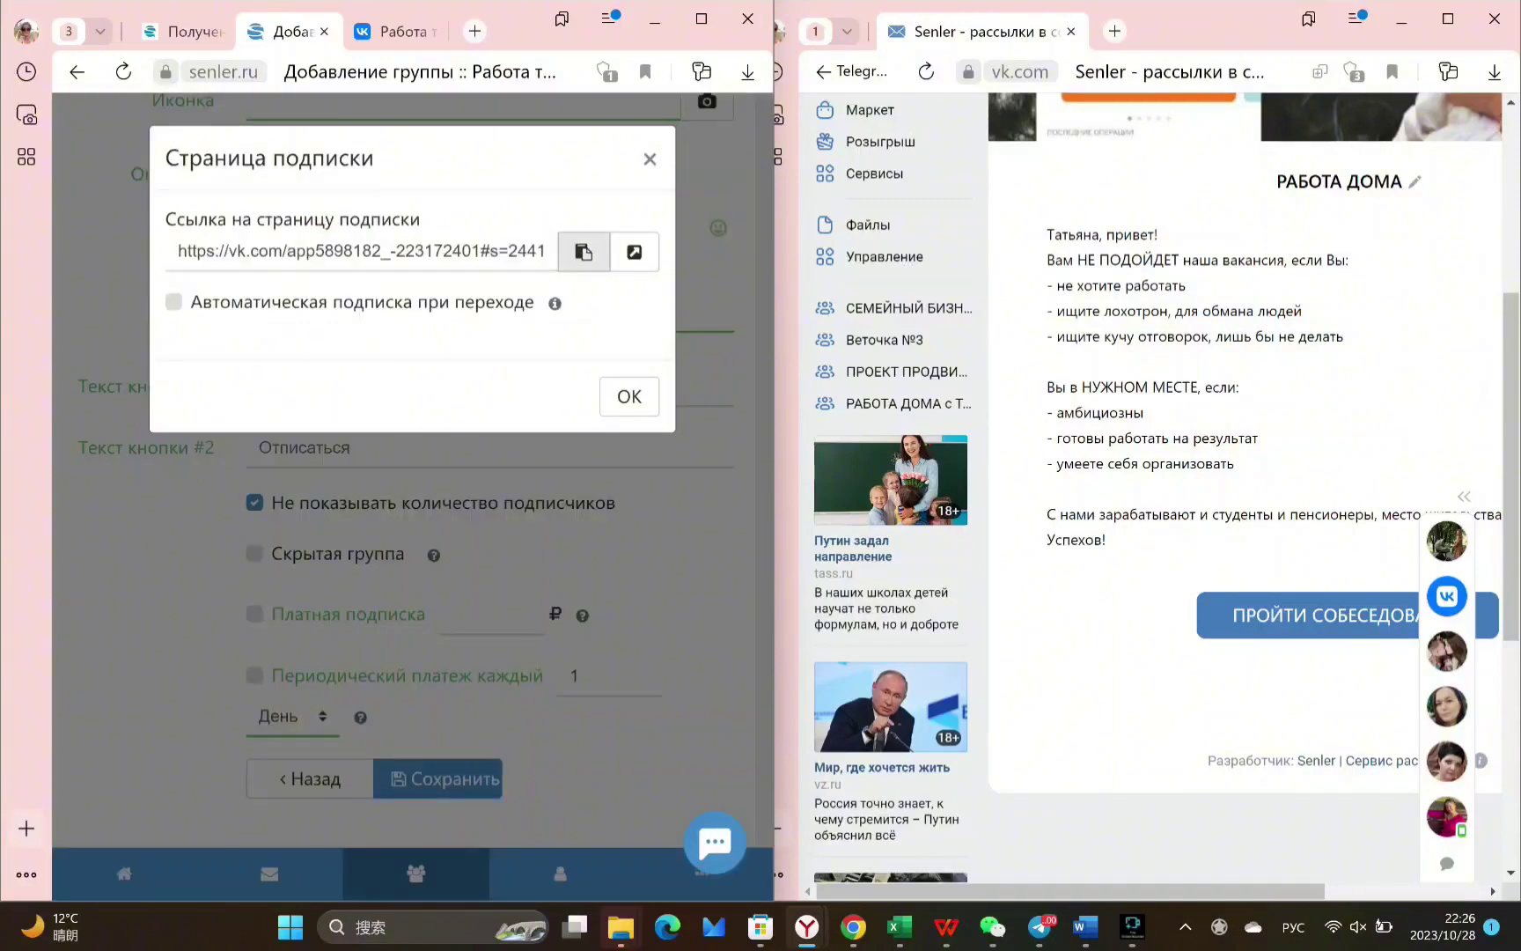
{"action": "left_click", "coordinate": [583, 253]}
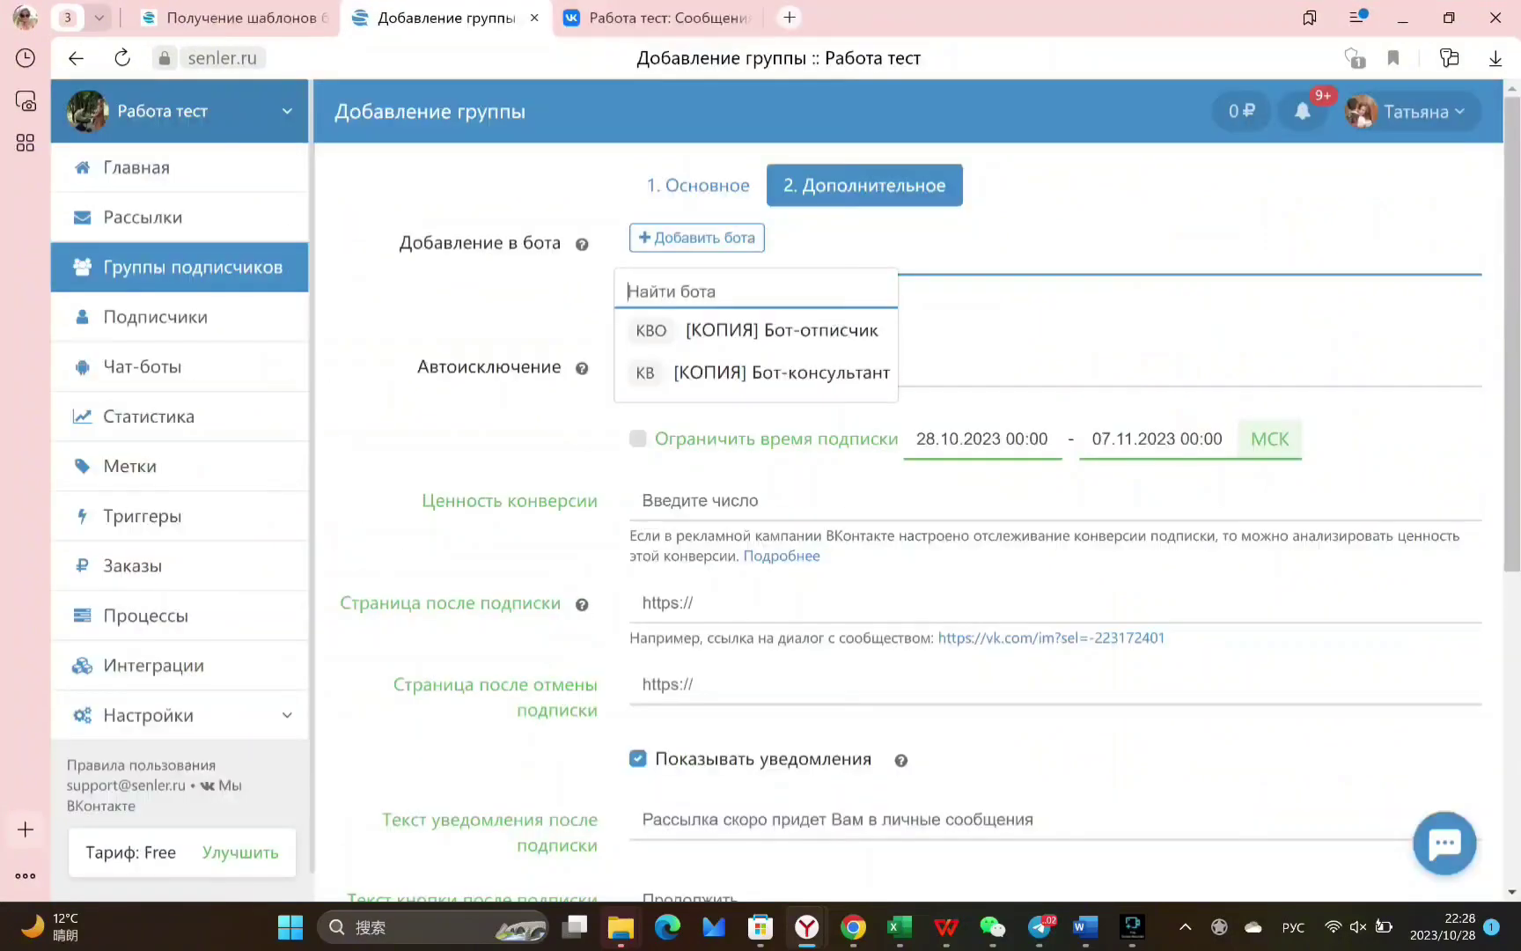
Create a new chat bot named "Тест" with the key "TE"
{"action": "left_click", "coordinate": [93, 362]}
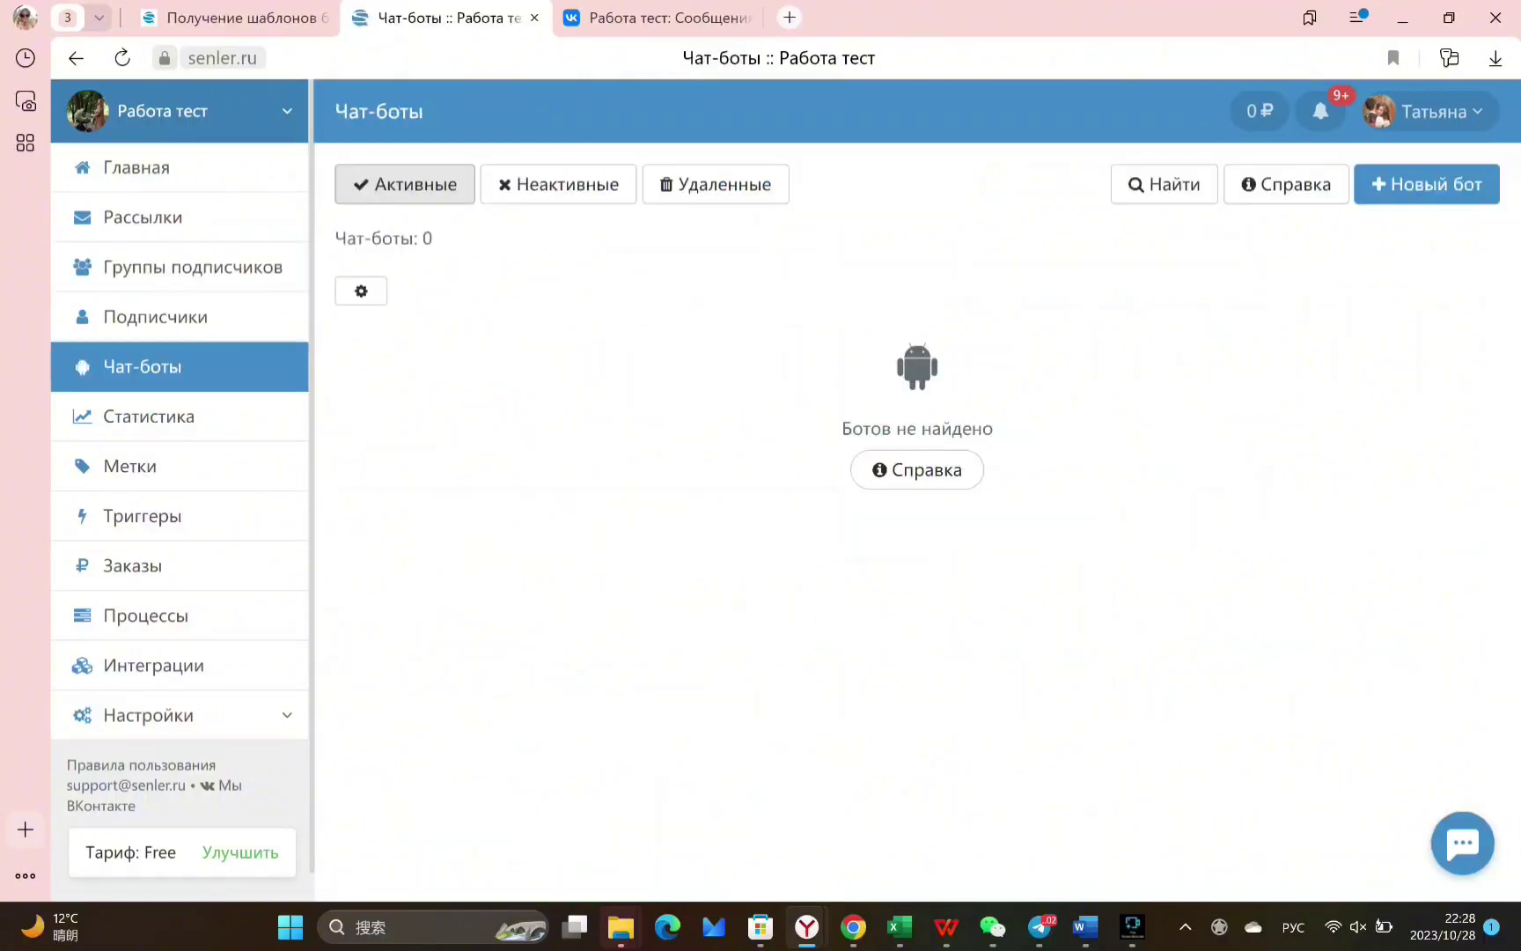
{"action": "left_click", "coordinate": [1443, 187]}
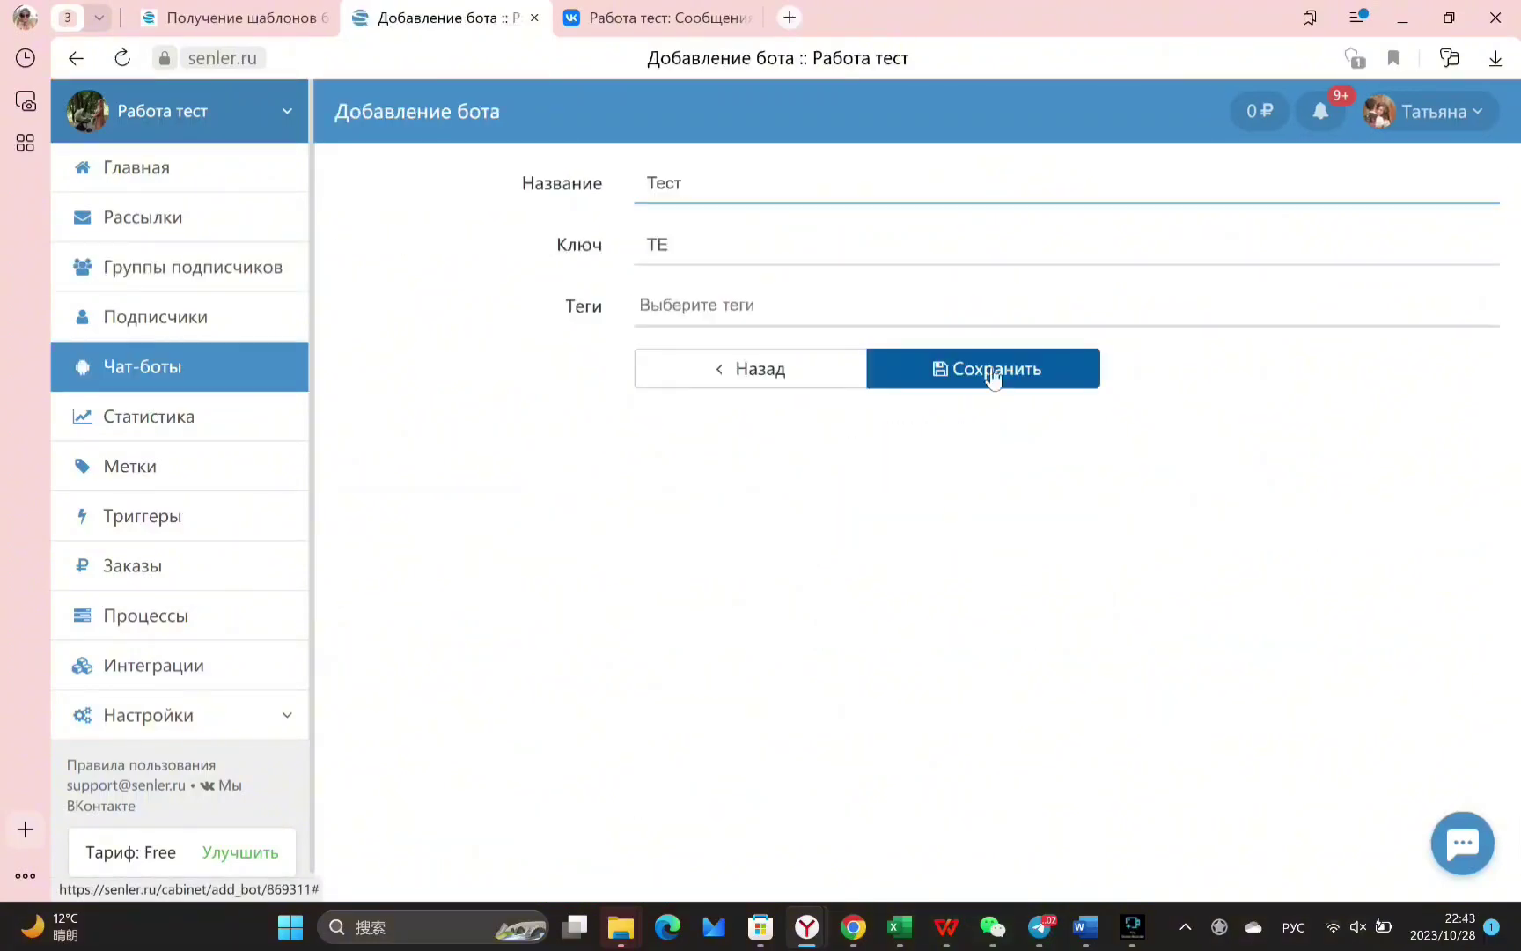
{"action": "left_click", "coordinate": [993, 370]}
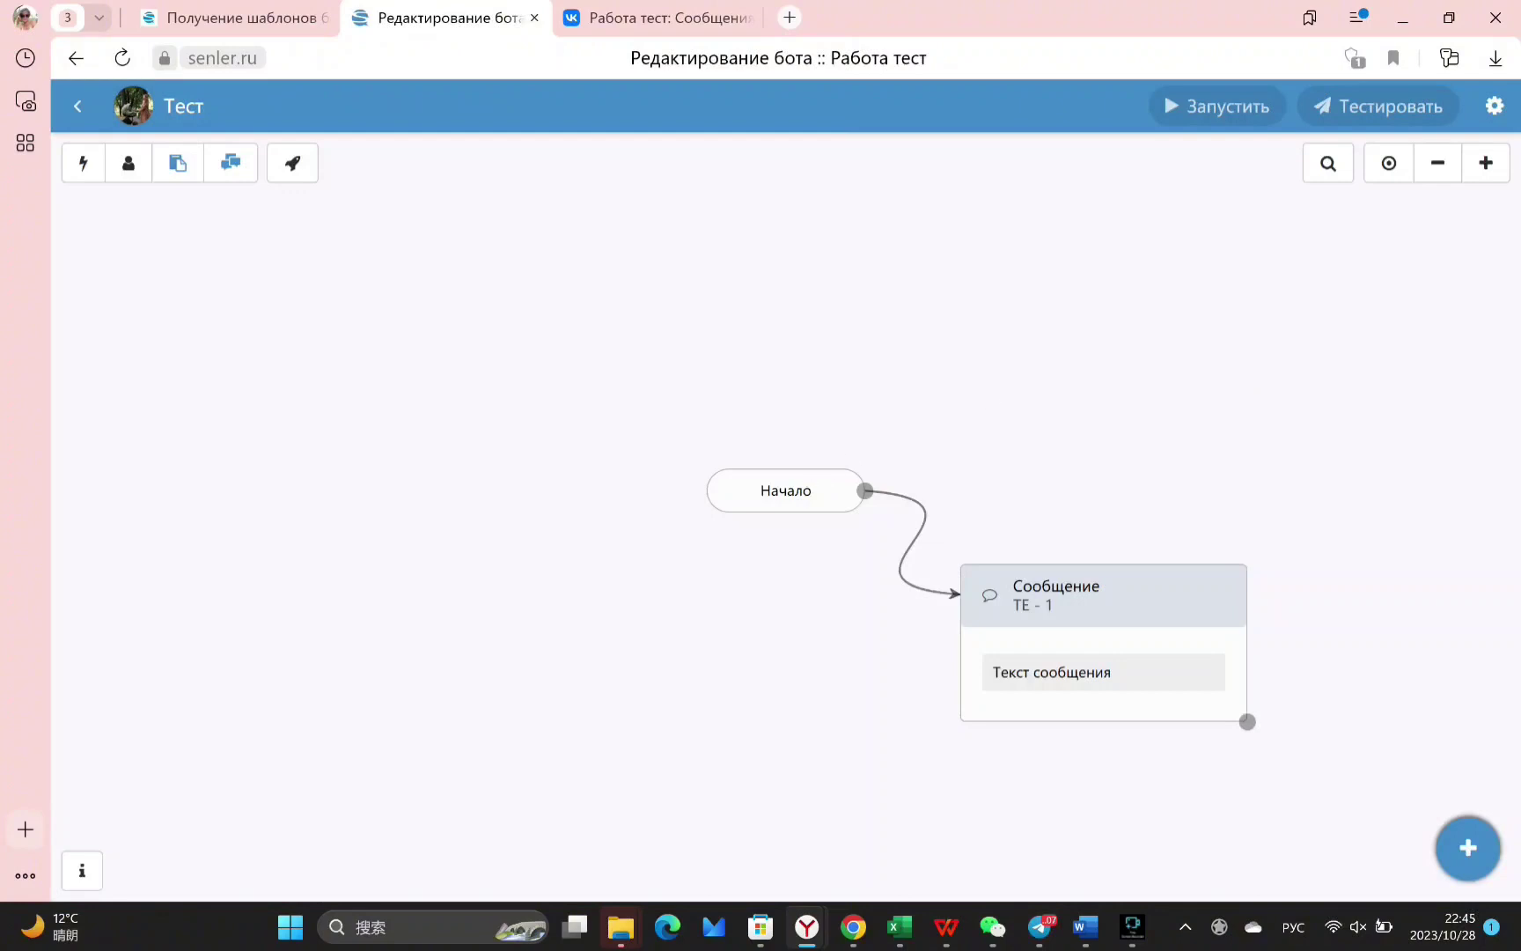
Move the "Начало" block to the upper-left area of the bot canvas and place the "Сообщение" block beside it
{"action": "left_click_drag", "start_coordinate": [814, 491], "coordinate": [199, 299]}
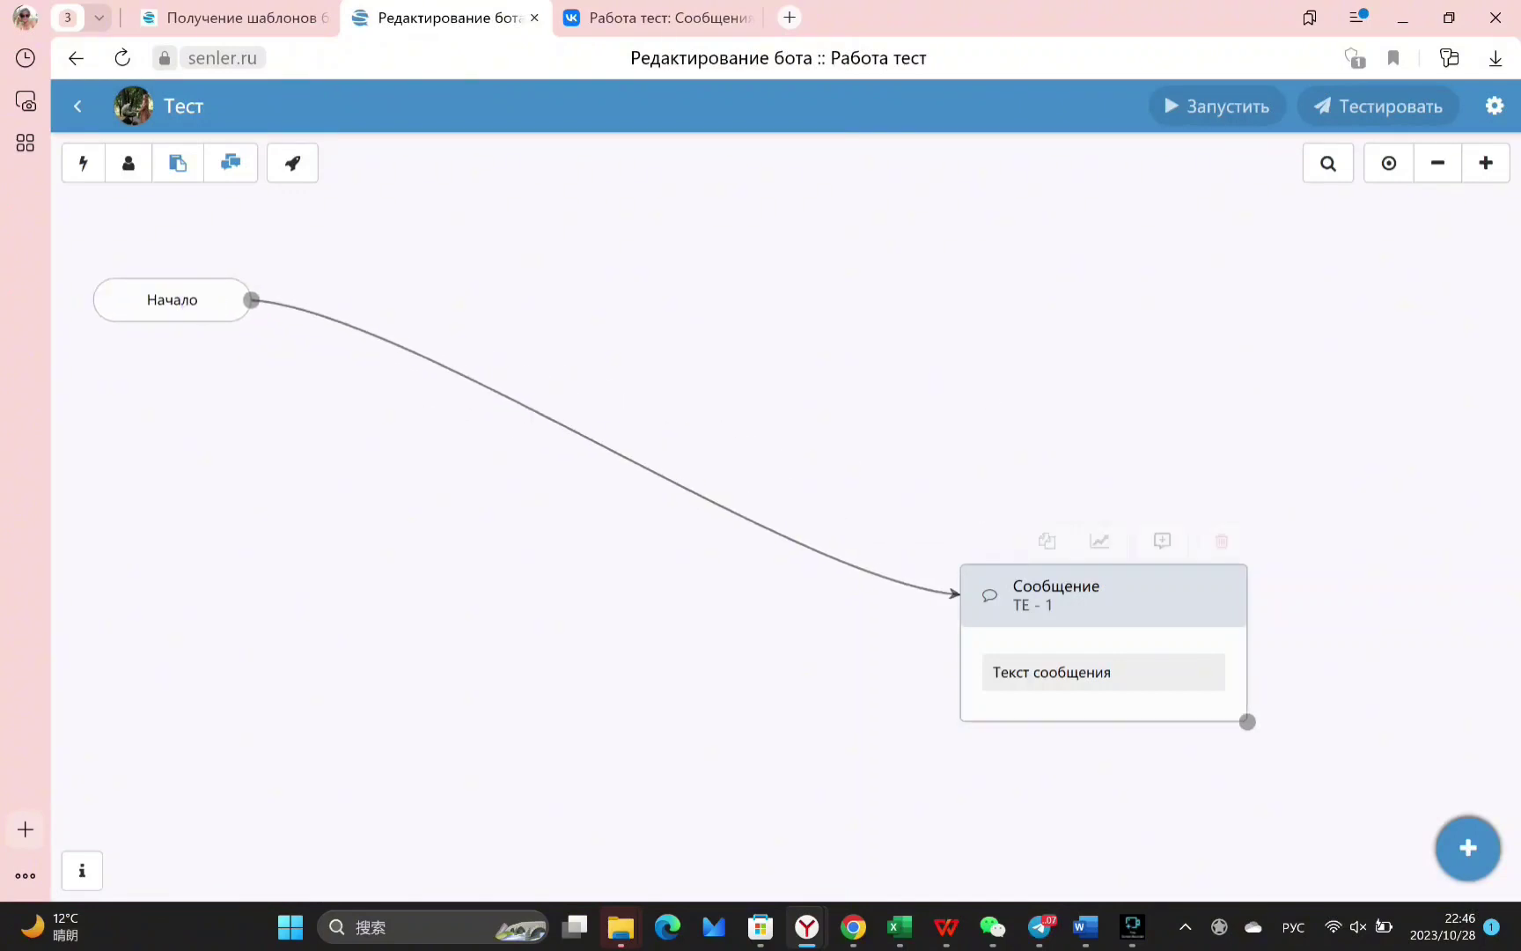
{"action": "left_click_drag", "start_coordinate": [985, 587], "coordinate": [364, 231]}
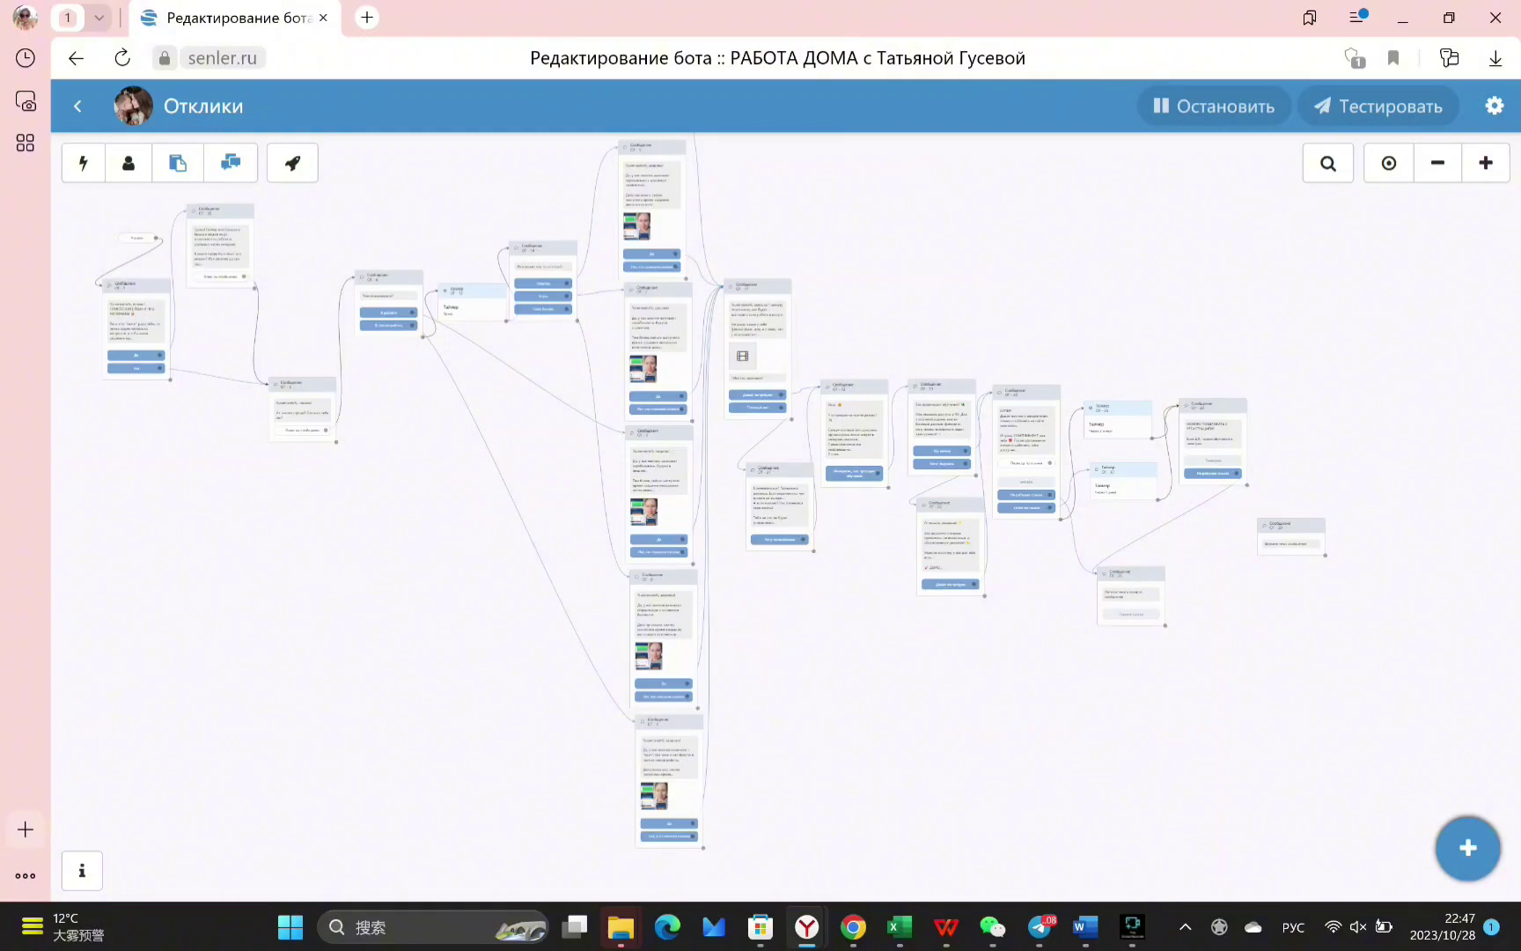
Examine the greeting message of the "Отклики" bot and the variables available for insertion into it
{"action": "left_click", "coordinate": [135, 321]}
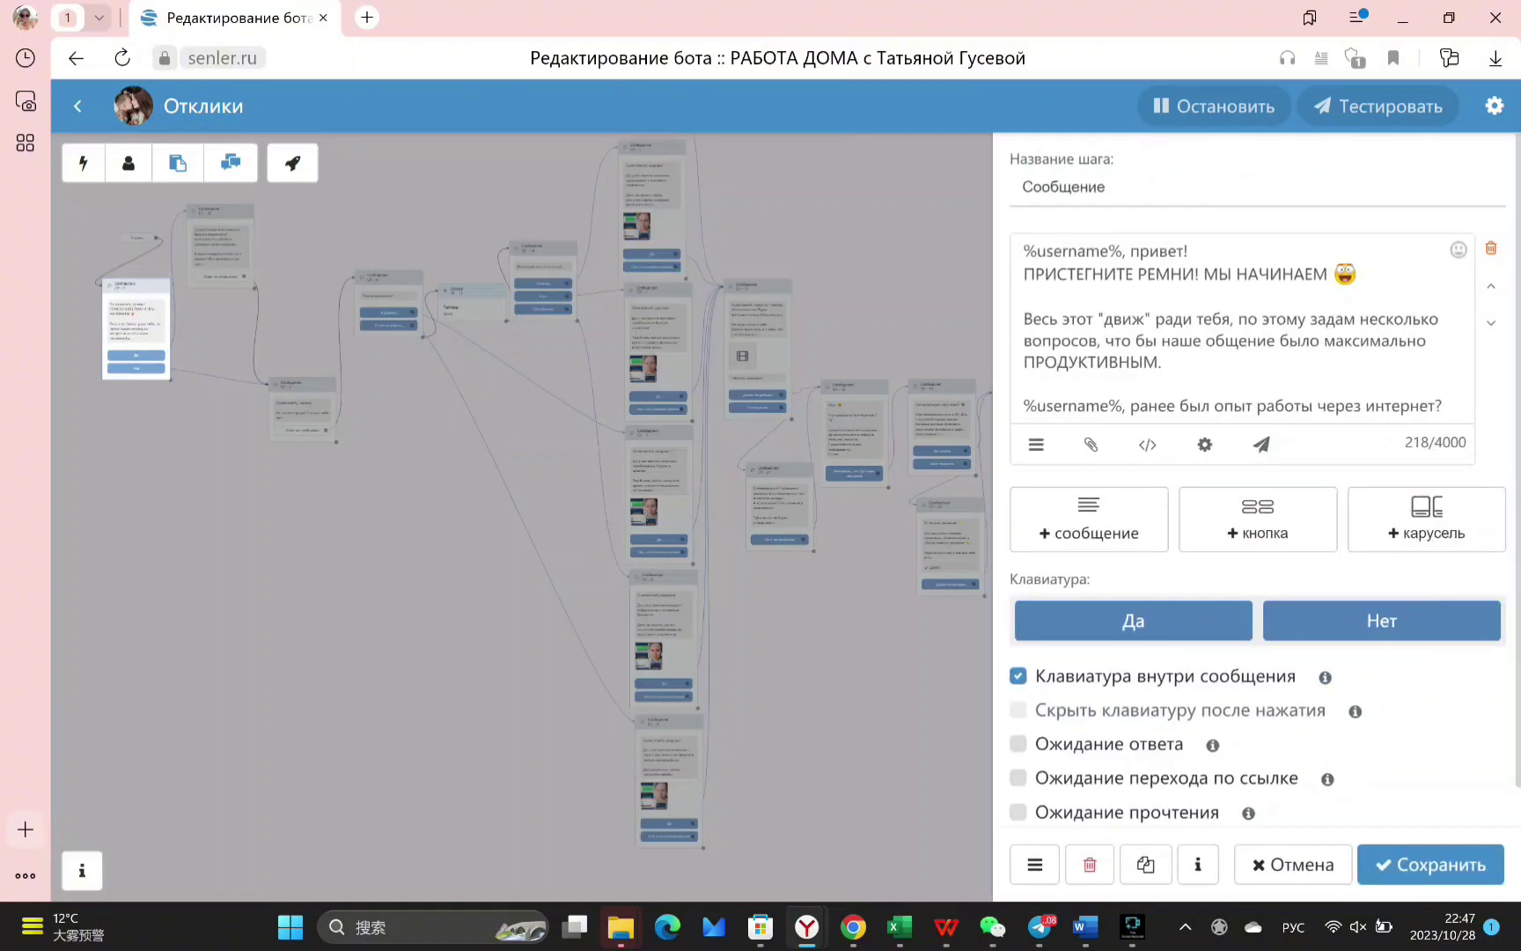
{"action": "left_click", "coordinate": [1147, 444]}
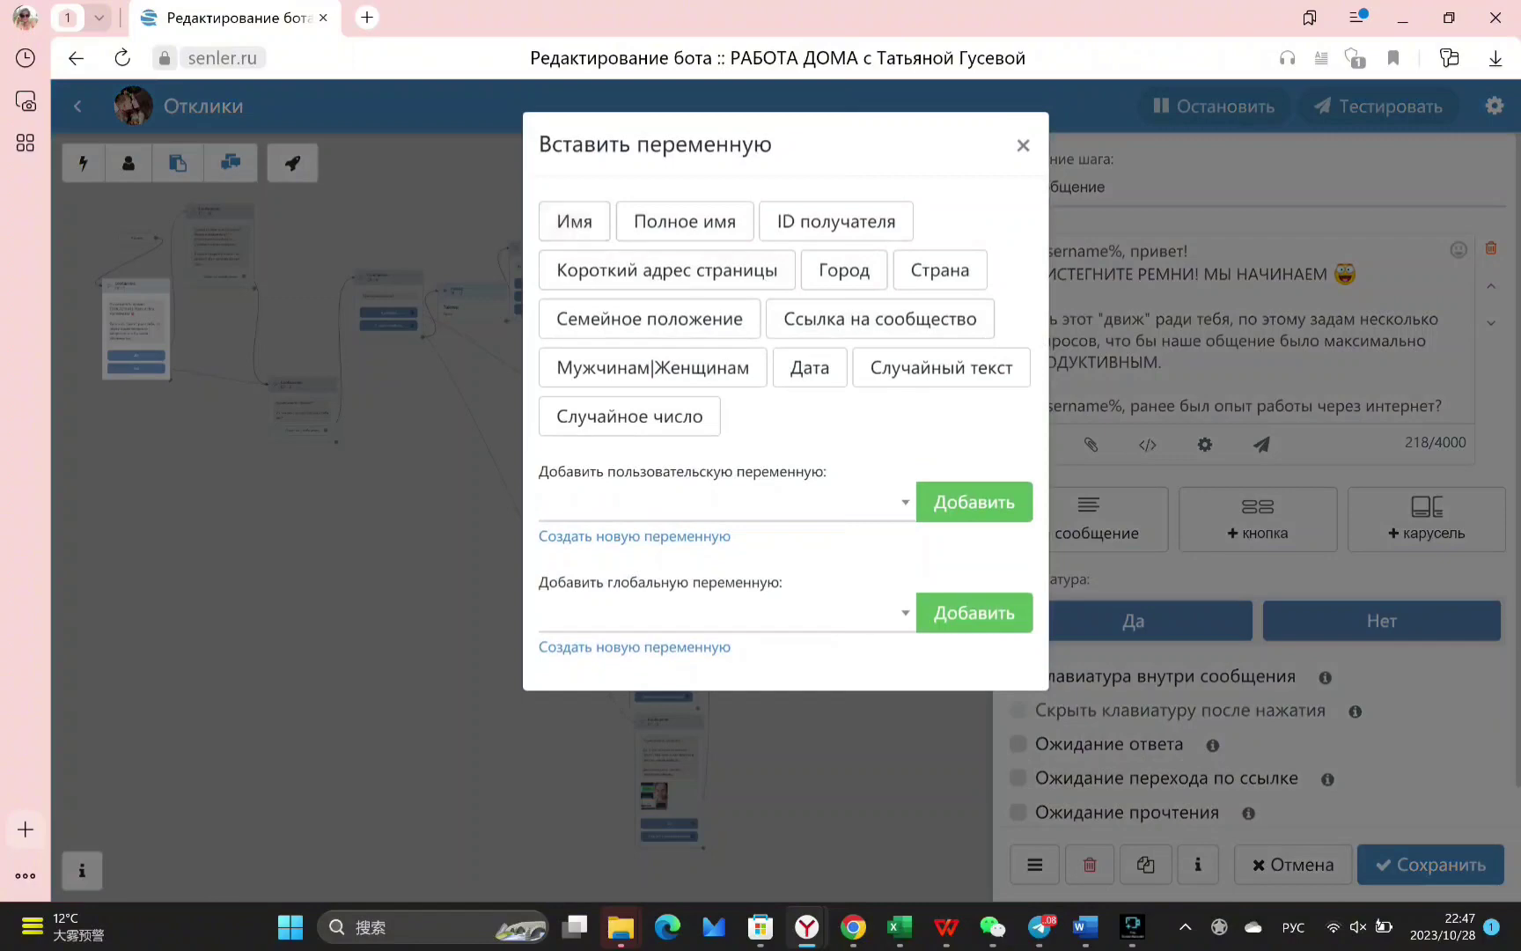
{"action": "left_click", "coordinate": [1023, 145]}
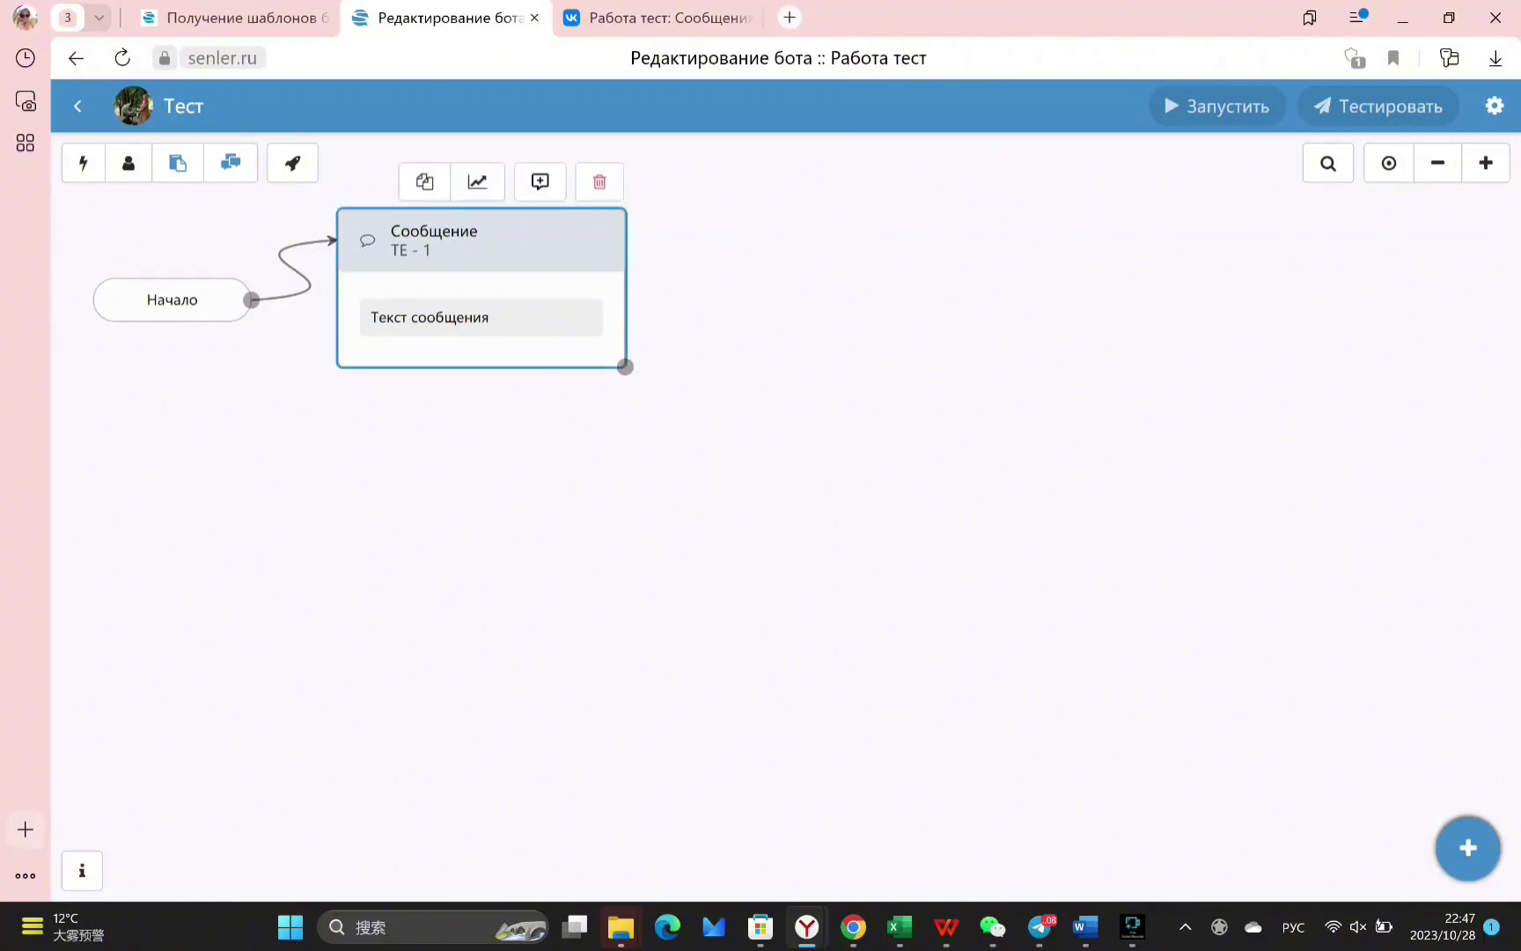
Replace the first message block's text in the "Тест" bot with the "%username%, привет!" greeting from the "Отклики" bot
{"action": "left_click", "coordinate": [498, 328]}
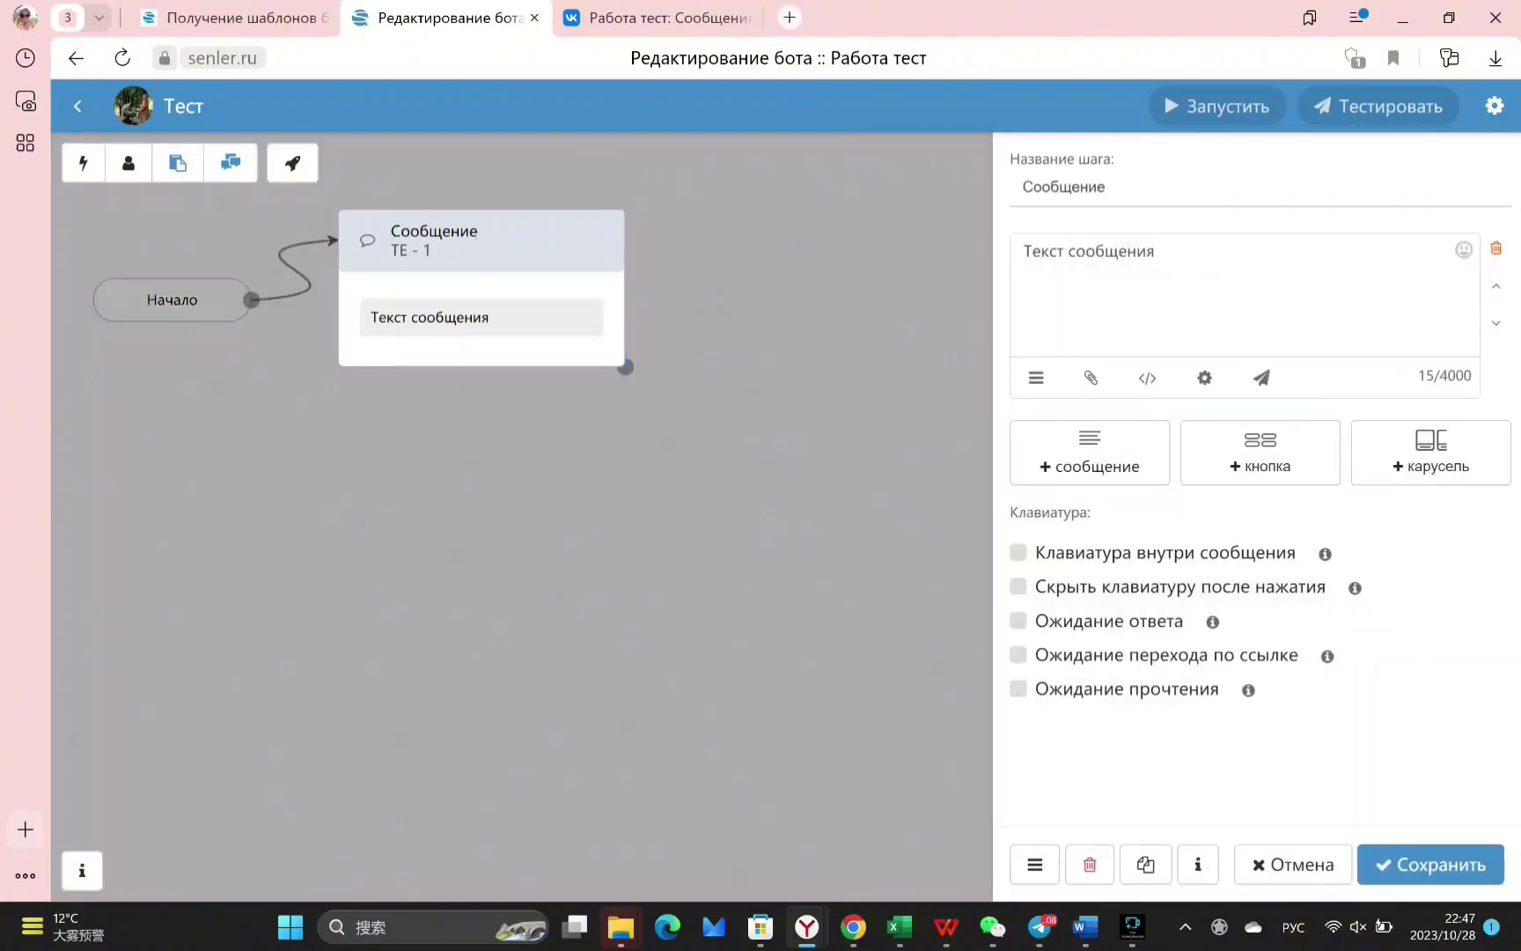
{"action": "key", "text": "ctrl+a"}
{"action": "type", "text": "%username%, привет! ПРИСТЕГНИТЕ РЕМНИ! МЫ НАЧИНАЕМ 🤩  Весь этот \"движ\" ради тебя, по этому задам несколько вопросов, что бы наше общение было максимально ПРОДУКТИВНЫМ.  %username%, ранее был опыт работы через интернет?"}
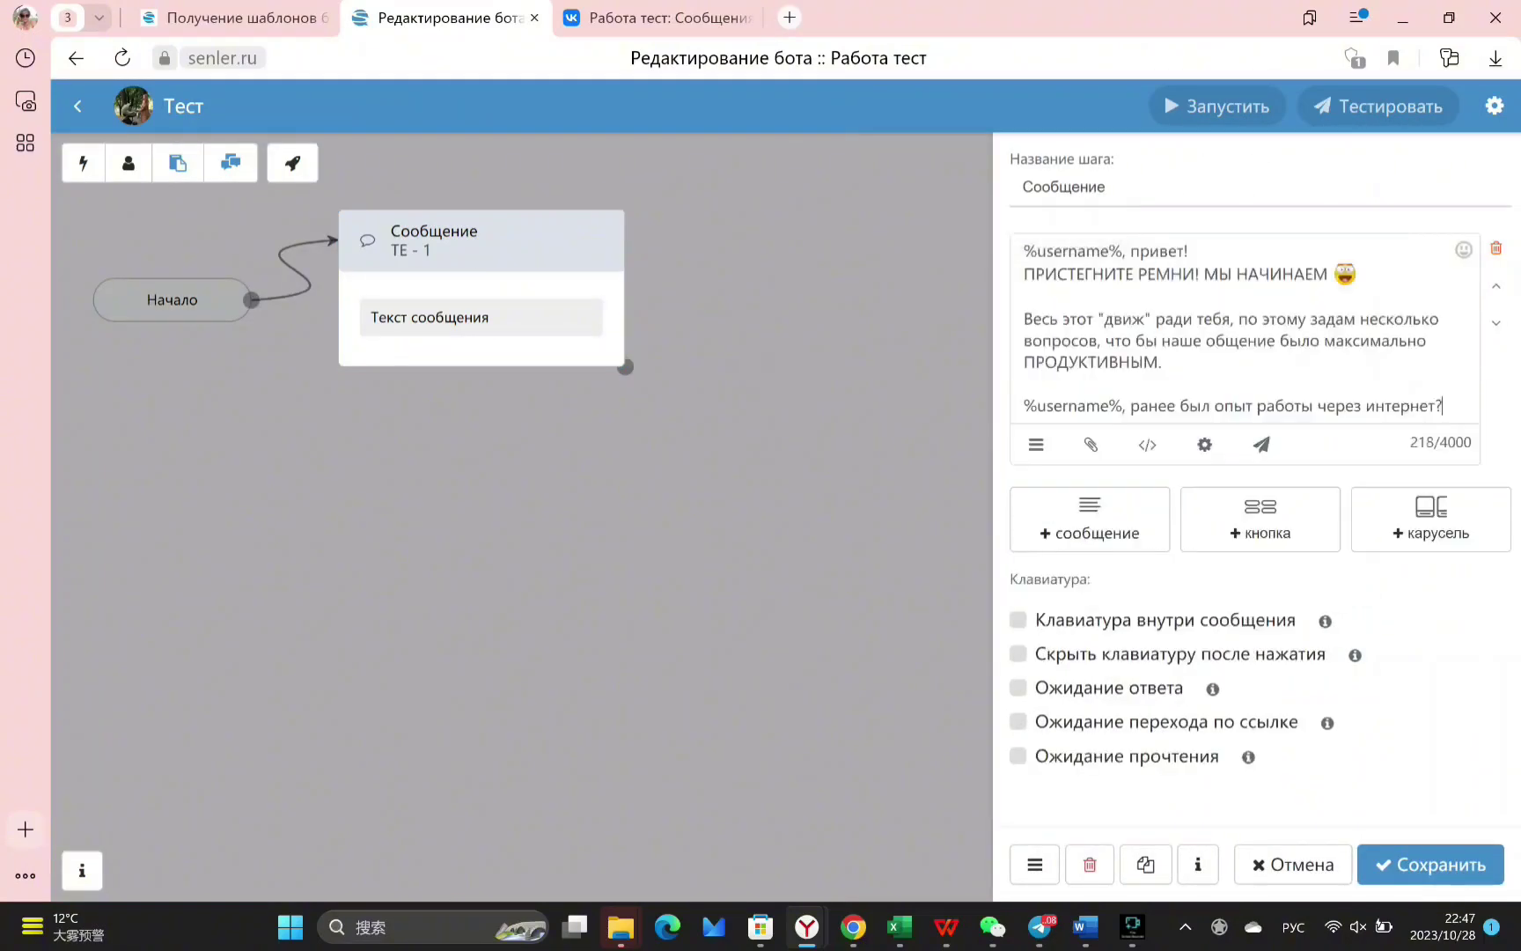
Add blue text buttons "Да" and "Нет" to the greeting message, enable "Клавиатура внутри сообщения" and save the block
{"action": "left_click", "coordinate": [1260, 520]}
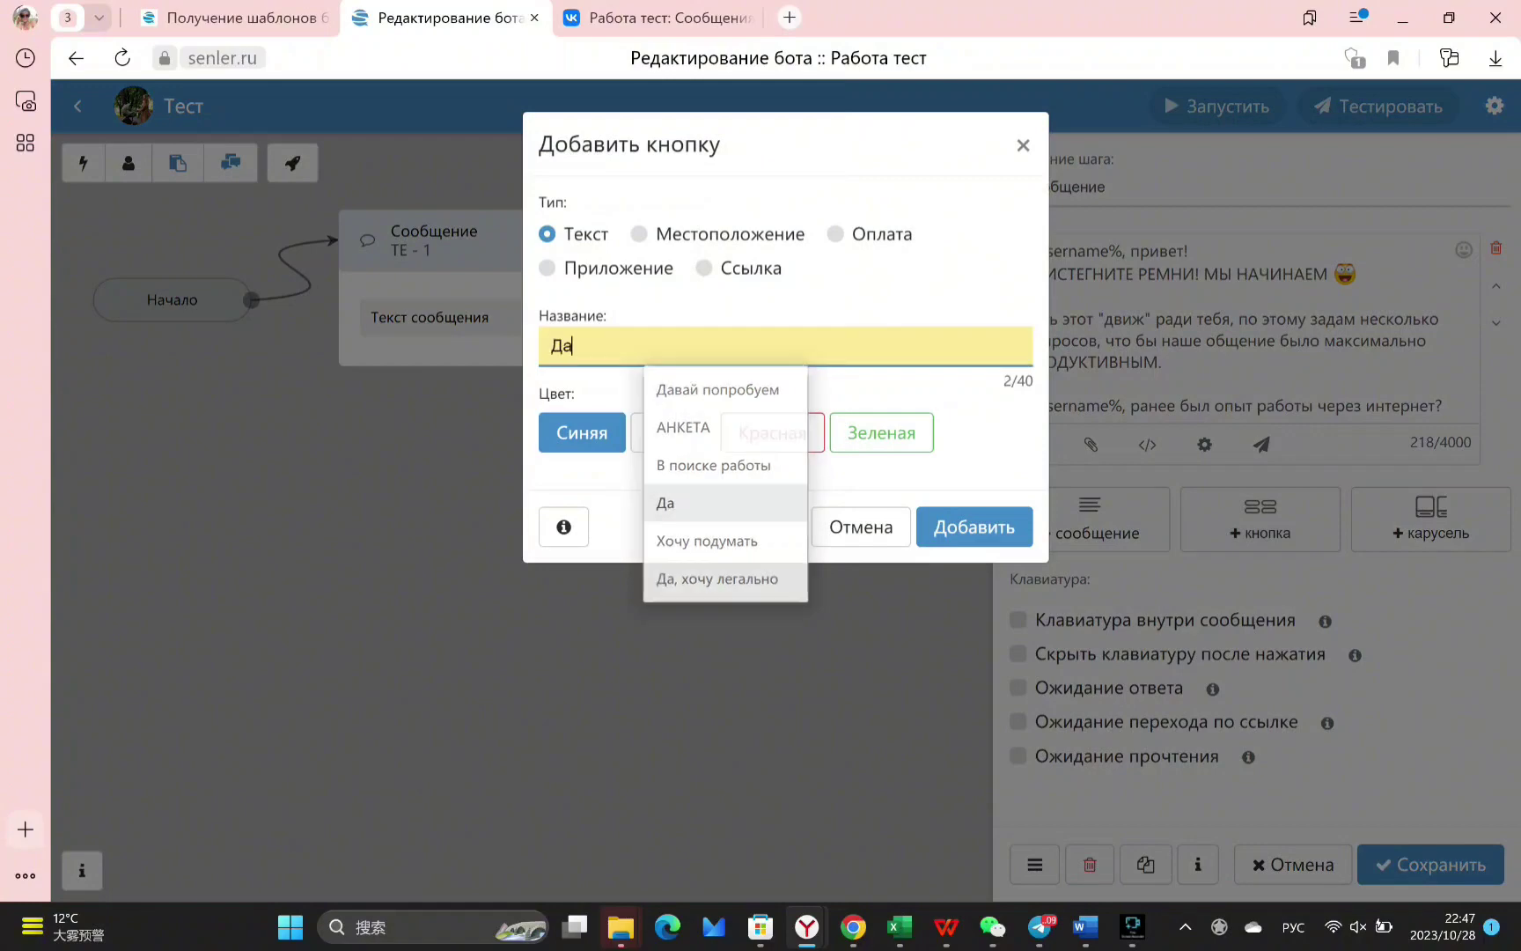
{"action": "left_click", "coordinate": [665, 503]}
{"action": "left_click", "coordinate": [974, 526]}
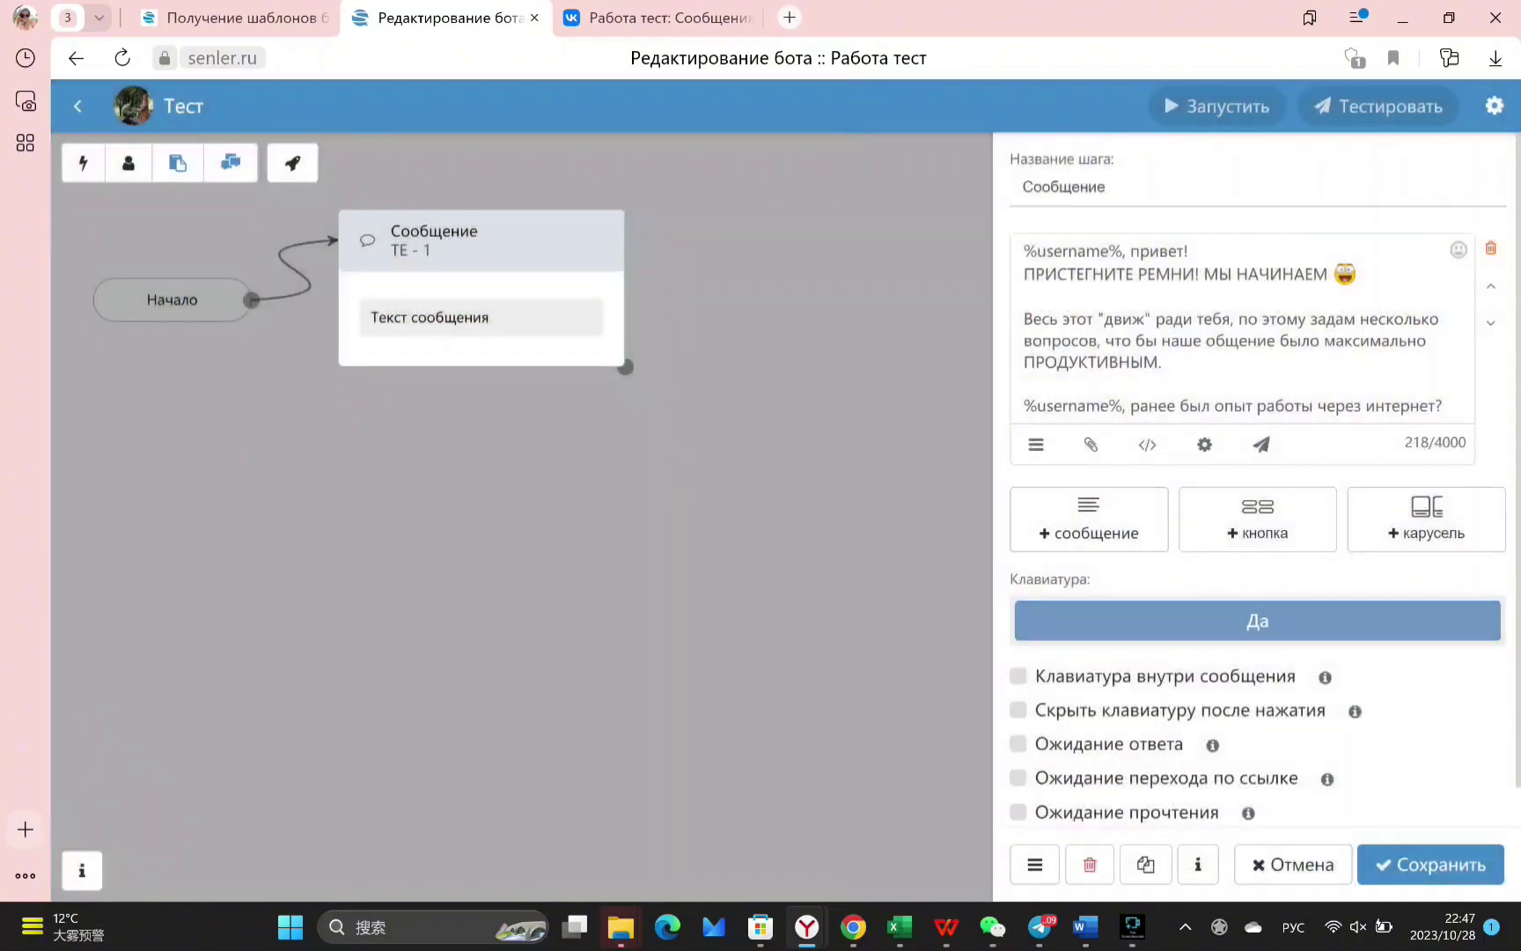
{"action": "left_click", "coordinate": [1259, 519]}
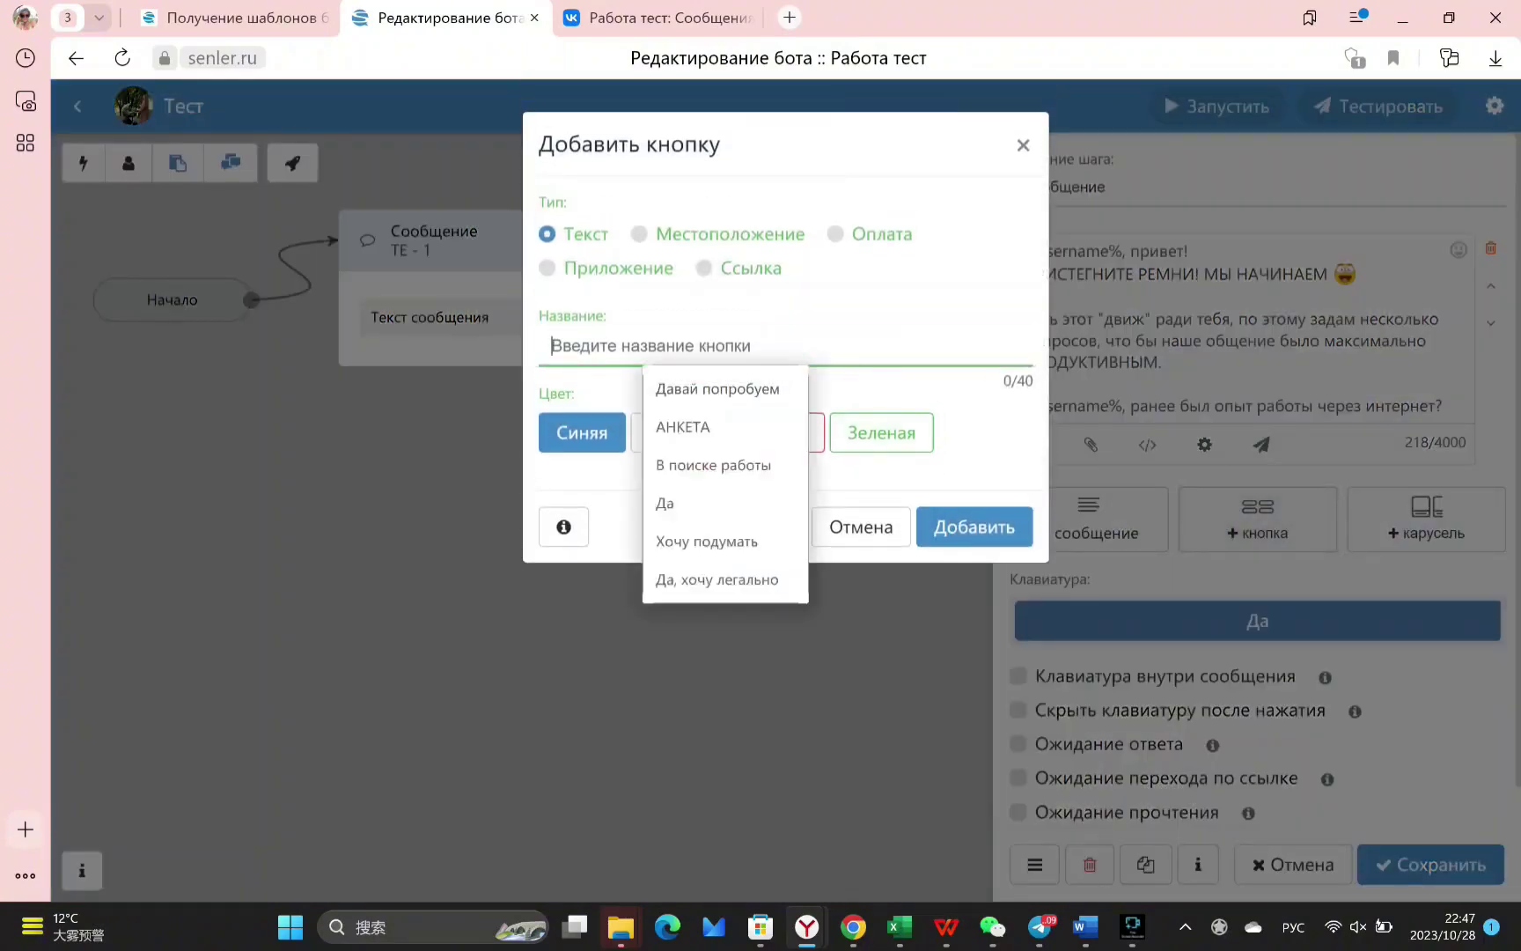
{"action": "type", "text": "Нет"}
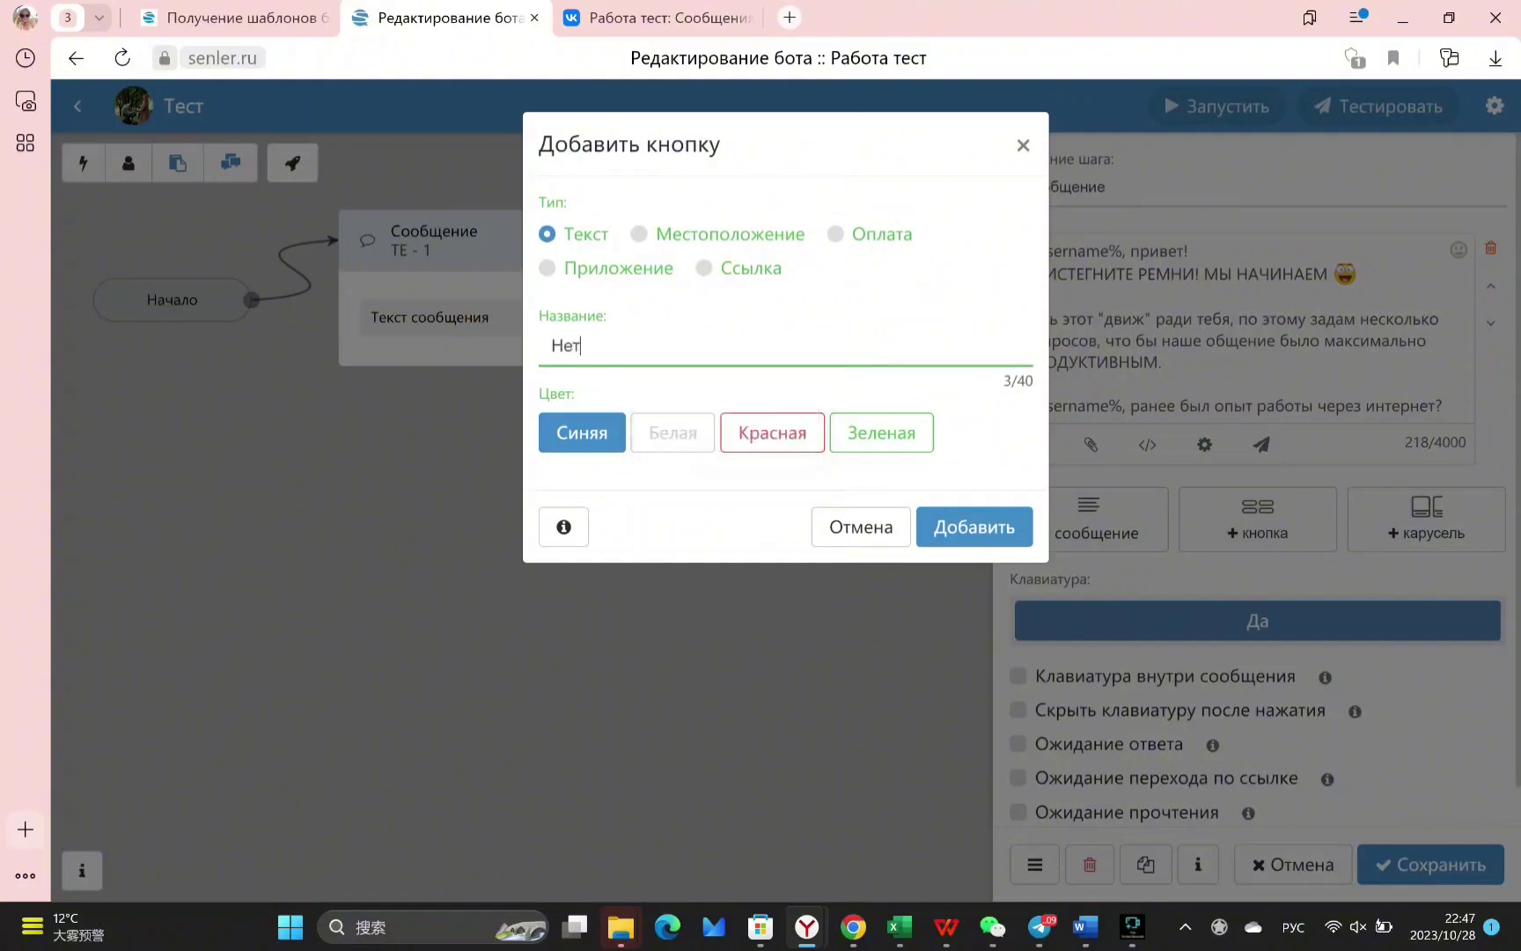
{"action": "left_click", "coordinate": [985, 527]}
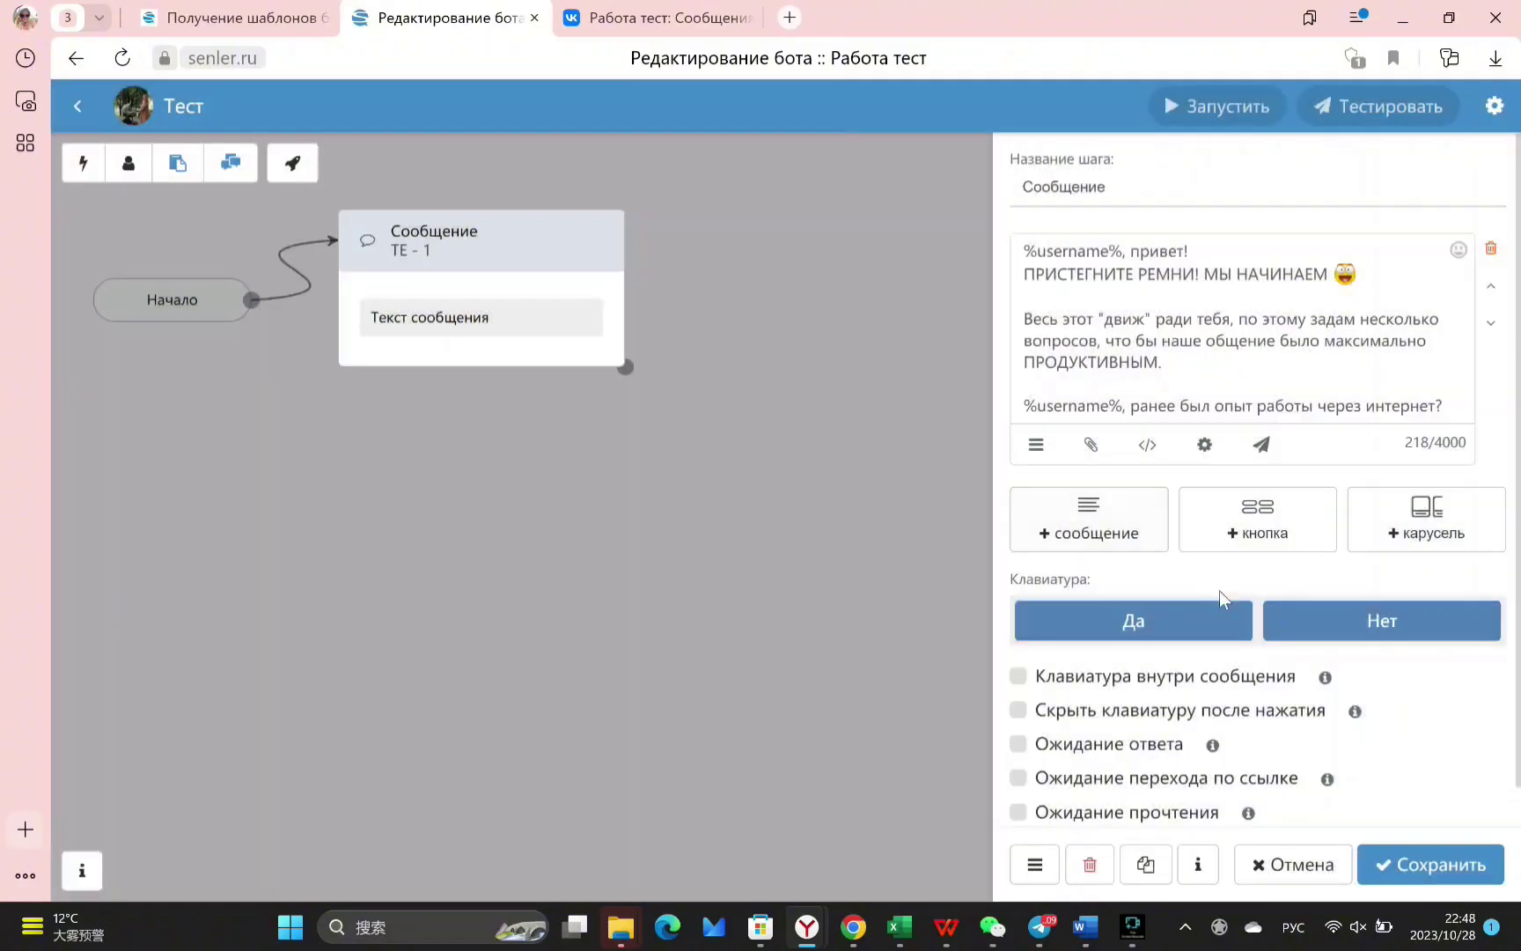
{"action": "left_click", "coordinate": [1116, 680]}
{"action": "left_click", "coordinate": [1430, 864]}
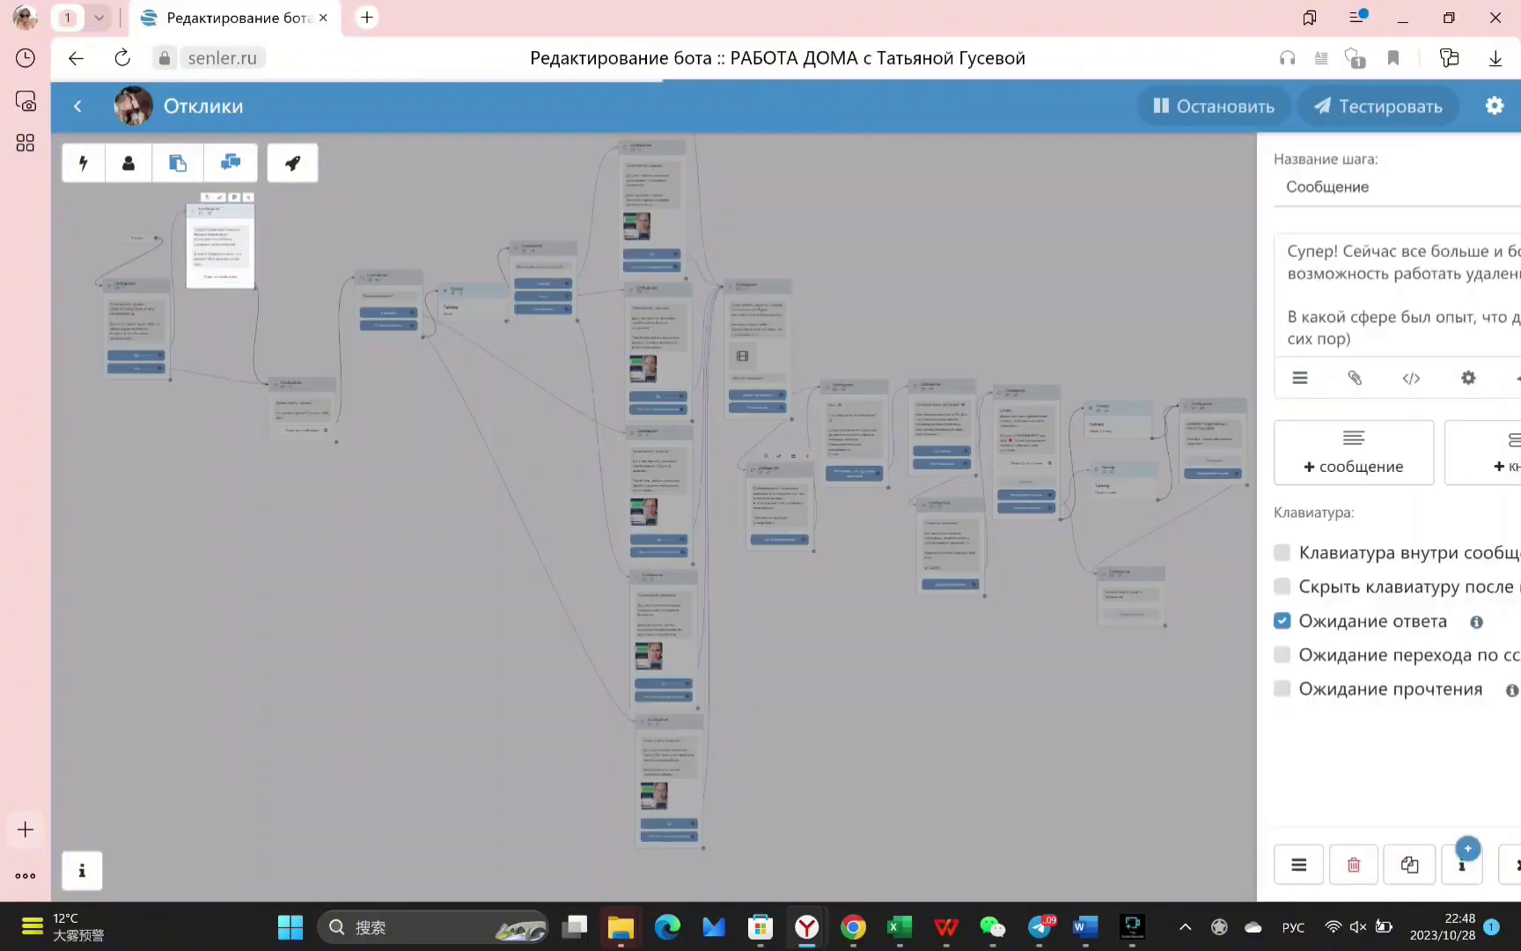
Add a second message block with the "Супер! Сейчас все больше..." text copied from the "Отклики" bot, with "Ожидание ответа" enabled
{"action": "left_click_drag", "start_coordinate": [1024, 251], "coordinate": [1438, 343]}
{"action": "key", "text": "ctrl+c"}
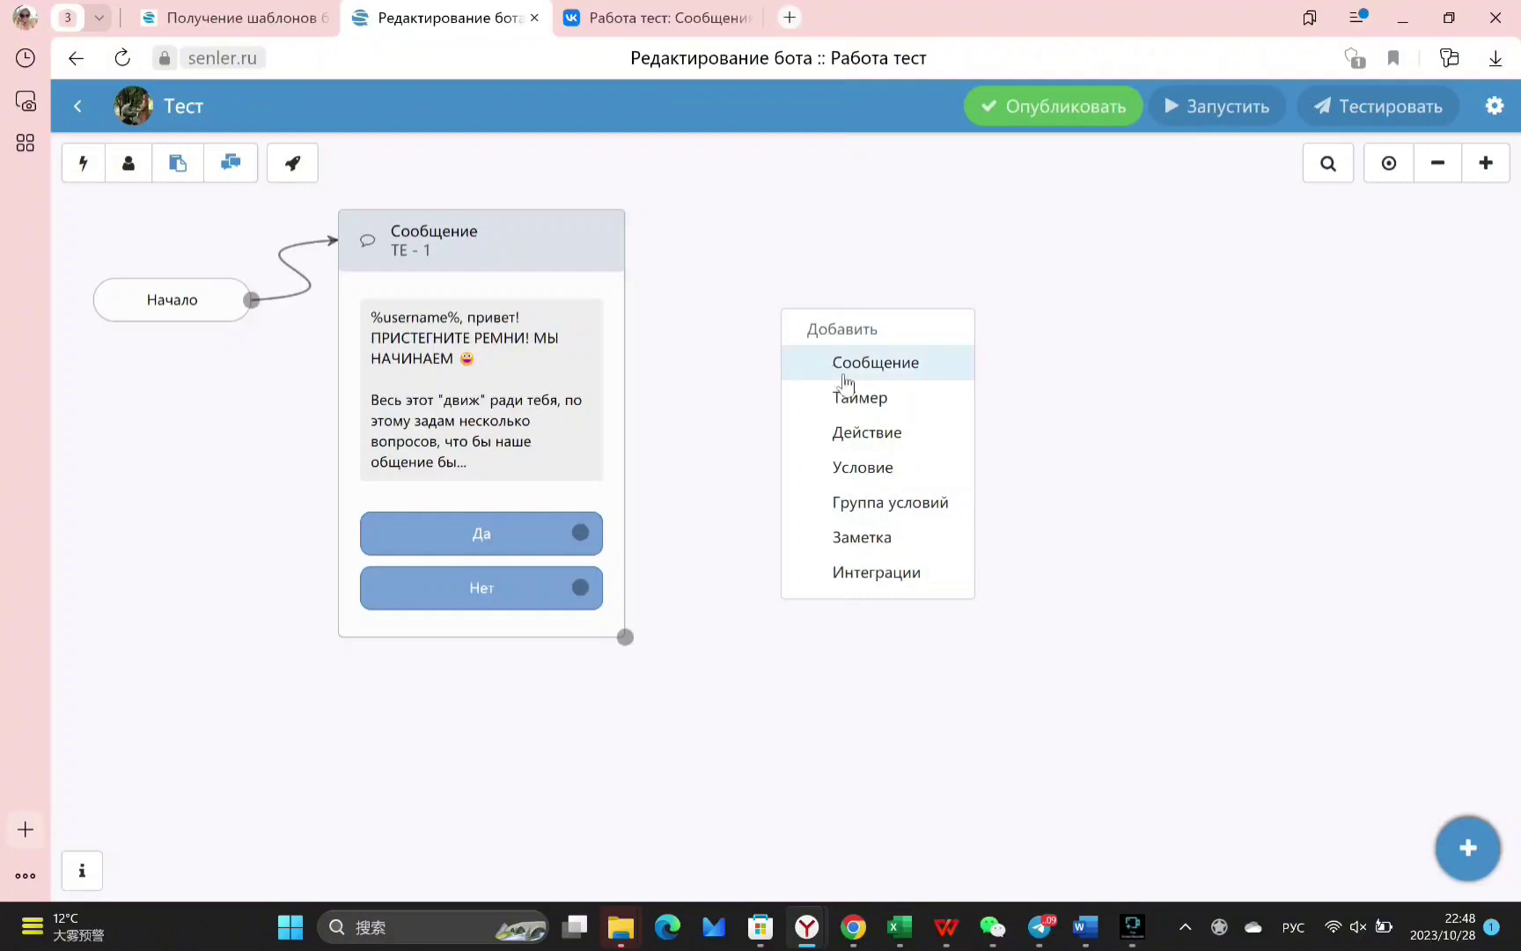
{"action": "left_click", "coordinate": [842, 368]}
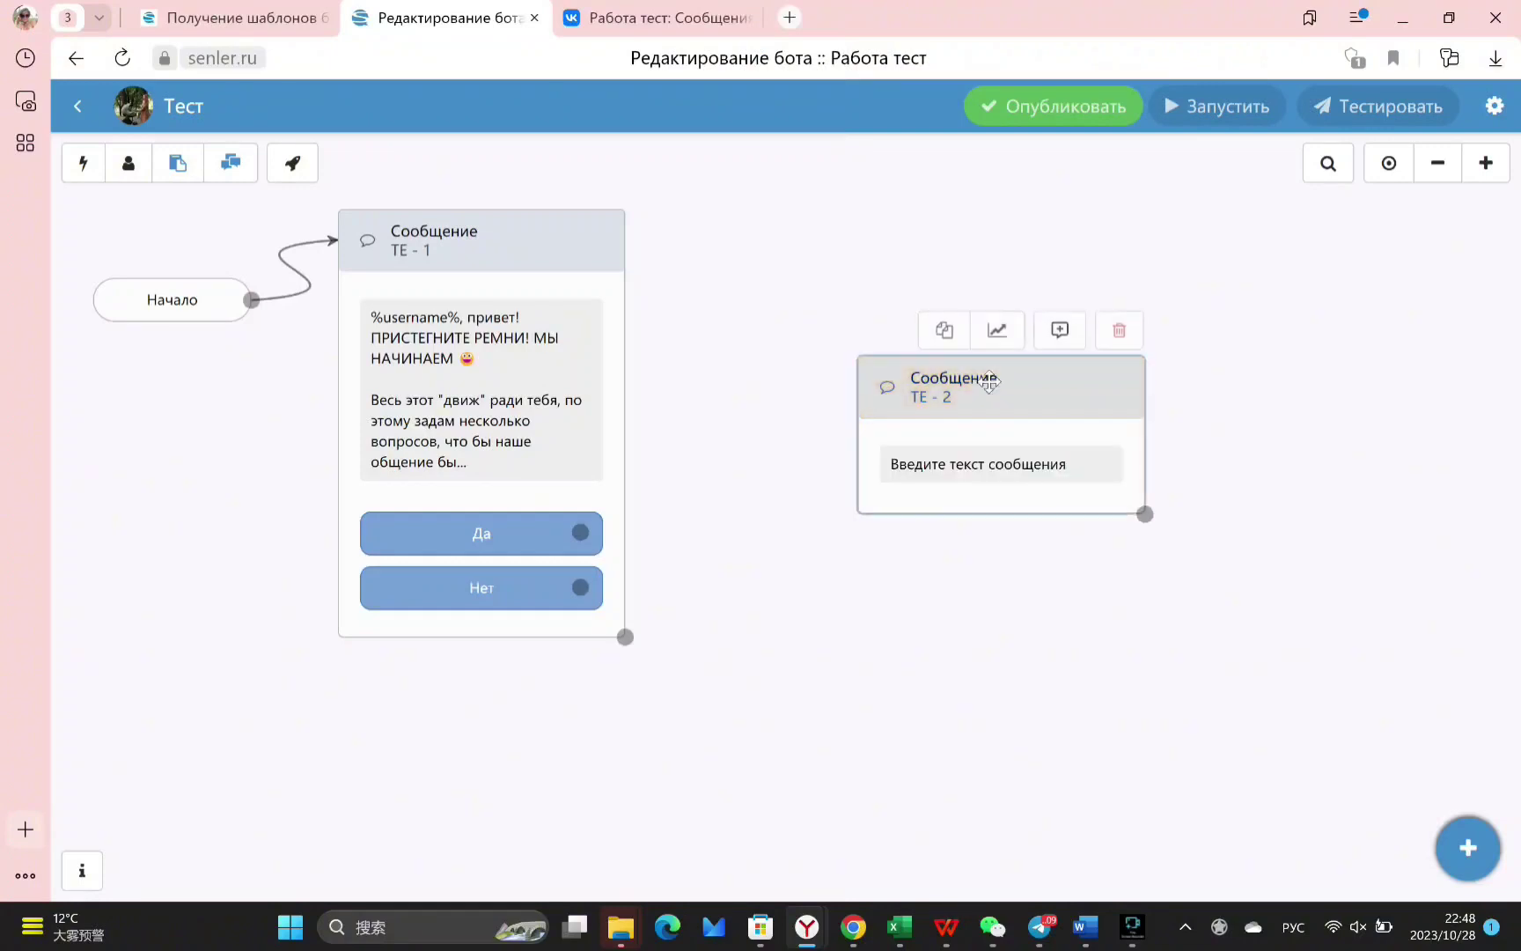
{"action": "left_click", "coordinate": [986, 382]}
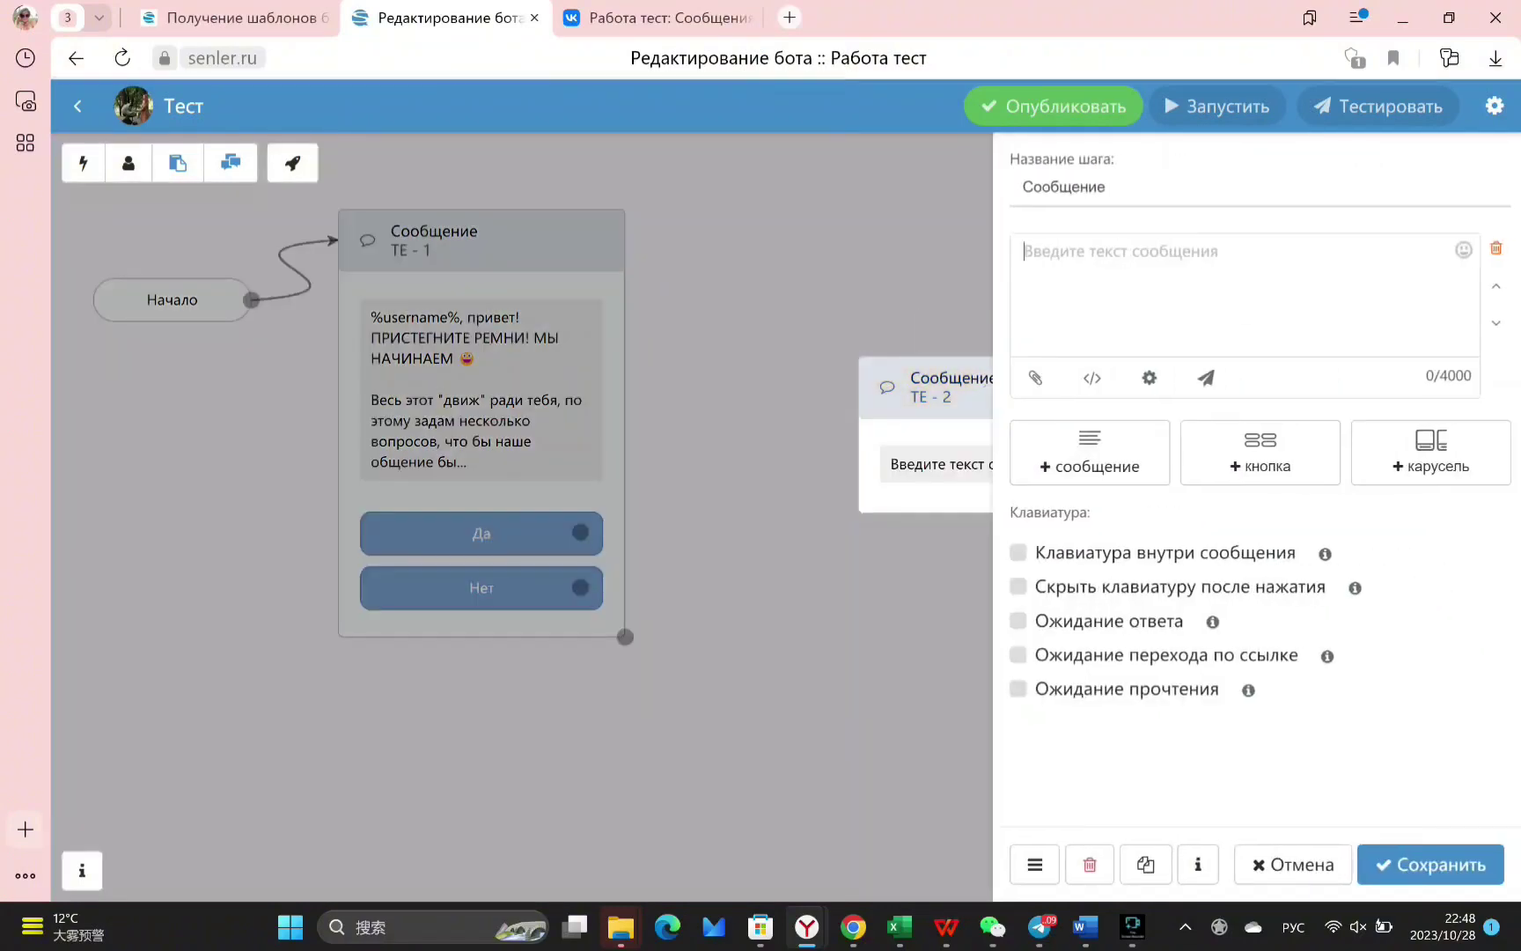
{"action": "key", "text": "ctrl+v"}
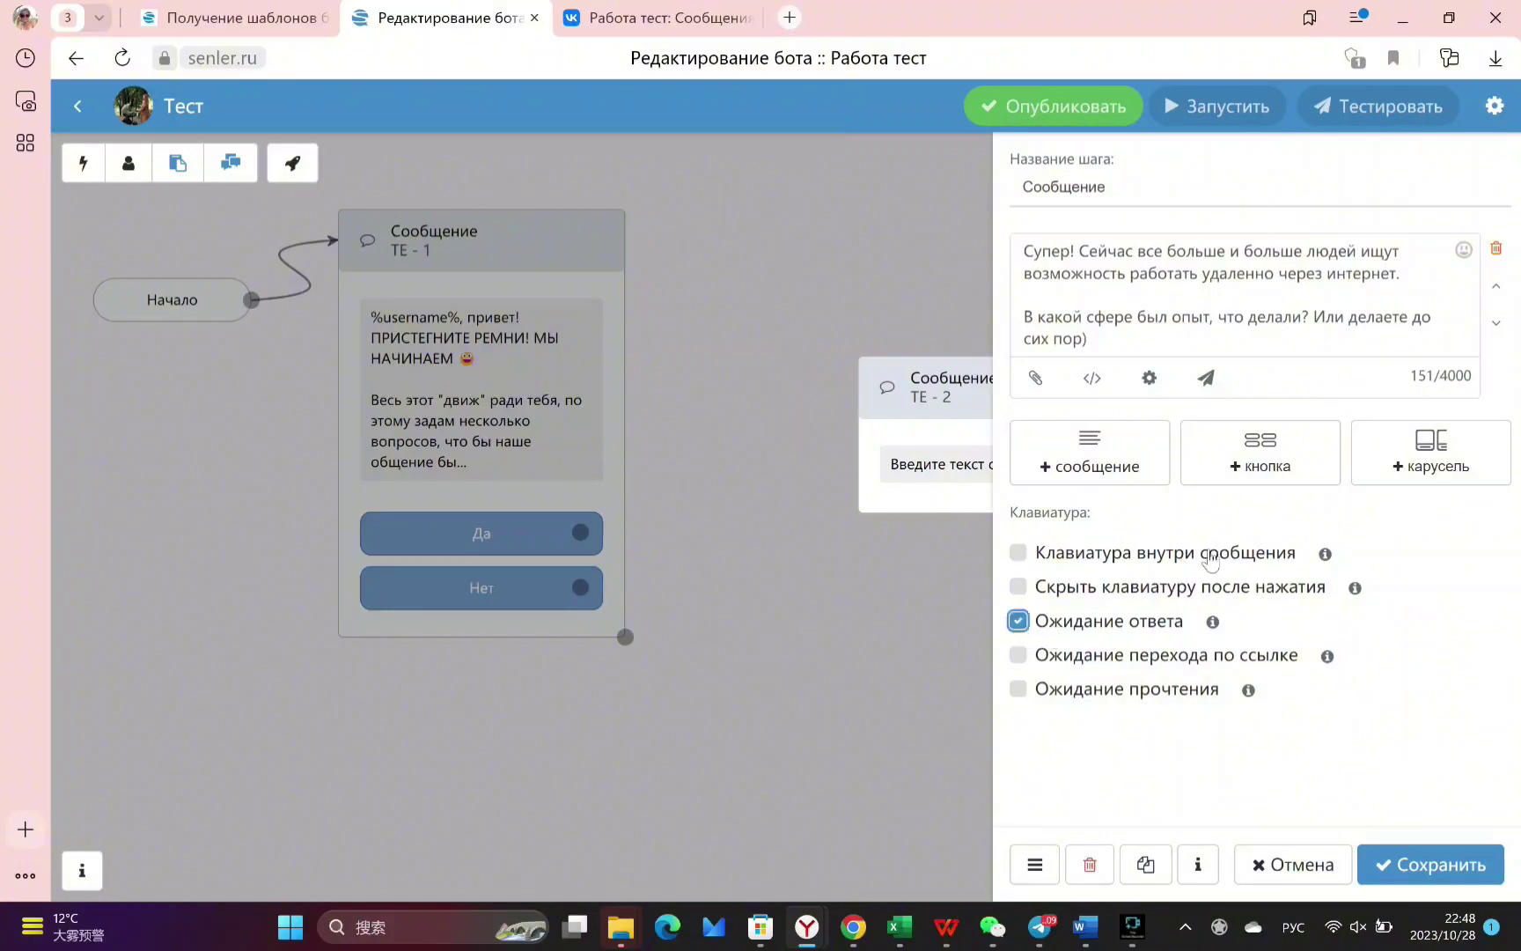
{"action": "left_click", "coordinate": [1430, 864]}
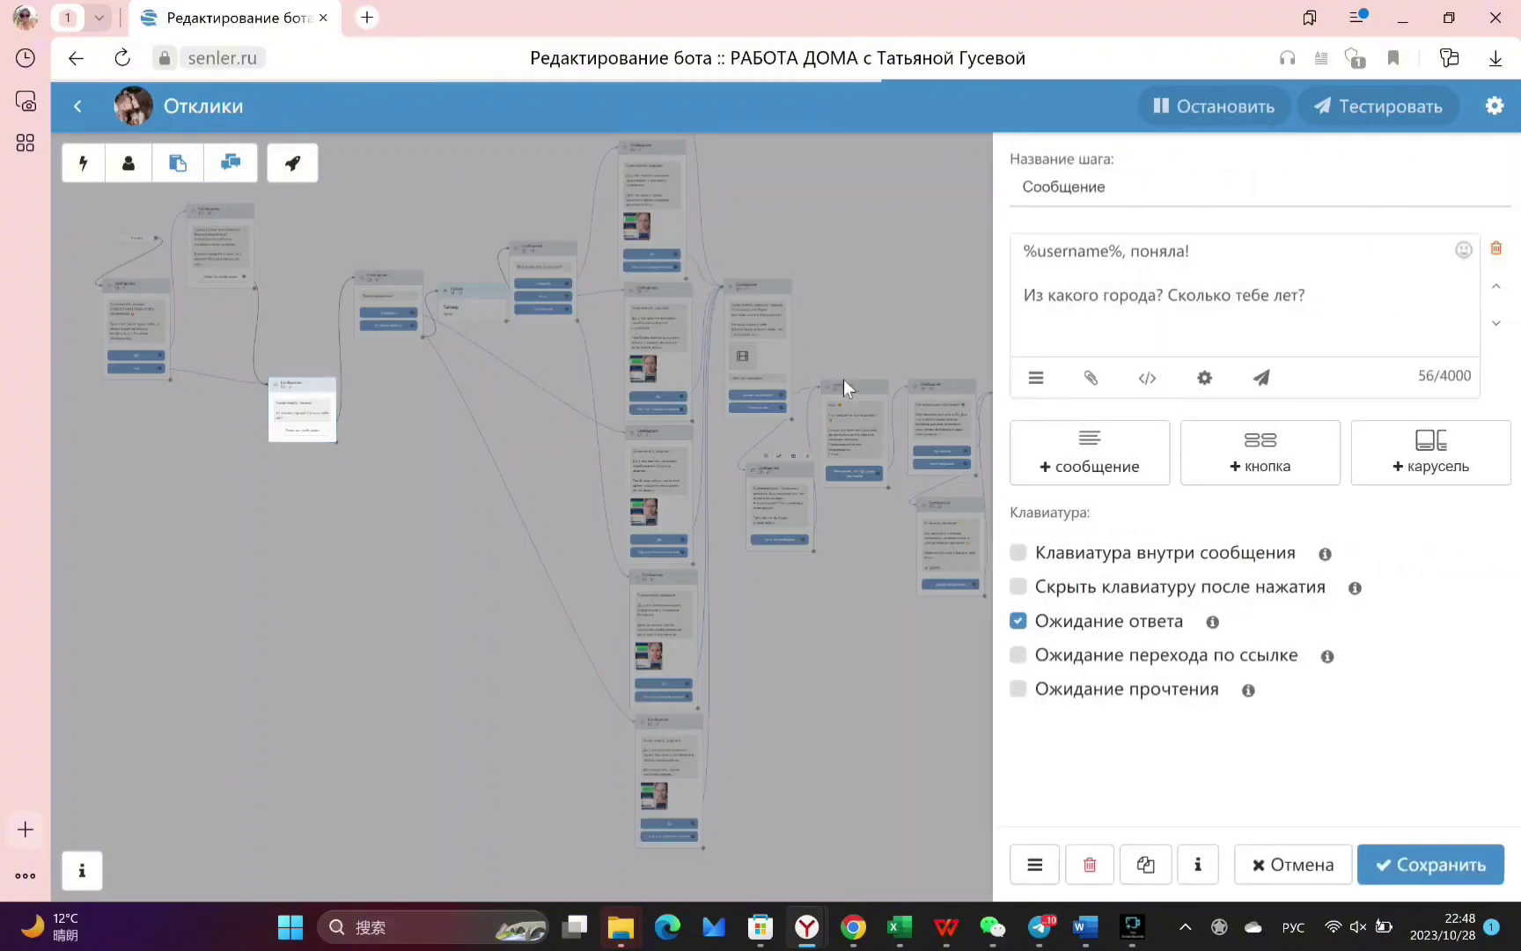
Add a third message block below the second, with "%username%, поняла! Из какого города? Сколько тебе лет?" copied from "Отклики" and "Ожидание ответа" enabled
{"action": "left_click_drag", "start_coordinate": [1334, 295], "coordinate": [1023, 249]}
{"action": "key", "text": "ctrl+c"}
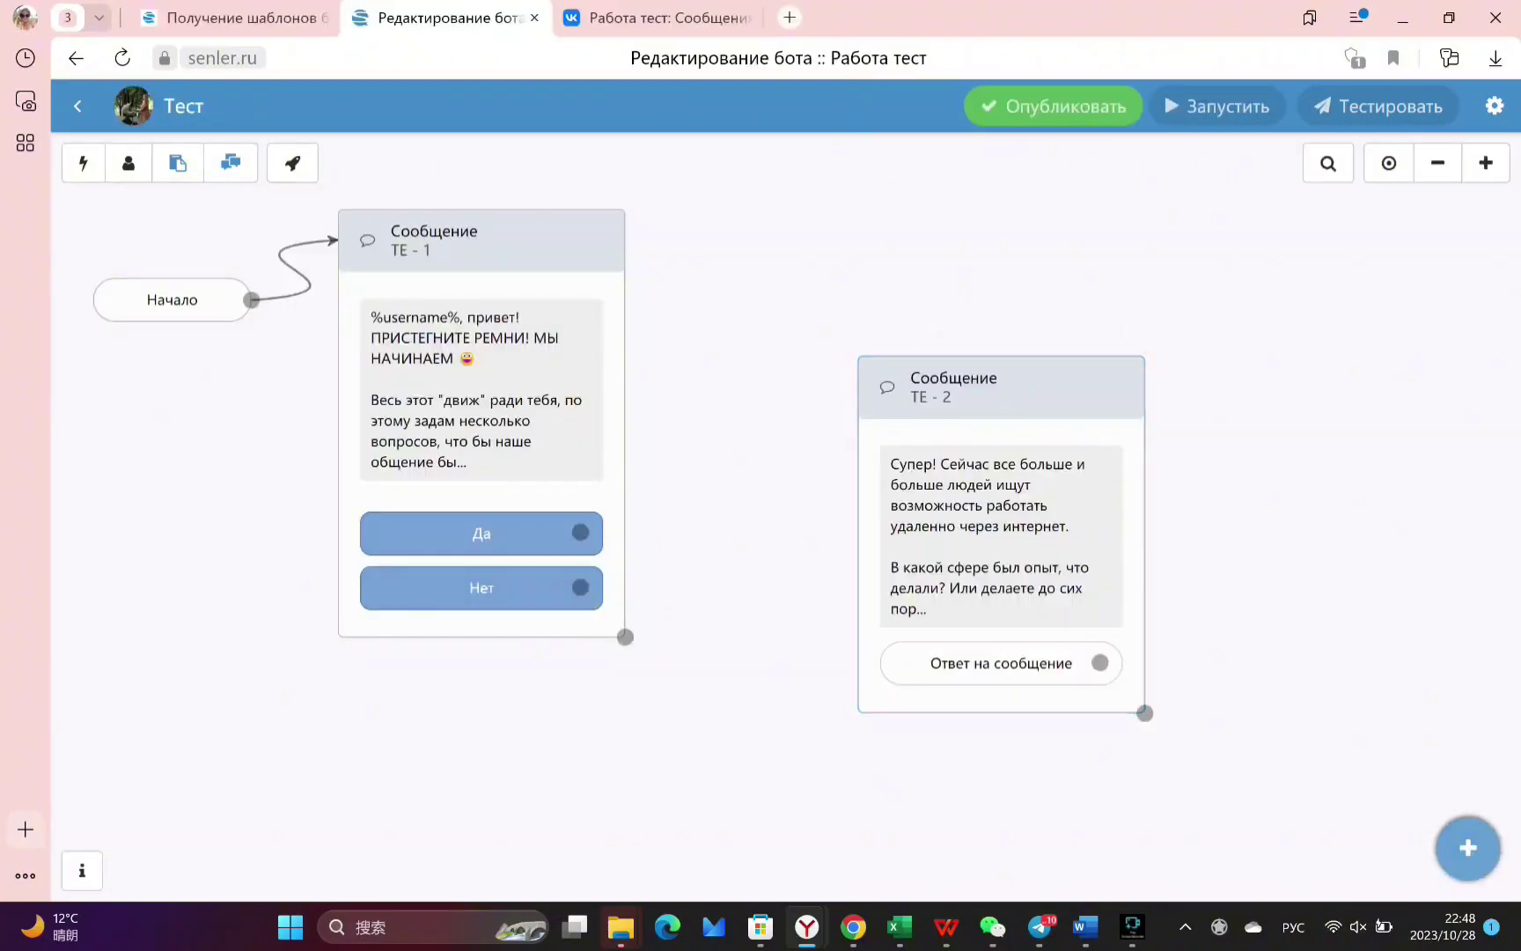
{"action": "mouse_move", "coordinate": [1467, 847]}
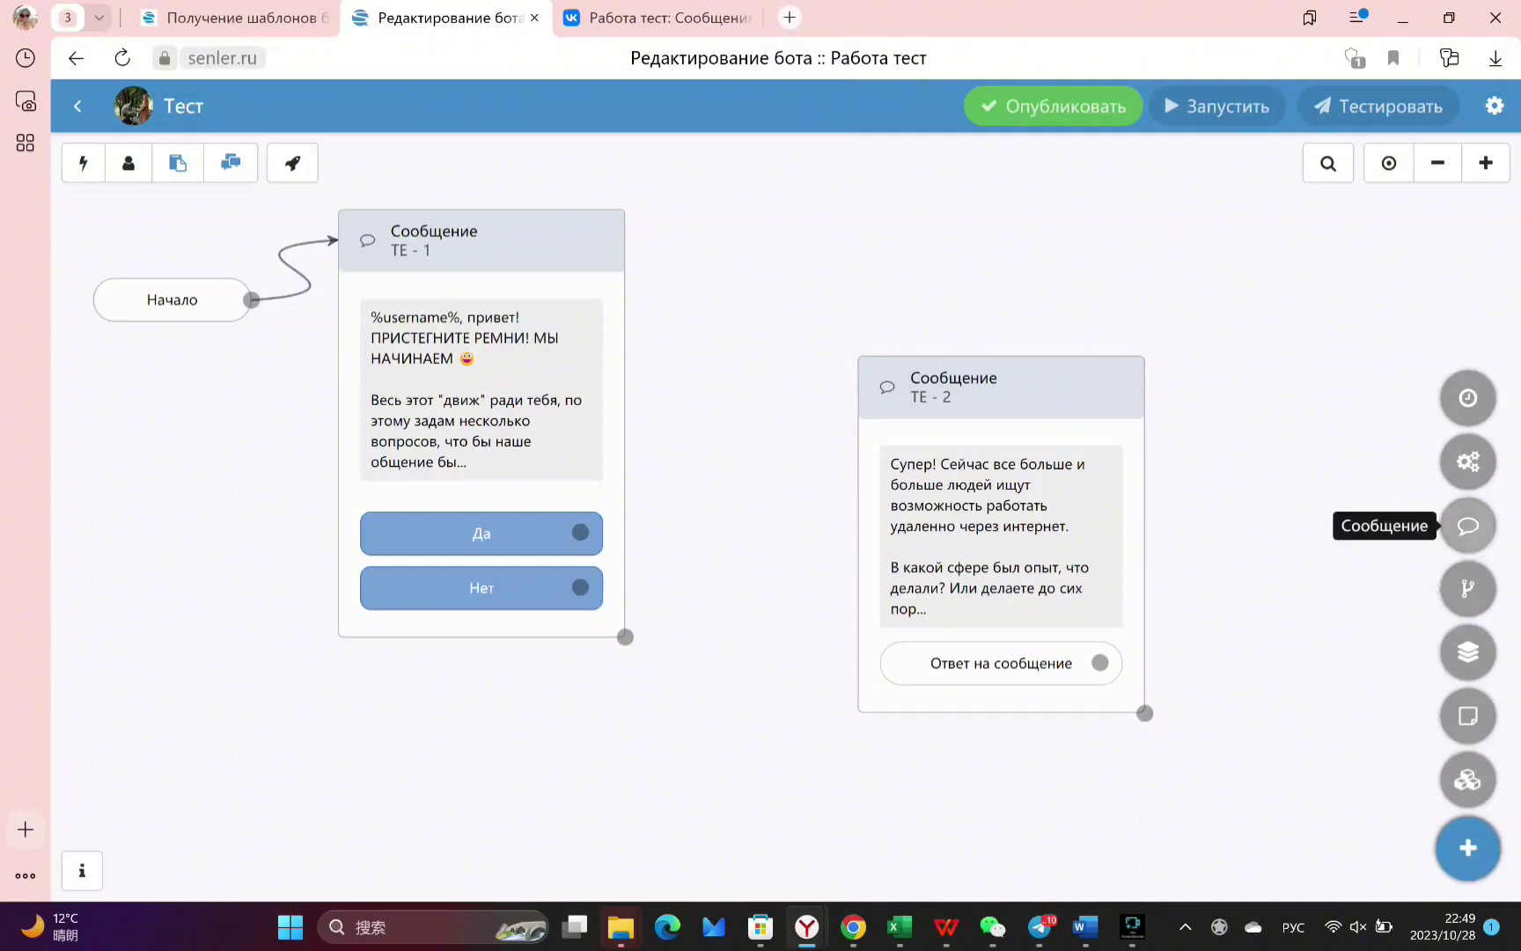
{"action": "left_click_drag", "start_coordinate": [1467, 525], "coordinate": [809, 721]}
{"action": "left_click_drag", "start_coordinate": [1018, 399], "coordinate": [865, 226]}
{"action": "left_click", "coordinate": [783, 771]}
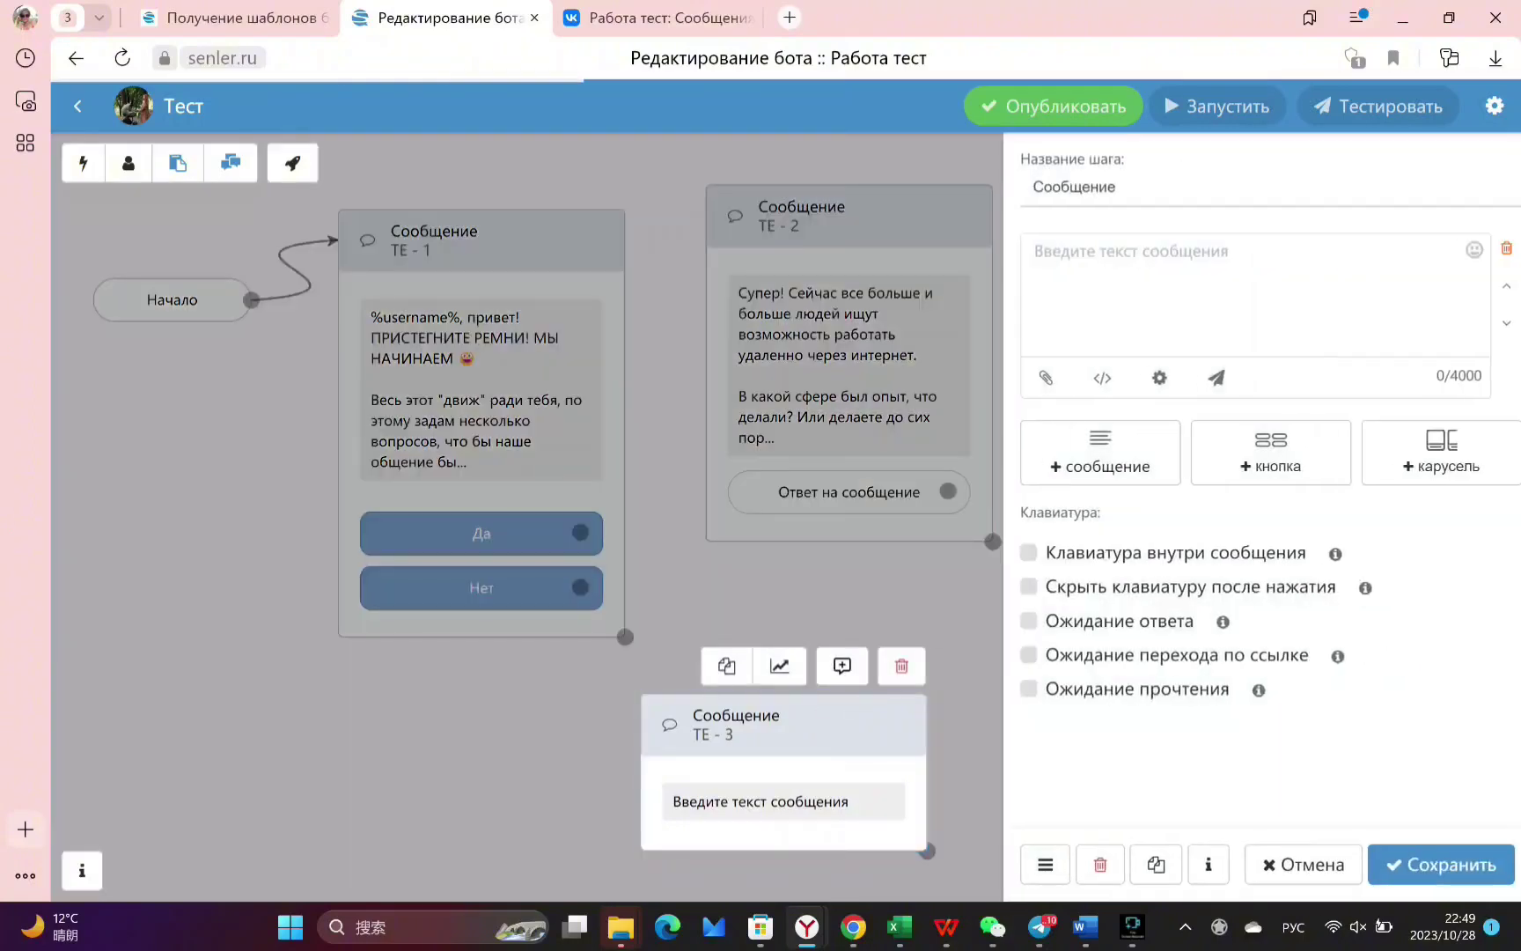
{"action": "key", "text": "ctrl+v"}
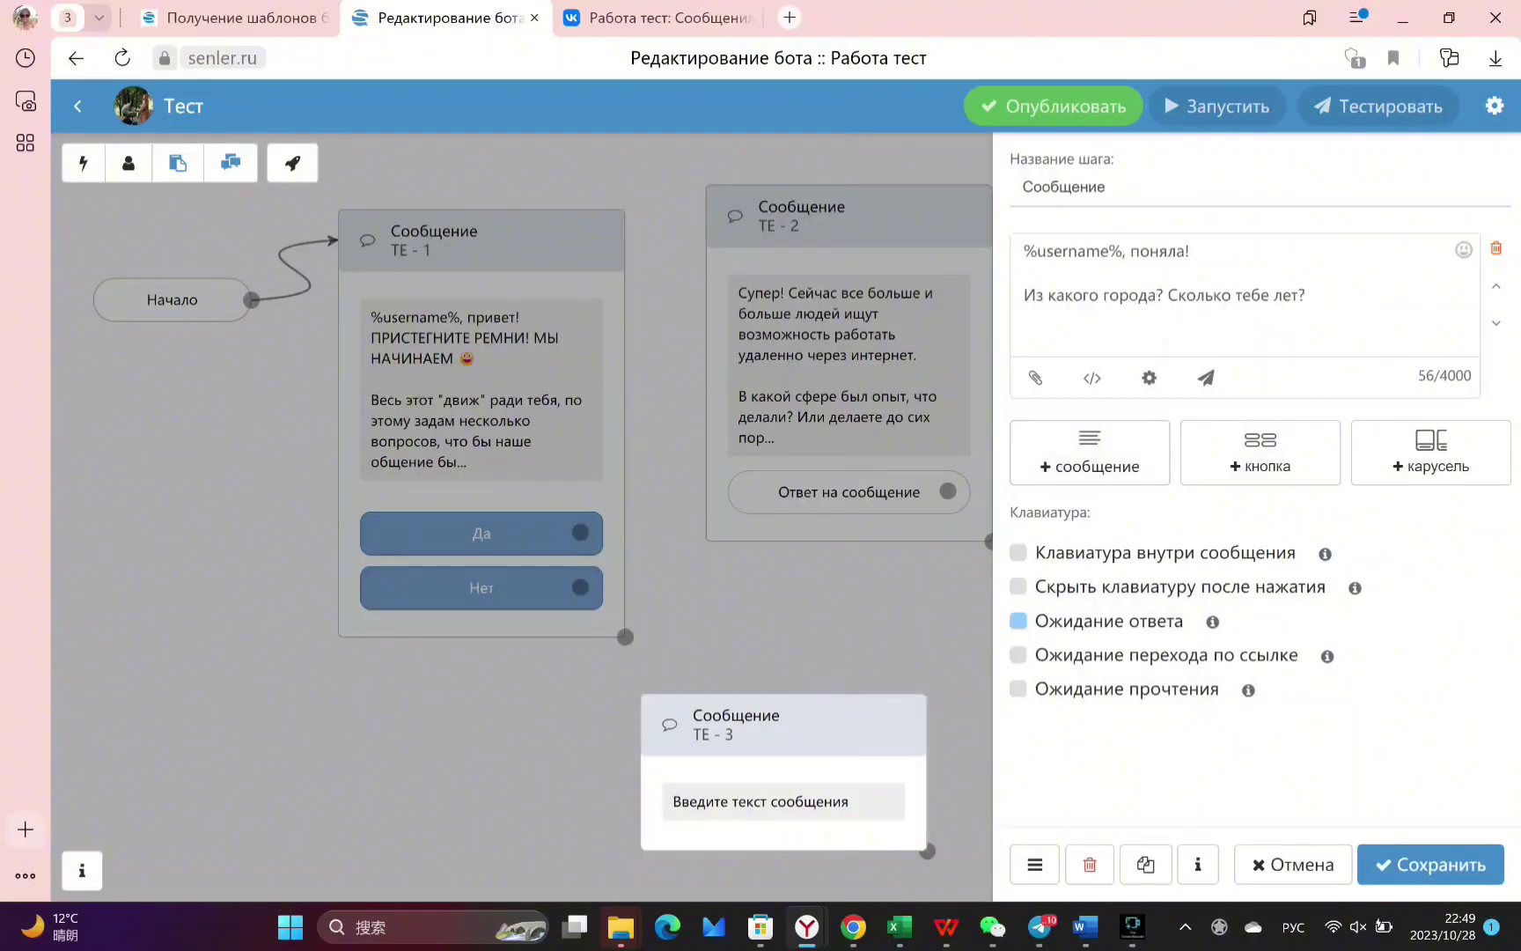
{"action": "left_click", "coordinate": [1442, 865]}
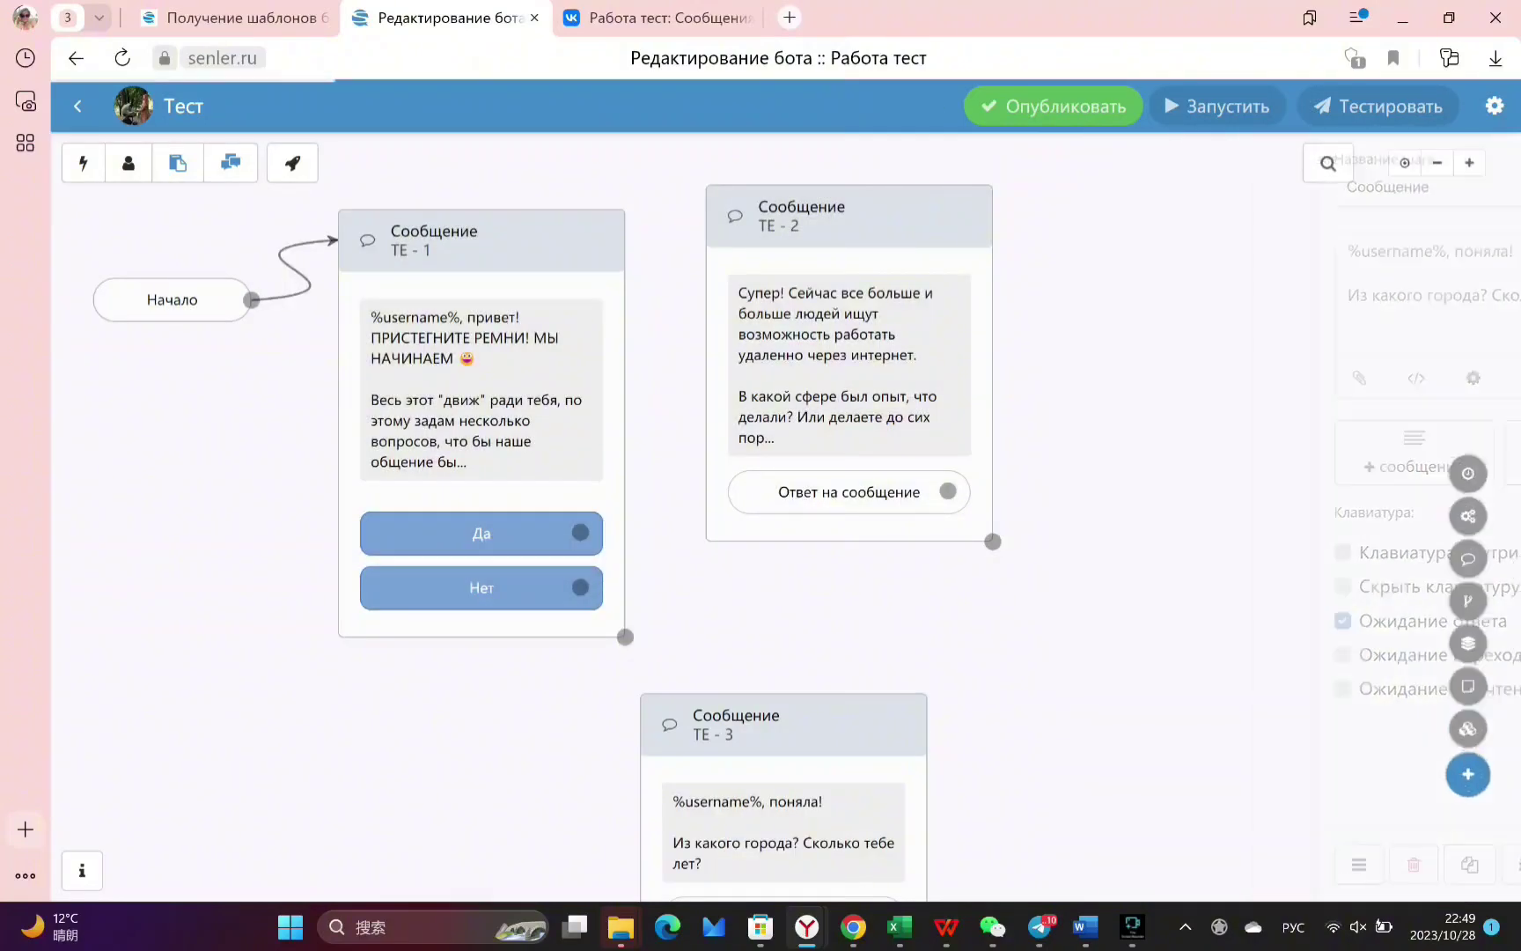
Connect "Да" to block TE - 2, and both "Нет" and TE - 2's "Ответ на сообщение" to block TE - 3
{"action": "left_click", "coordinate": [493, 239]}
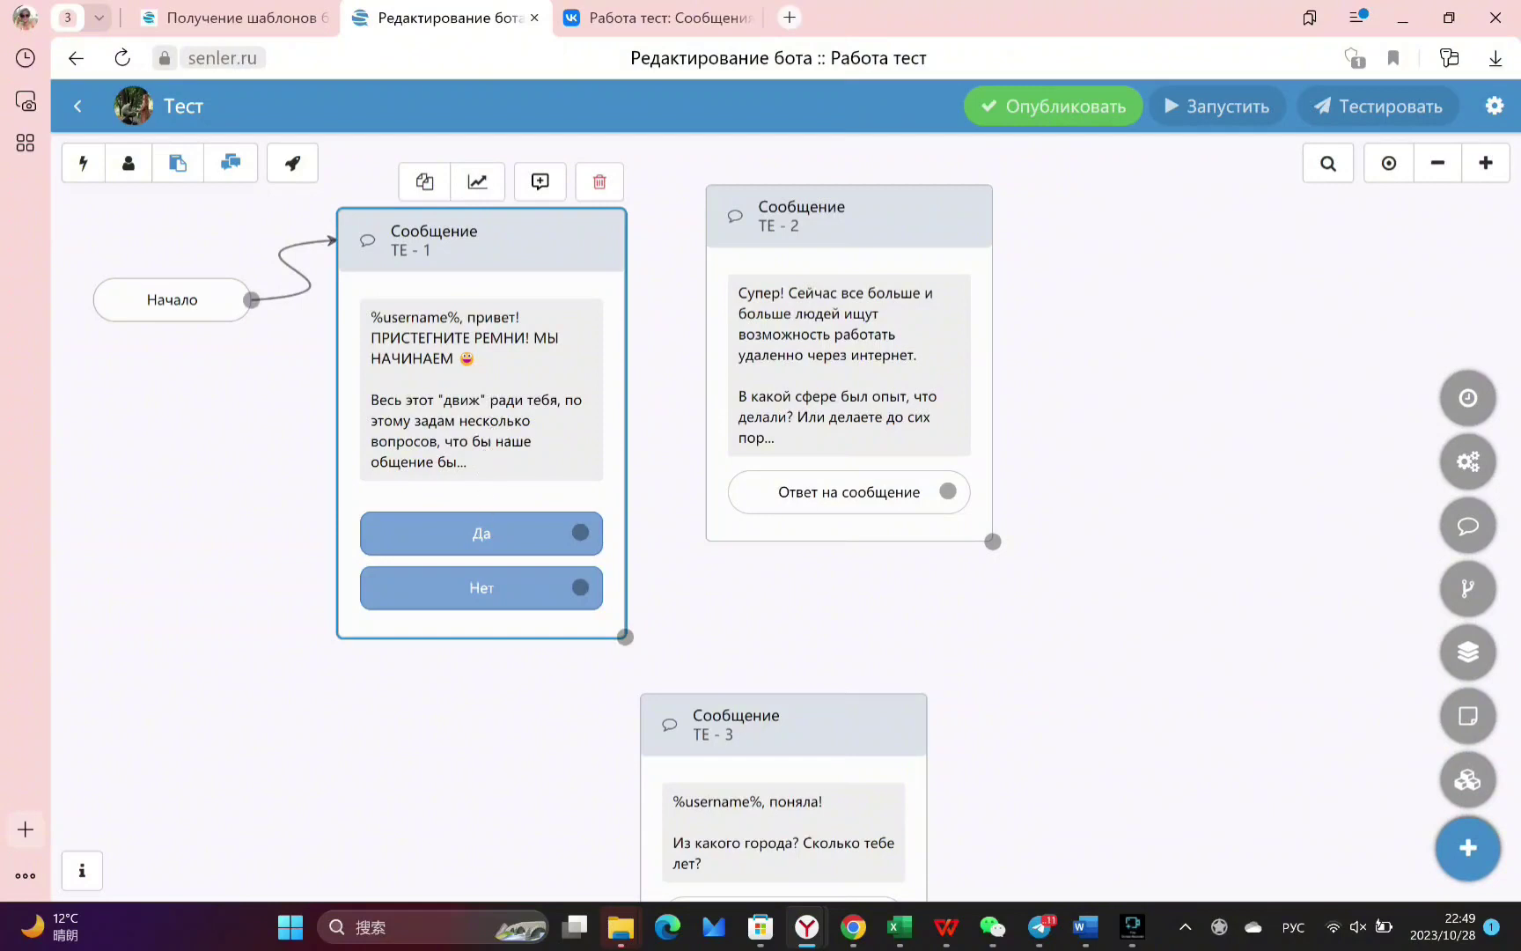
{"action": "left_click_drag", "start_coordinate": [580, 532], "coordinate": [695, 213]}
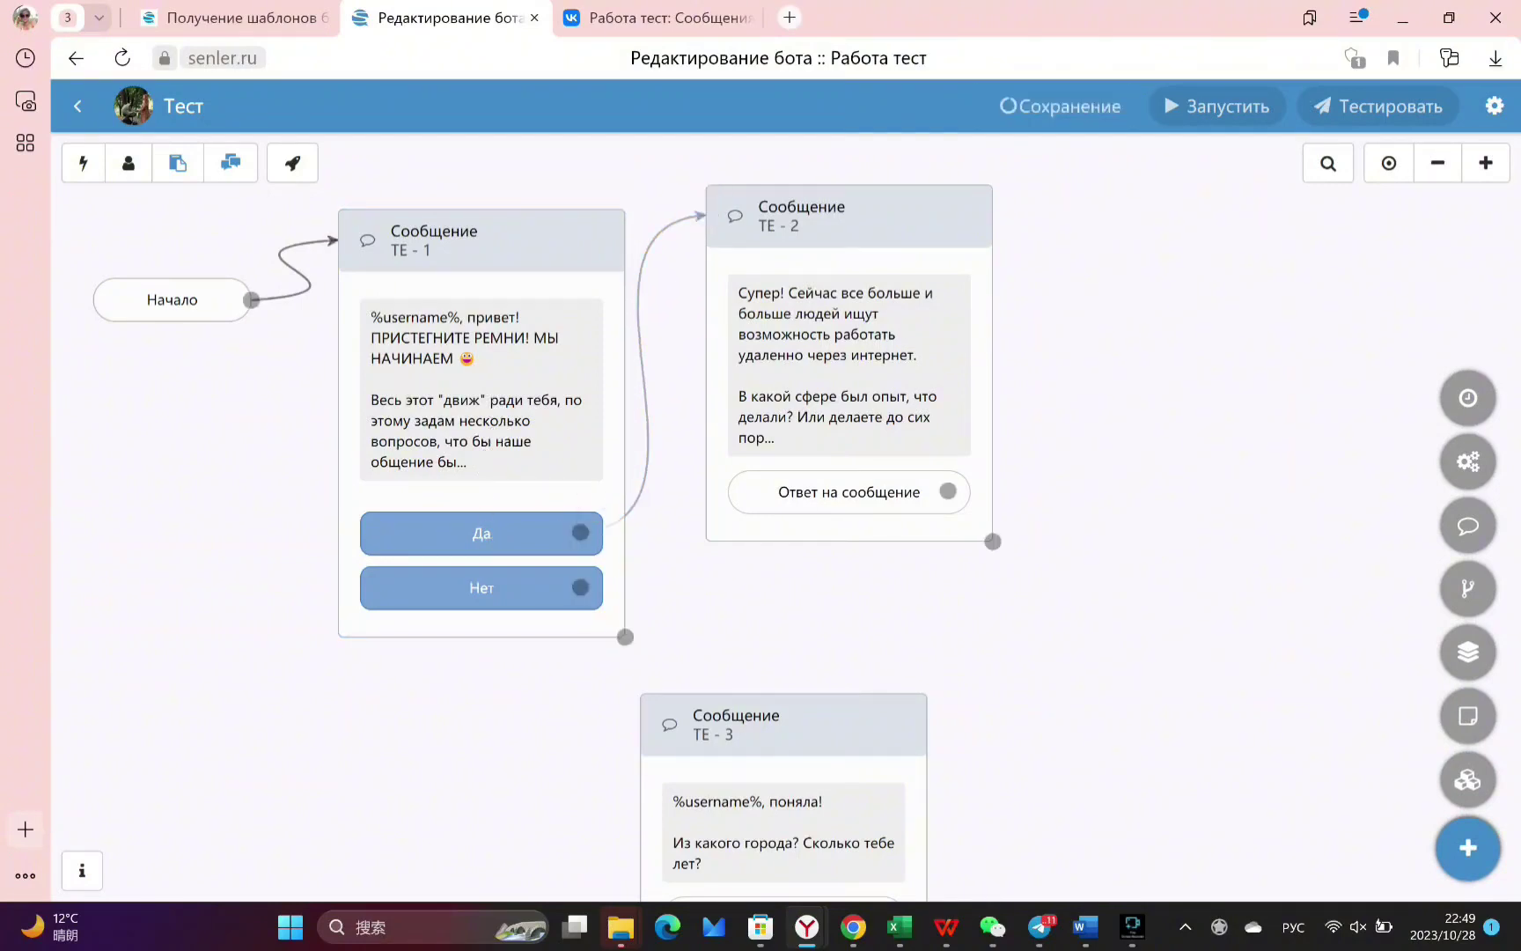
{"action": "left_click_drag", "start_coordinate": [580, 588], "coordinate": [640, 724]}
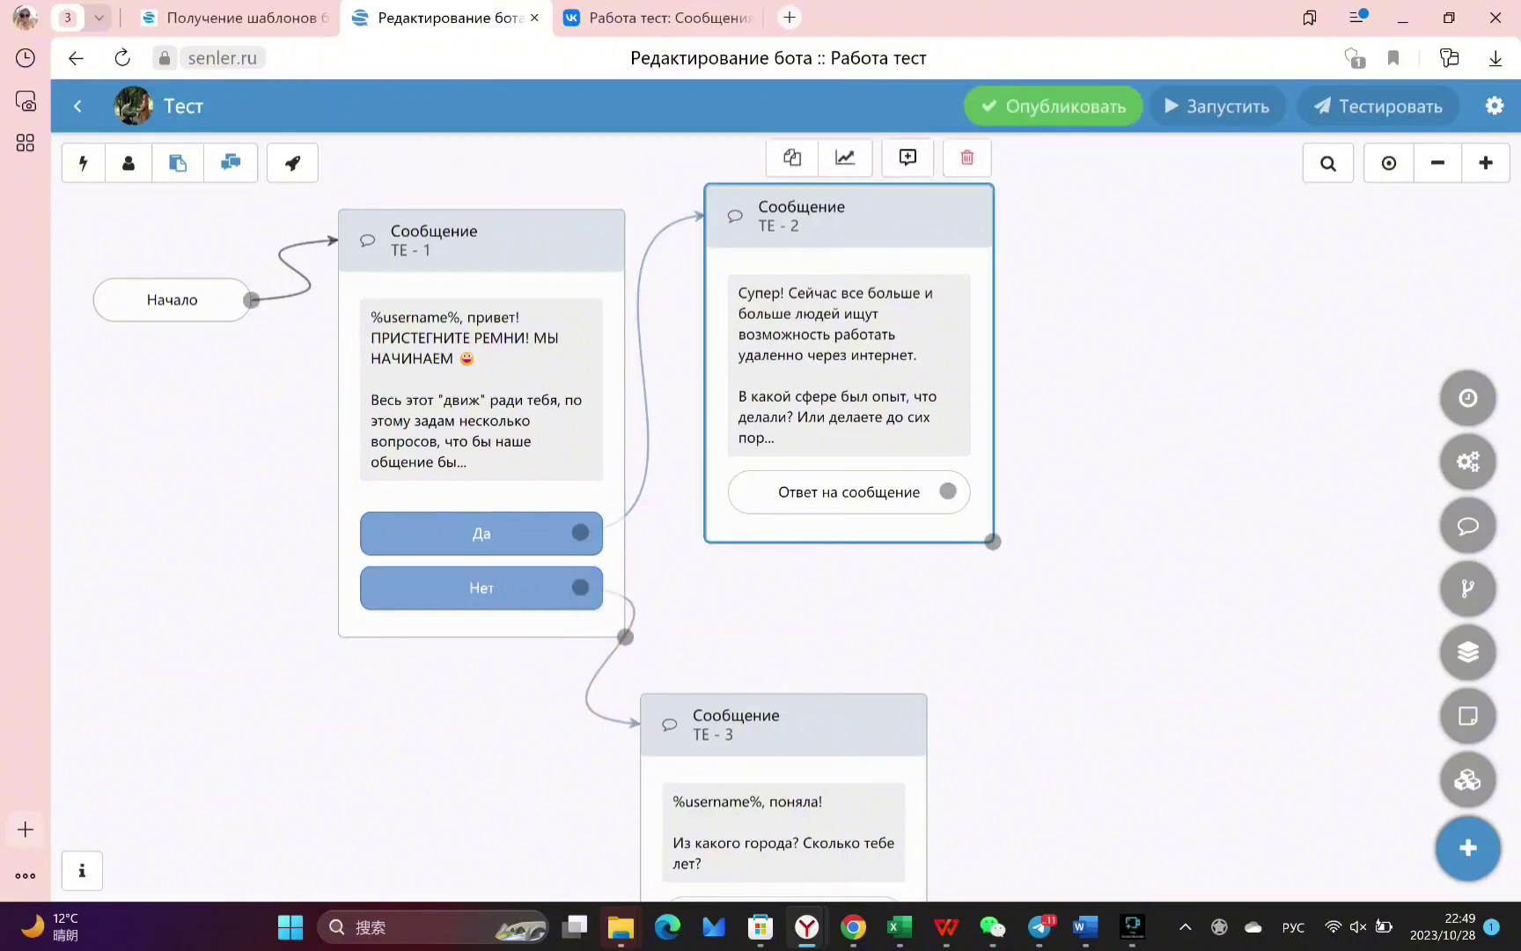
{"action": "left_click_drag", "start_coordinate": [947, 491], "coordinate": [640, 723]}
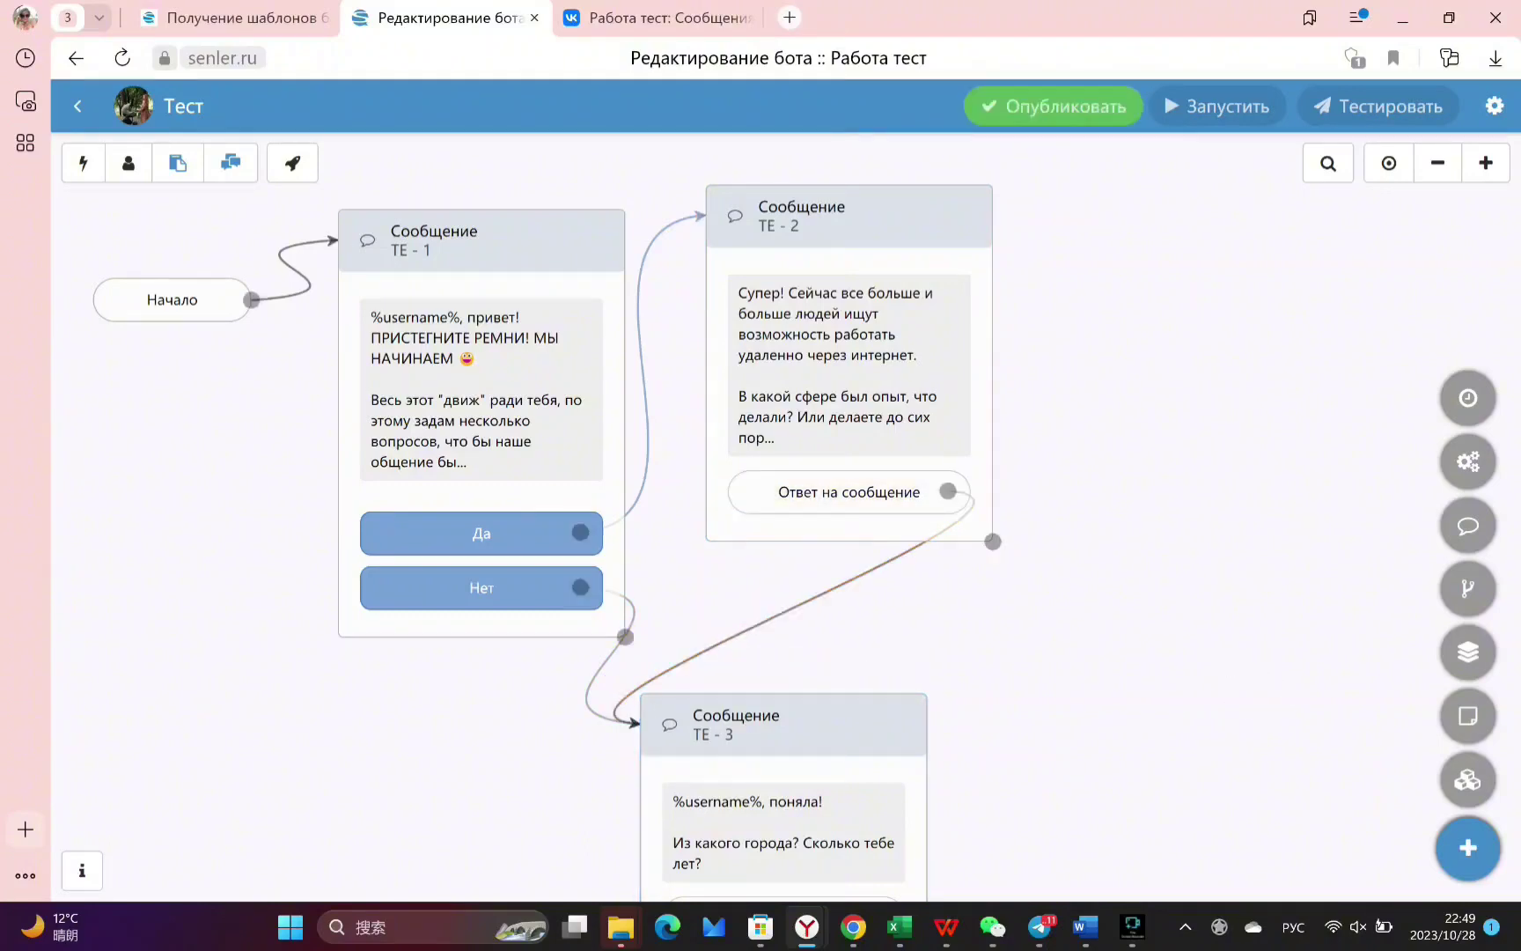
Add a fourth message block beside TE - 2 with the text "Чем занимаешься?" copied from the "Отклики" bot
{"action": "scroll", "coordinate": [1209, 386], "scroll_direction": "down", "scroll_amount": 3}
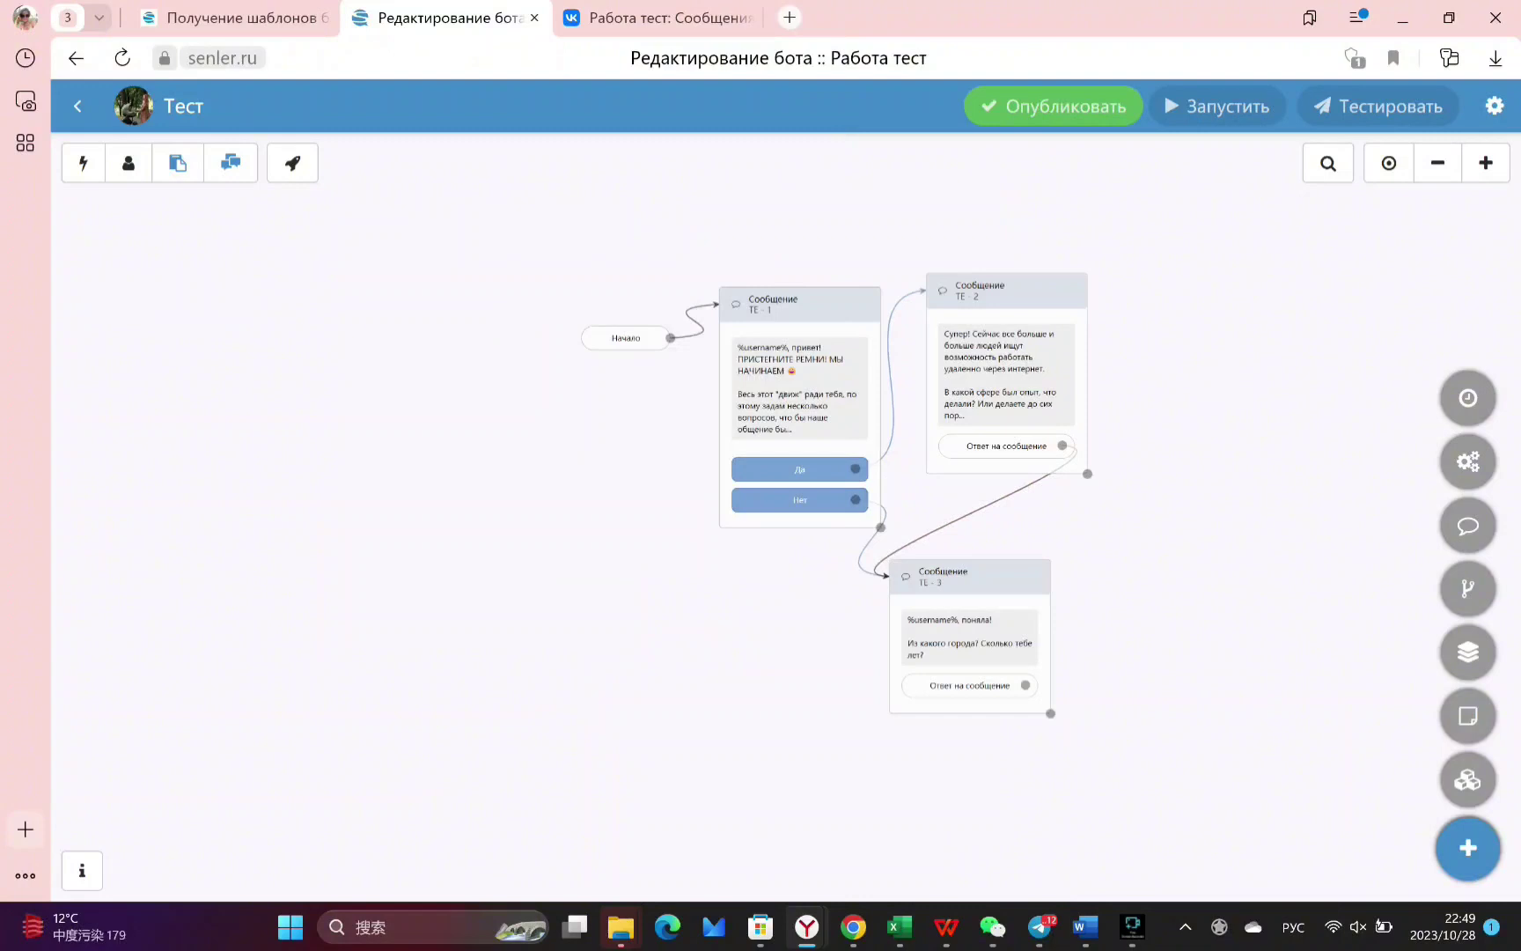
{"action": "left_click_drag", "start_coordinate": [1208, 386], "coordinate": [653, 321]}
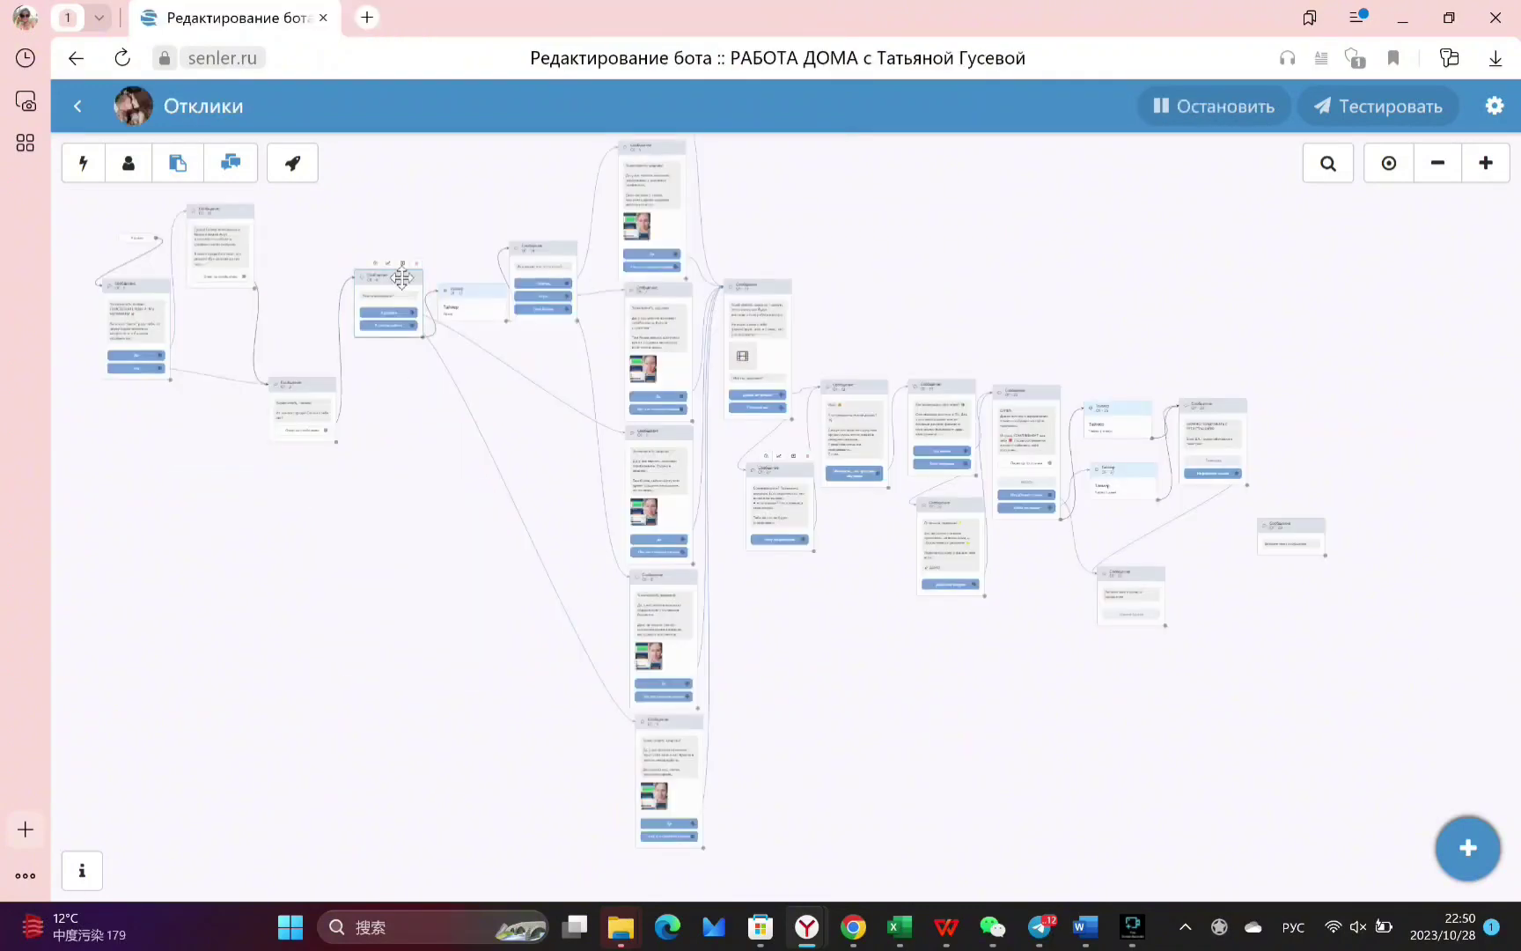
{"action": "left_click", "coordinate": [401, 278]}
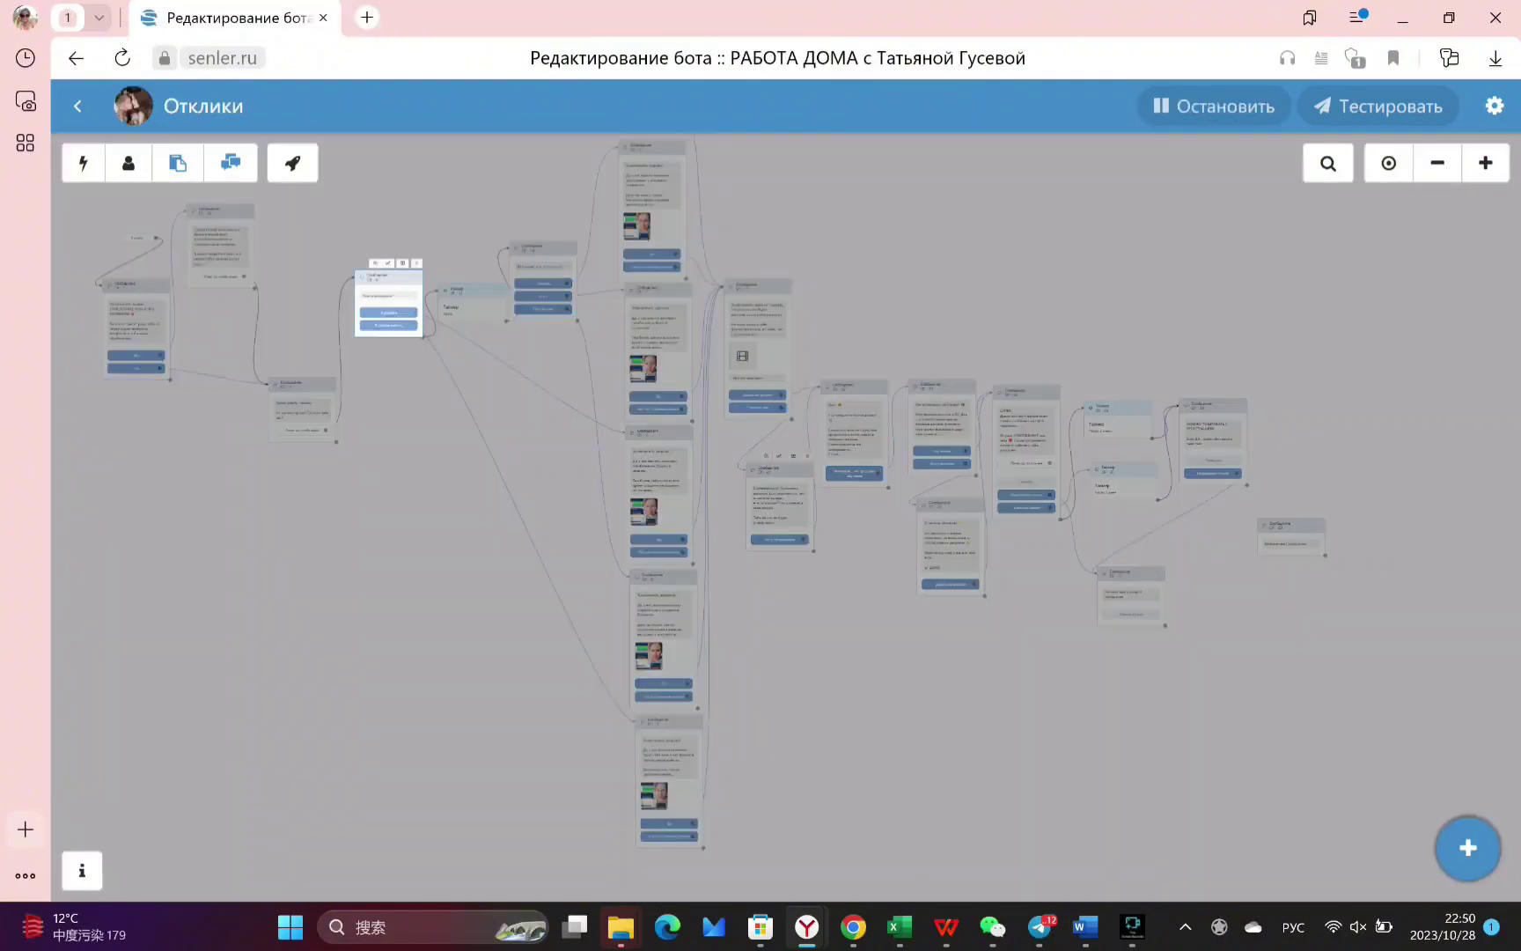
{"action": "left_click_drag", "start_coordinate": [1169, 252], "coordinate": [1023, 251]}
{"action": "key", "text": "ctrl+c"}
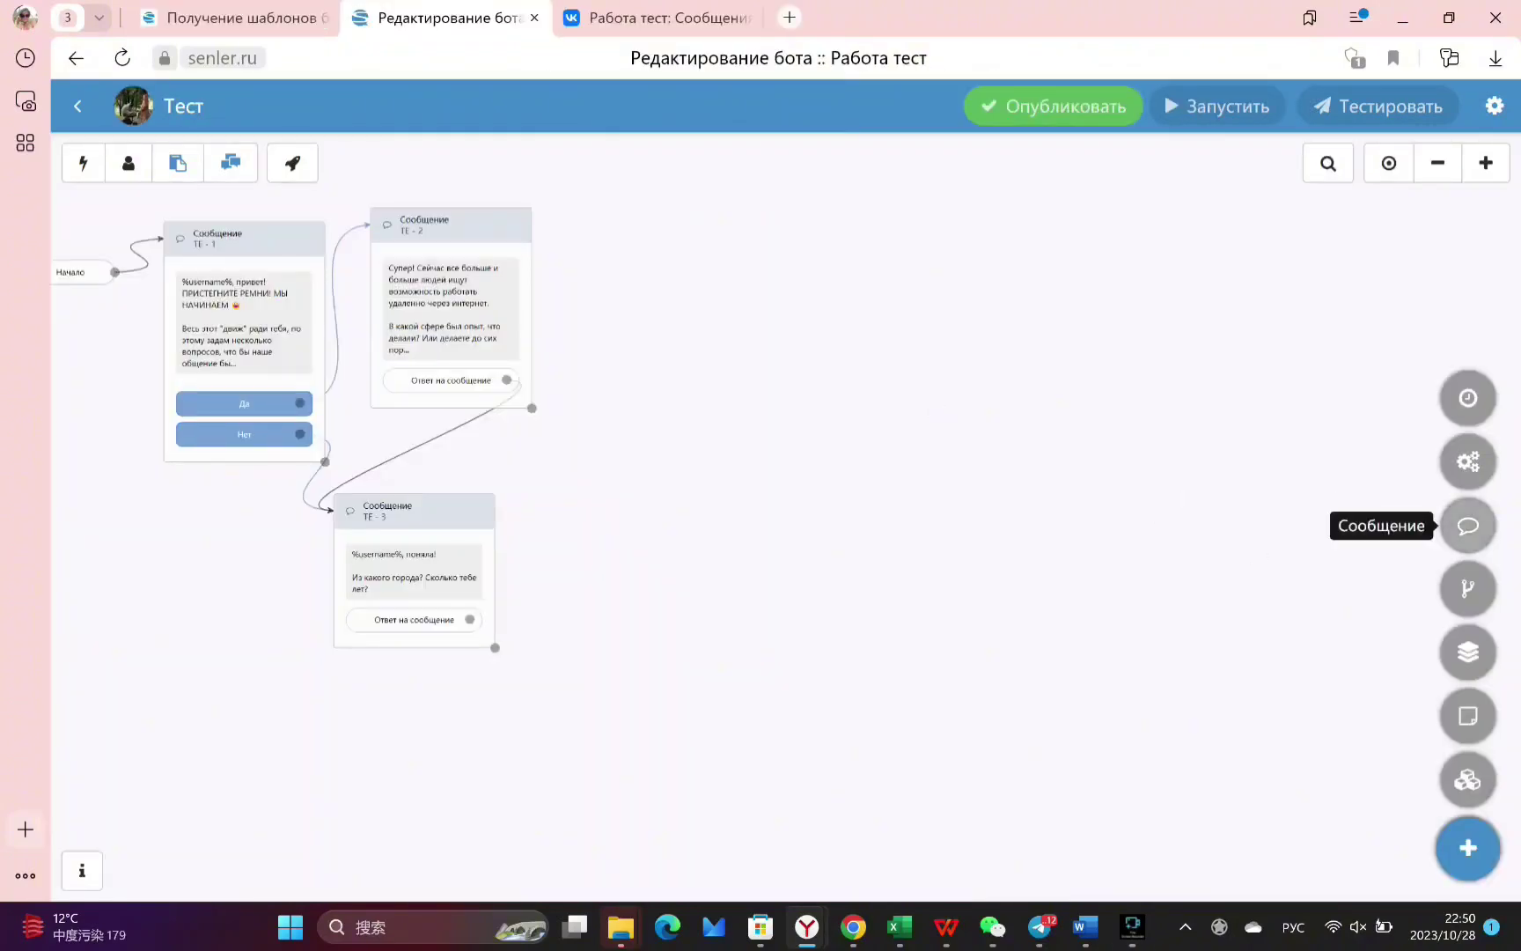
{"action": "left_click", "coordinate": [1468, 525]}
{"action": "left_click_drag", "start_coordinate": [797, 506], "coordinate": [683, 246]}
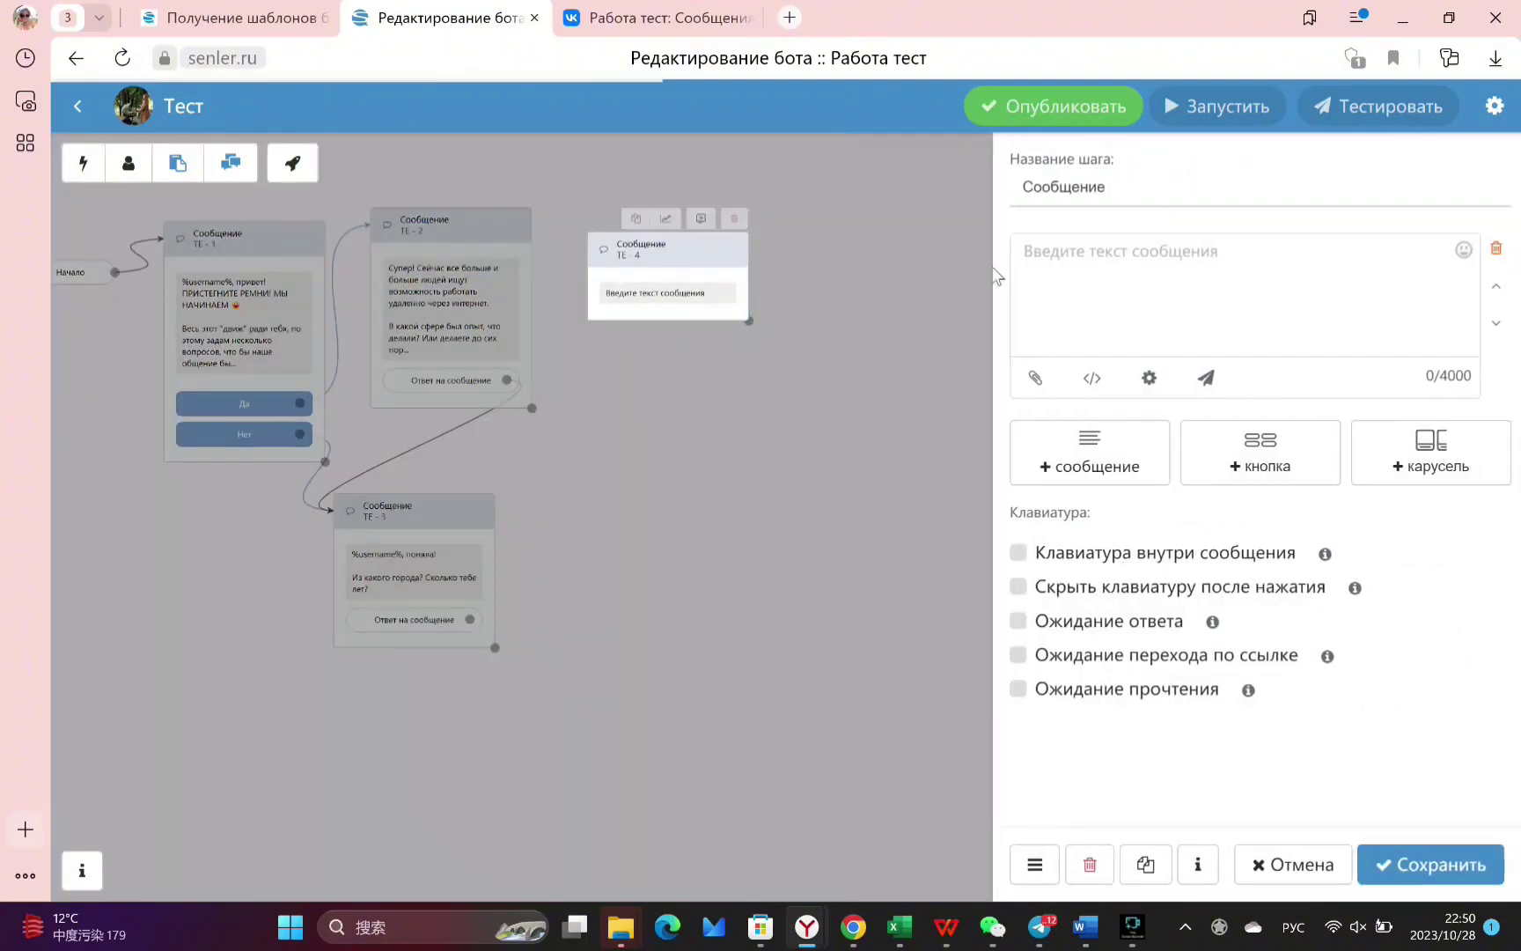
{"action": "key", "text": "ctrl+v"}
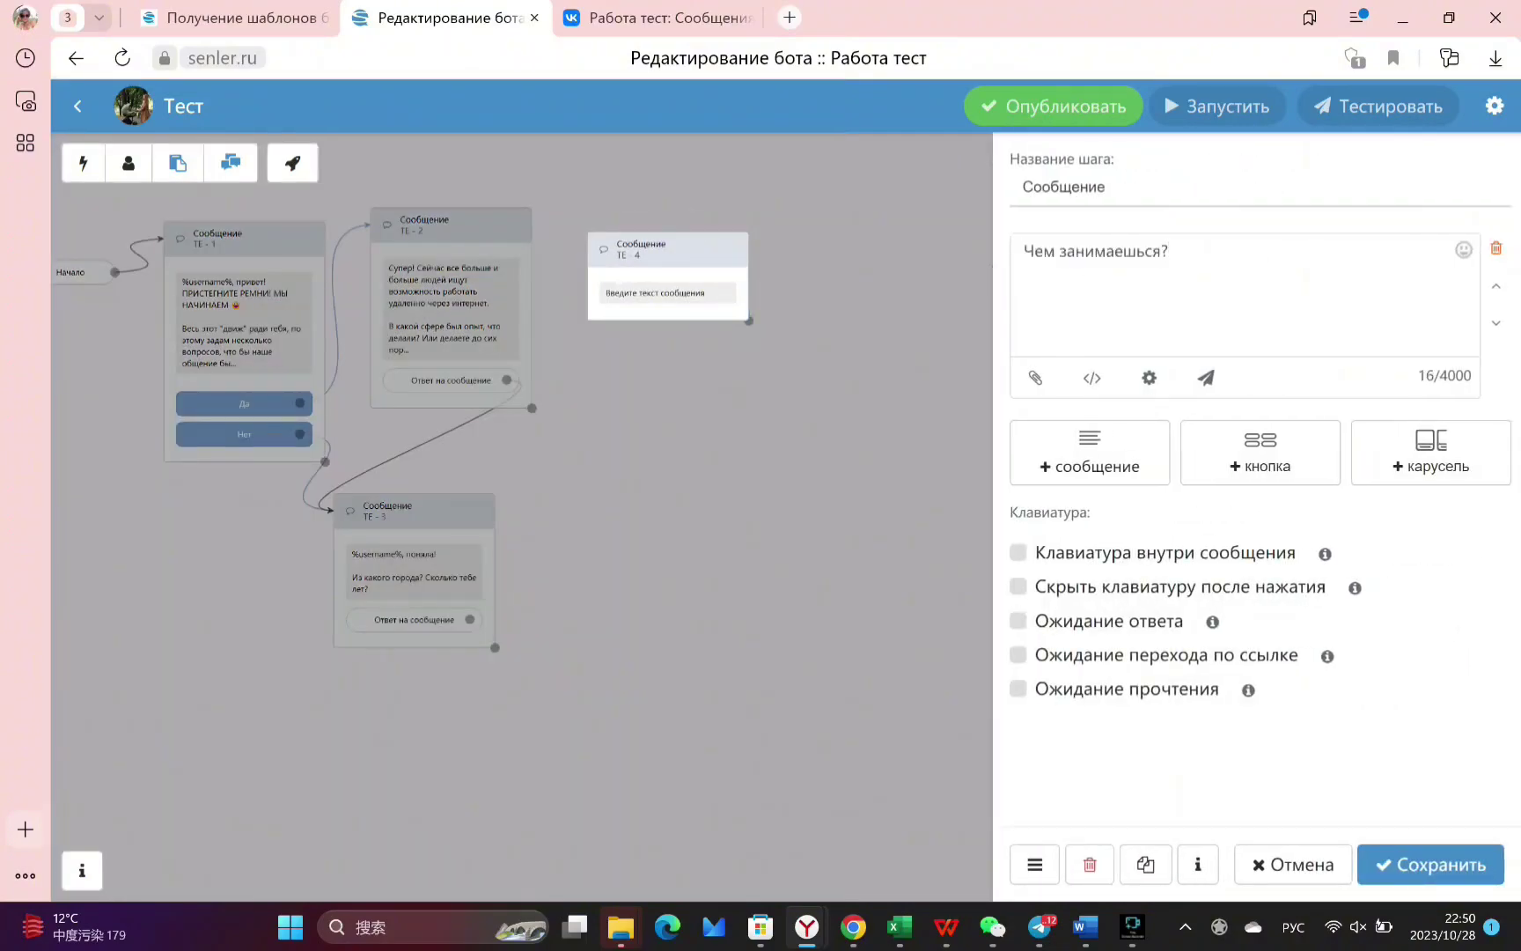
Add blue text buttons "В поиске работы" and "В декрете" to the "Чем занимаешься?" message and enable "Клавиатура внутри сообщения"
{"action": "left_click", "coordinate": [1263, 462]}
{"action": "left_click", "coordinate": [827, 352]}
{"action": "key", "text": "Down"}
{"action": "left_click", "coordinate": [713, 464]}
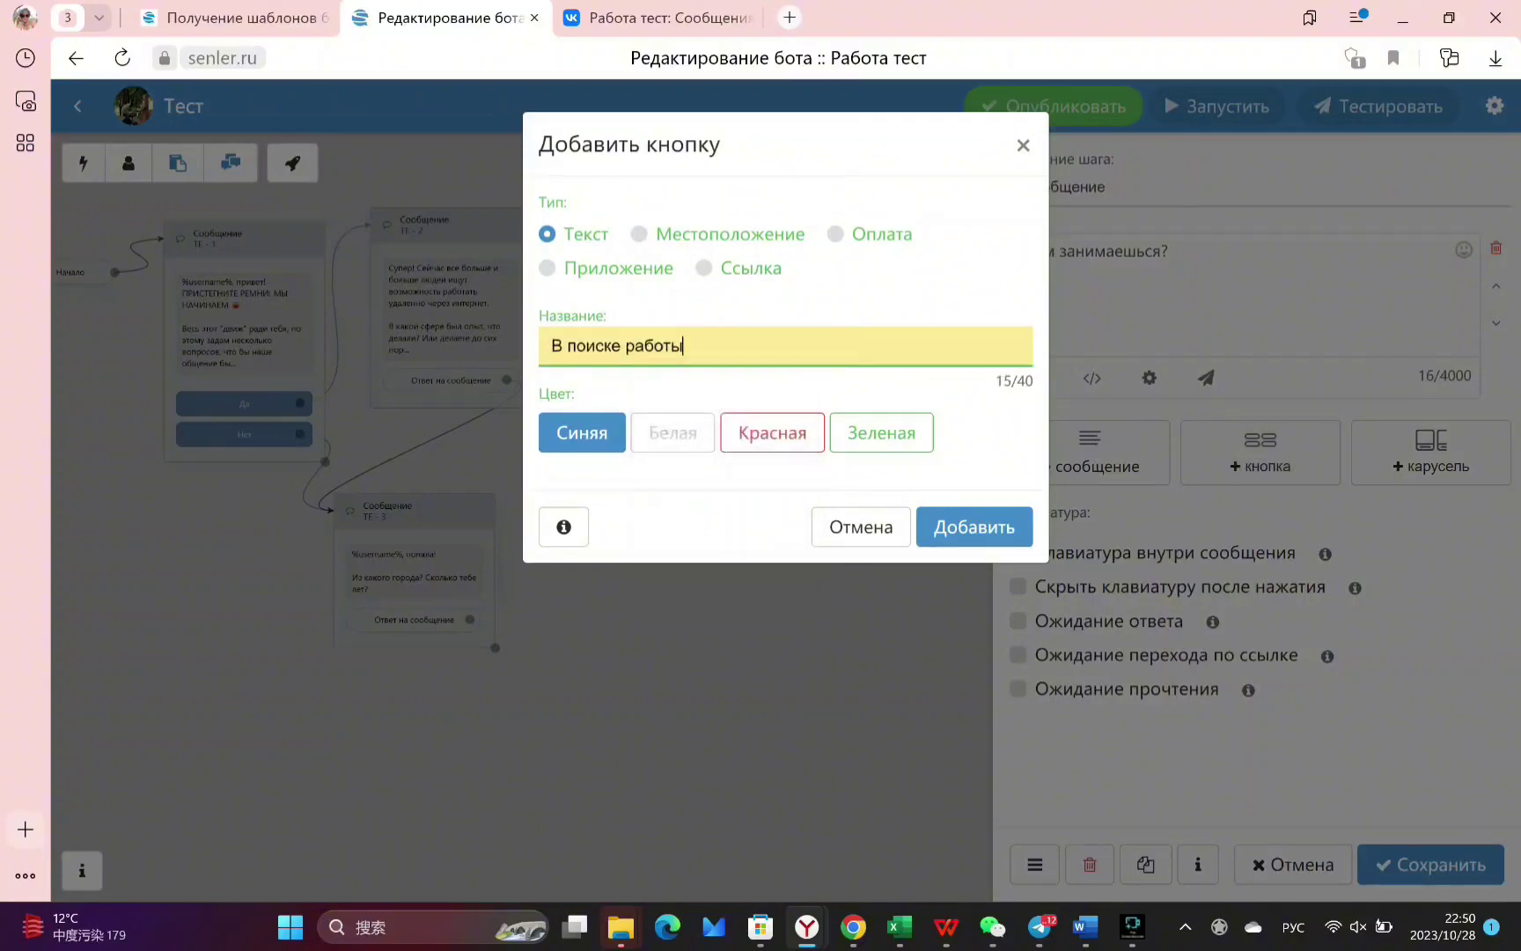
{"action": "left_click", "coordinate": [973, 526]}
{"action": "left_click", "coordinate": [1259, 452]}
{"action": "left_click", "coordinate": [785, 346]}
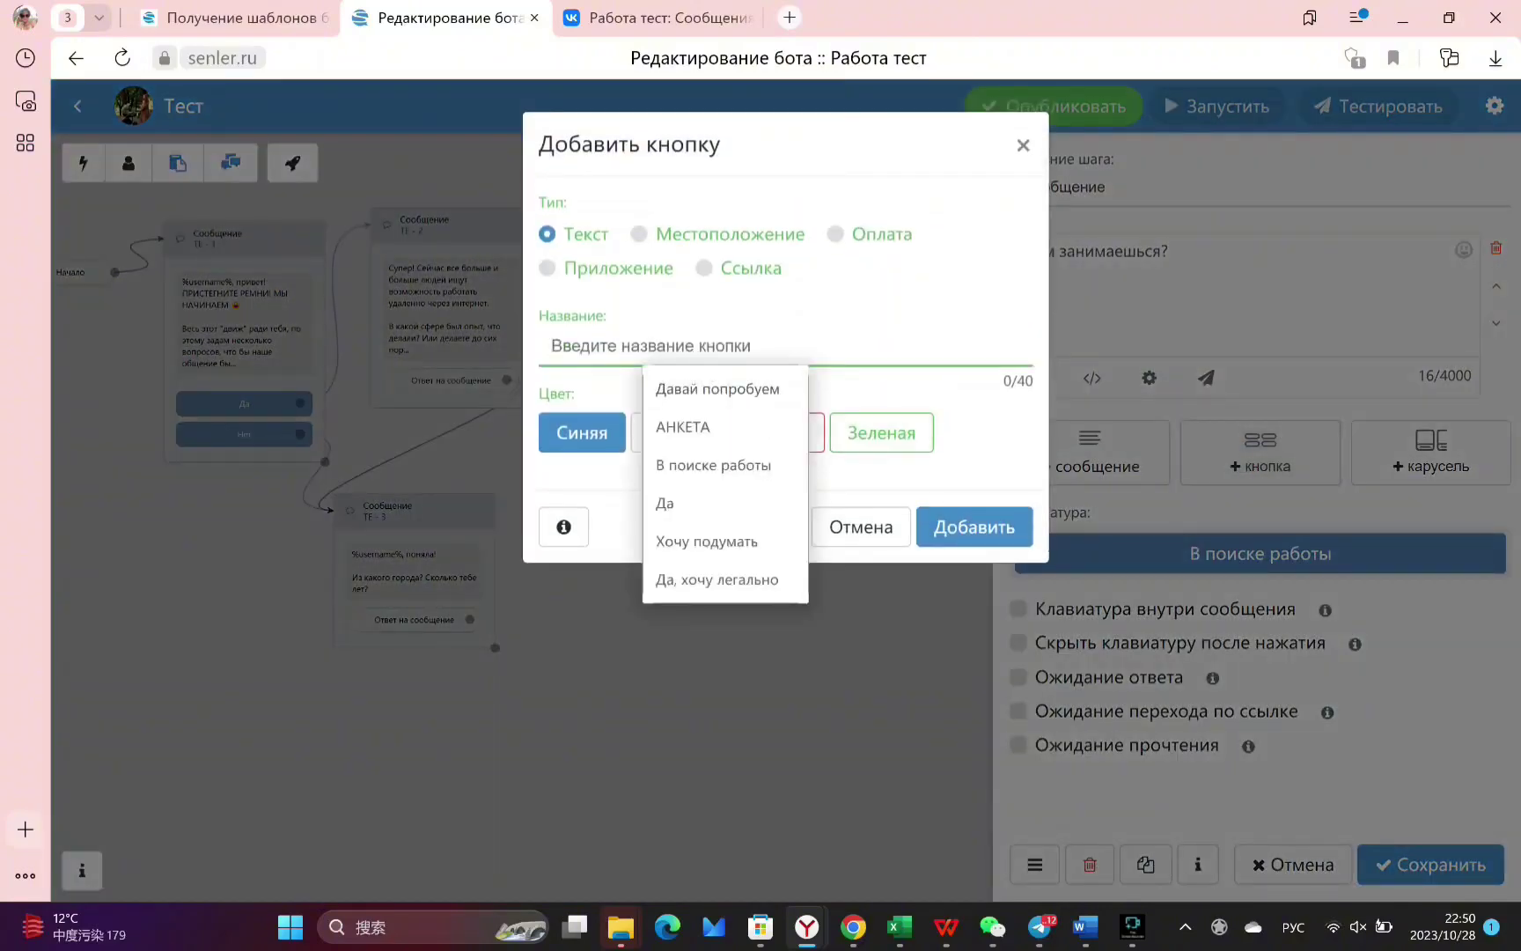
{"action": "type", "text": "В декрете"}
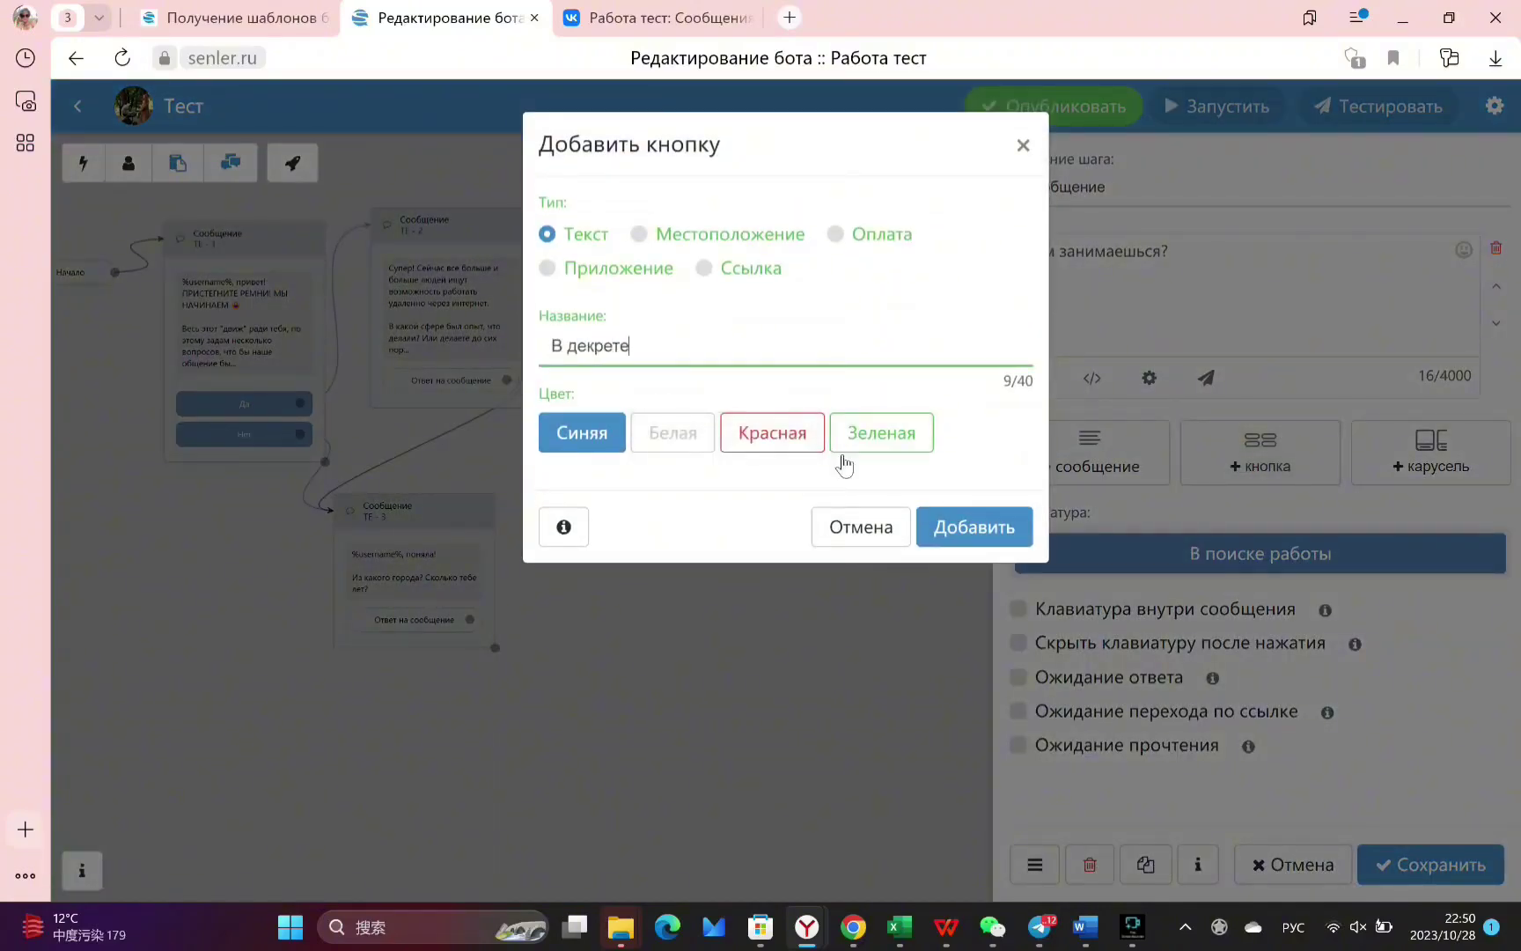
{"action": "left_click", "coordinate": [973, 527]}
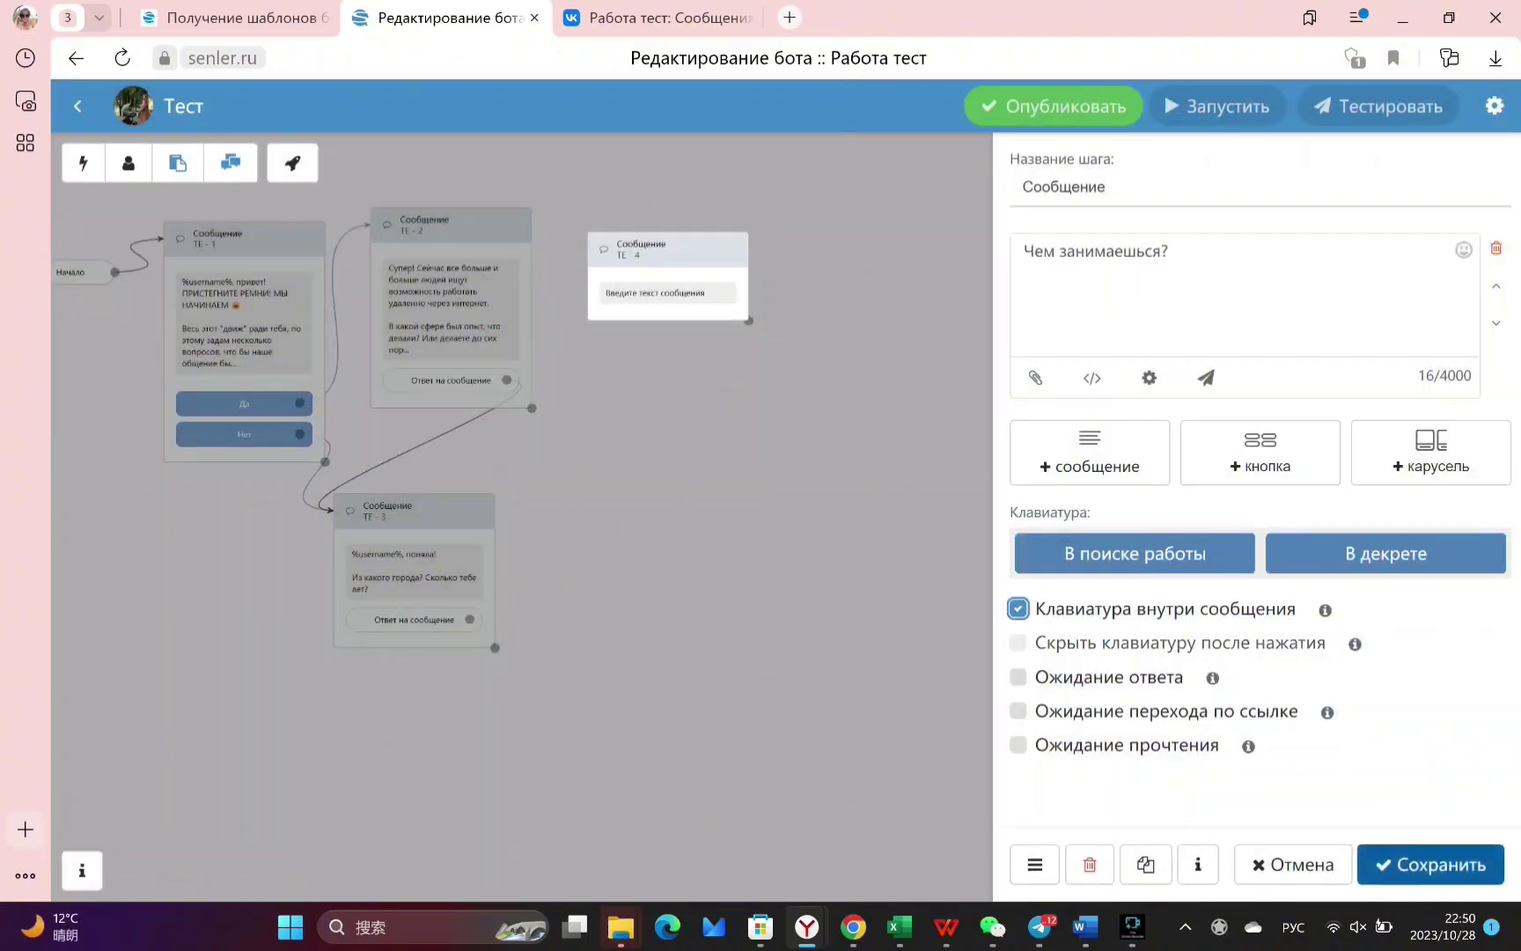
Save block TE - 4, then add a message block with the text "Или может что то из этого?" and a blue text button "Свой бизнес"
{"action": "left_click", "coordinate": [1431, 864]}
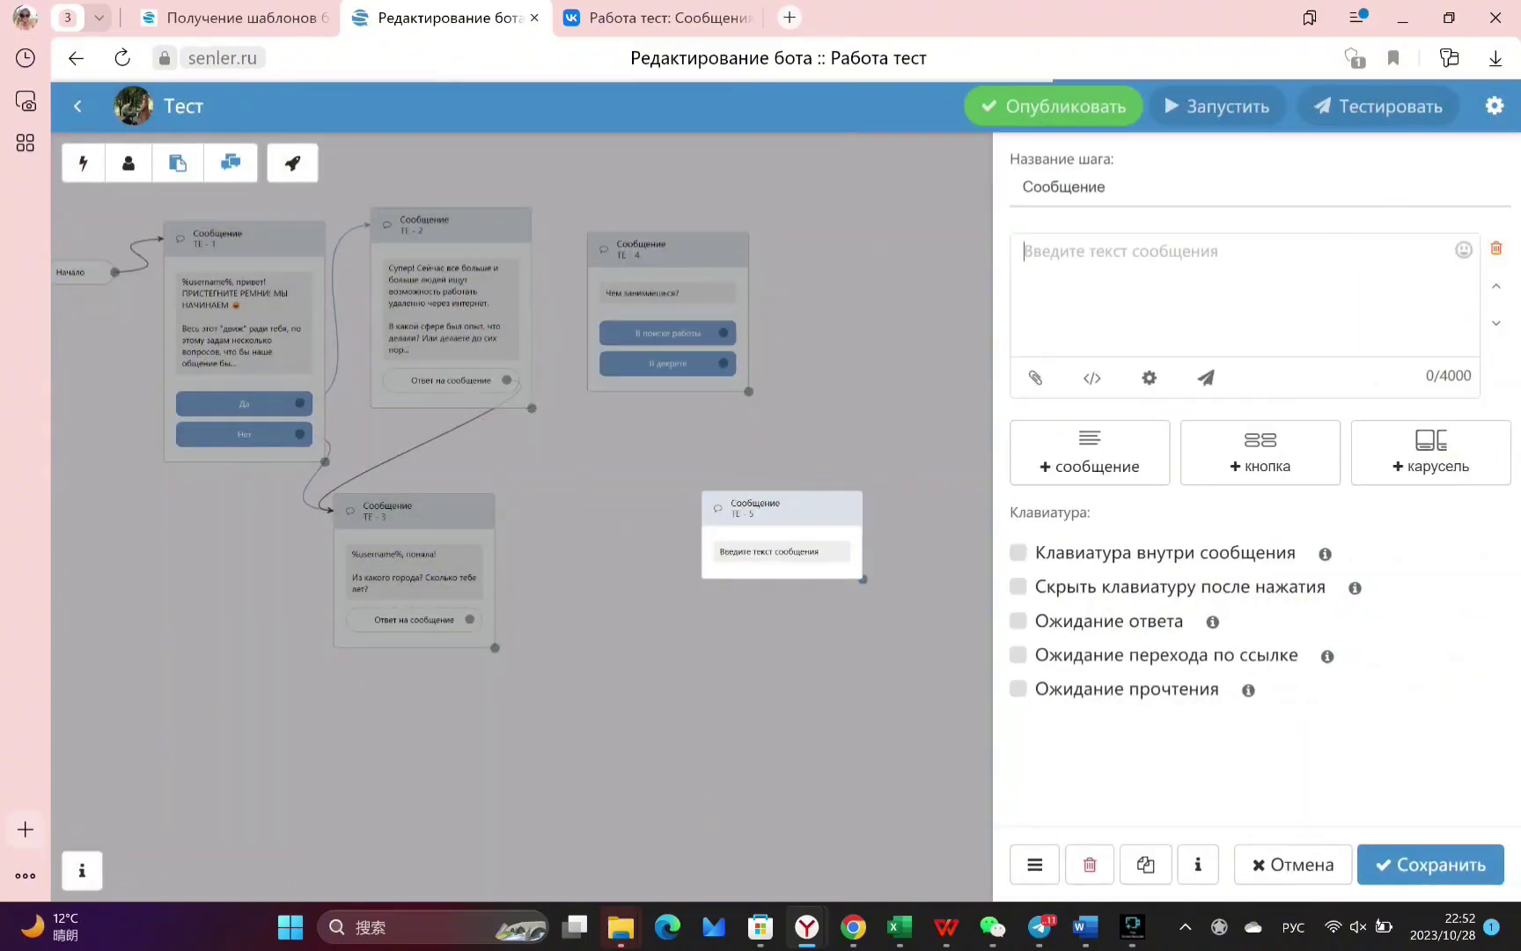
{"action": "type", "text": "Или может что то из этого?"}
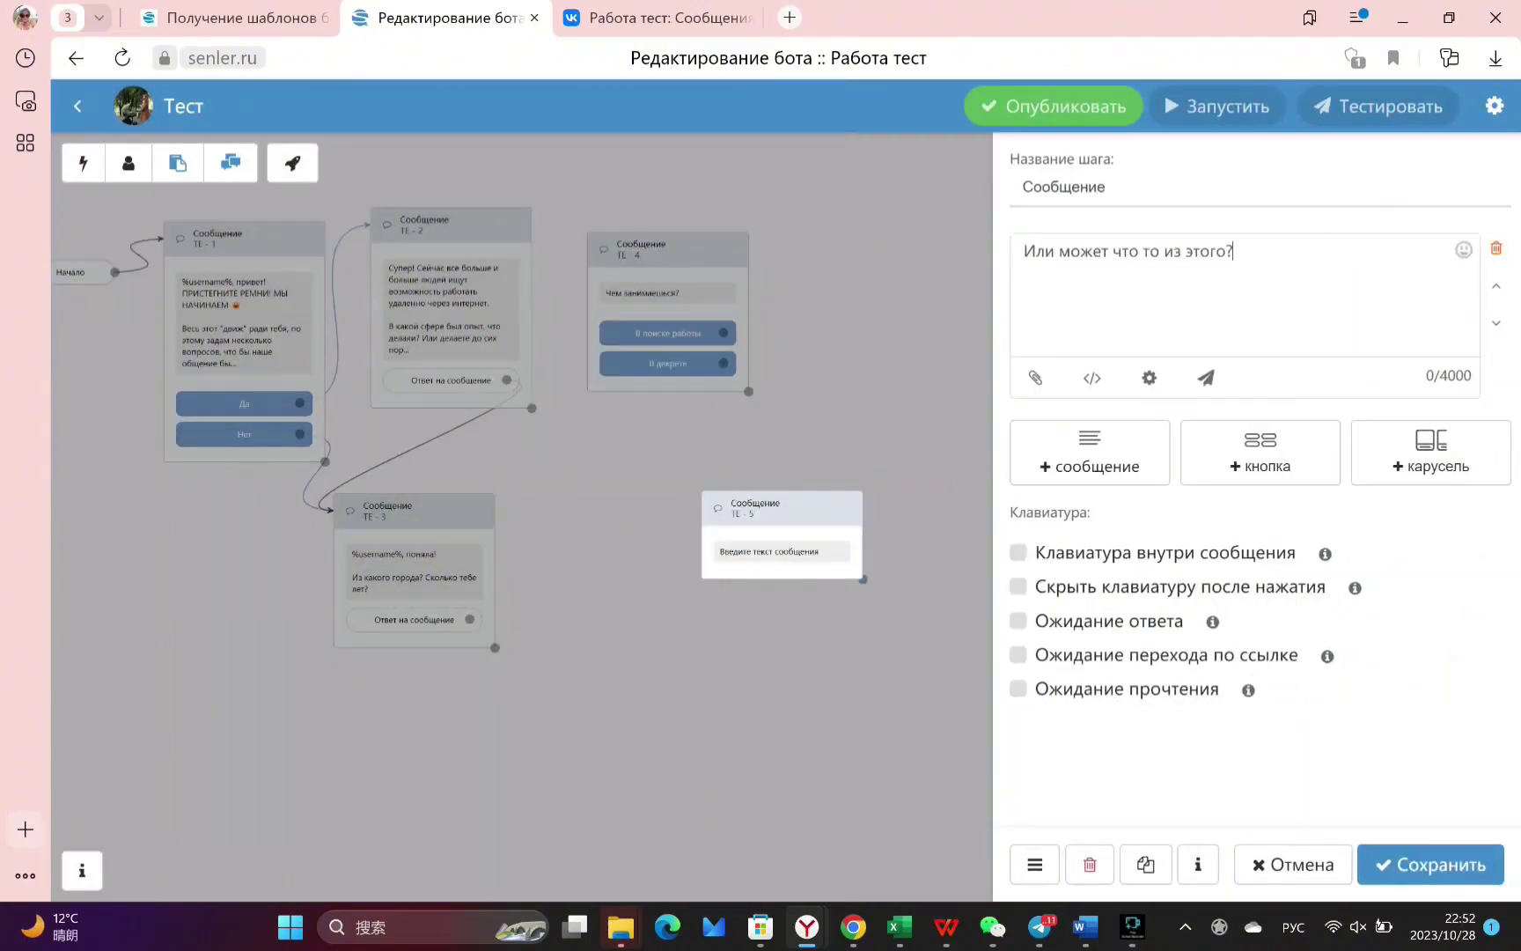
{"action": "left_click", "coordinate": [1260, 453]}
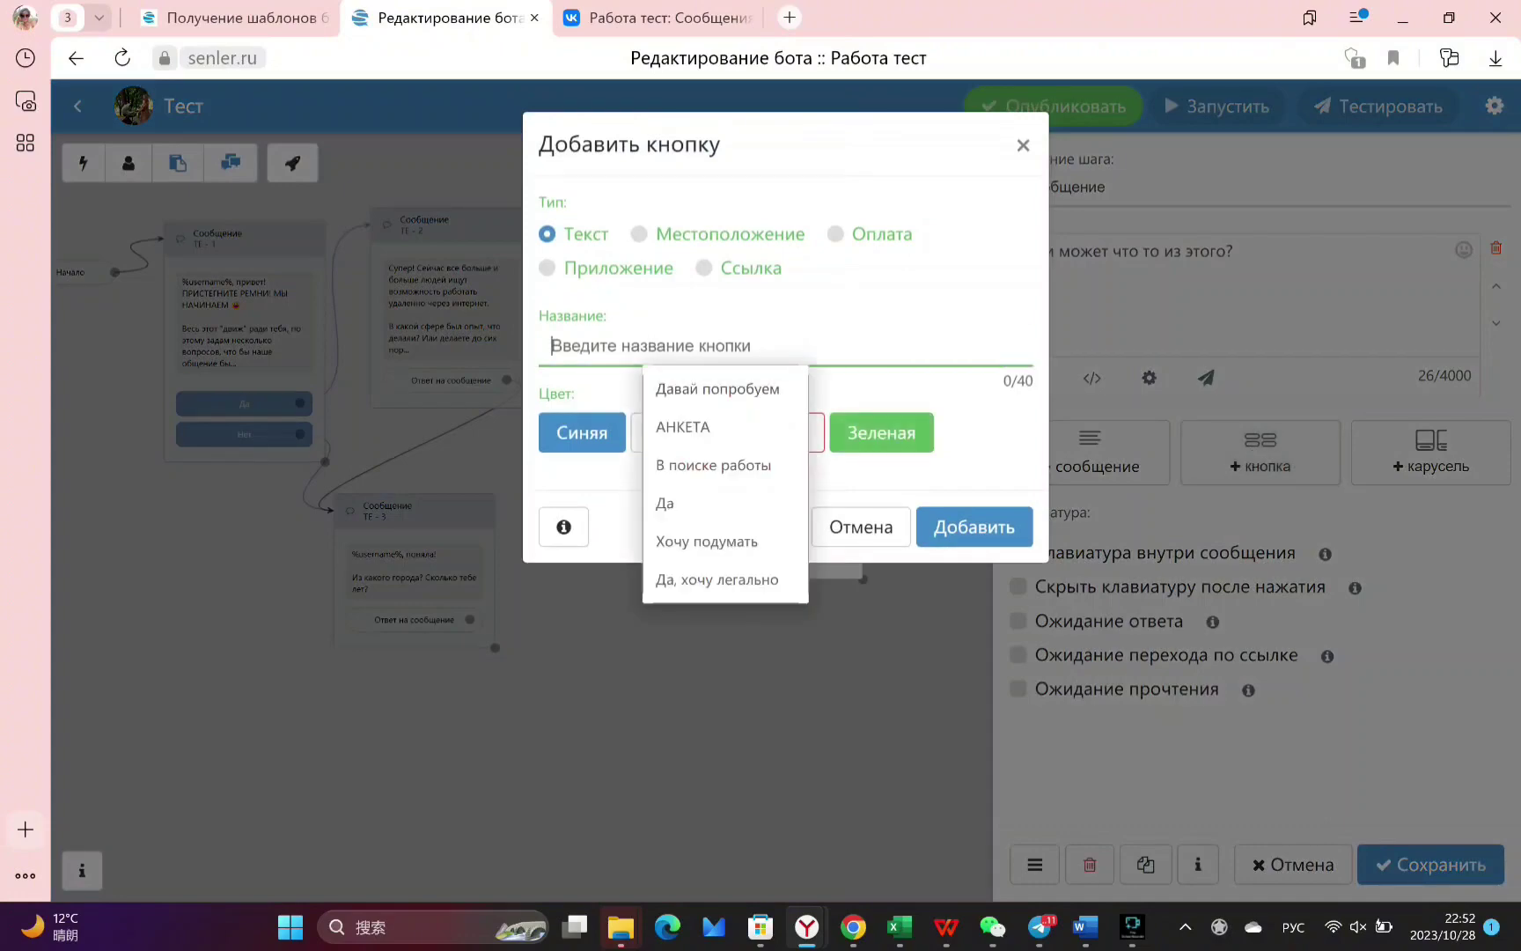
{"action": "type", "text": "Сво"}
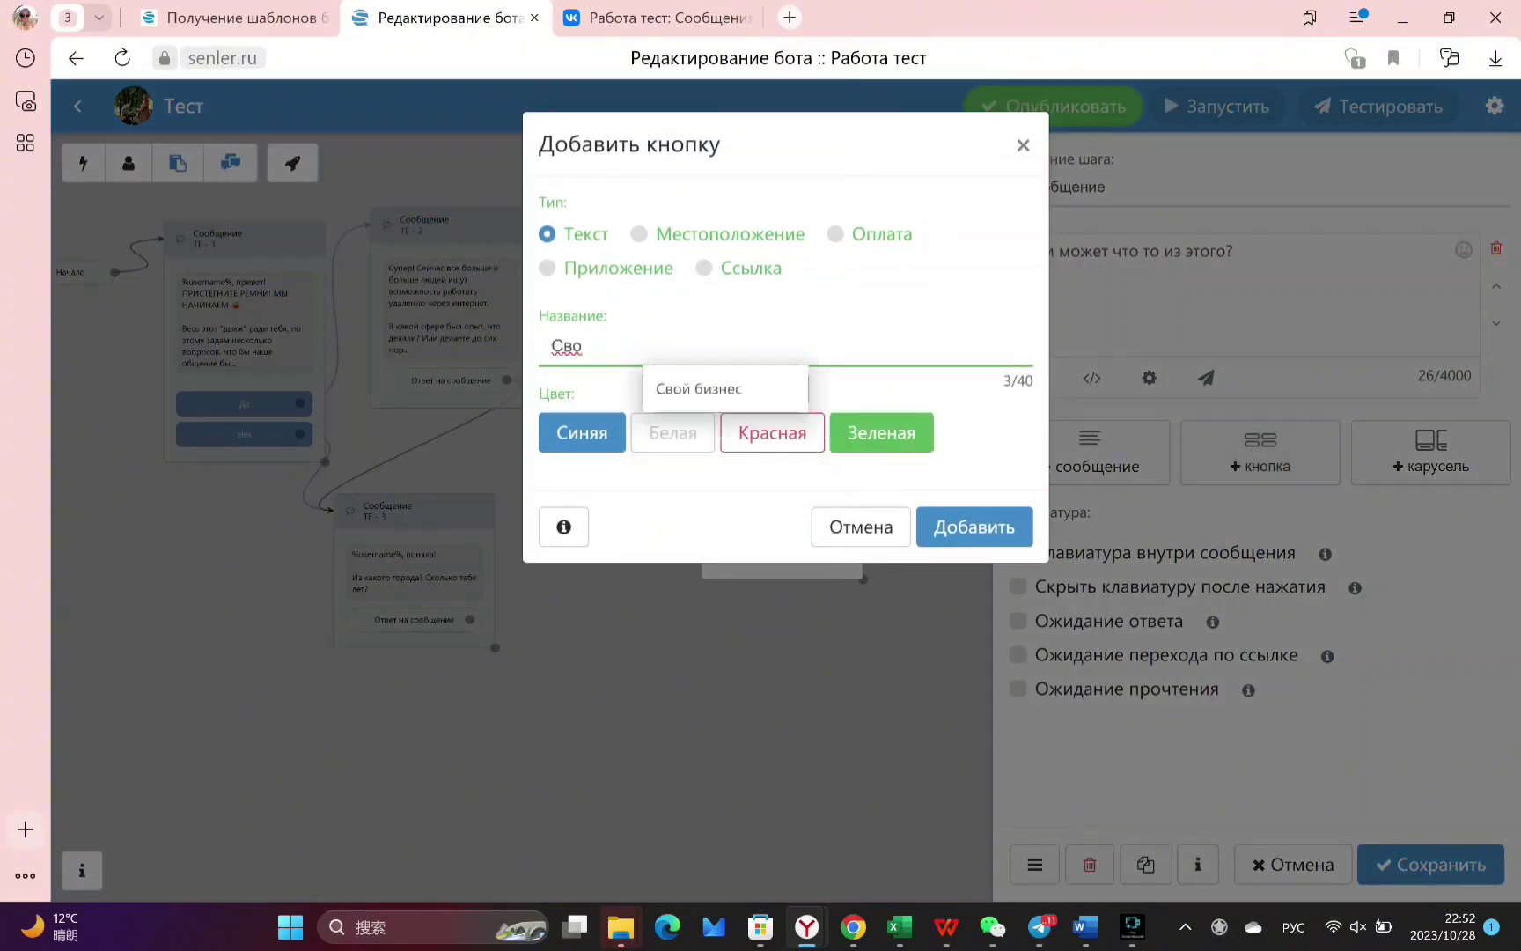
{"action": "left_click", "coordinate": [725, 388]}
{"action": "left_click", "coordinate": [974, 526]}
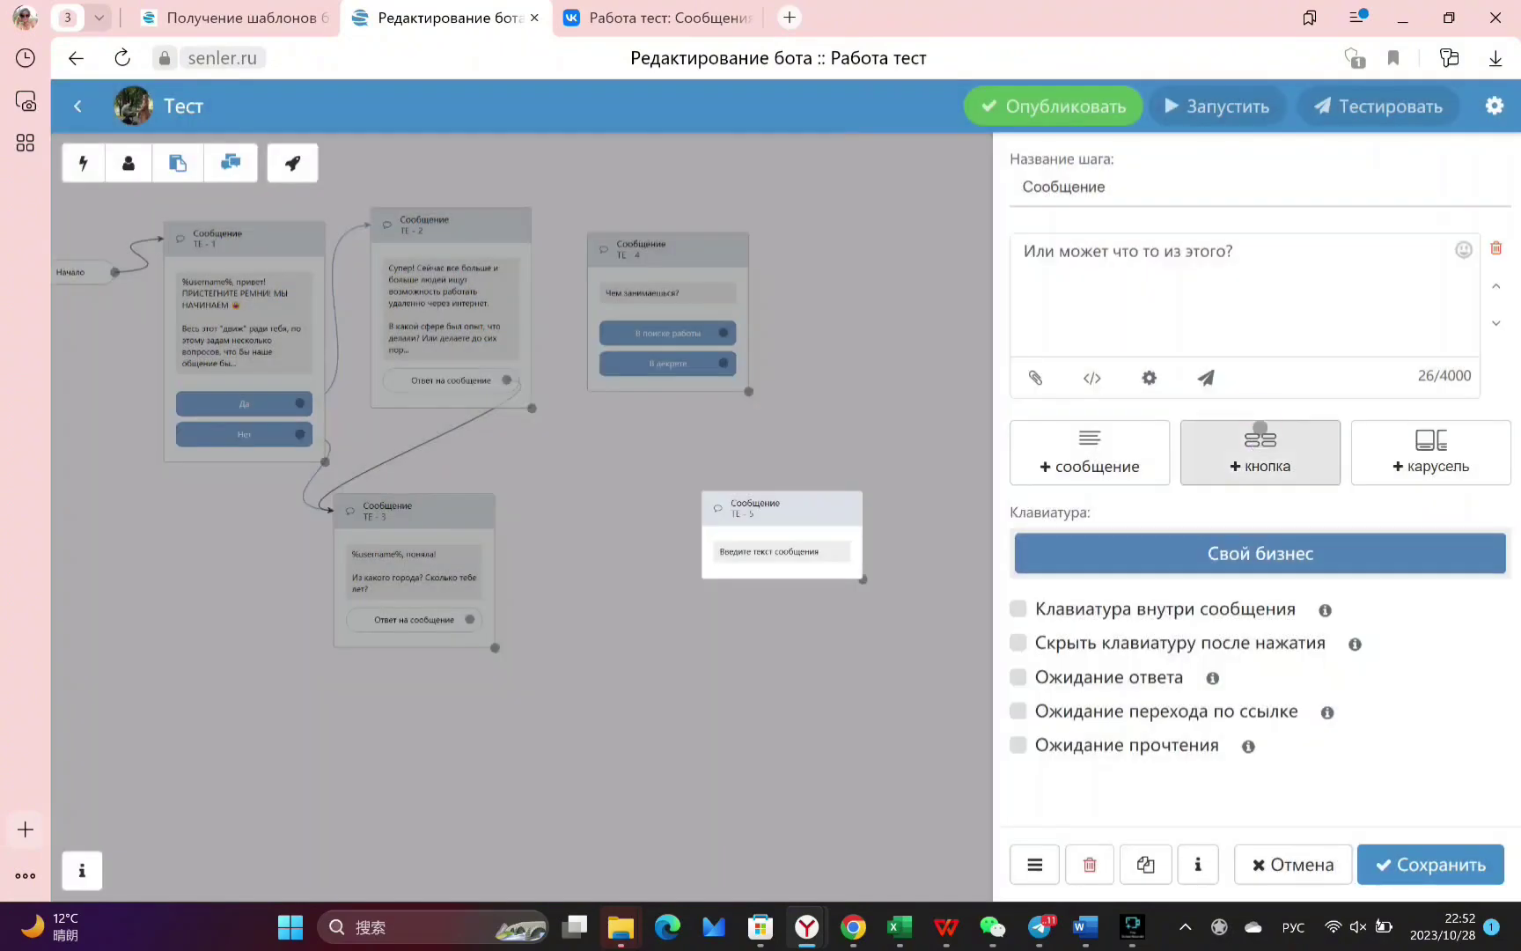
Add a blue "Ищу работу" button, enable "Клавиатура внутри сообщения", save the message and place its block beside TE - 4
{"action": "left_click", "coordinate": [1260, 440]}
{"action": "type", "text": "Ищ"}
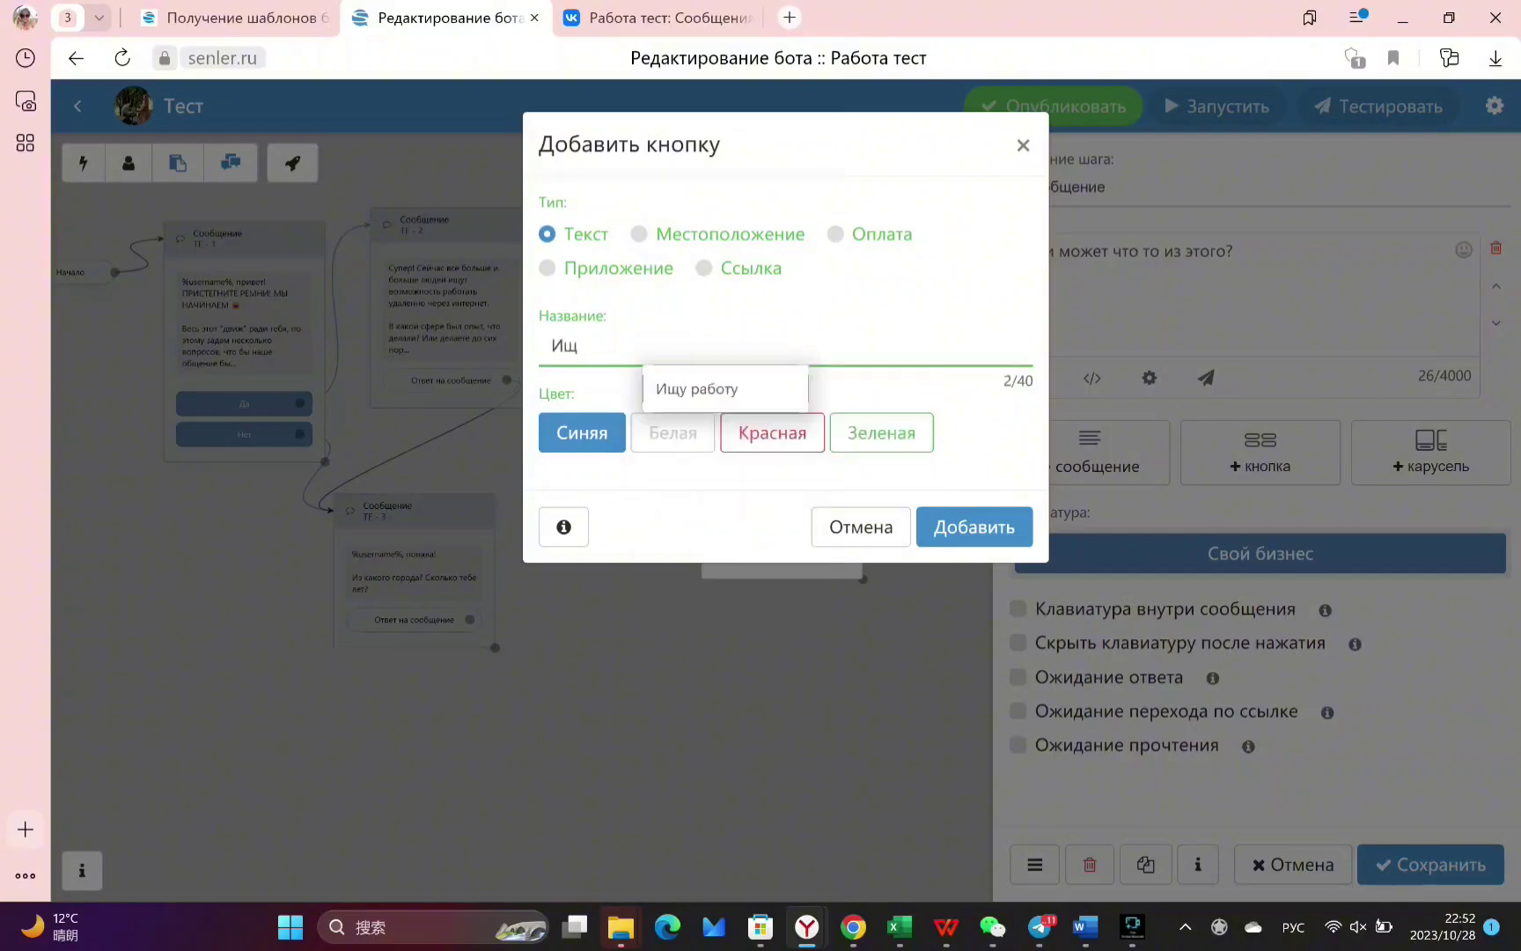
{"action": "left_click", "coordinate": [724, 388]}
{"action": "left_click", "coordinate": [973, 526]}
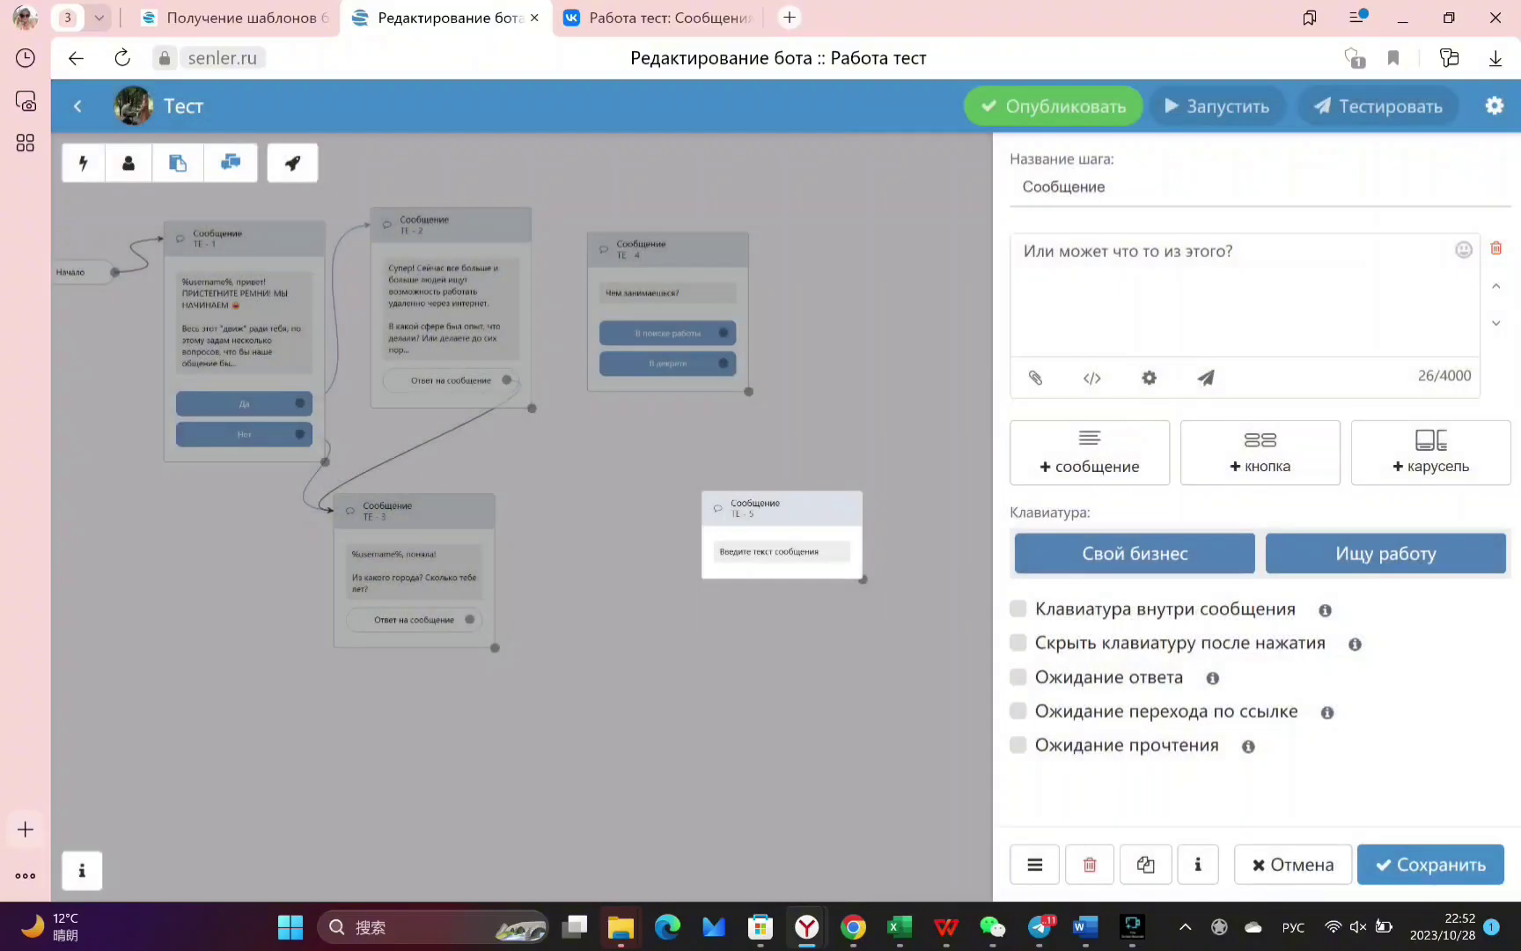
{"action": "left_click", "coordinate": [1017, 608]}
{"action": "left_click", "coordinate": [1430, 864]}
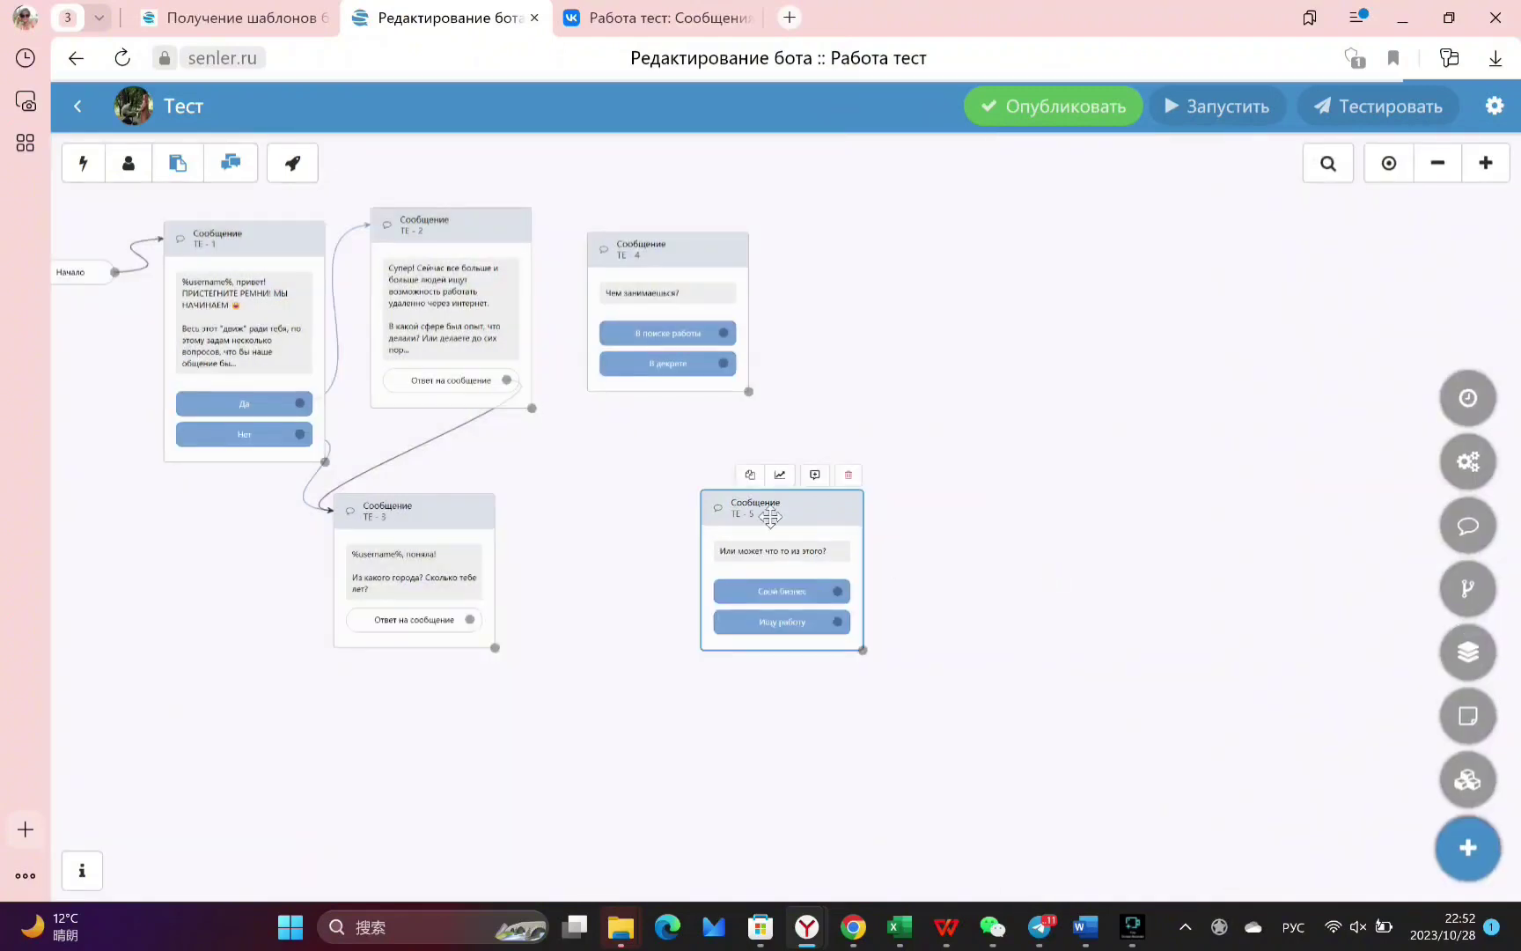
{"action": "left_click_drag", "start_coordinate": [774, 511], "coordinate": [928, 252]}
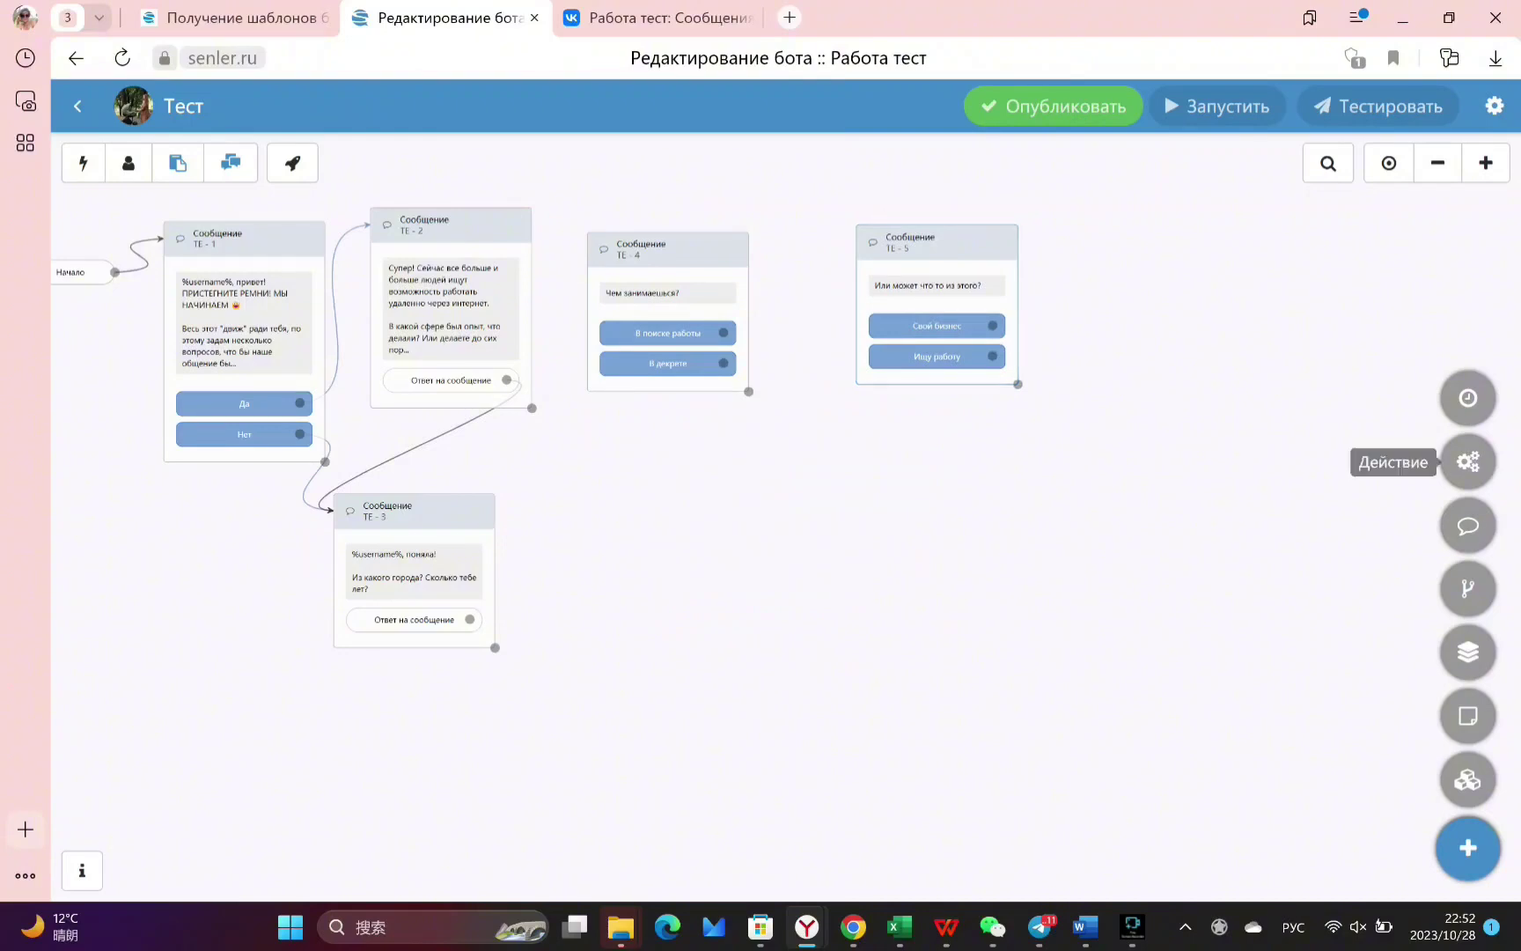
Add a timer block, set its delay to "Сразу" and save it
{"action": "left_click", "coordinate": [1468, 397]}
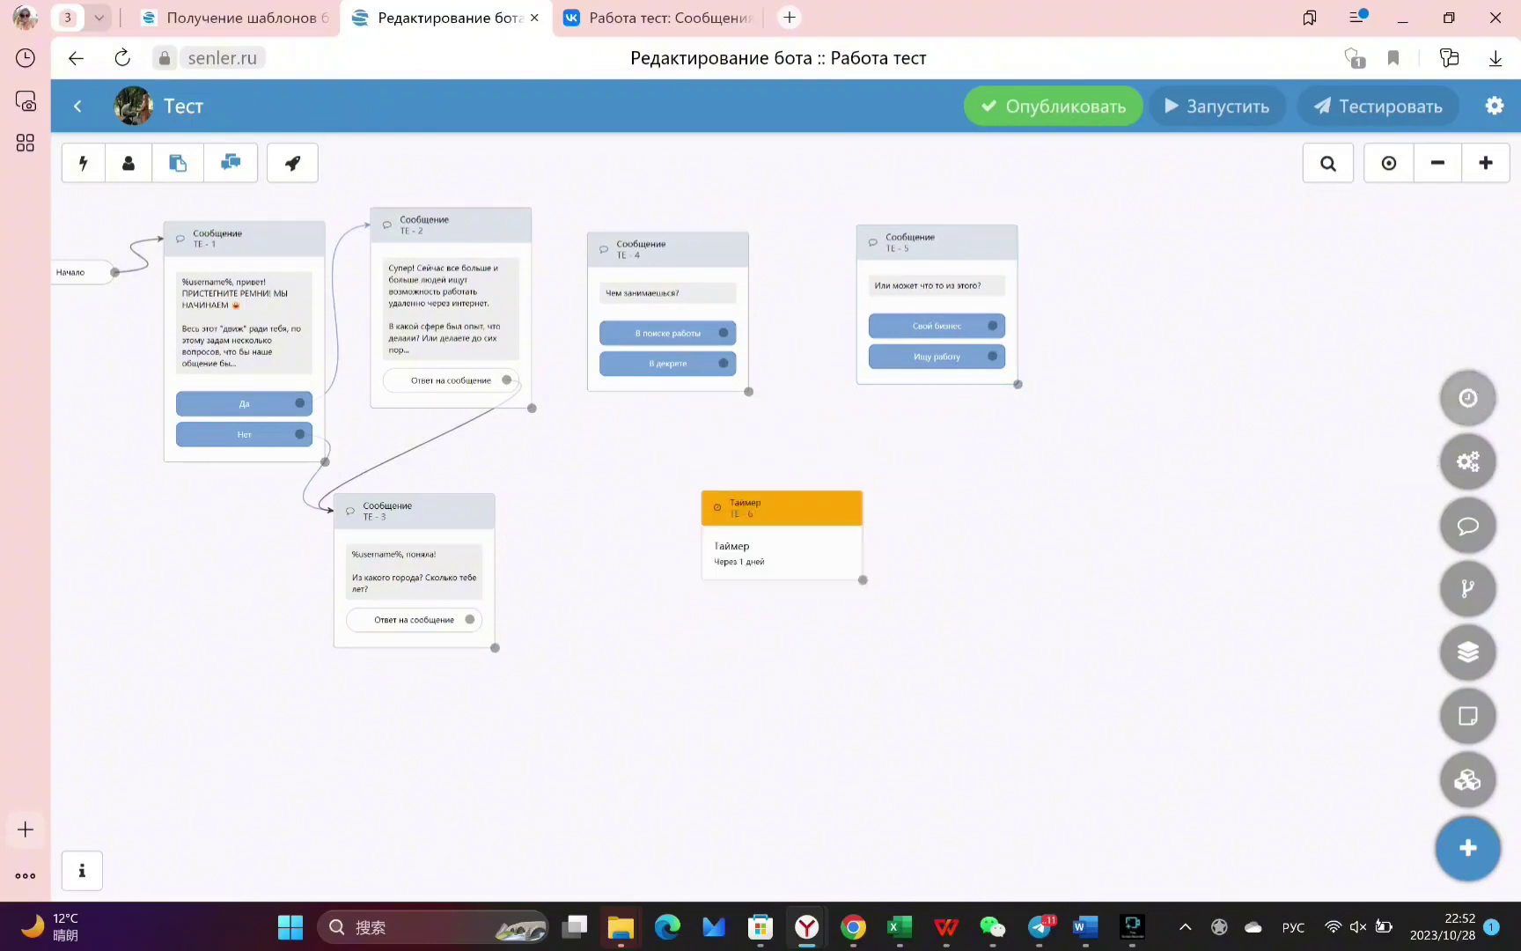
{"action": "left_click", "coordinate": [764, 520]}
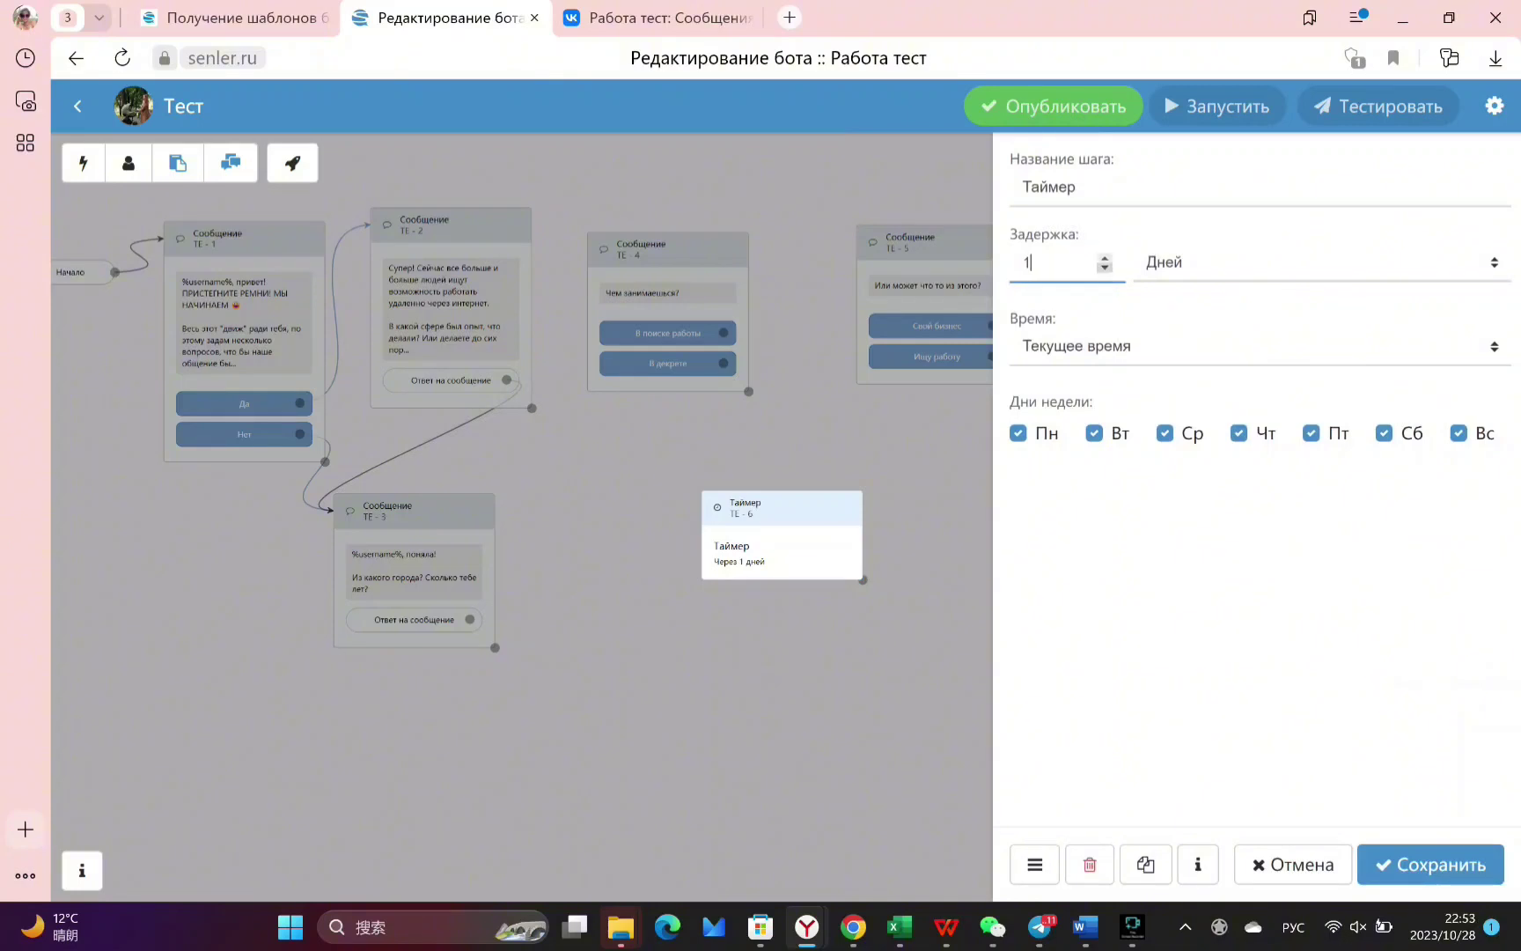
{"action": "left_click", "coordinate": [1219, 262]}
{"action": "left_click", "coordinate": [1217, 292]}
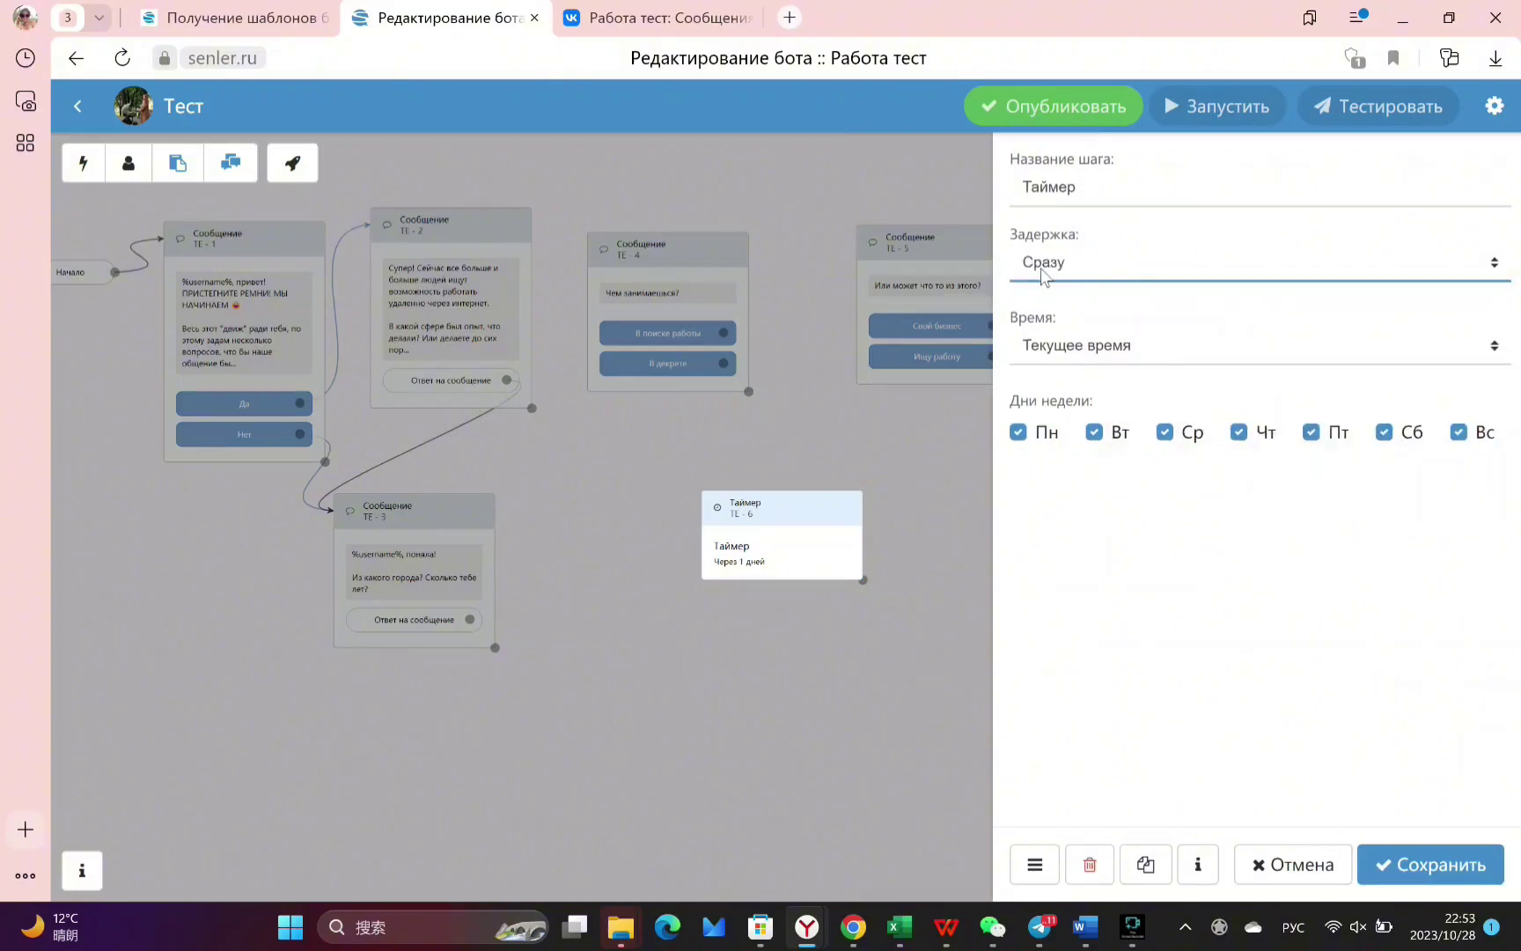
{"action": "left_click", "coordinate": [1431, 864]}
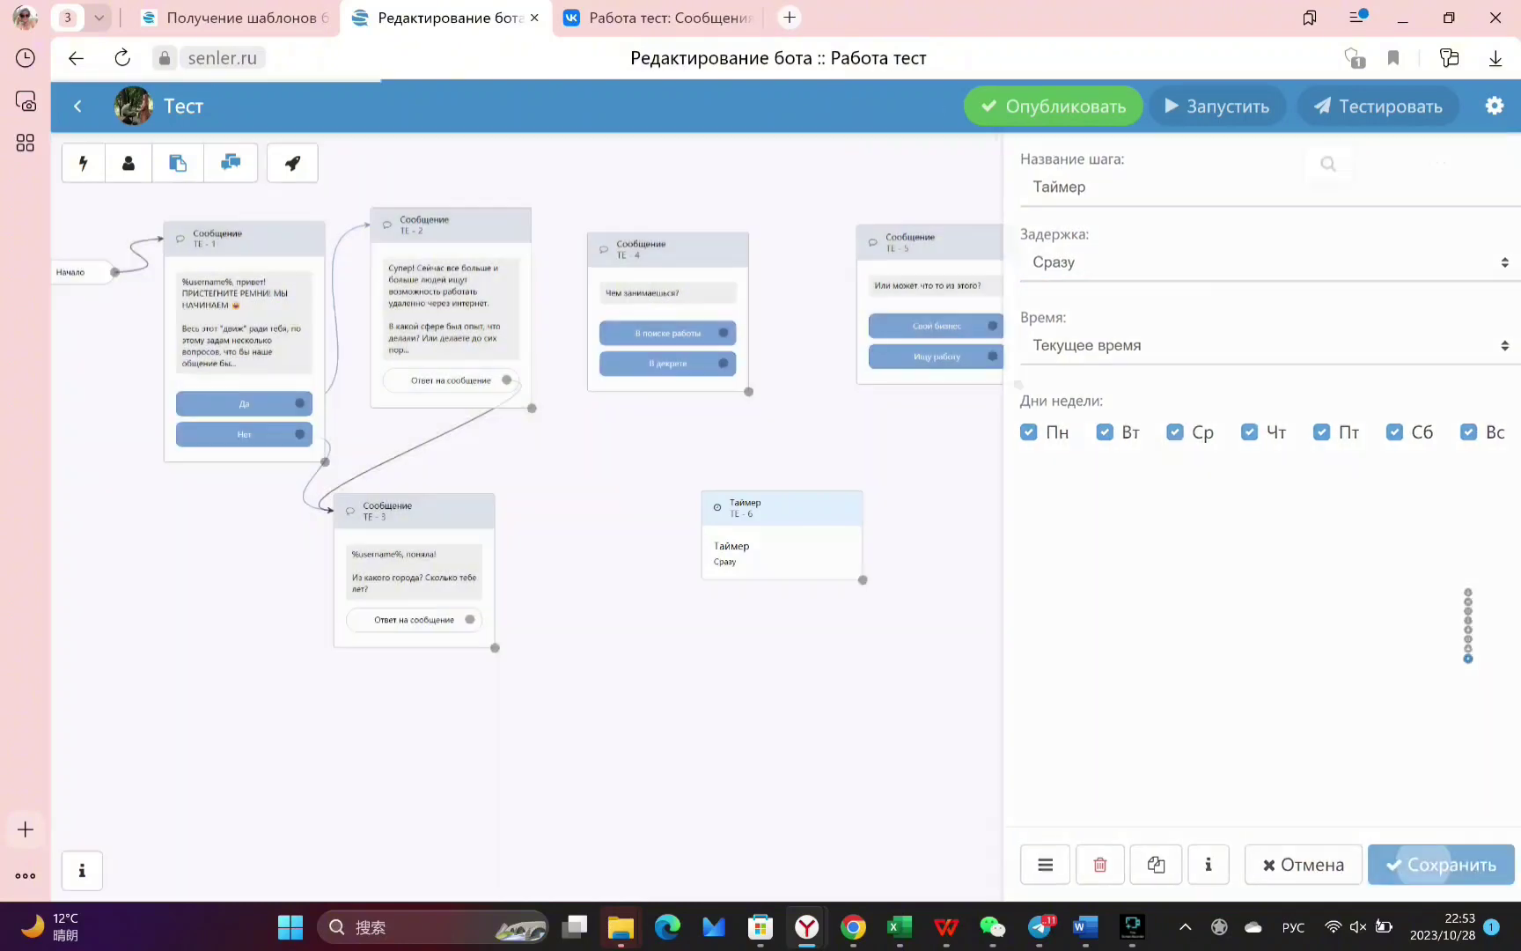
Make room between the blocks and connect TE - 3's "Ответ на сообщение" to TE - 4, TE - 4 to the timer, and the timer to TE - 5
{"action": "left_click_drag", "start_coordinate": [907, 238], "coordinate": [1061, 445]}
{"action": "left_click_drag", "start_coordinate": [667, 249], "coordinate": [702, 287]}
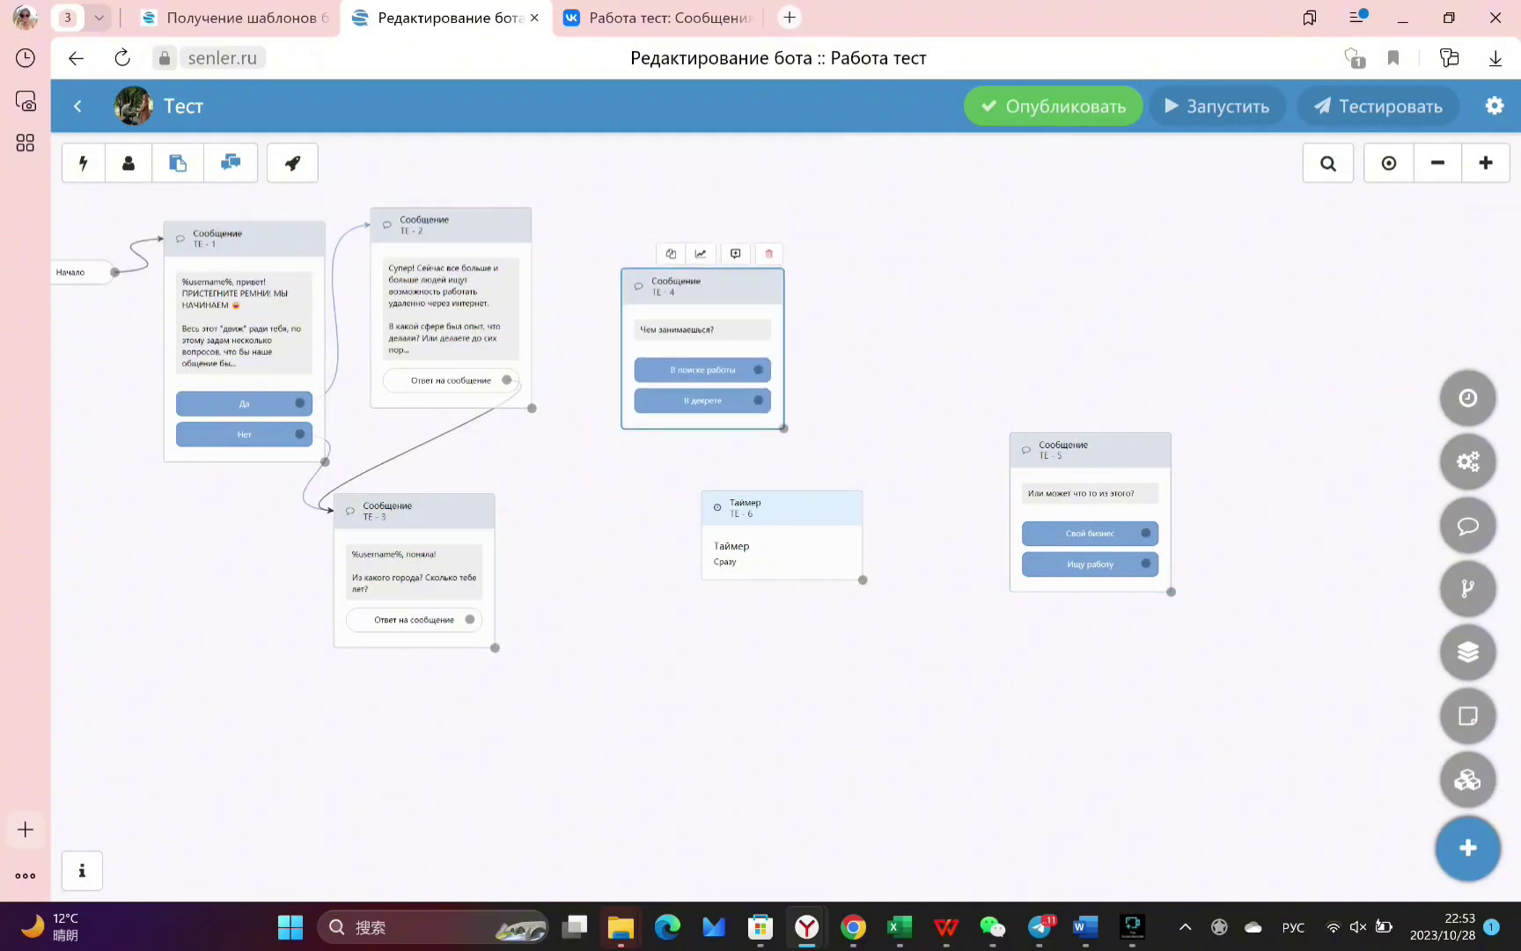
{"action": "left_click", "coordinate": [413, 514]}
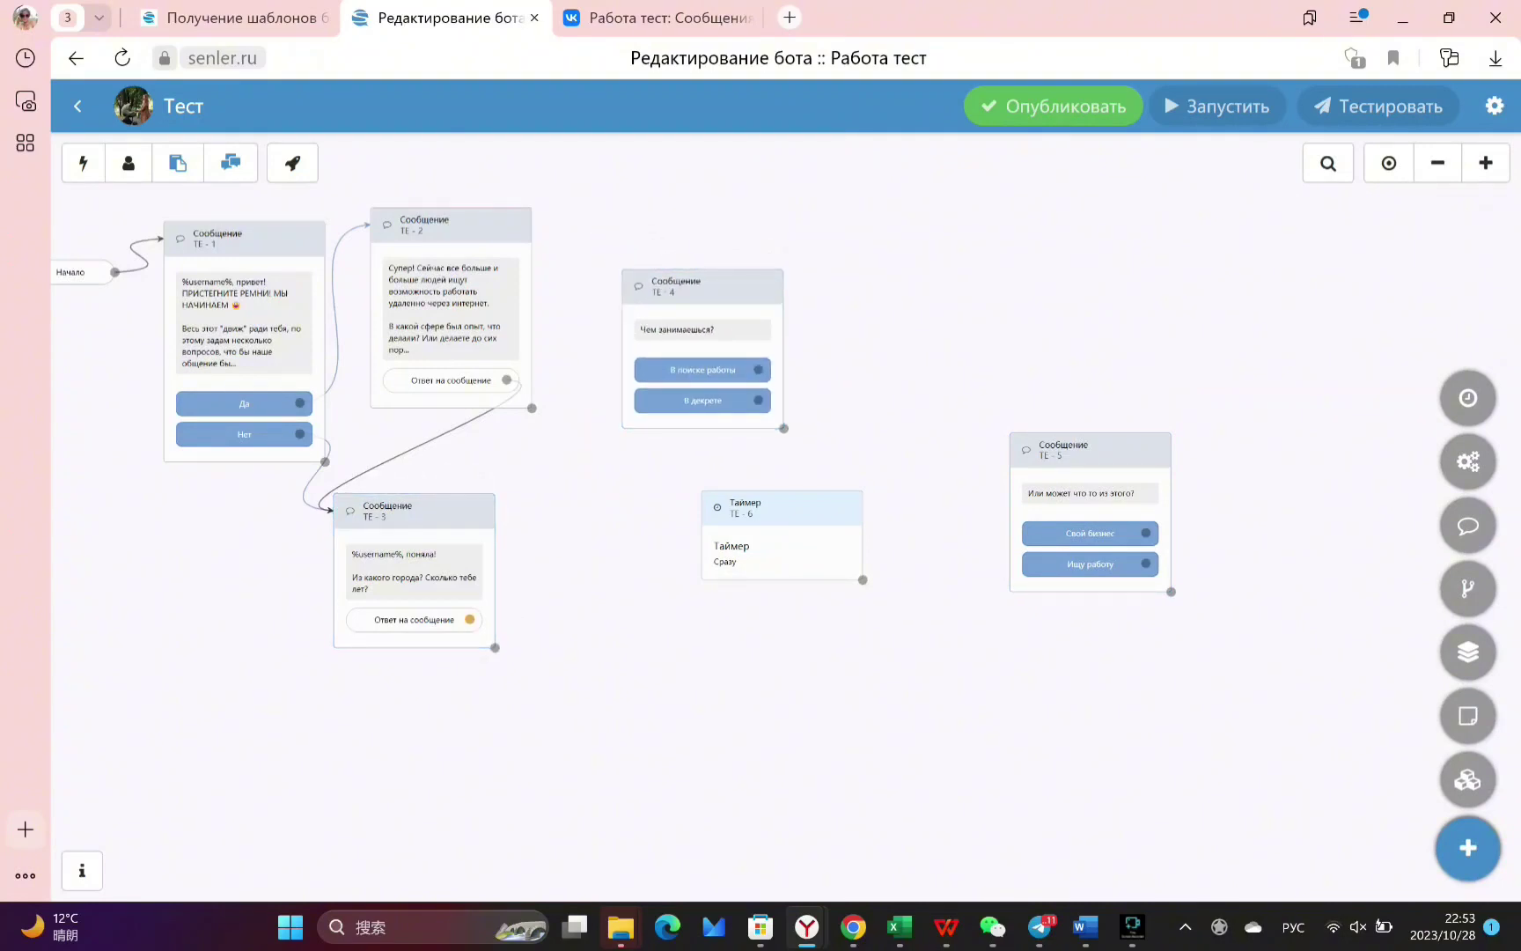
{"action": "left_click_drag", "start_coordinate": [469, 619], "coordinate": [625, 287]}
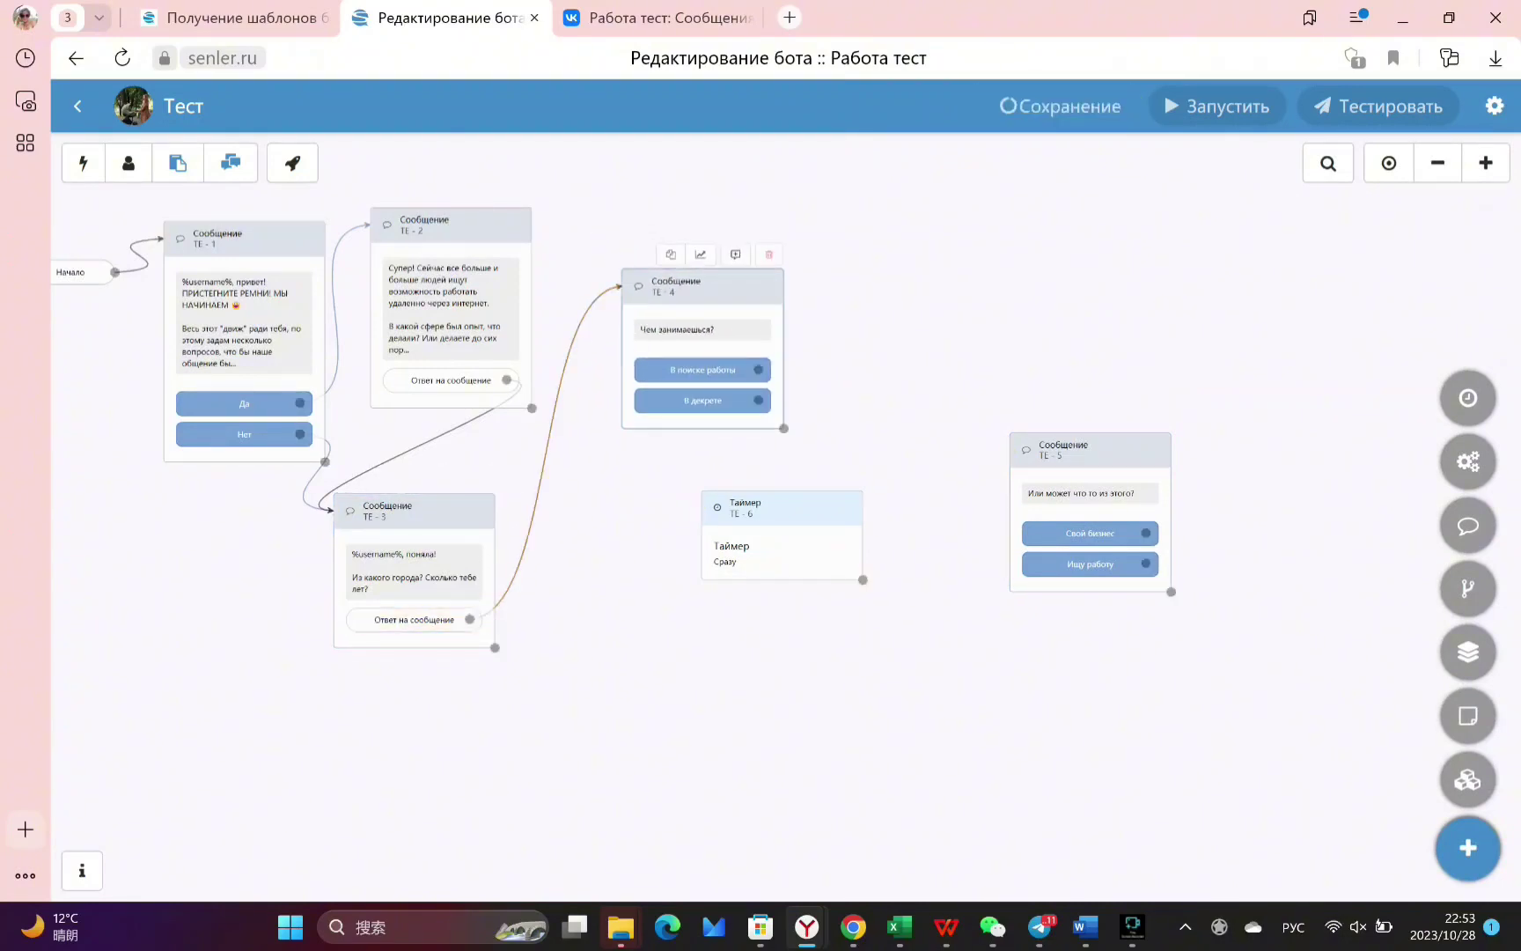
{"action": "left_click_drag", "start_coordinate": [786, 503], "coordinate": [735, 480]}
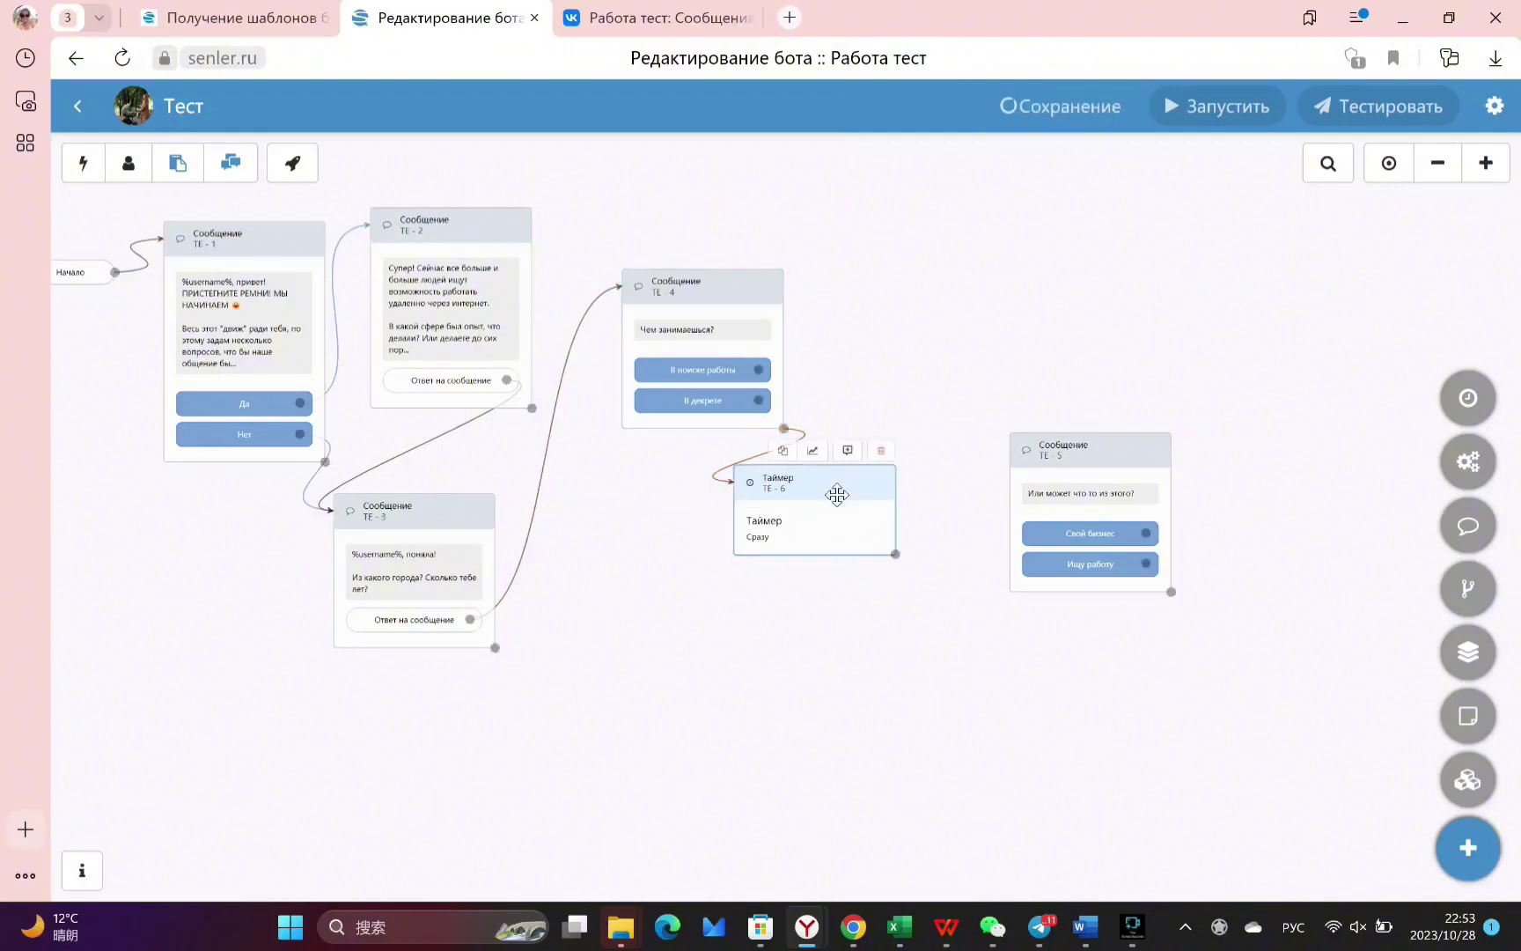
{"action": "left_click_drag", "start_coordinate": [895, 553], "coordinate": [905, 220]}
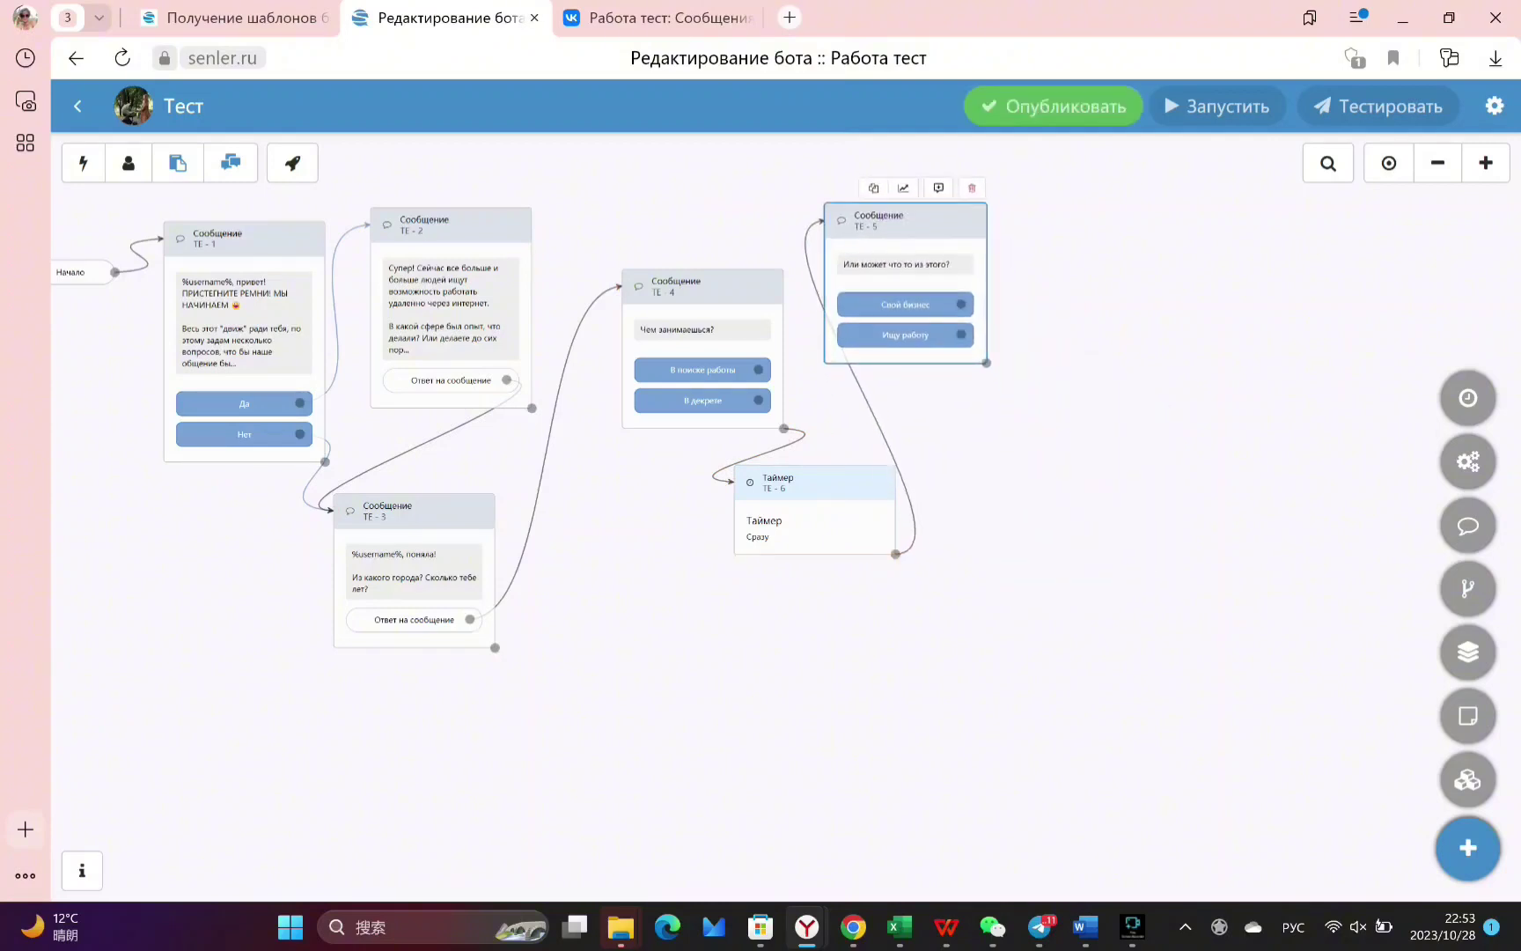
Arrange the blocks in one column beside TE - 2 and TE - 3, with TE - 5 above the timer and TE - 4 below it
{"action": "left_click_drag", "start_coordinate": [733, 300], "coordinate": [848, 651]}
{"action": "left_click_drag", "start_coordinate": [818, 489], "coordinate": [685, 468]}
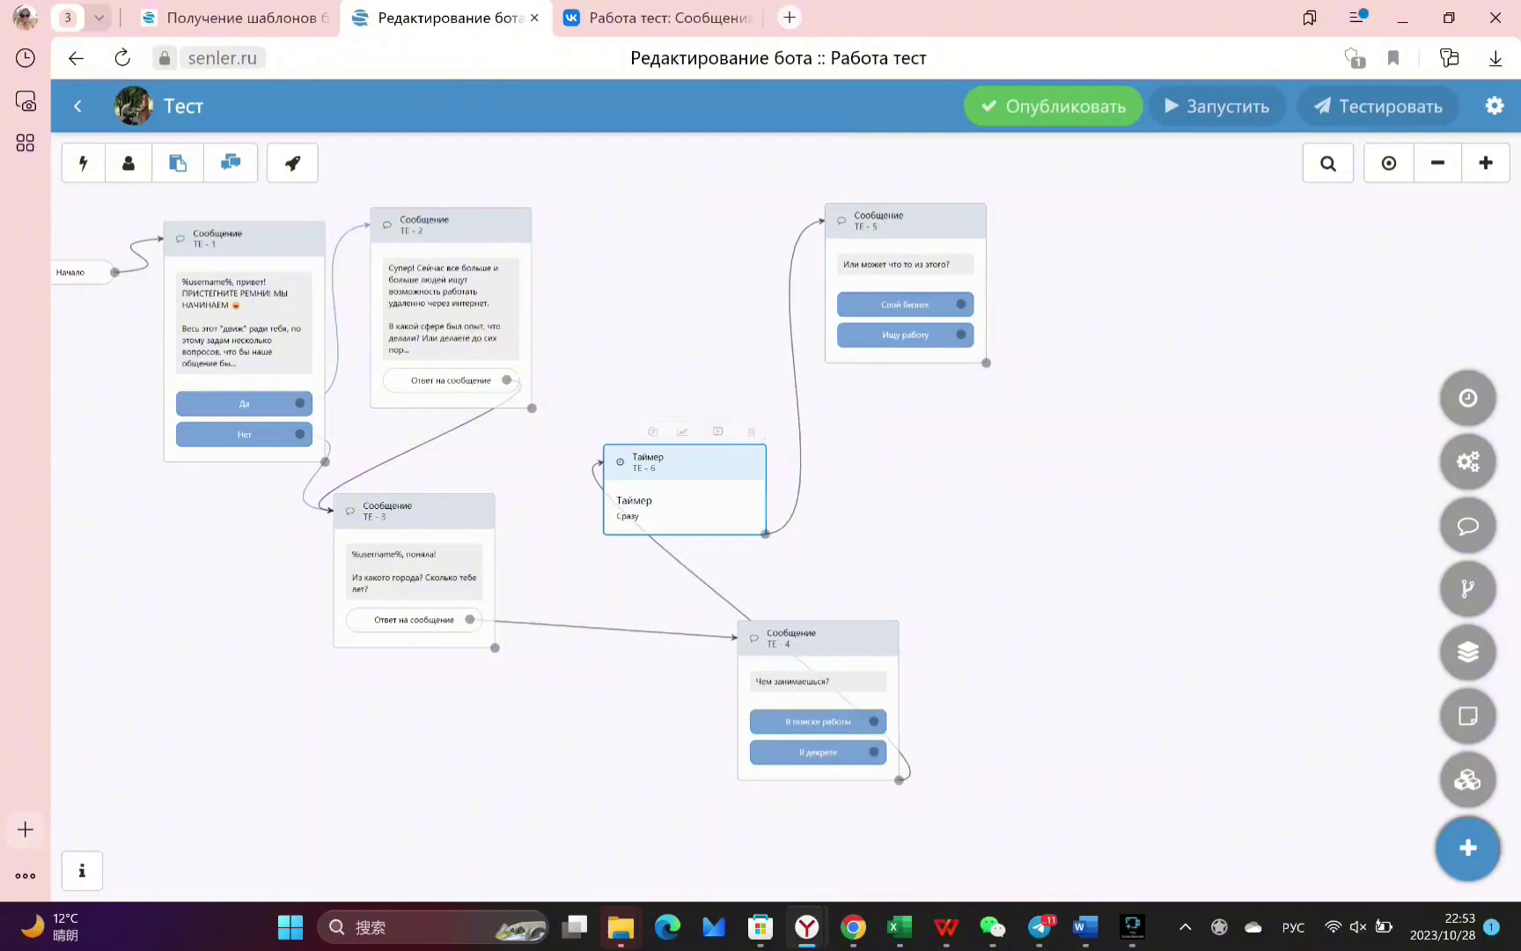
{"action": "left_click_drag", "start_coordinate": [872, 220], "coordinate": [659, 235]}
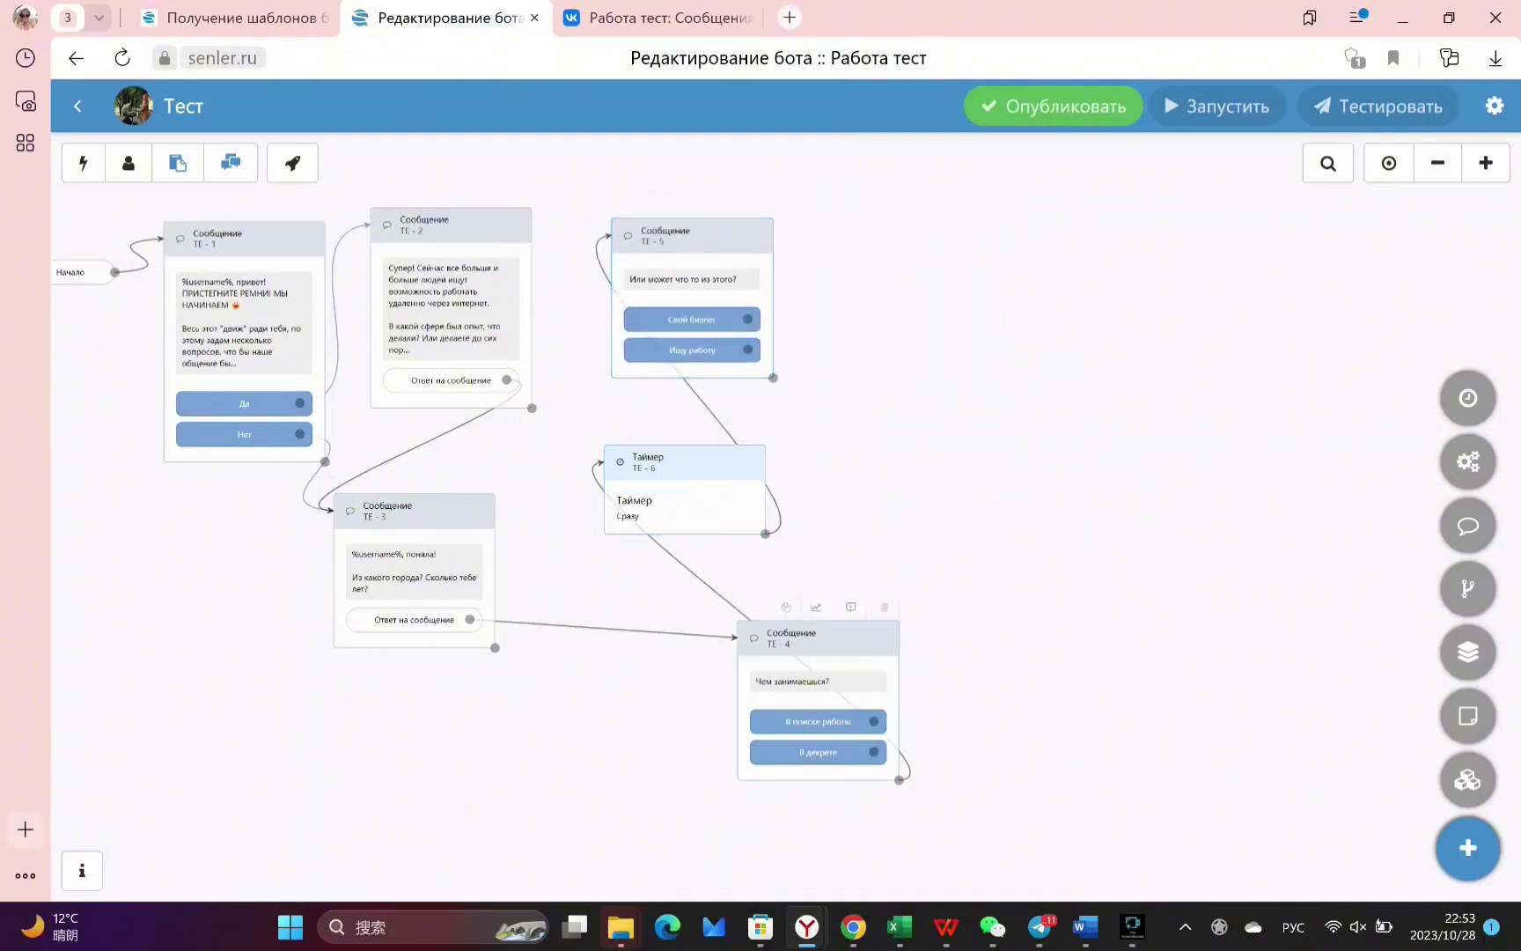
{"action": "left_click_drag", "start_coordinate": [792, 638], "coordinate": [661, 610]}
{"action": "left_click", "coordinate": [691, 236]}
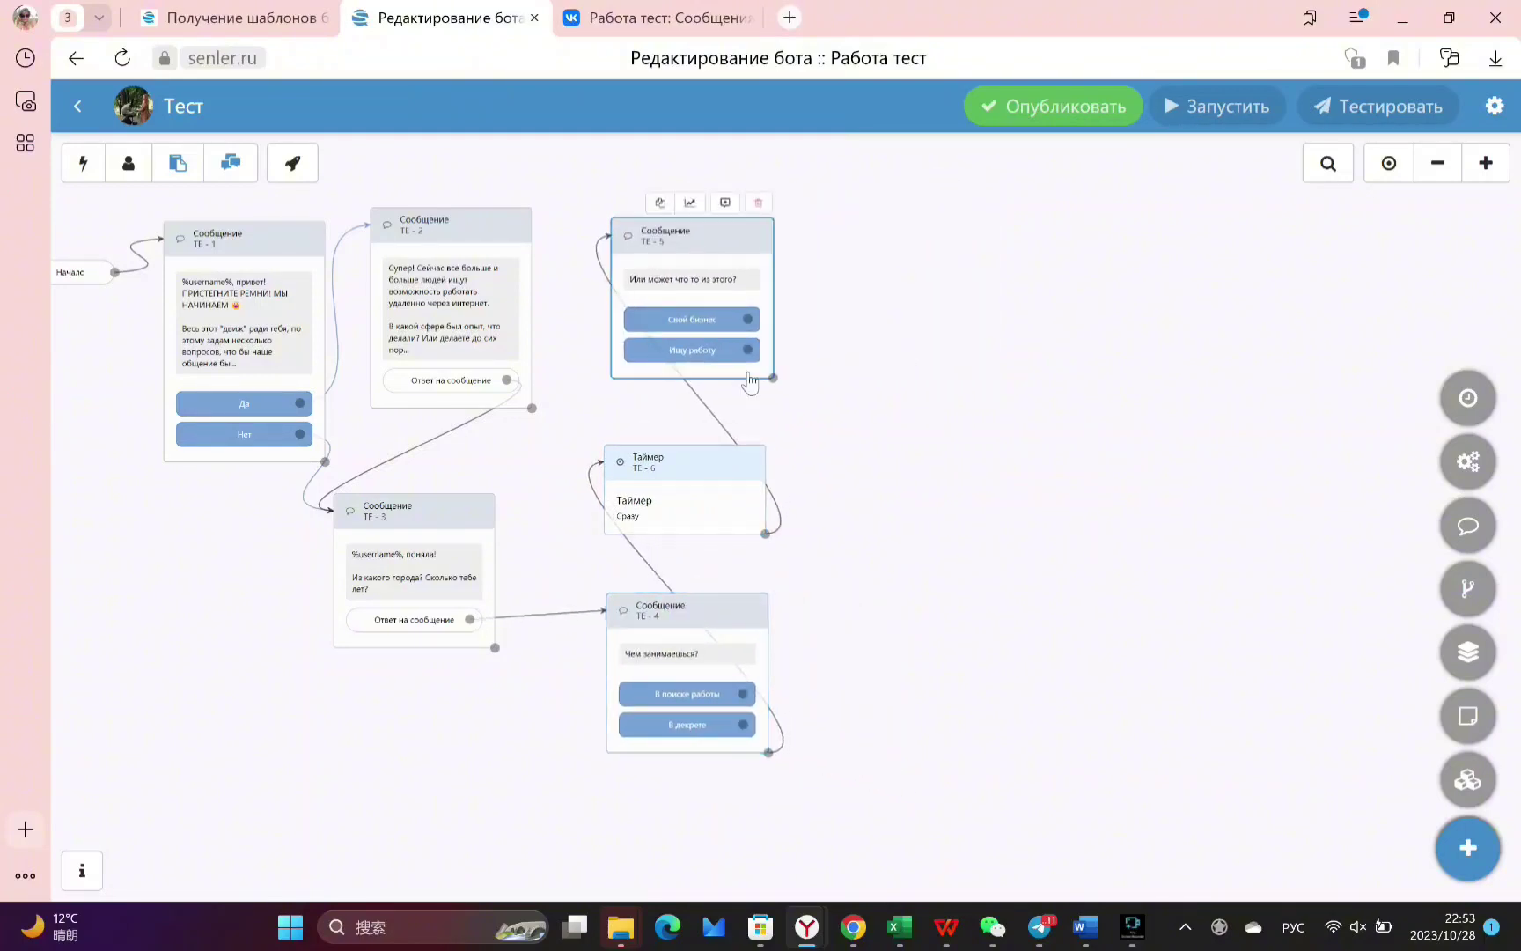
{"action": "left_click", "coordinate": [686, 610]}
{"action": "left_click", "coordinate": [968, 616]}
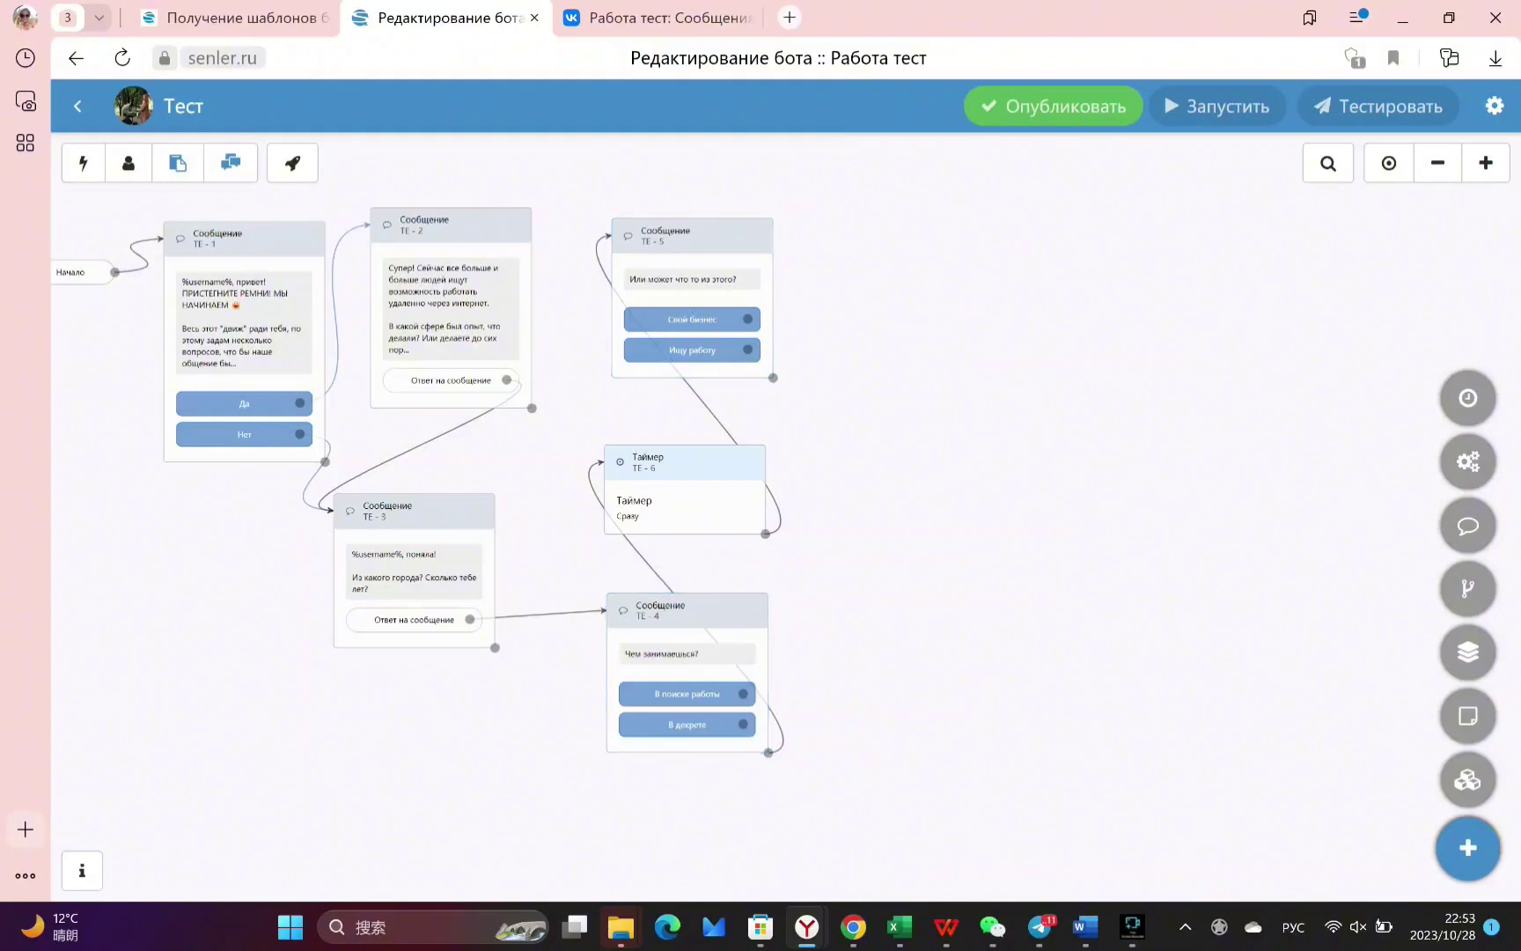
Publish the "Тест" bot, start its test run and open the "Работа тест" chat in the VK messenger
{"action": "left_click", "coordinate": [1032, 113]}
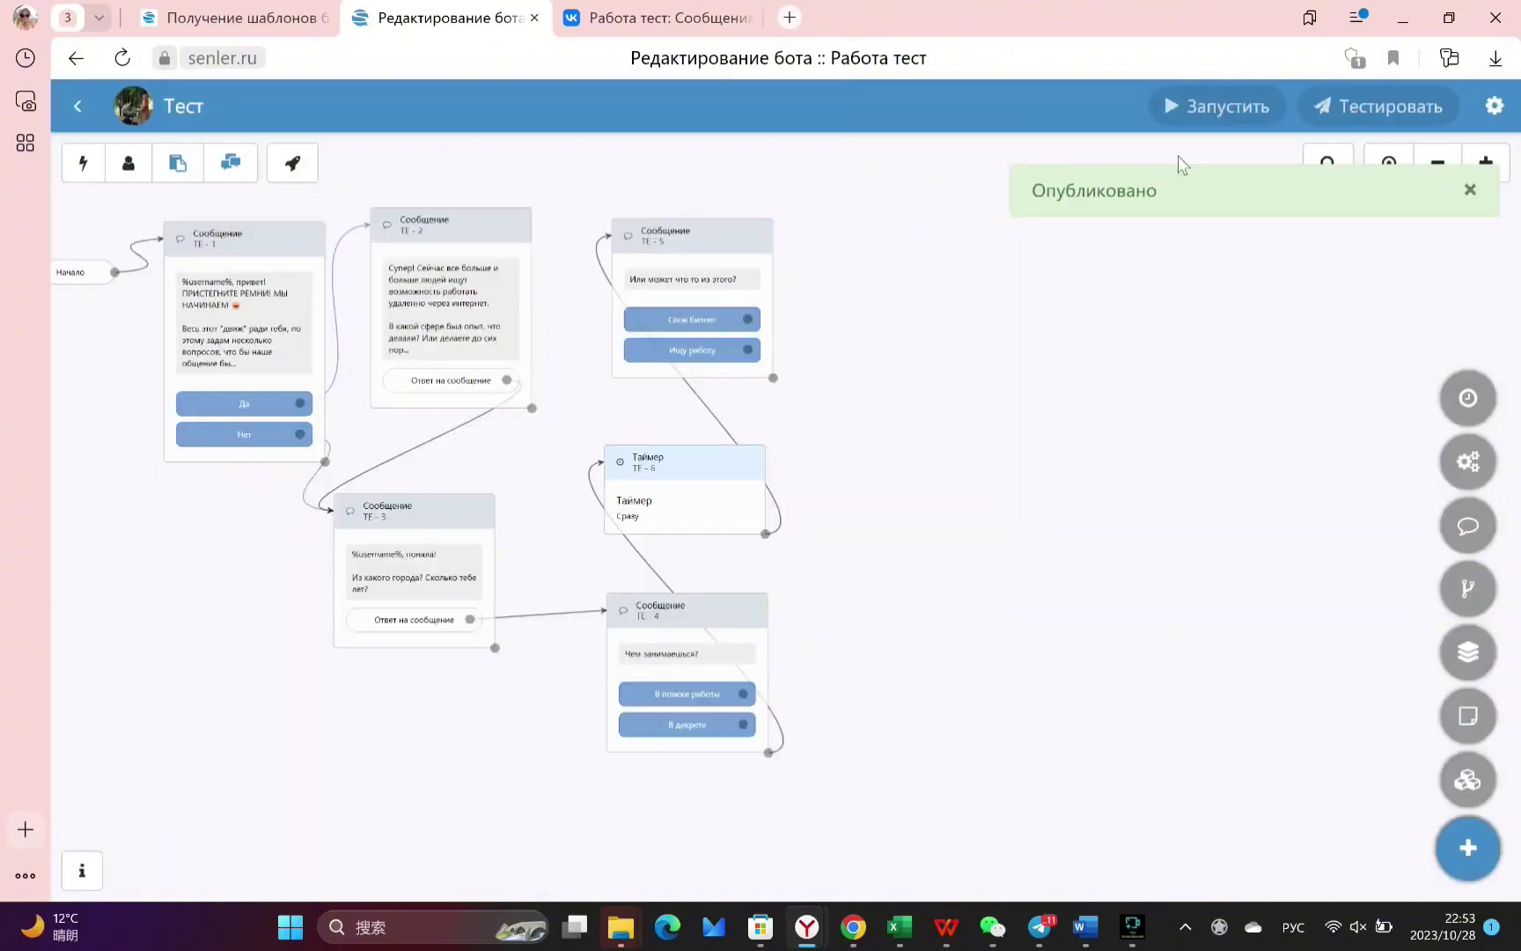
{"action": "left_click", "coordinate": [1375, 107]}
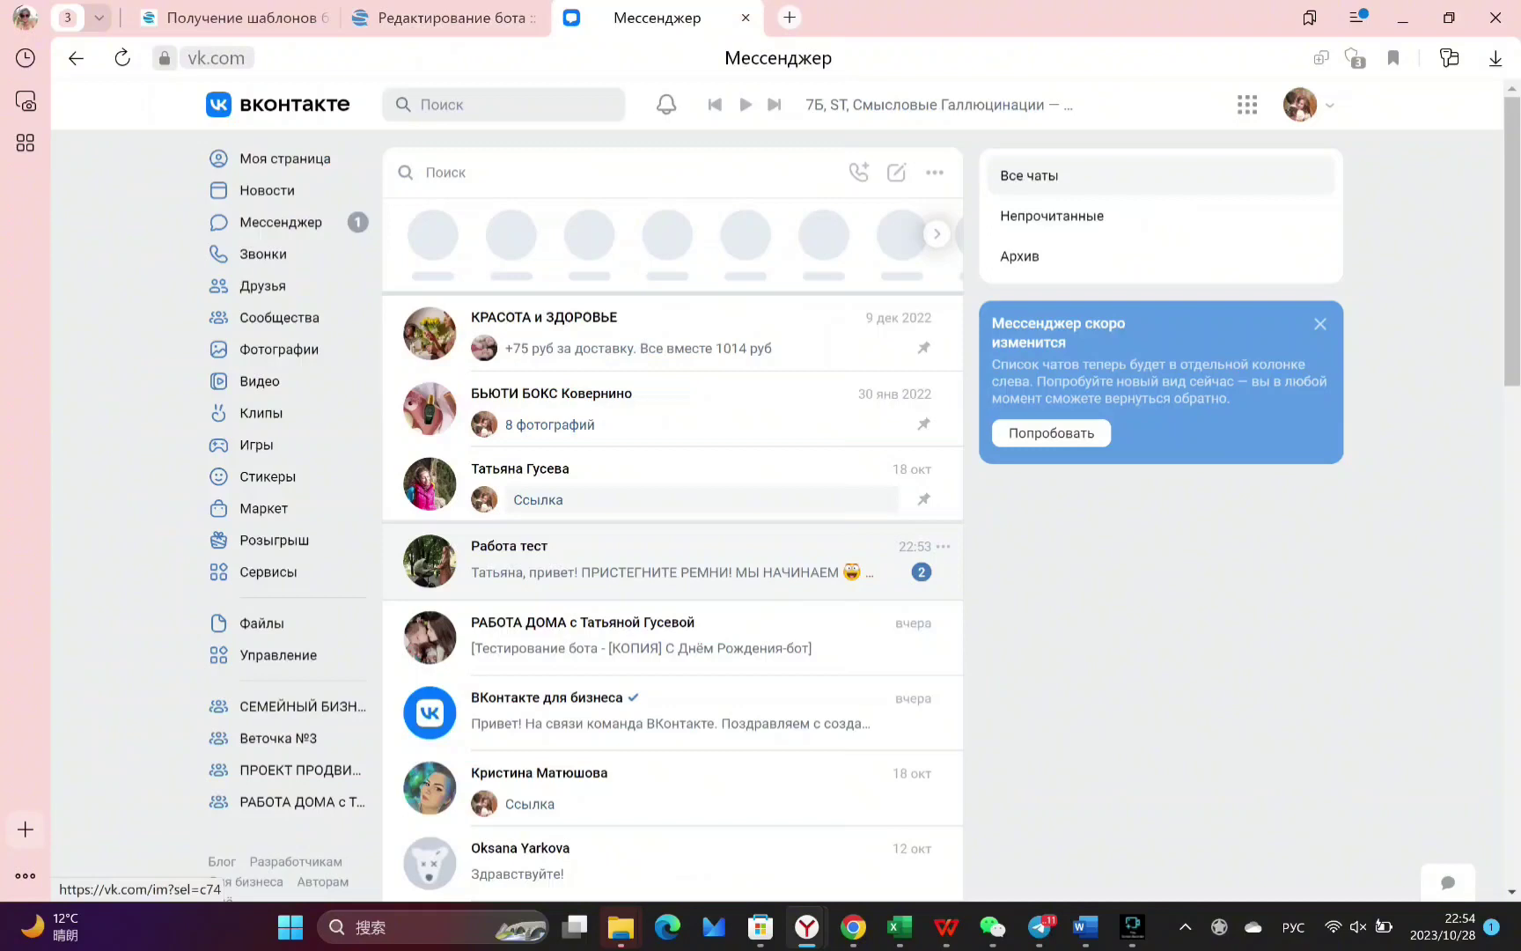
{"action": "left_click", "coordinate": [611, 573]}
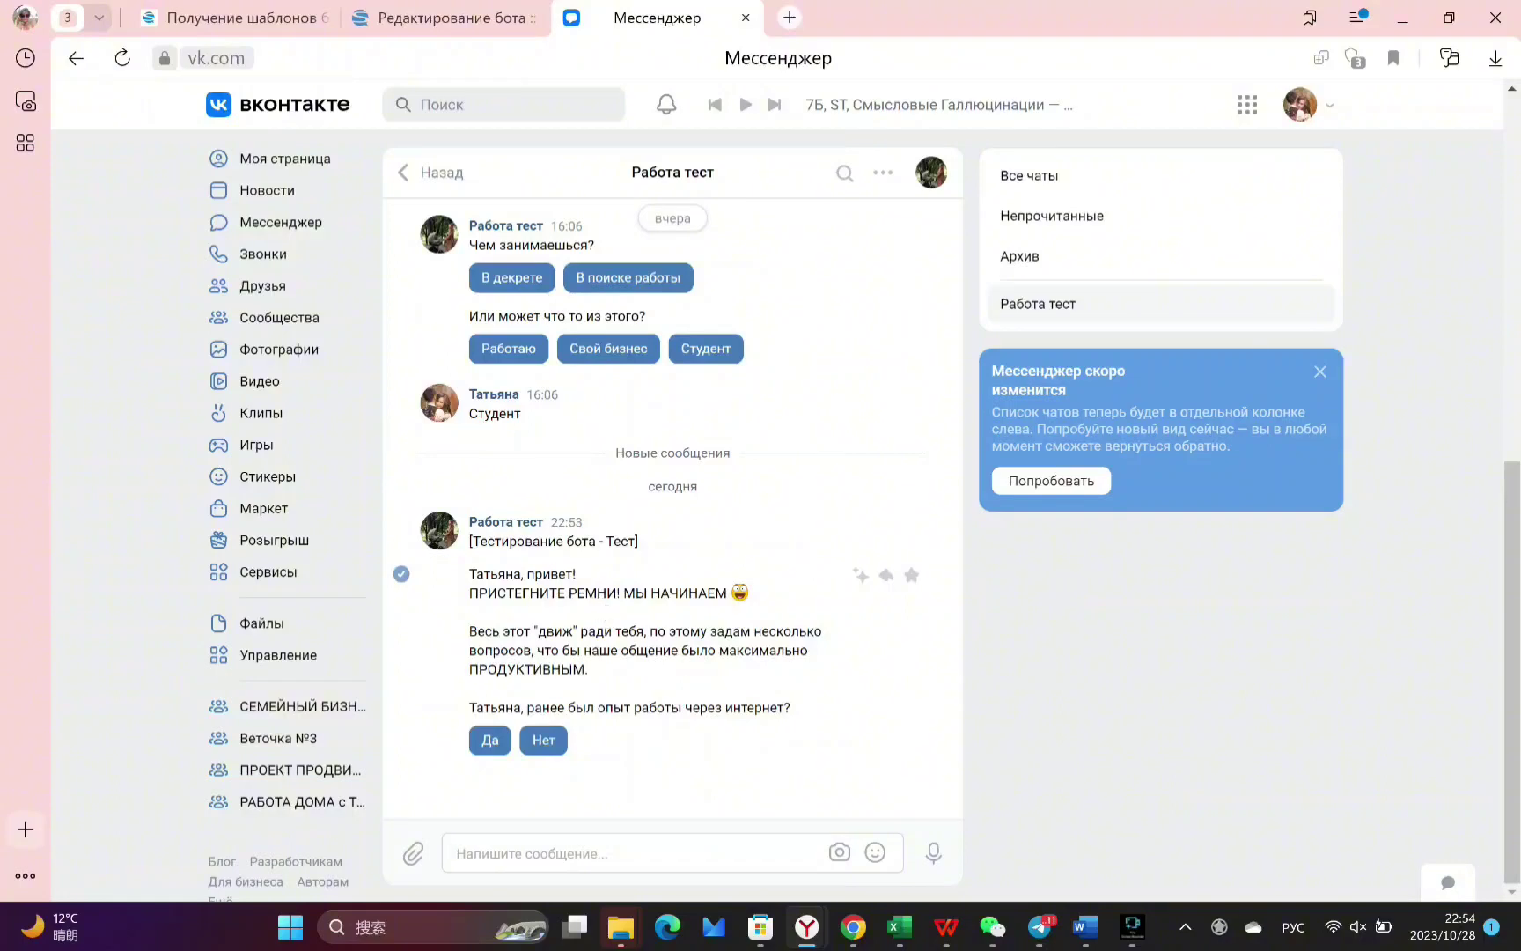
Test the bot's question chain by answering "Да" to the first question, then sending the replies "ва" and "выаы"
{"action": "left_click", "coordinate": [489, 740]}
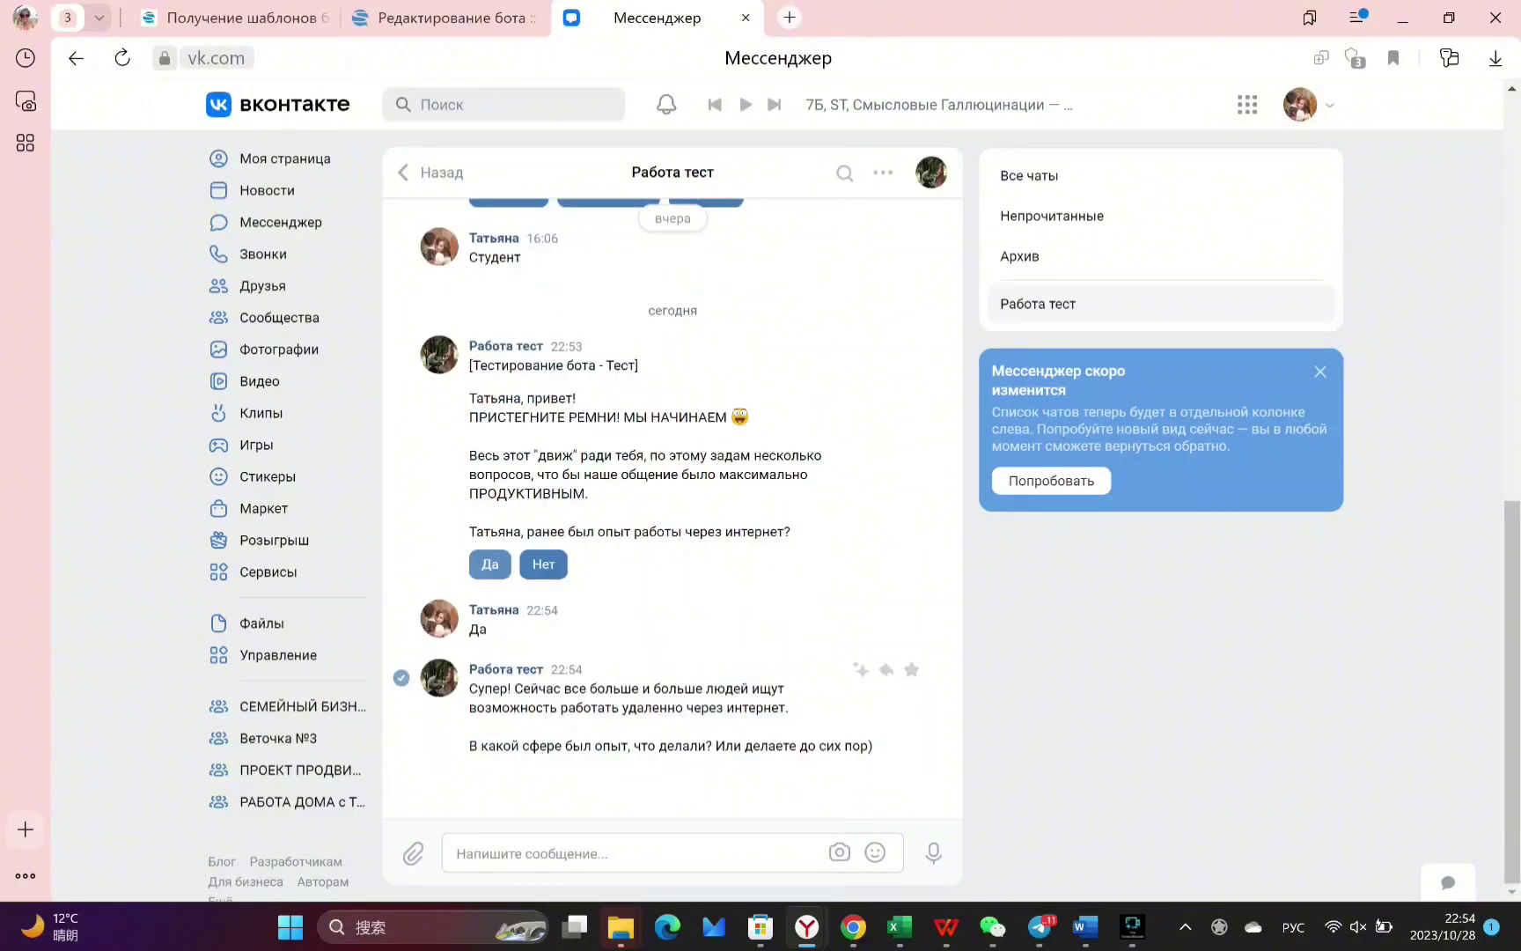
{"action": "left_click", "coordinate": [572, 853]}
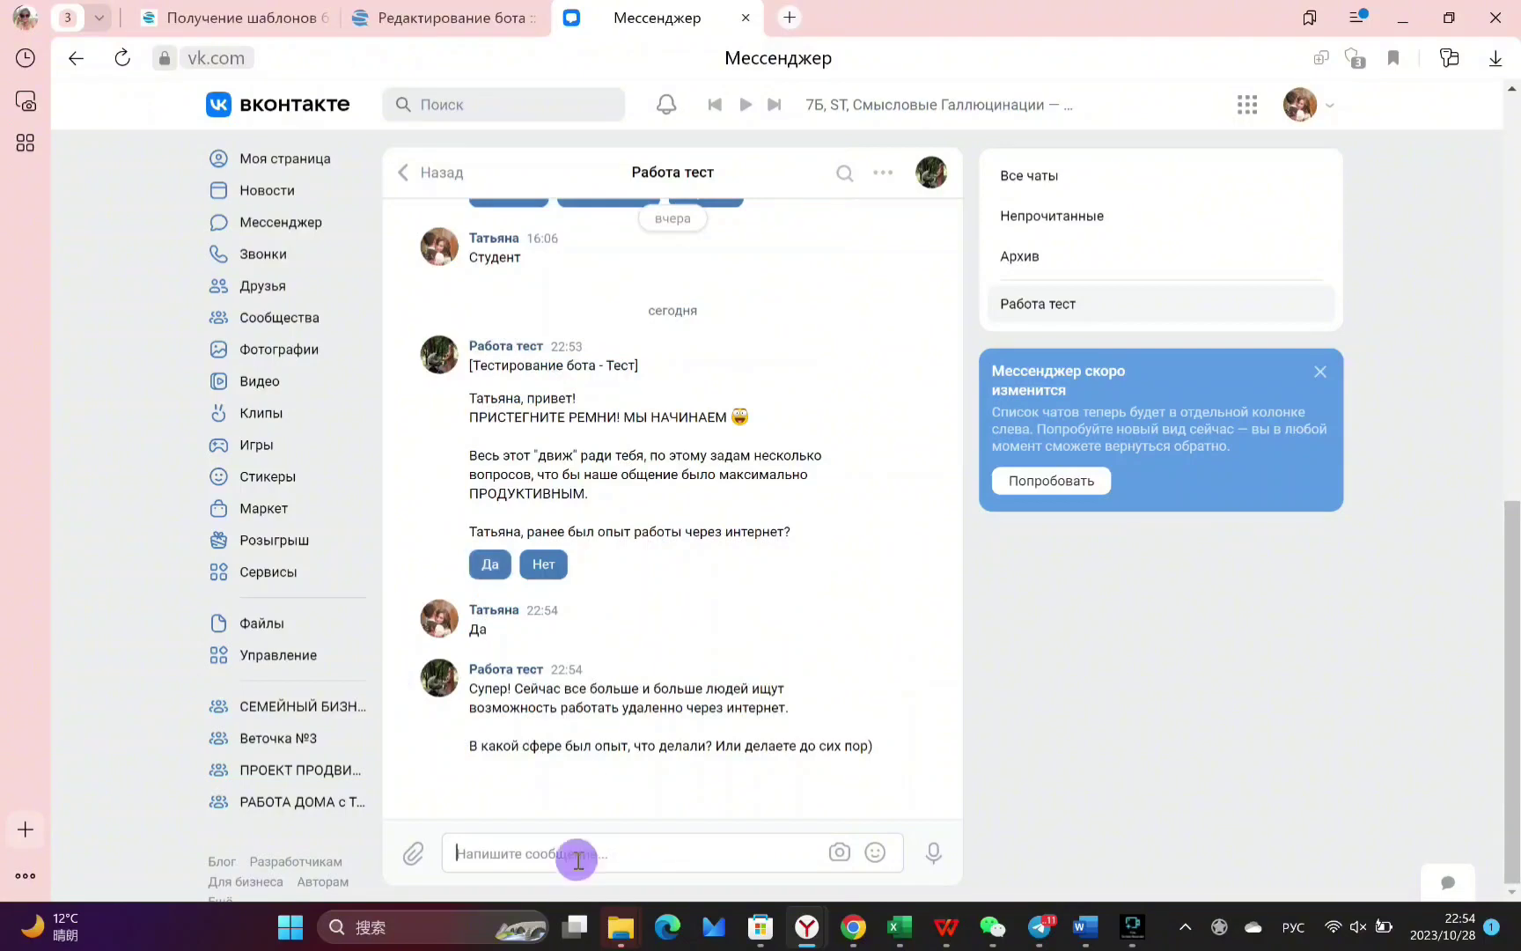
{"action": "type", "text": "ва"}
{"action": "left_click", "coordinate": [919, 862]}
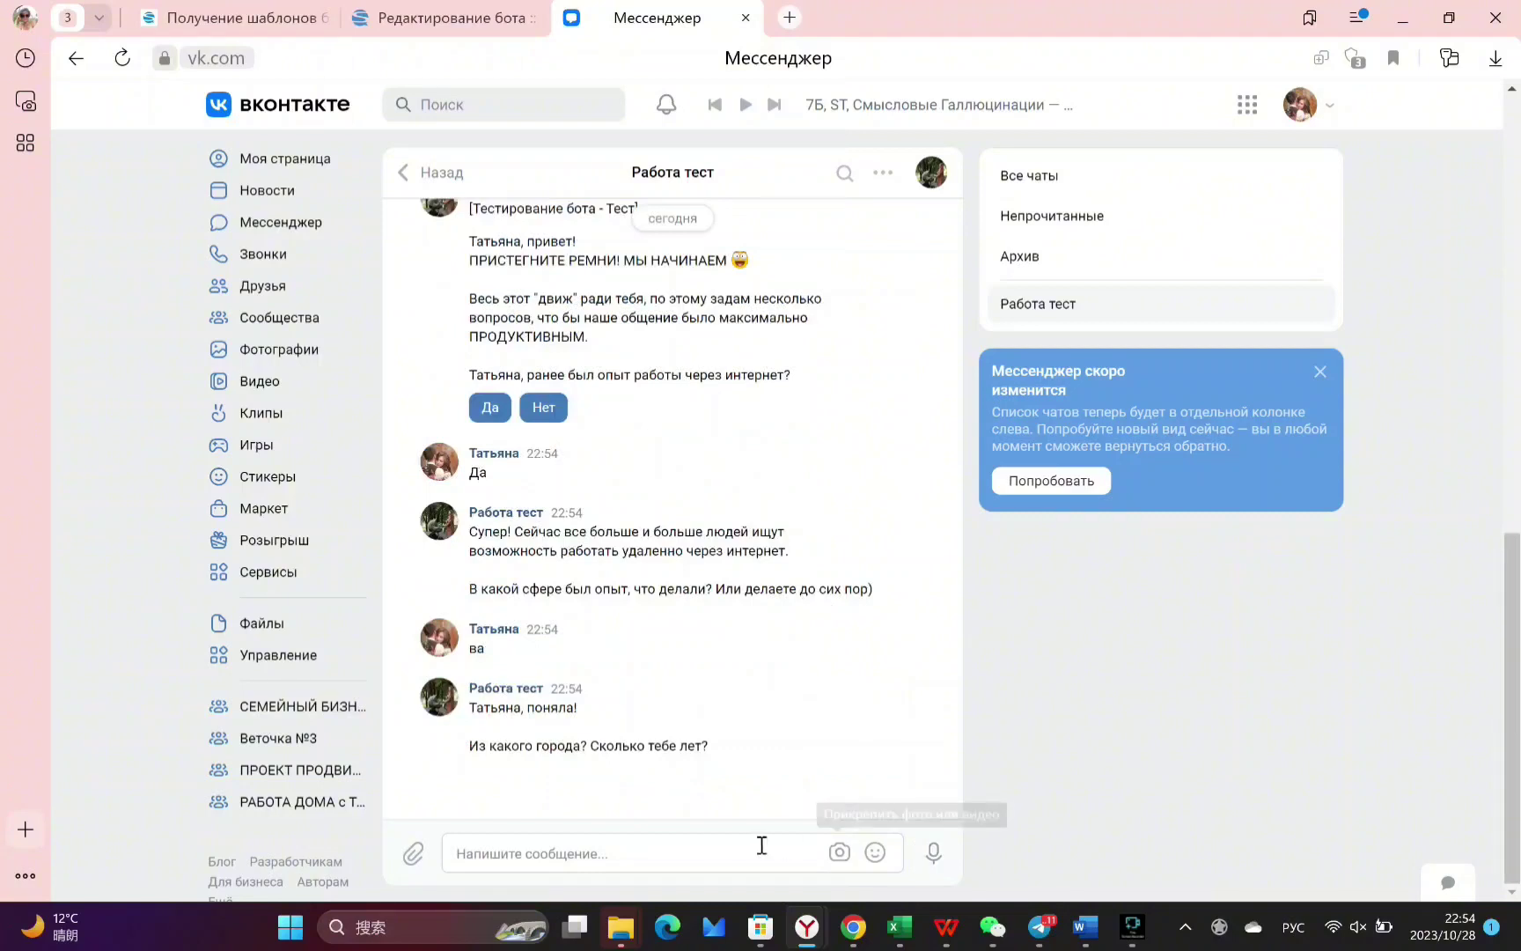
{"action": "left_click", "coordinate": [689, 850]}
{"action": "type", "text": "выаы"}
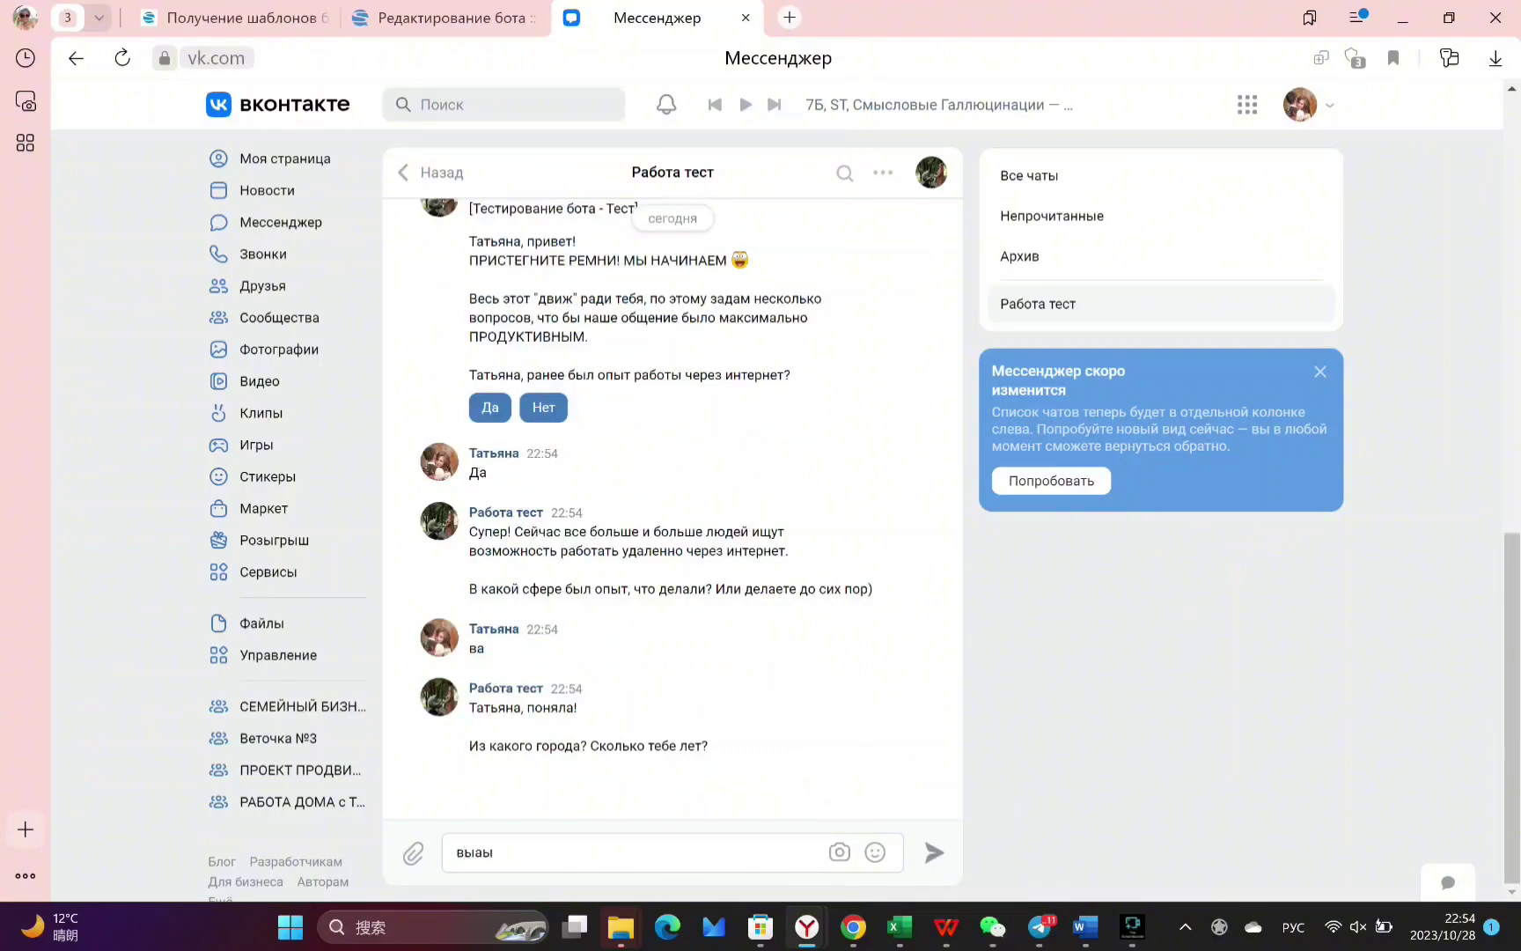
{"action": "left_click", "coordinate": [933, 852]}
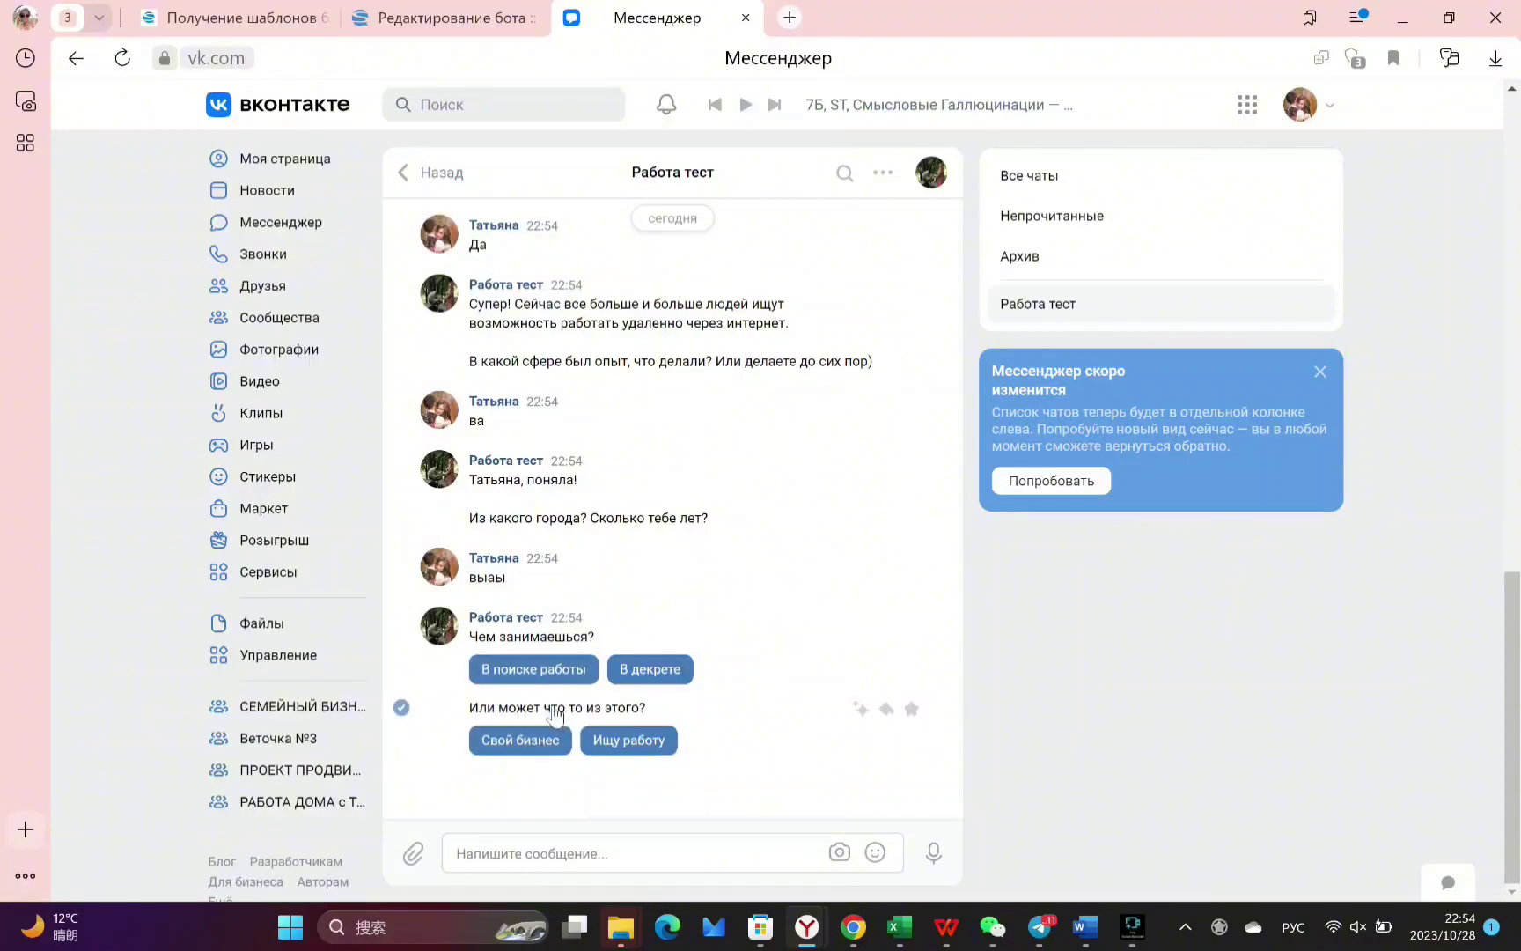
Copy the full message text of the uppermost photo message block in the "Отклики" bot
{"action": "left_click", "coordinate": [436, 23]}
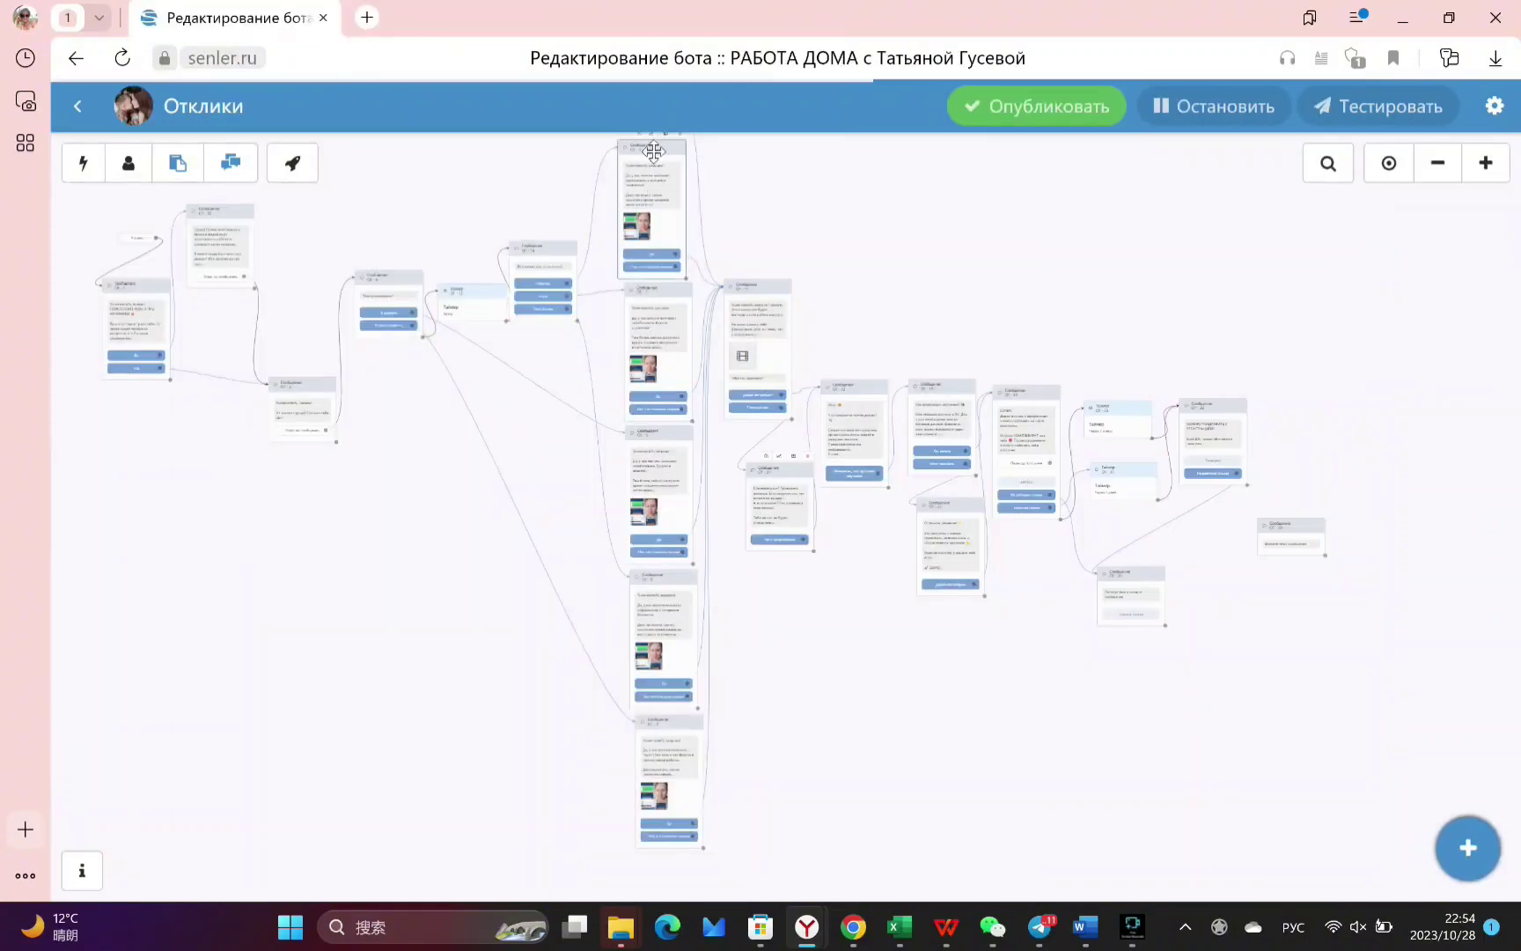
{"action": "left_click", "coordinate": [651, 207]}
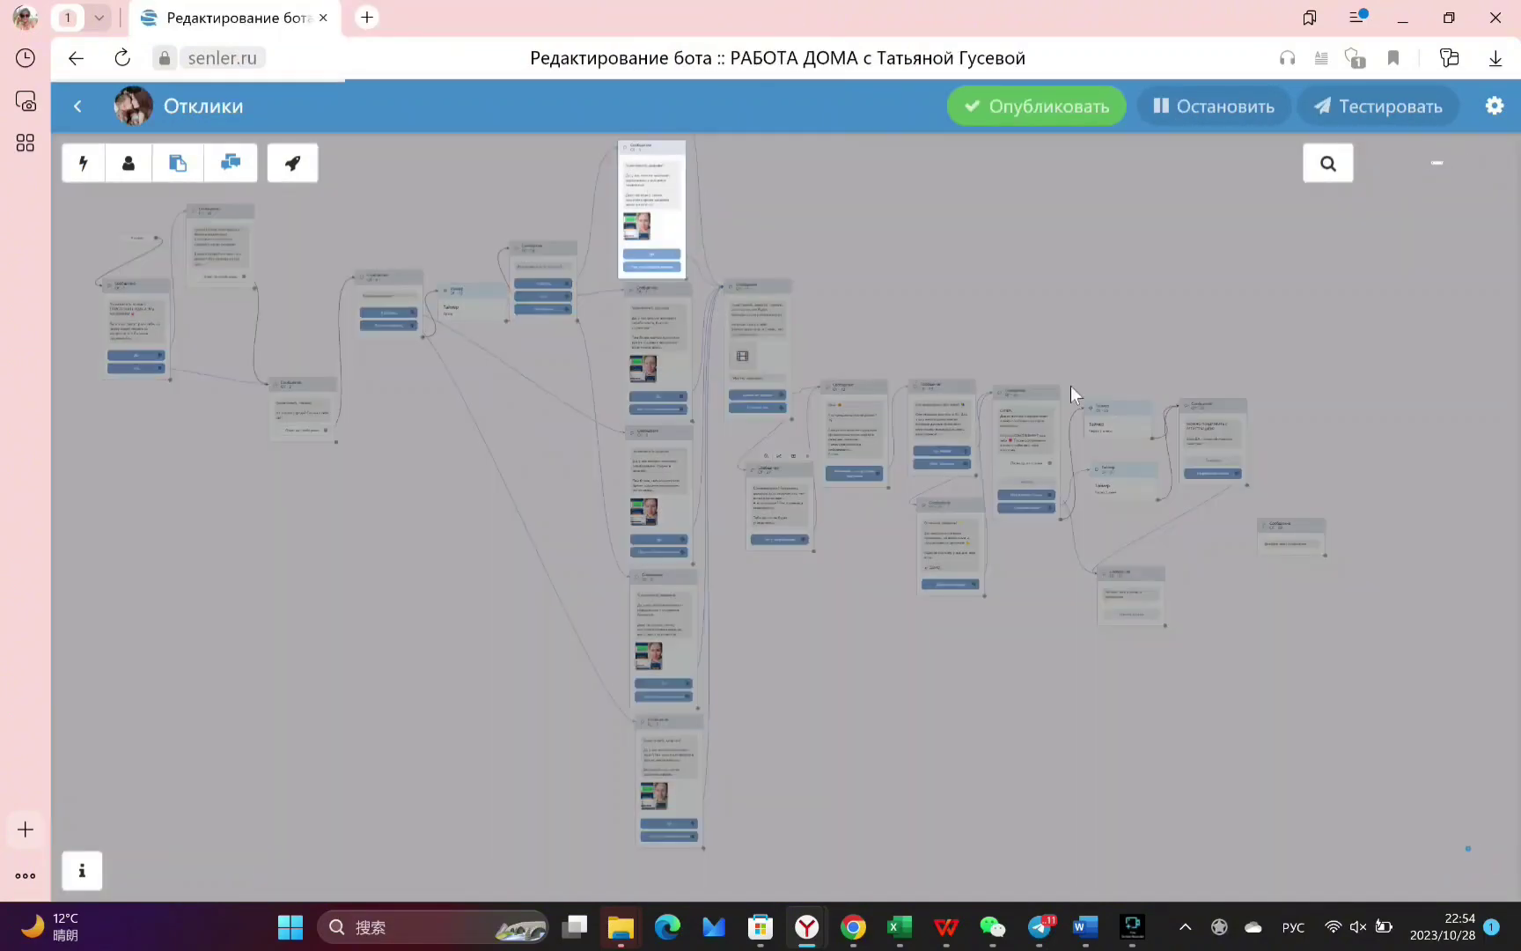
{"action": "left_click_drag", "start_coordinate": [1023, 251], "coordinate": [1190, 461]}
{"action": "key", "text": "ctrl+c"}
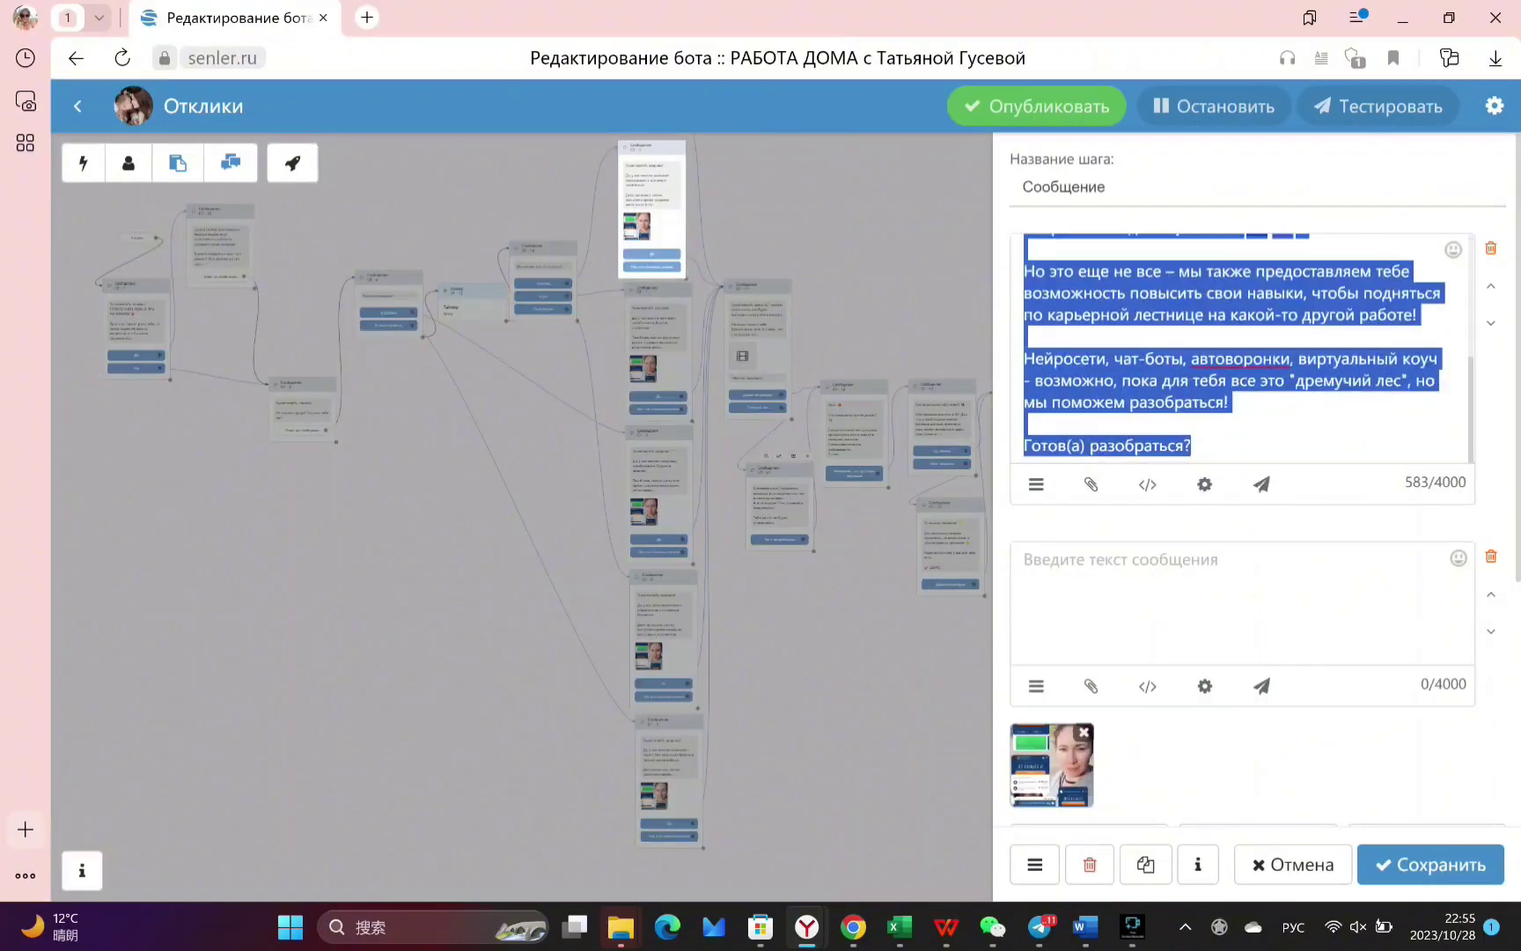
{"action": "scroll", "coordinate": [1250, 492], "scroll_direction": "down", "scroll_amount": 4}
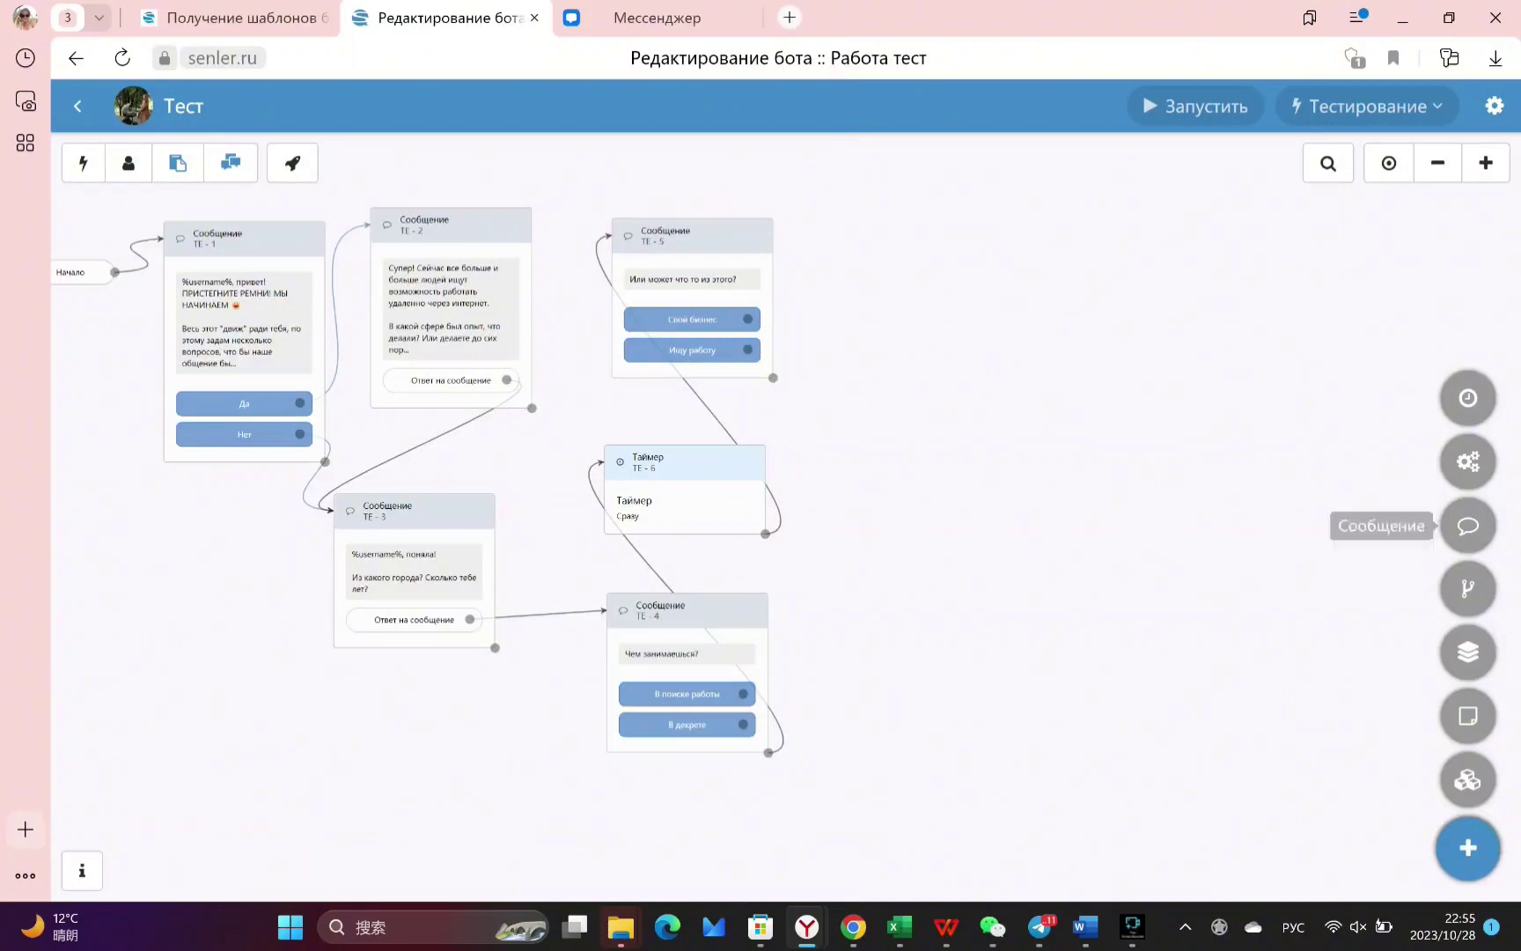
Add a message block to the free area beside TE - 5 and paste the copied message text into it
{"action": "left_click", "coordinate": [1467, 525]}
{"action": "left_click_drag", "start_coordinate": [828, 499], "coordinate": [982, 335]}
{"action": "left_click", "coordinate": [982, 335]}
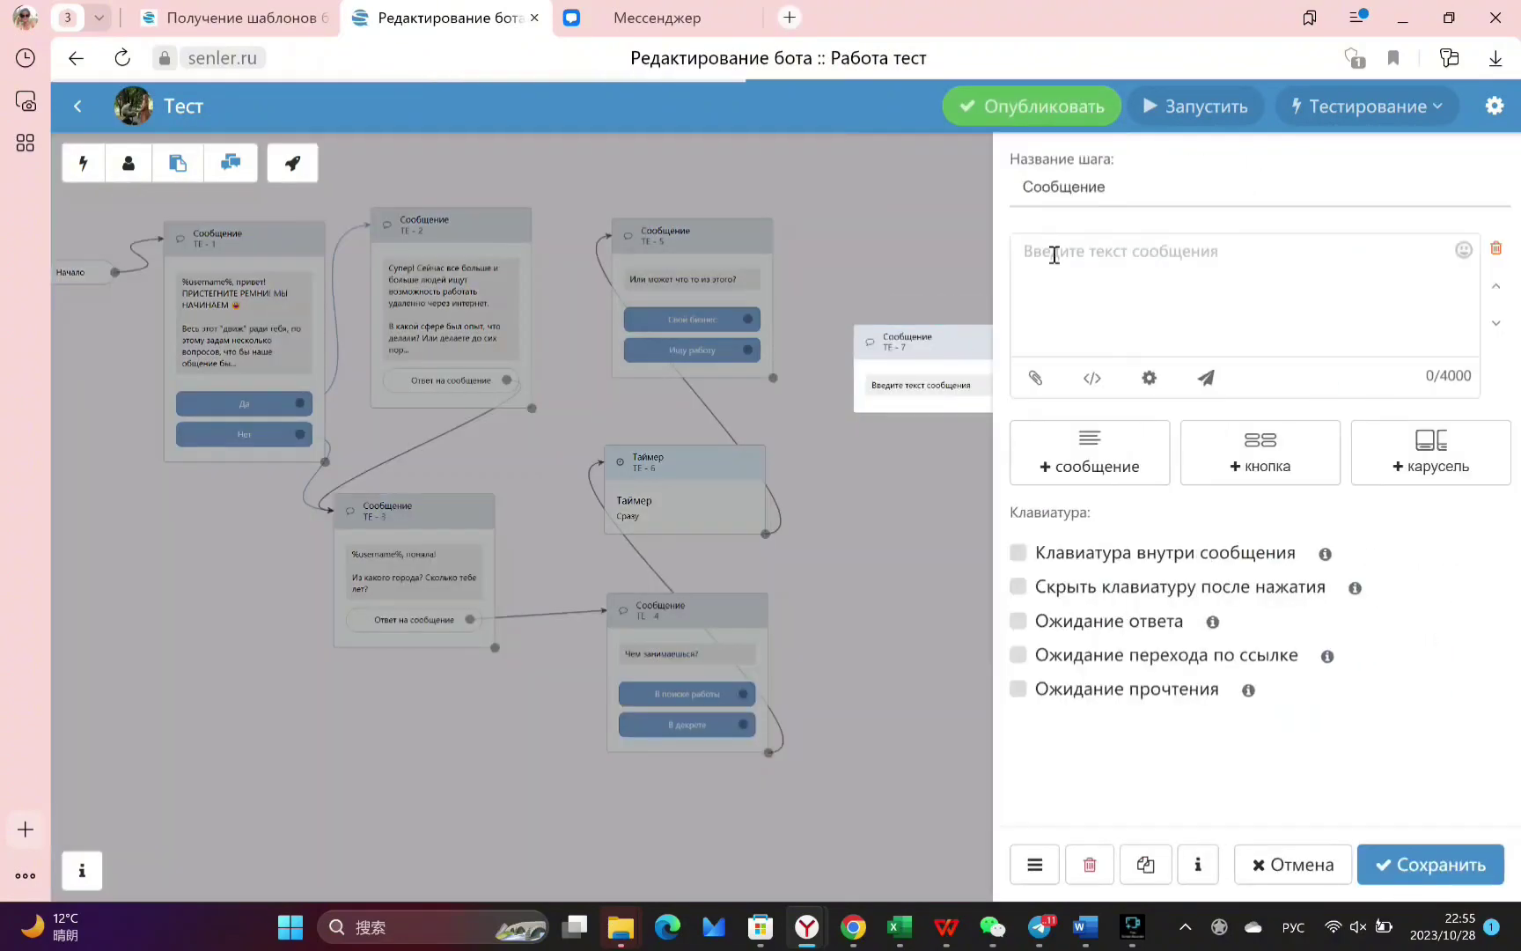
{"action": "left_click", "coordinate": [1053, 255]}
{"action": "key", "text": "ctrl+v"}
Replace the opening of the pasted text with the %username% variable followed by ", здорово!" and a blank line
{"action": "key", "text": "BackSpace"}
{"action": "left_click_drag", "start_coordinate": [1122, 251], "coordinate": [1021, 252]}
{"action": "key", "text": "Delete"}
{"action": "key", "text": "Delete"}
{"action": "left_click", "coordinate": [1091, 484]}
{"action": "left_click", "coordinate": [574, 220]}
{"action": "type", "text": ","}
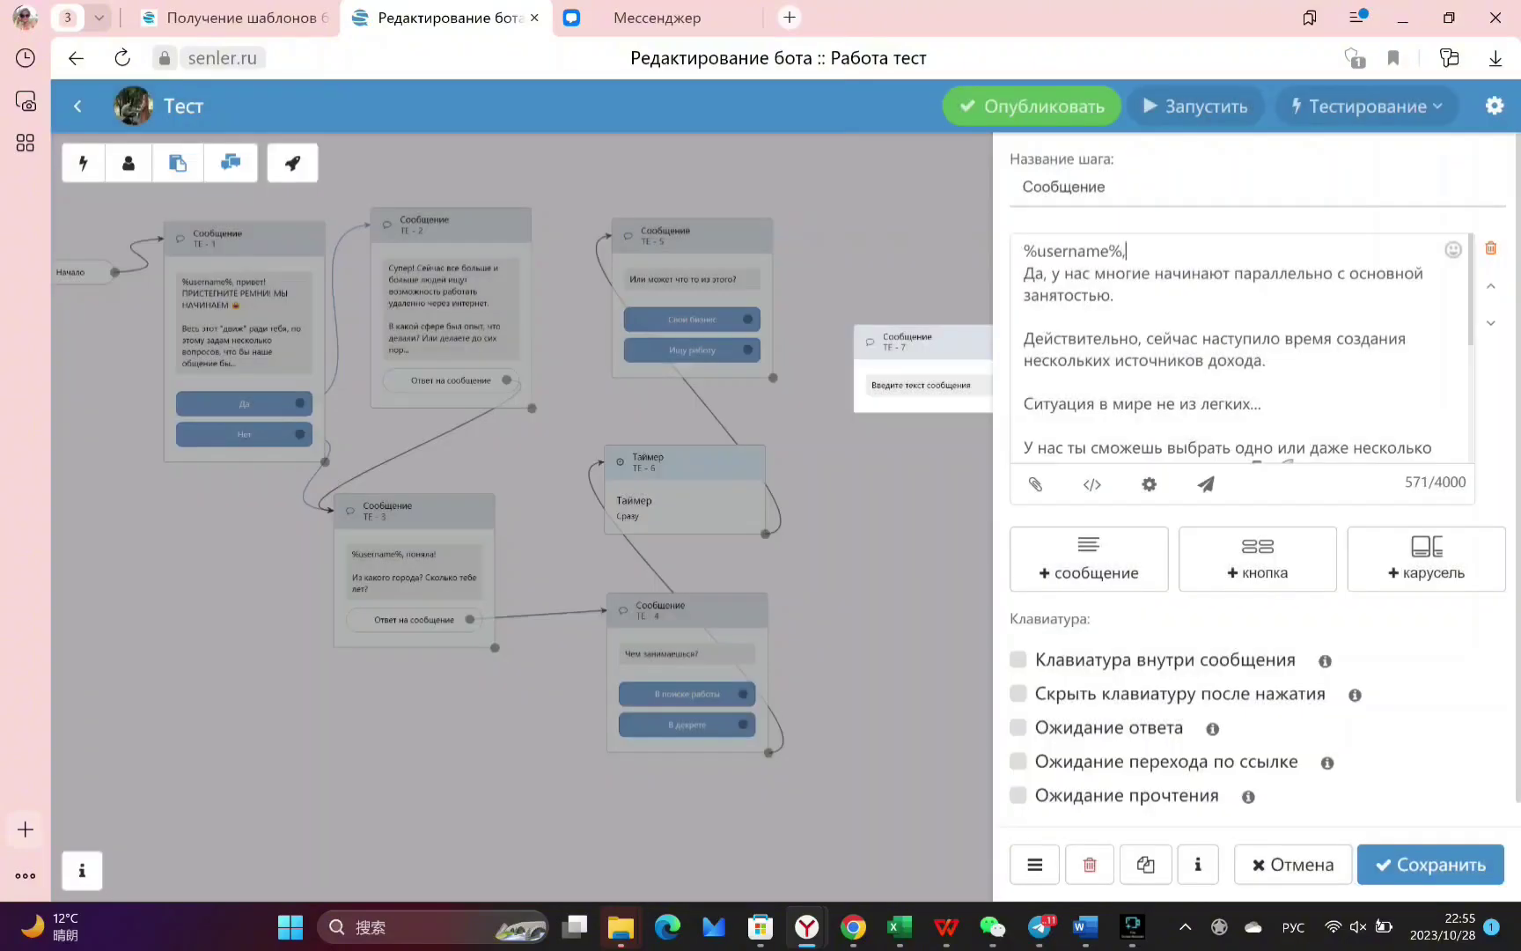
{"action": "type", "text": " здорово!"}
{"action": "key", "text": "Return"}
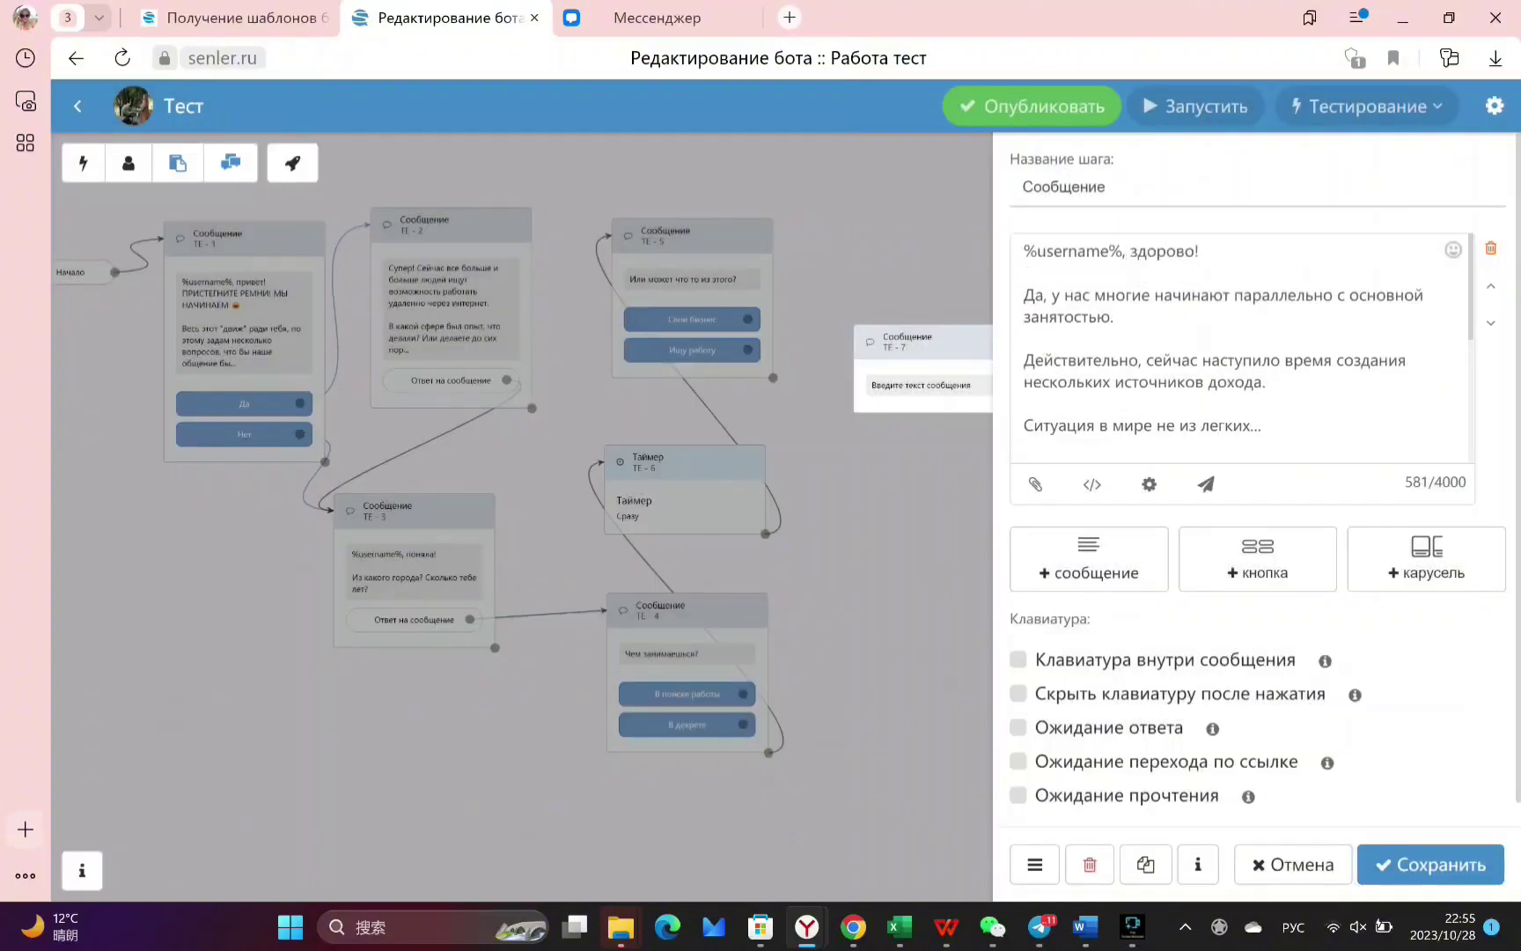
Enable "Клавиатура внутри сообщения" for the TE - 7 message and add a blue text button "Да"
{"action": "scroll", "coordinate": [1232, 396], "scroll_direction": "down", "scroll_amount": 5}
{"action": "left_click", "coordinate": [1018, 635]}
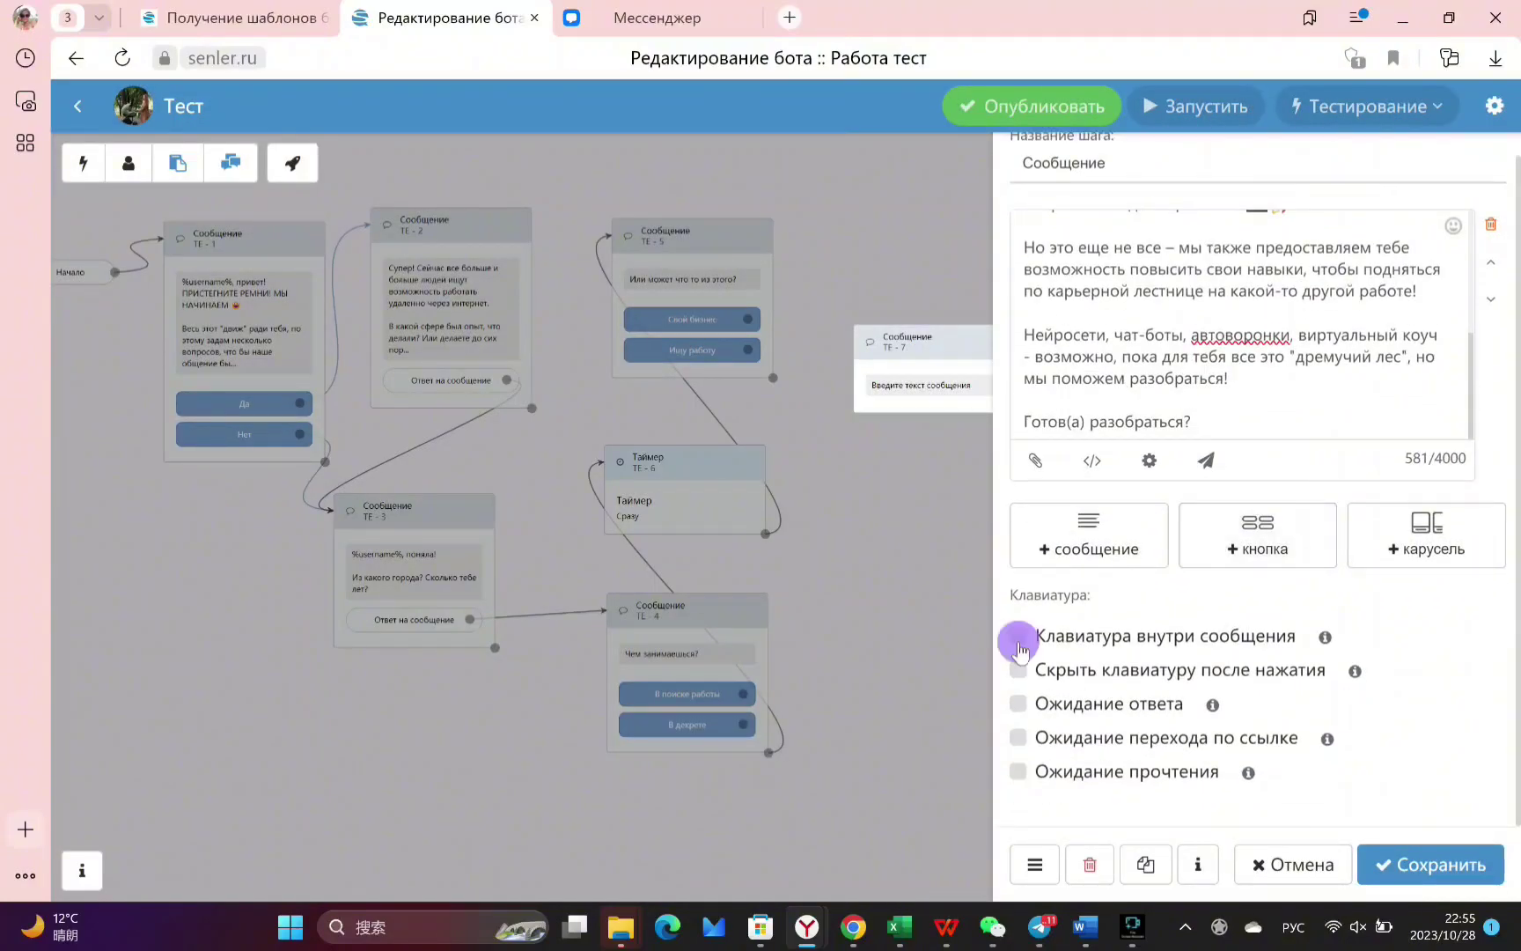
{"action": "left_click", "coordinate": [1264, 536]}
{"action": "left_click", "coordinate": [683, 352]}
{"action": "left_click", "coordinate": [704, 541]}
{"action": "left_click", "coordinate": [972, 527]}
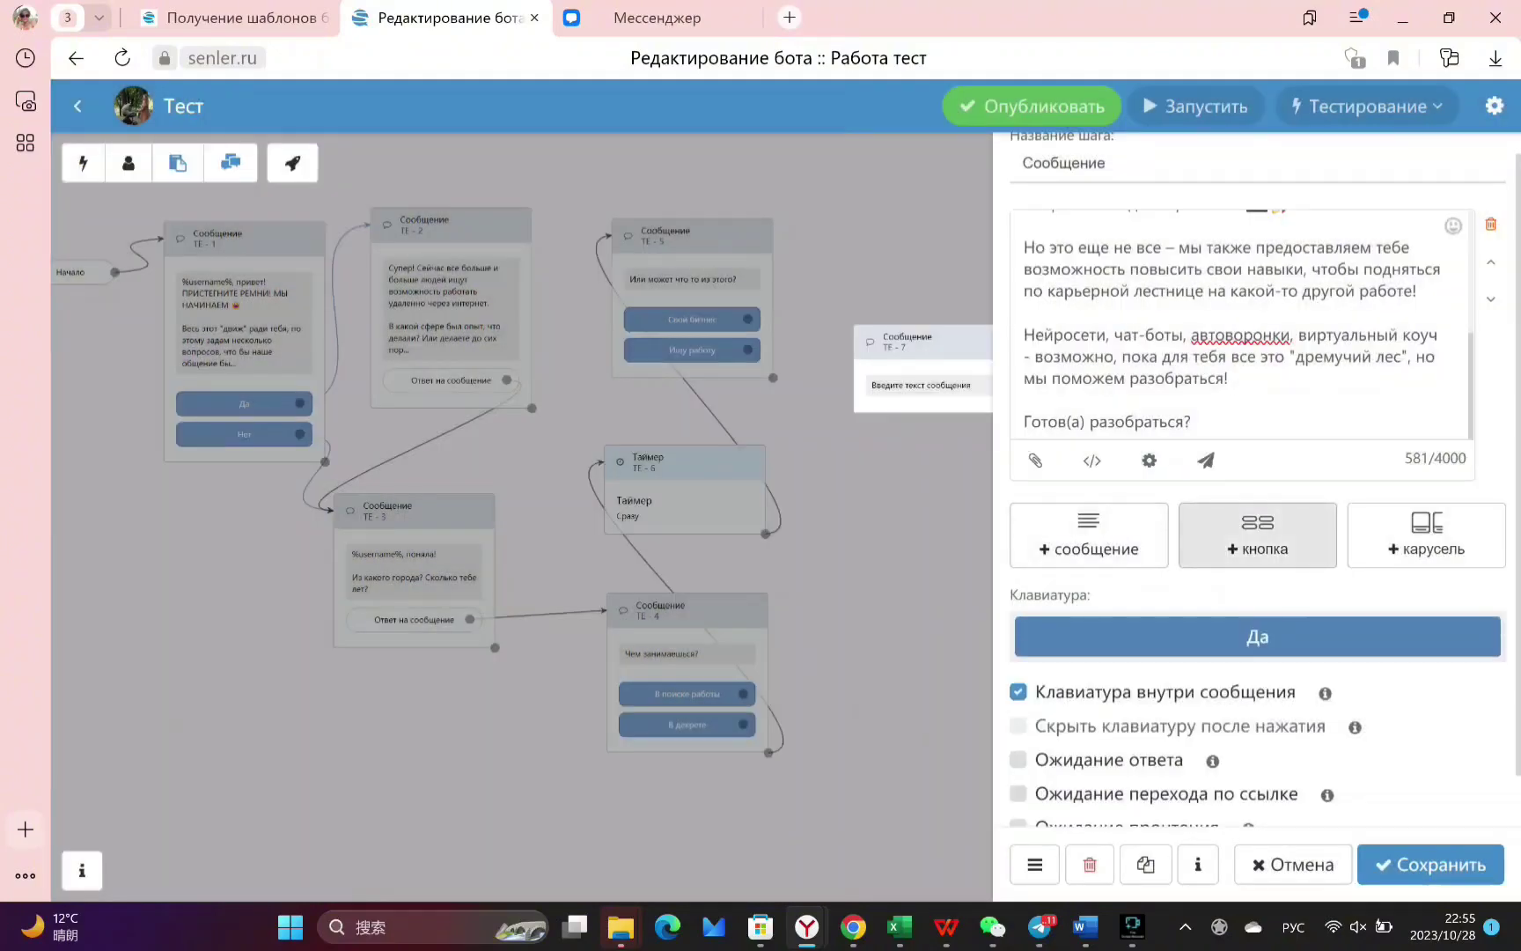
Add a second button "Нет, сложно", save the block and link the "Свой бизнес" button of TE - 5 to it
{"action": "left_click", "coordinate": [1257, 536]}
{"action": "left_click", "coordinate": [704, 346]}
{"action": "type", "text": "Нет, сложно"}
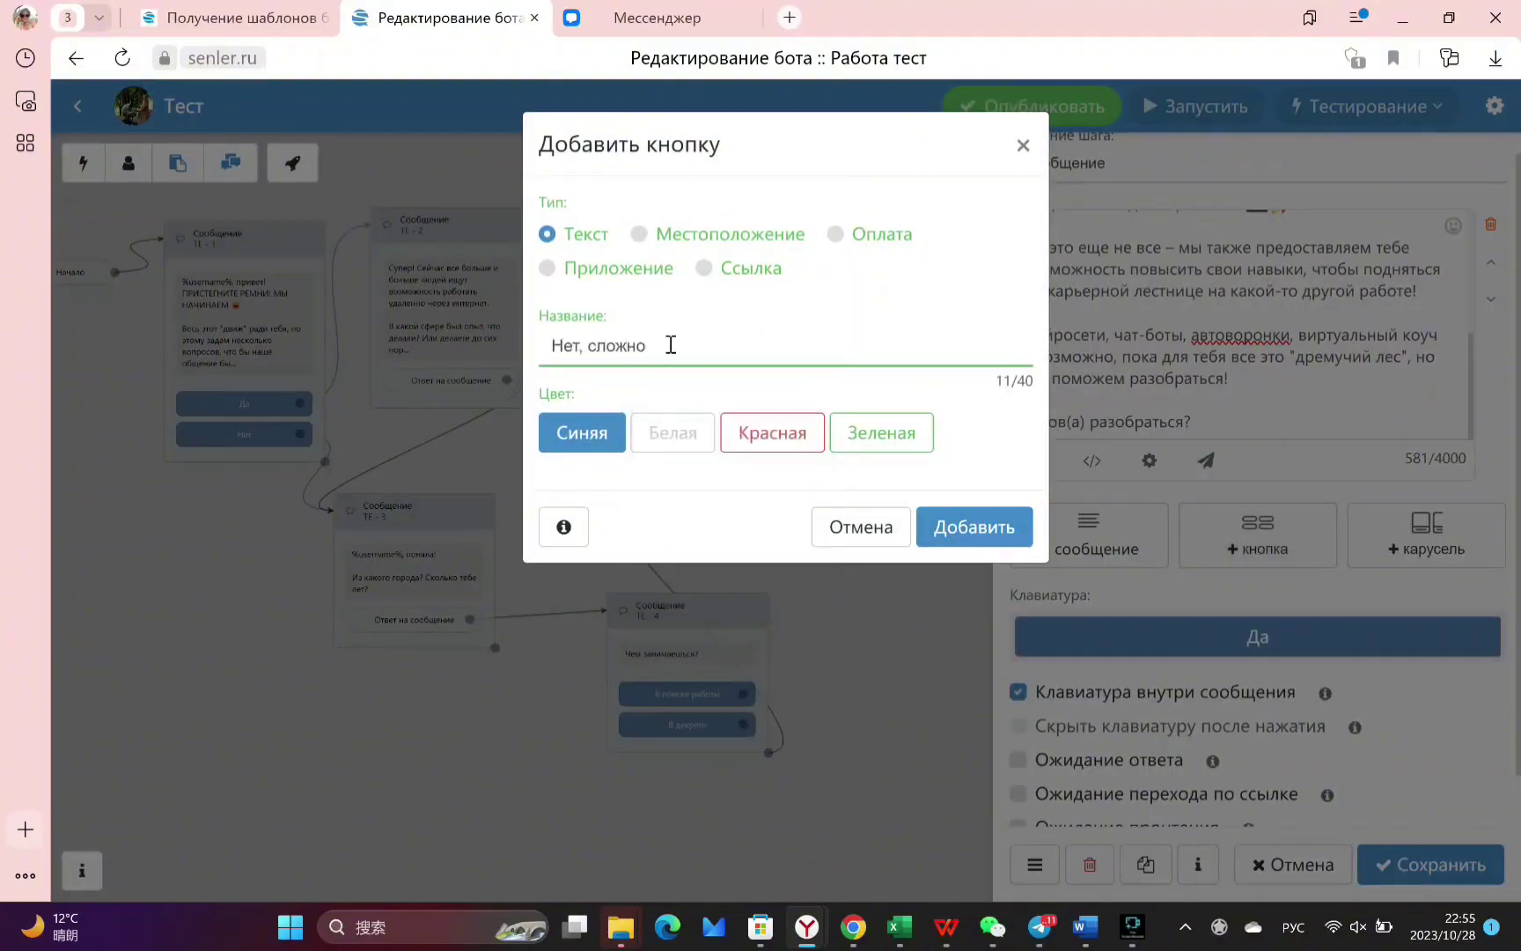
{"action": "key", "text": "Return"}
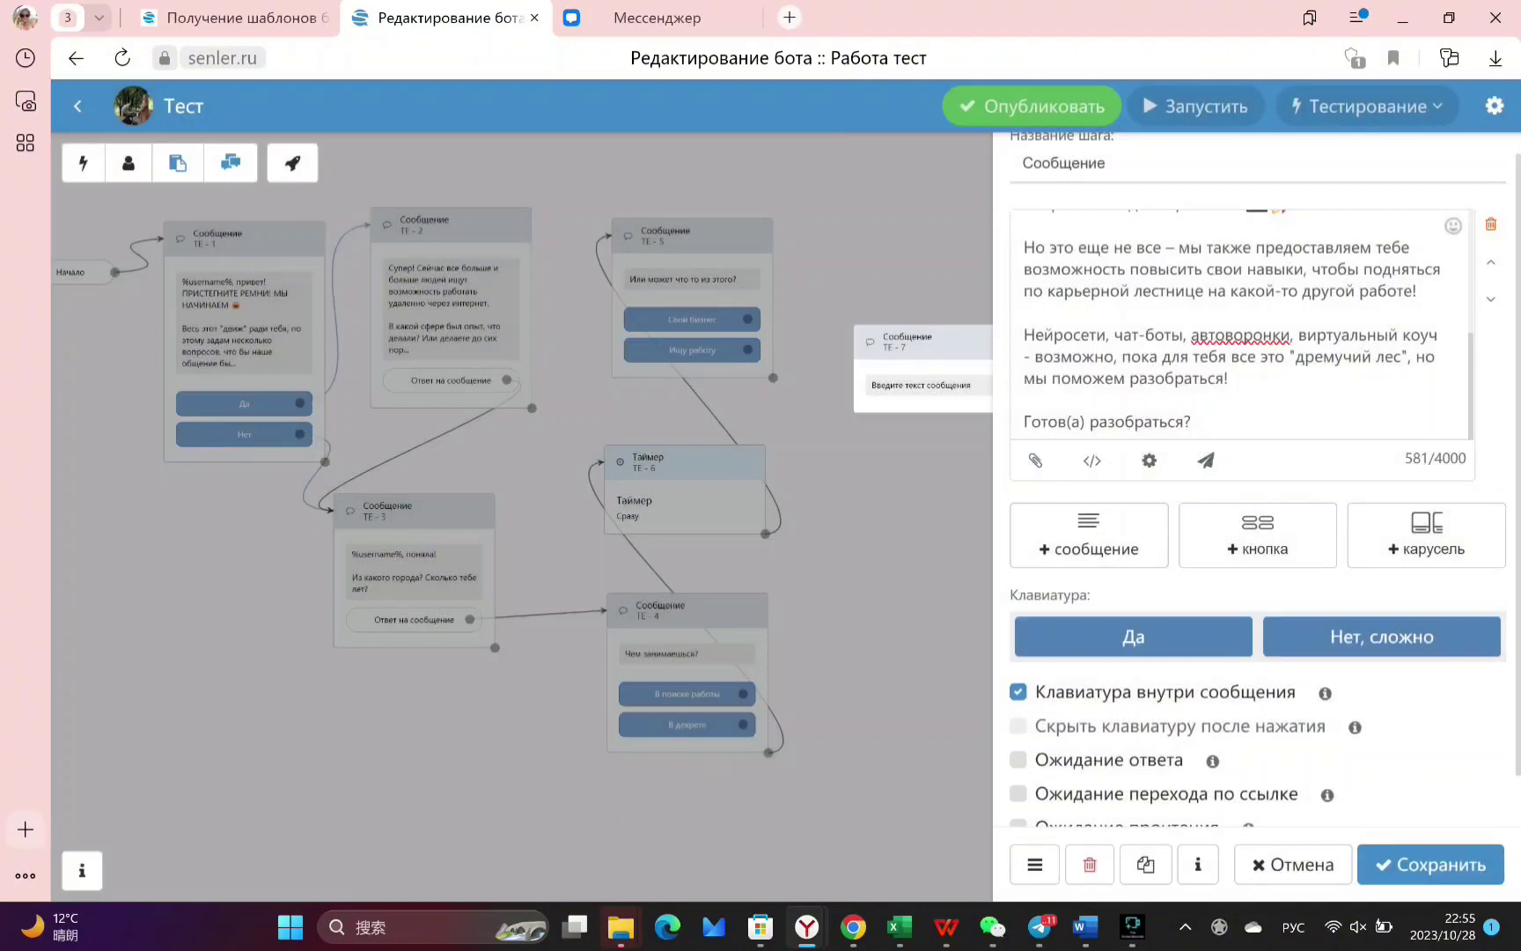
{"action": "left_click", "coordinate": [1430, 864]}
{"action": "left_click_drag", "start_coordinate": [747, 318], "coordinate": [778, 341]}
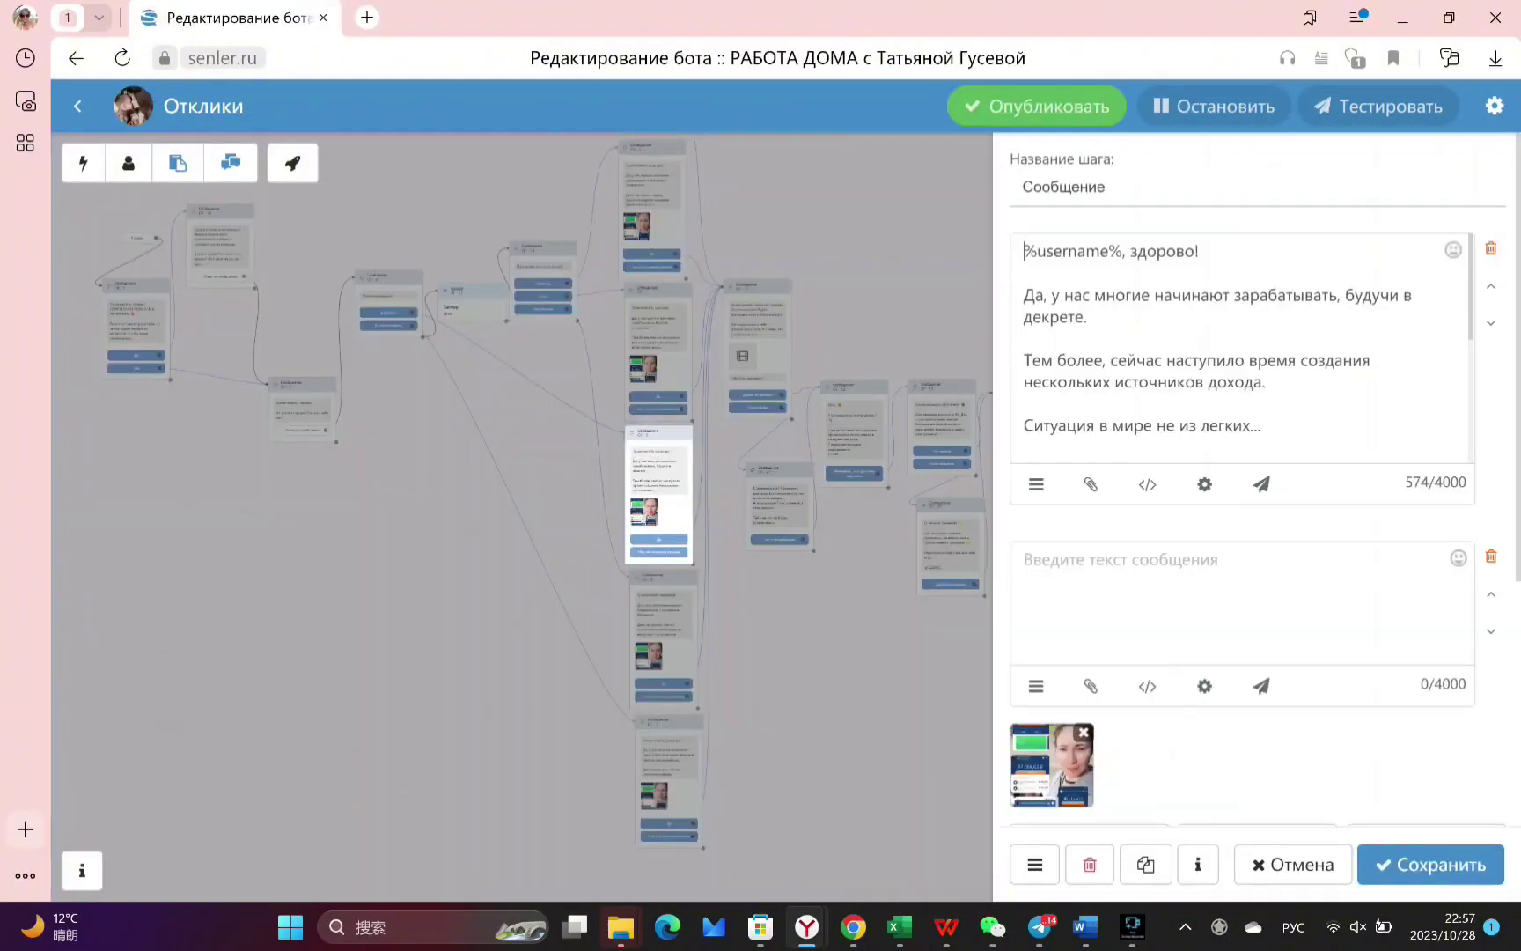
Move TE - 7 up and fill a new message block below it with the "будучи в декрете" text copied from the "Отклики" bot
{"action": "key", "text": "ctrl+a"}
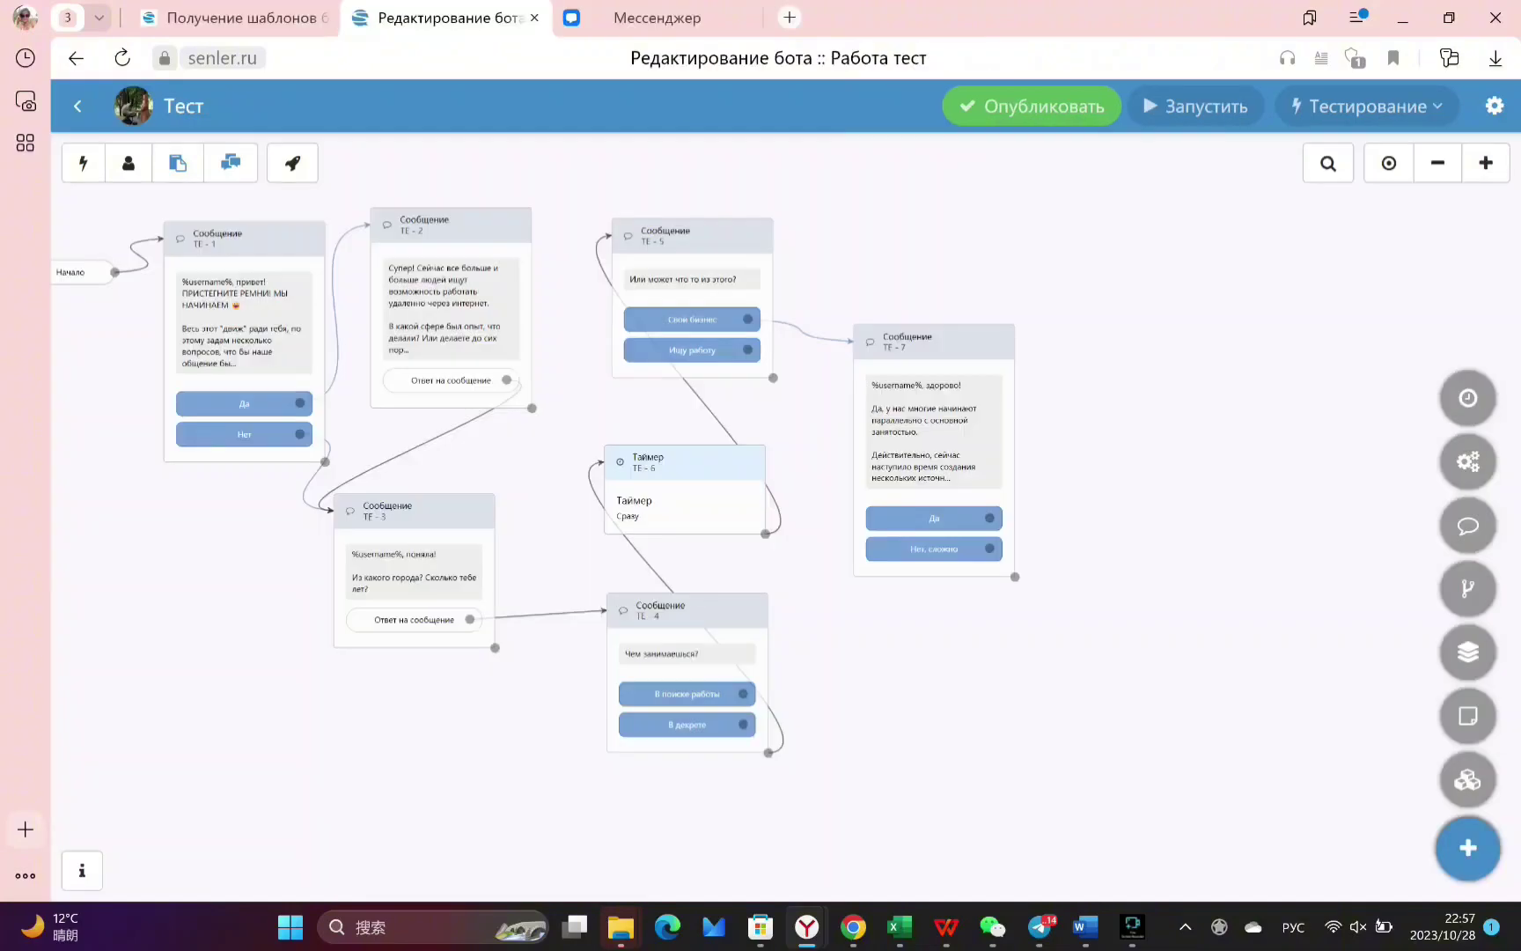
{"action": "left_click_drag", "start_coordinate": [934, 341], "coordinate": [948, 177]}
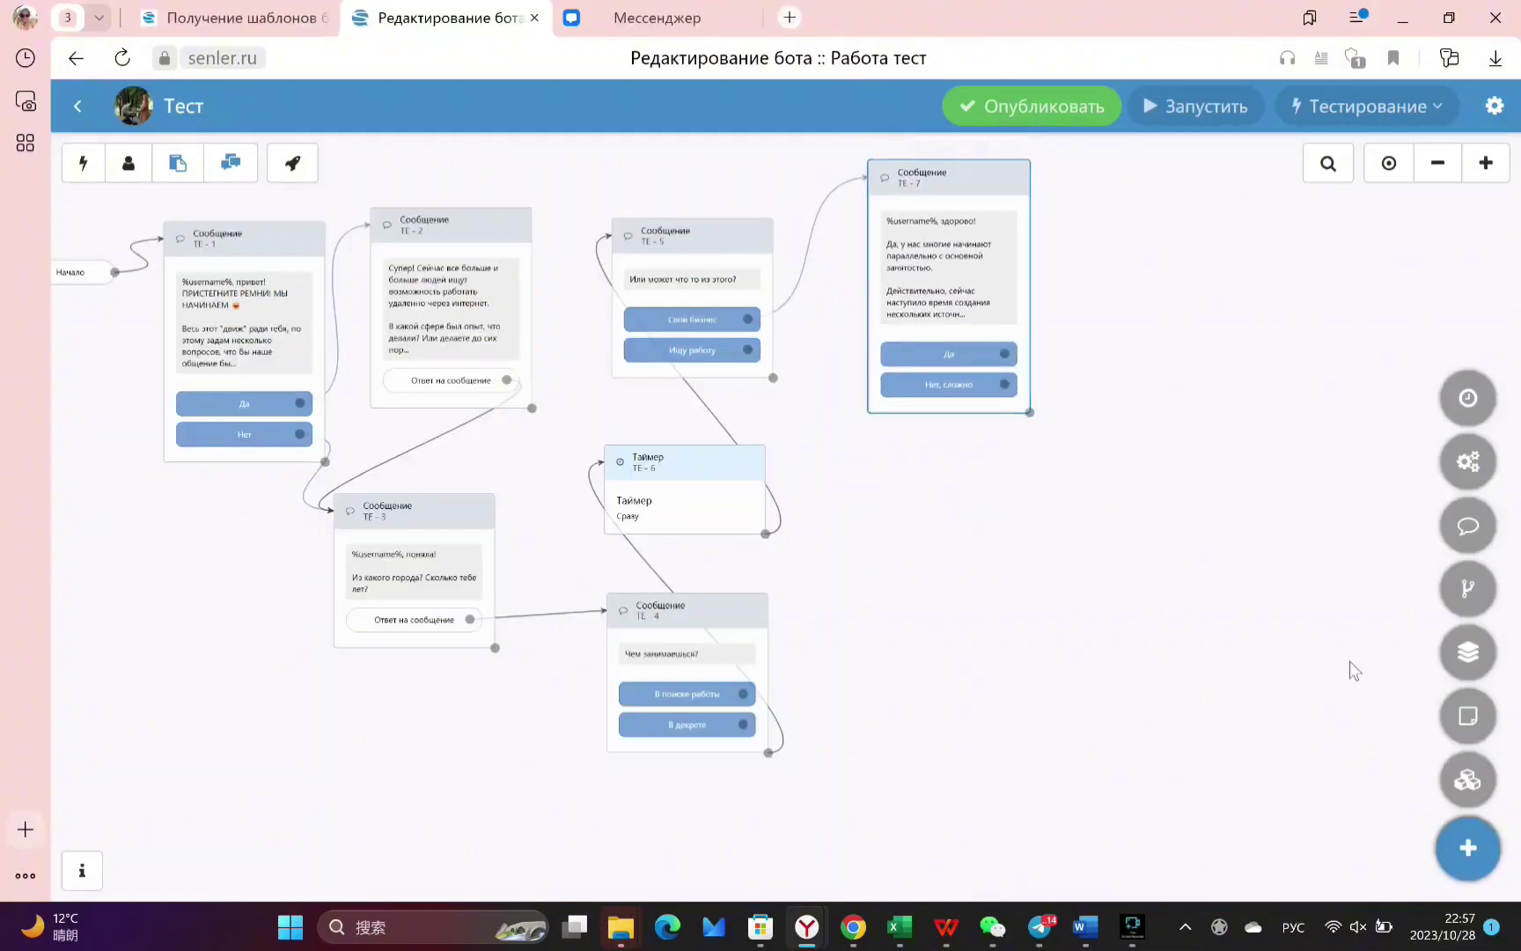
{"action": "left_click", "coordinate": [1466, 525]}
{"action": "left_click_drag", "start_coordinate": [782, 508], "coordinate": [956, 464]}
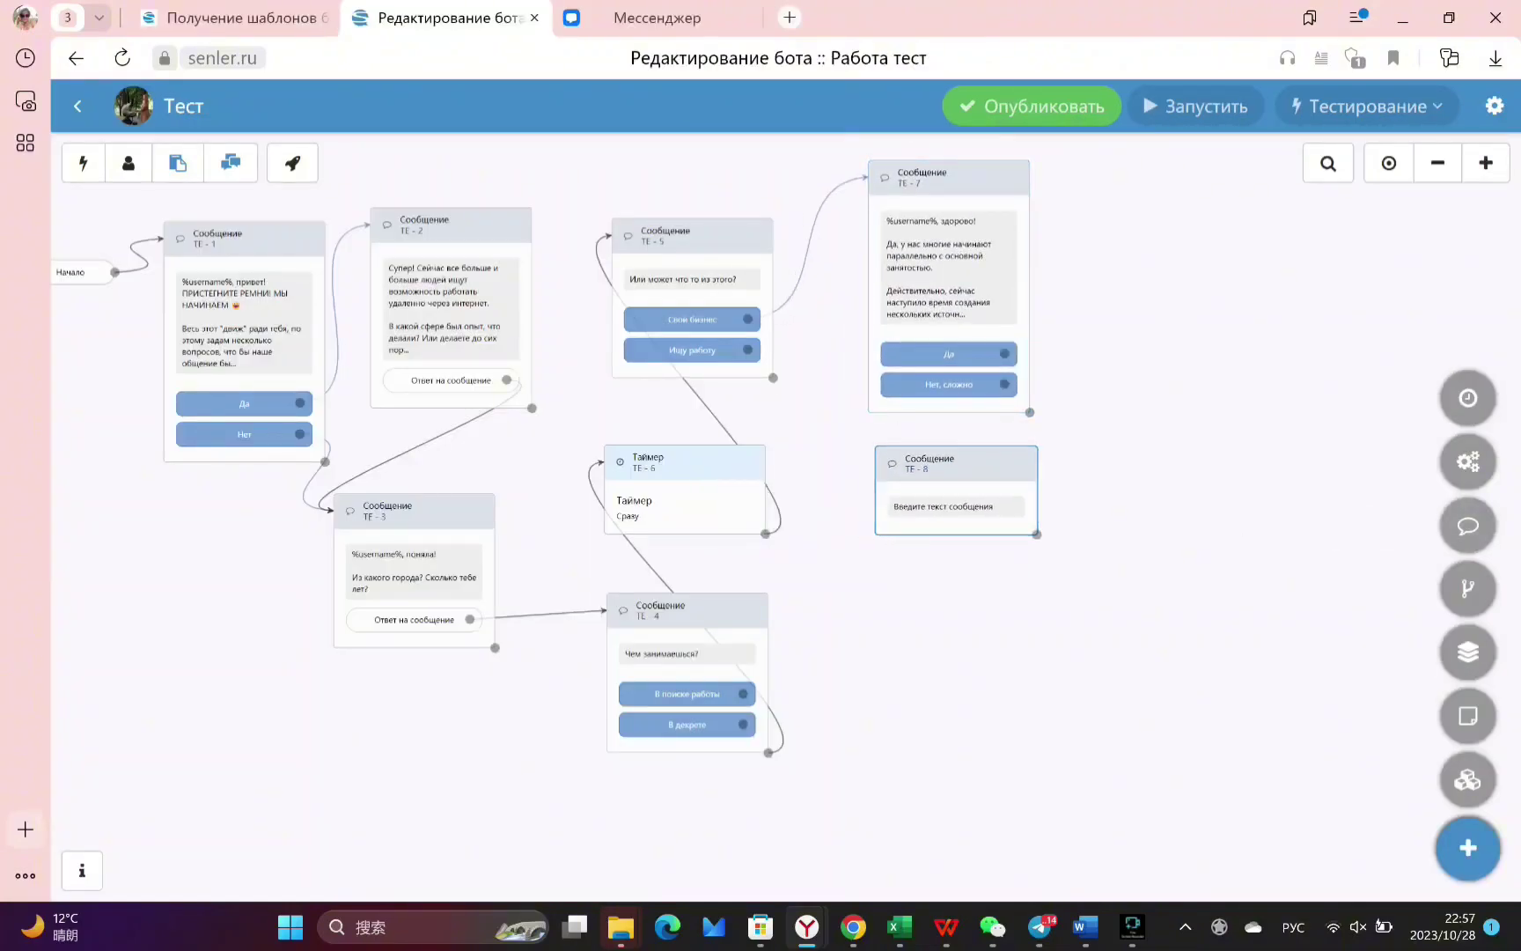
{"action": "left_click", "coordinate": [956, 493]}
{"action": "key", "text": "ctrl+v"}
Add the buttons "Да" and "Нет, сложно" to TE - 8, enable "Клавиатура внутри сообщения" and save the block
{"action": "left_click", "coordinate": [1258, 559]}
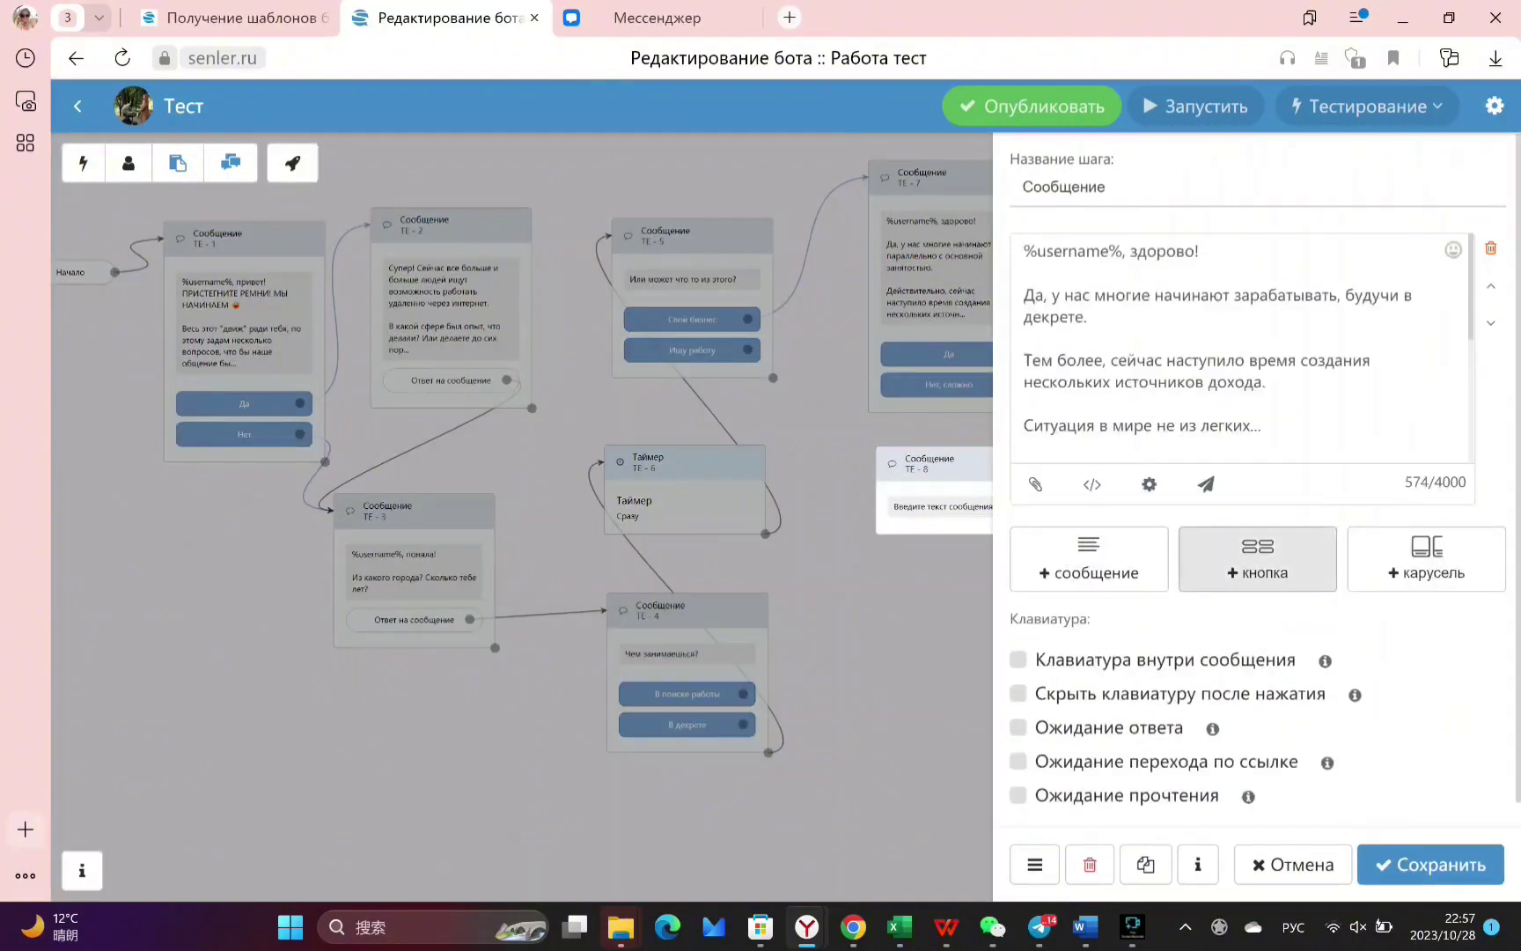
{"action": "left_click", "coordinate": [678, 539]}
{"action": "left_click", "coordinate": [989, 531]}
{"action": "left_click", "coordinate": [730, 345]}
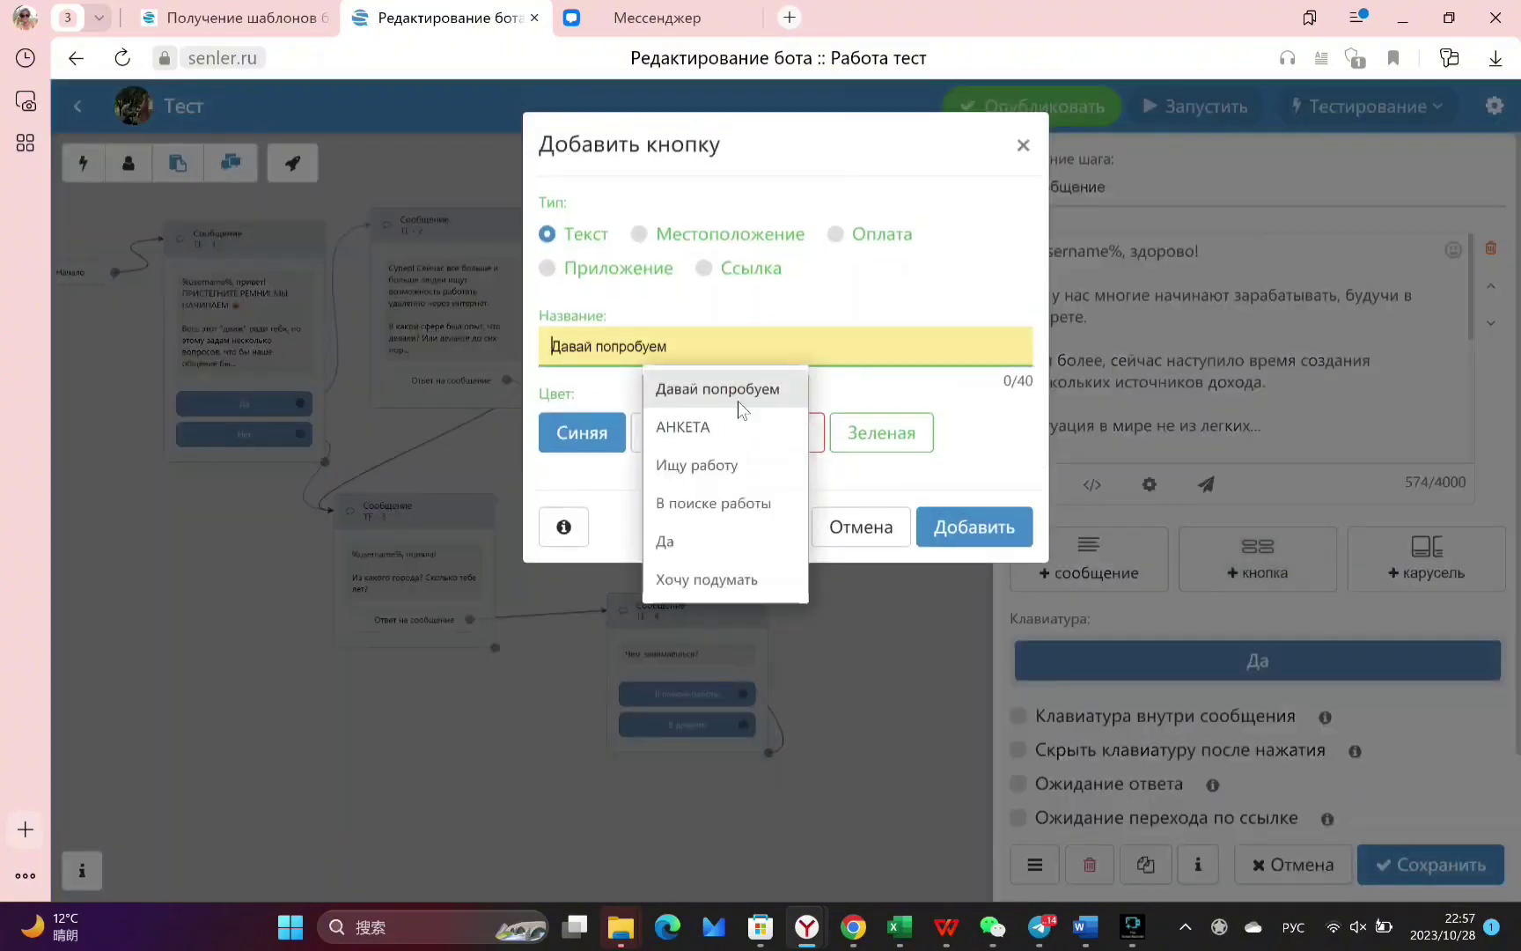
{"action": "type", "text": "Нет, сложно"}
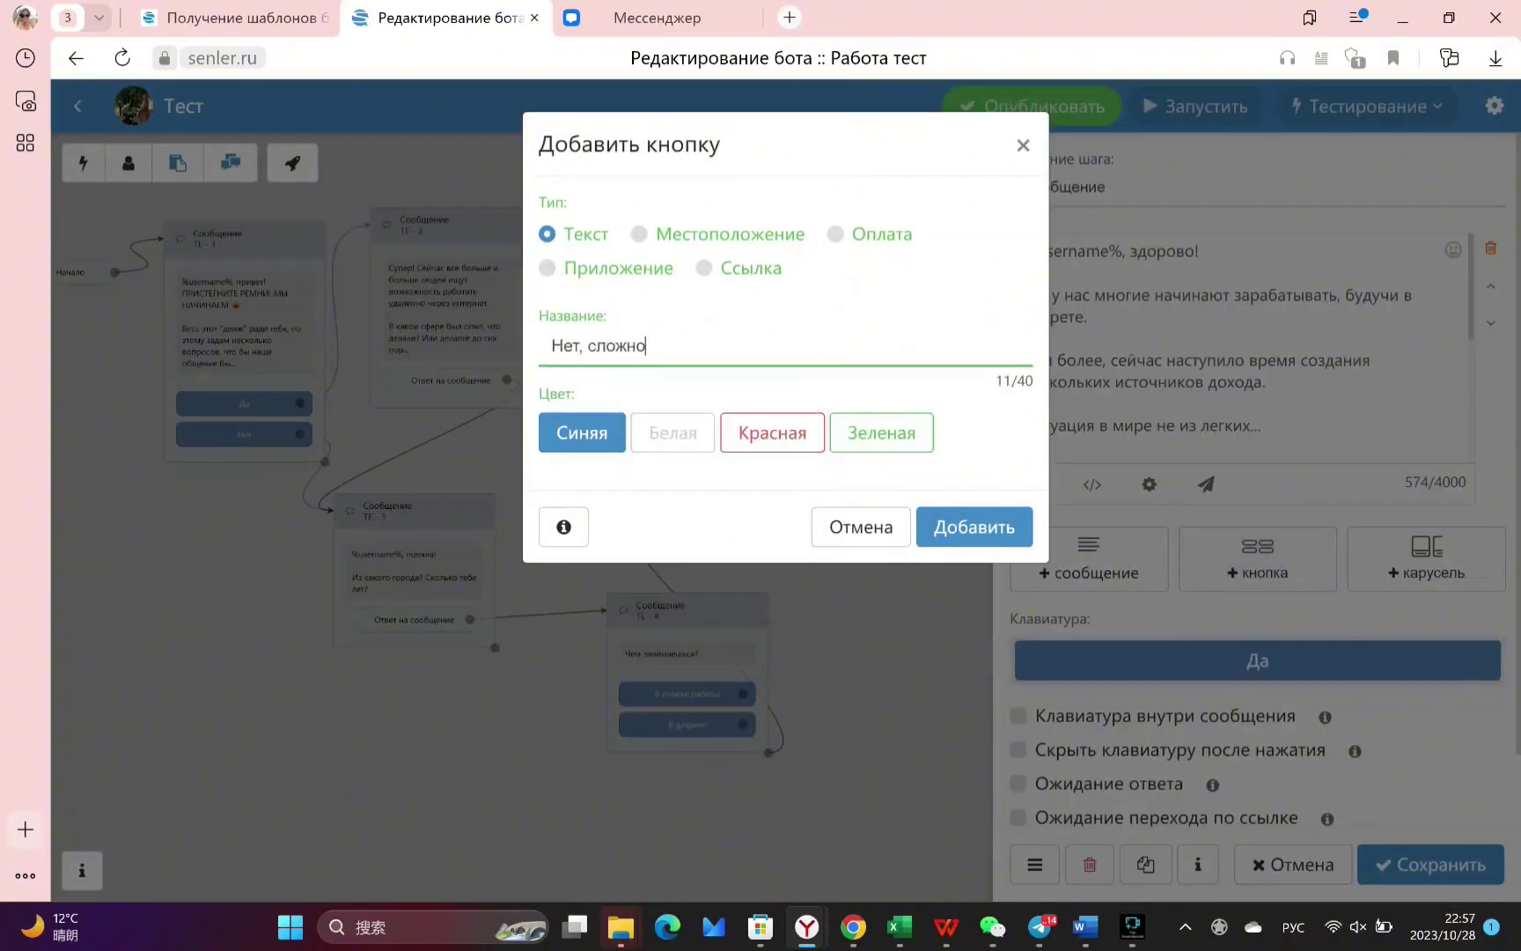
{"action": "left_click", "coordinate": [973, 526]}
{"action": "left_click", "coordinate": [1018, 716]}
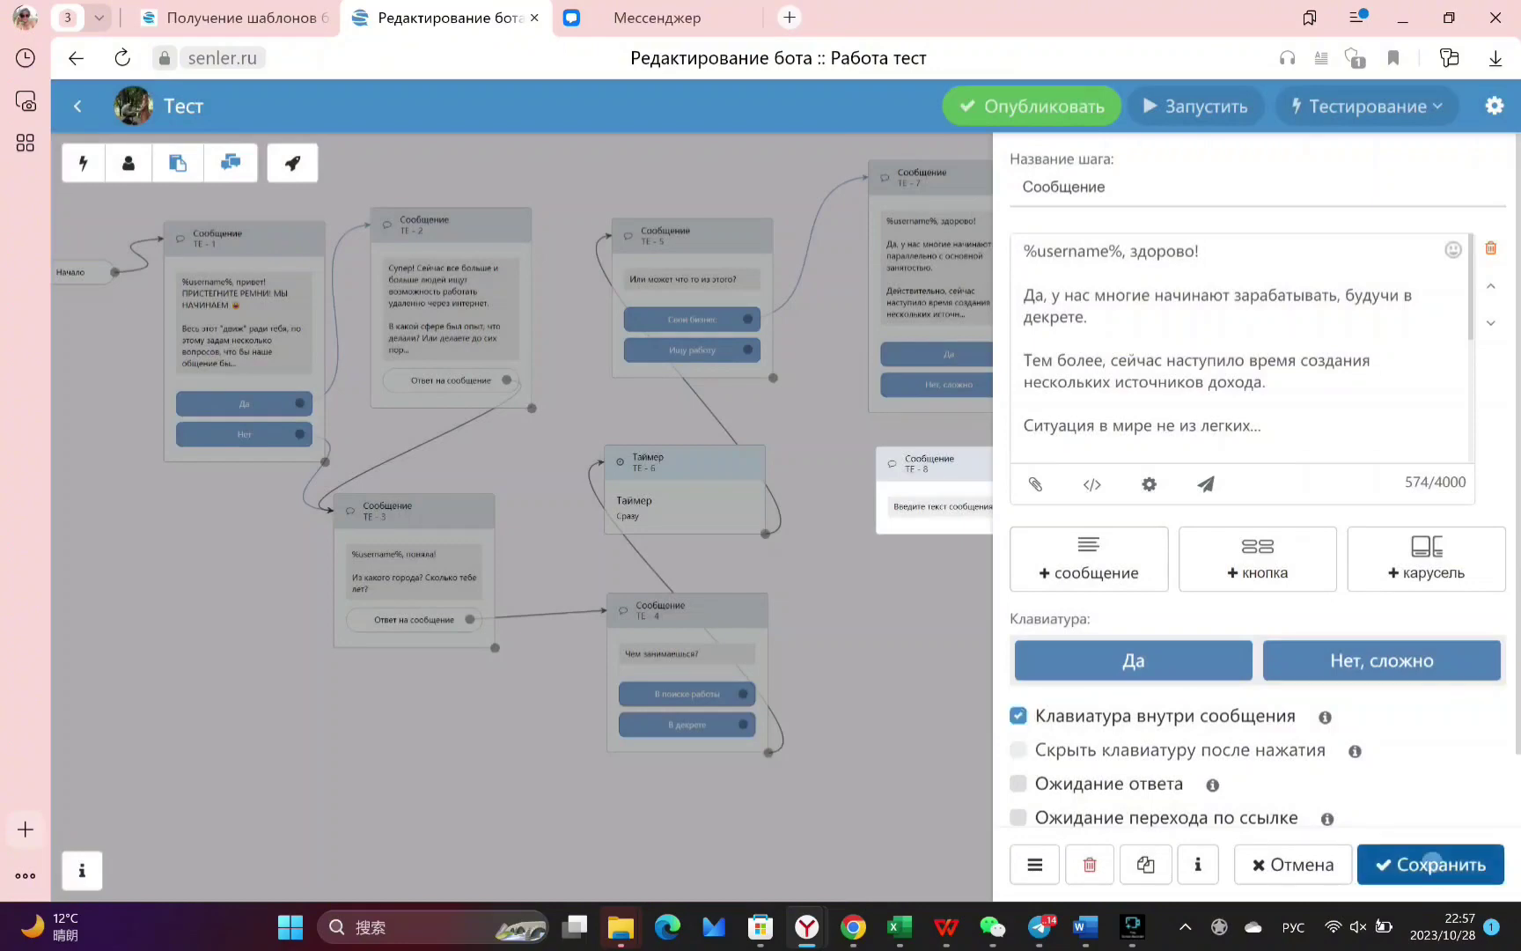
{"action": "left_click", "coordinate": [1430, 864]}
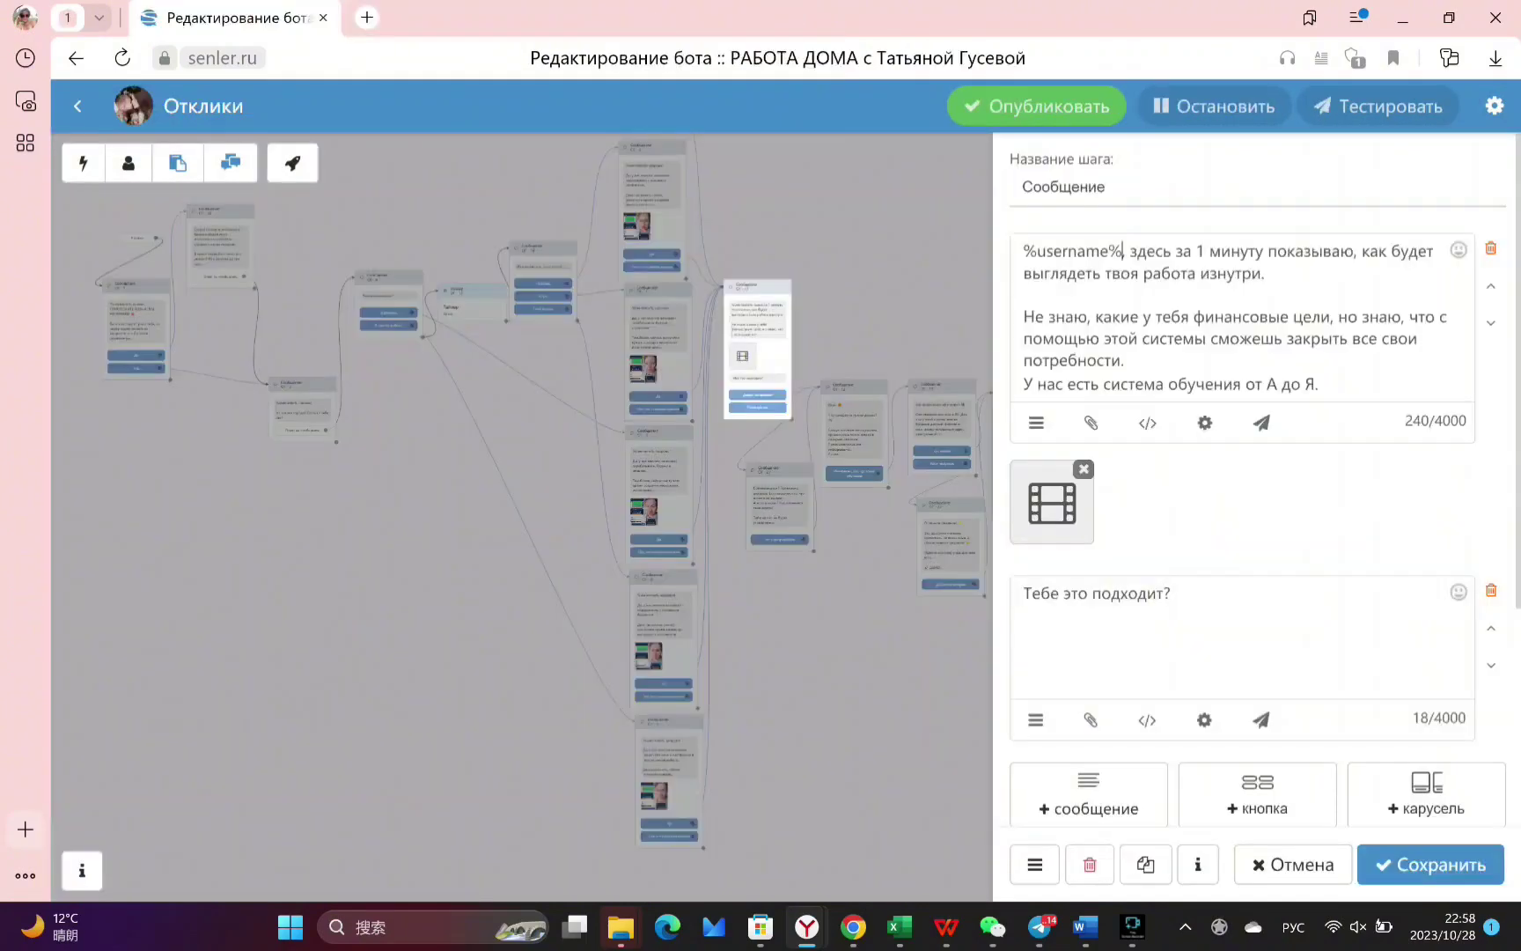
Fill new block TE - 9 with the %username% variable followed by the text copied from the video block of "Отклики"
{"action": "left_click_drag", "start_coordinate": [1124, 250], "coordinate": [1318, 384]}
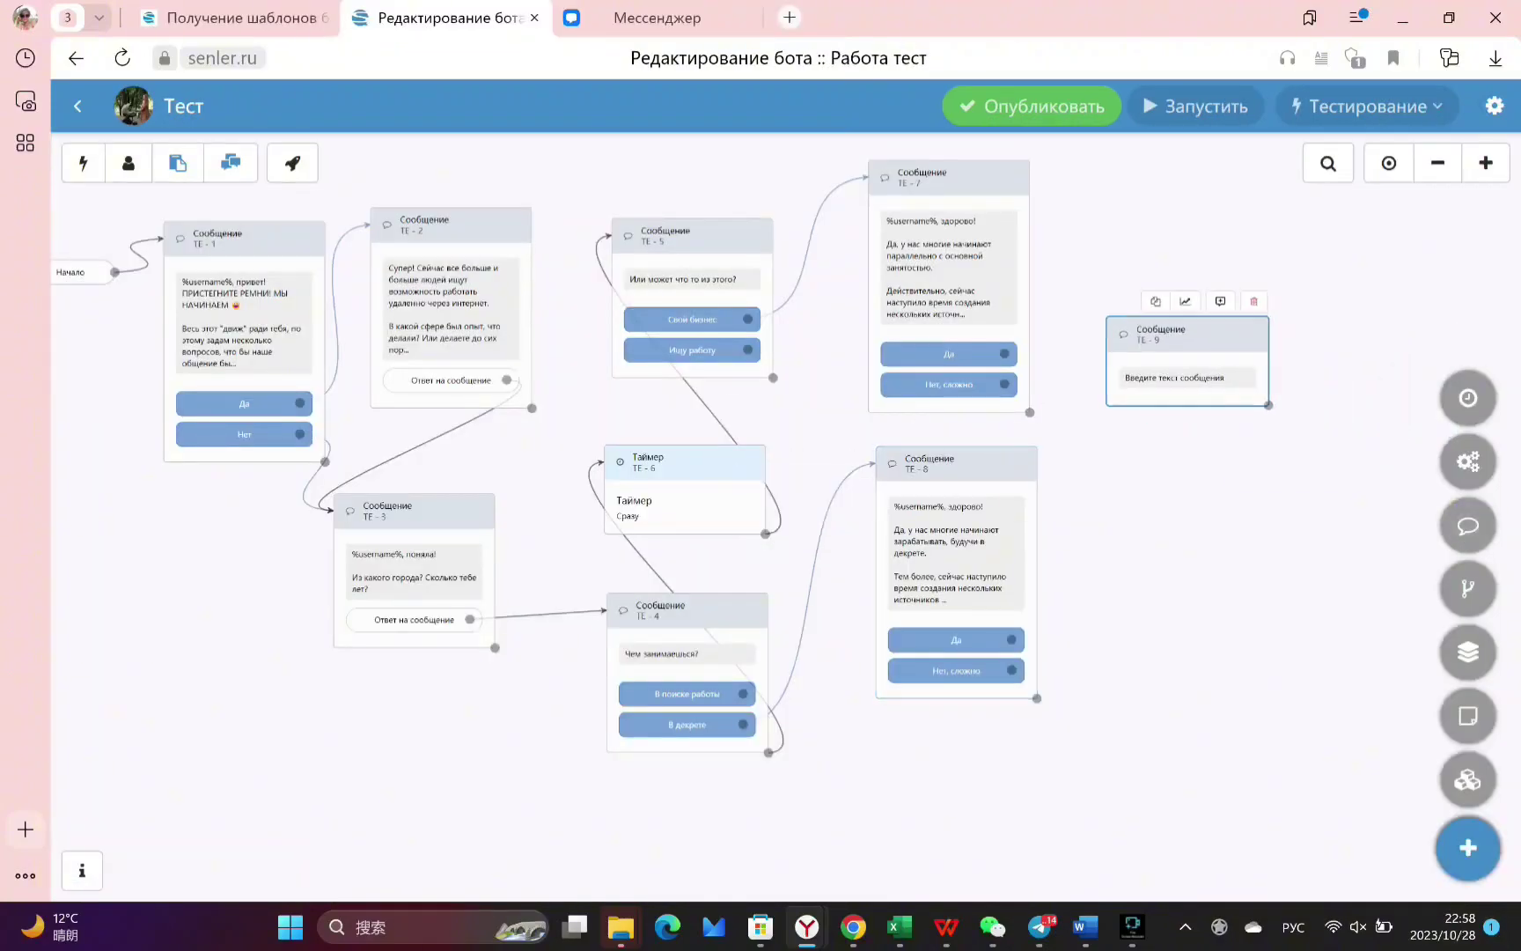
{"action": "left_click", "coordinate": [1188, 361]}
{"action": "left_click", "coordinate": [1091, 378]}
{"action": "left_click", "coordinate": [575, 221]}
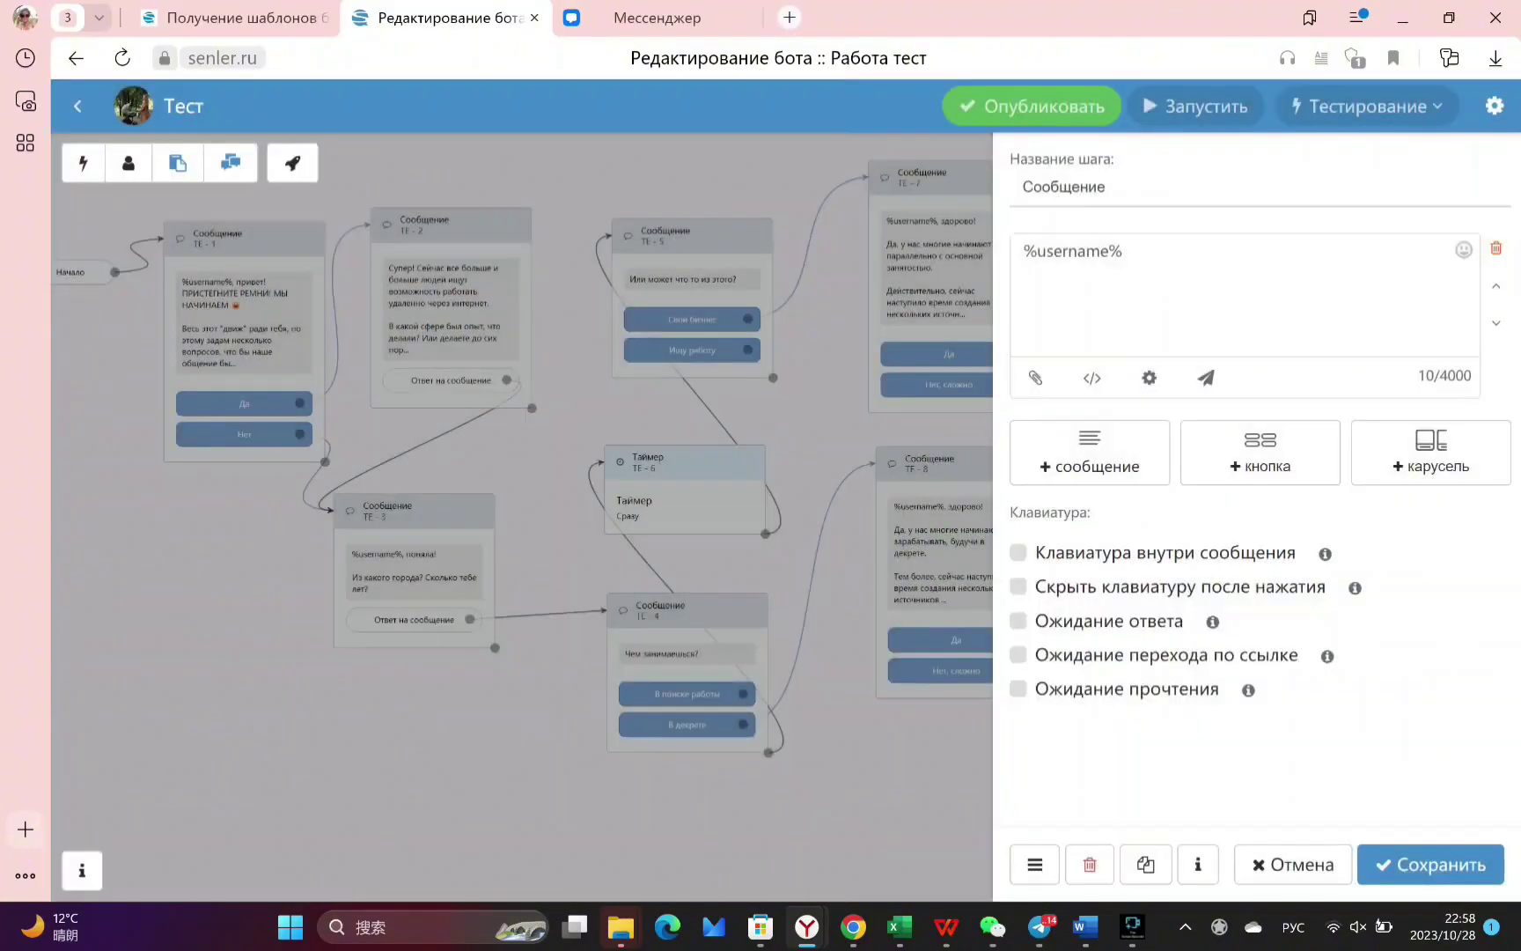
{"action": "type", "text": ", здесь за 1 минуту показываю, как будет выглядеть твоя работа изнутри.  Не знаю, какие у тебя финансовые цели, но знаю, что с помощью этой системы сможешь закрыть все свои потребности. У нас есть система обучения от А до Я."}
Enable the in-message keyboard in TE - 9, add a second message "Тебе это подходит?" with buttons "Да" and "Нет", and save
{"action": "left_click", "coordinate": [1017, 597]}
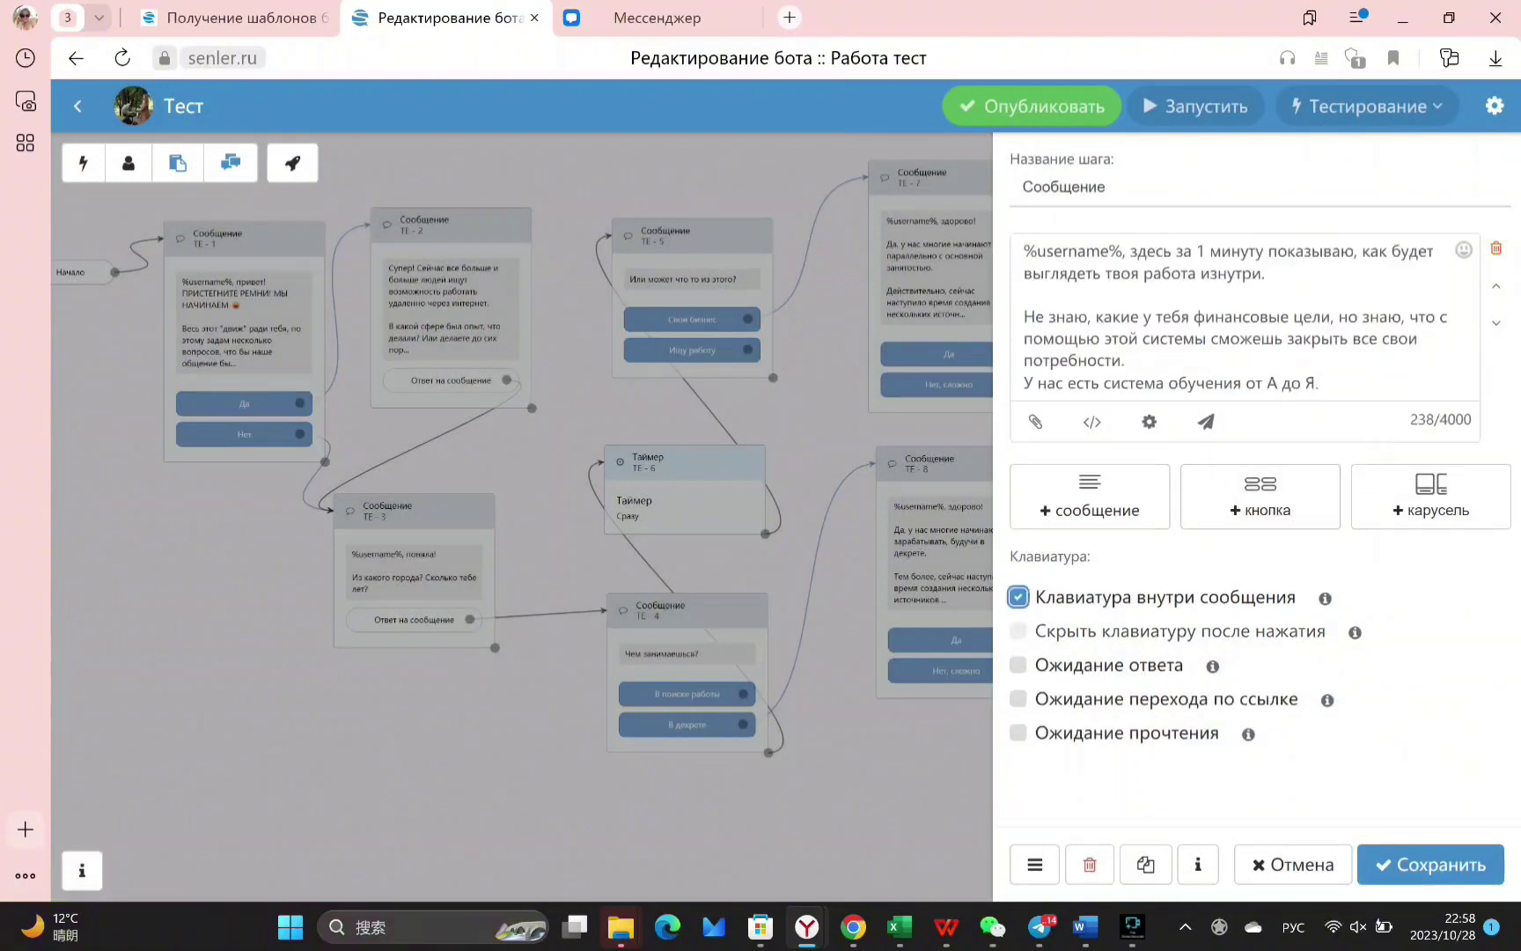
{"action": "left_click", "coordinate": [1036, 423]}
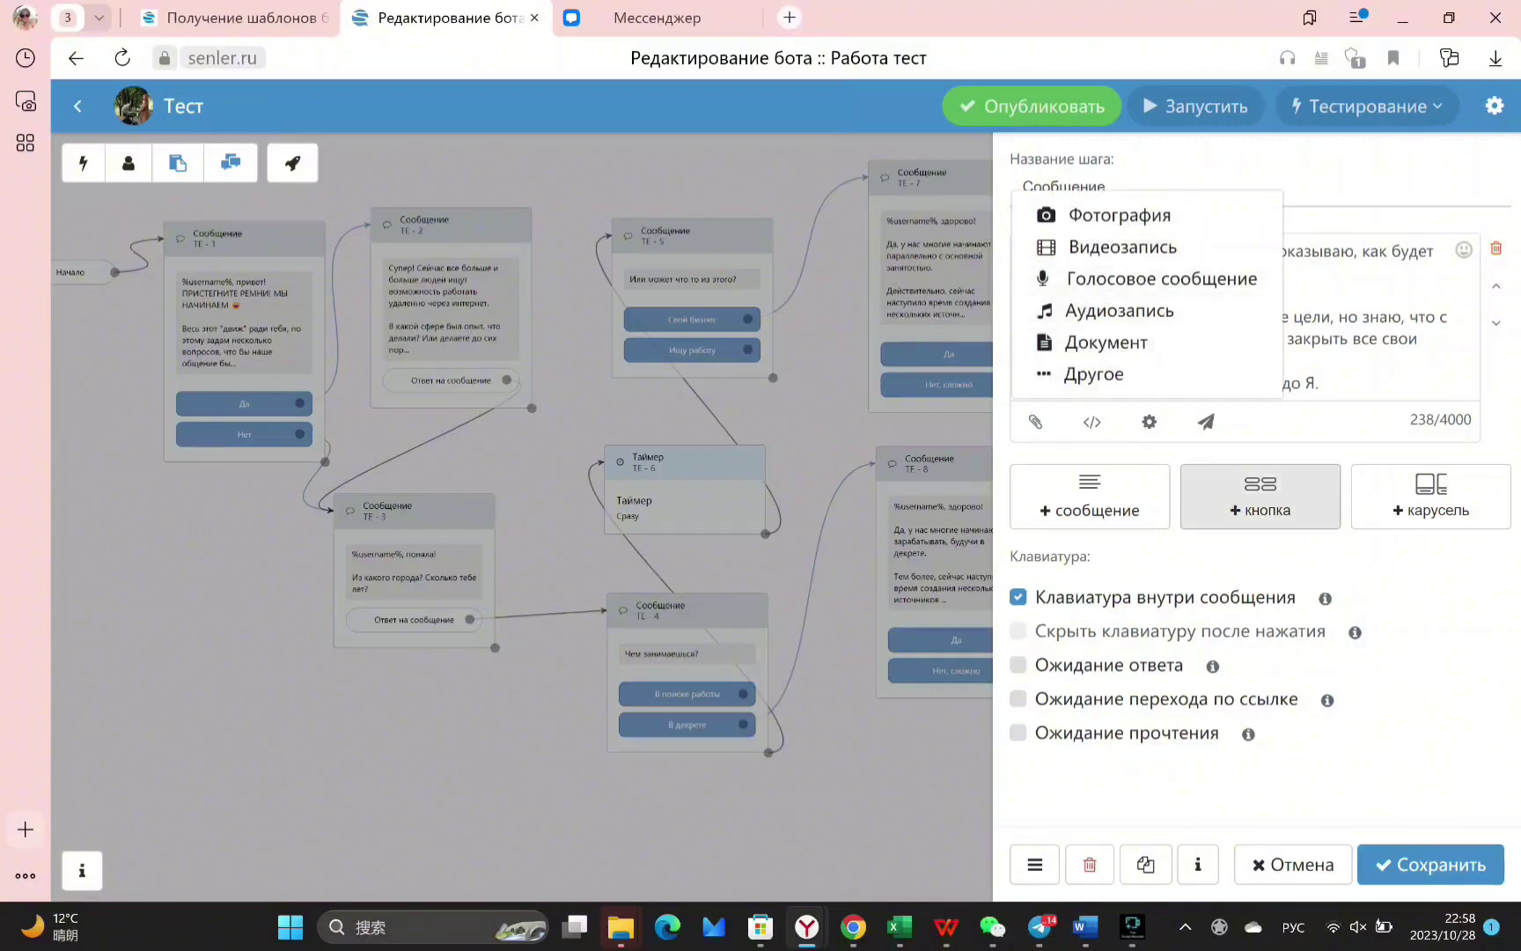
{"action": "left_click", "coordinate": [1261, 497]}
{"action": "type", "text": "Да"}
{"action": "left_click", "coordinate": [973, 527]}
{"action": "left_click", "coordinate": [1257, 700]}
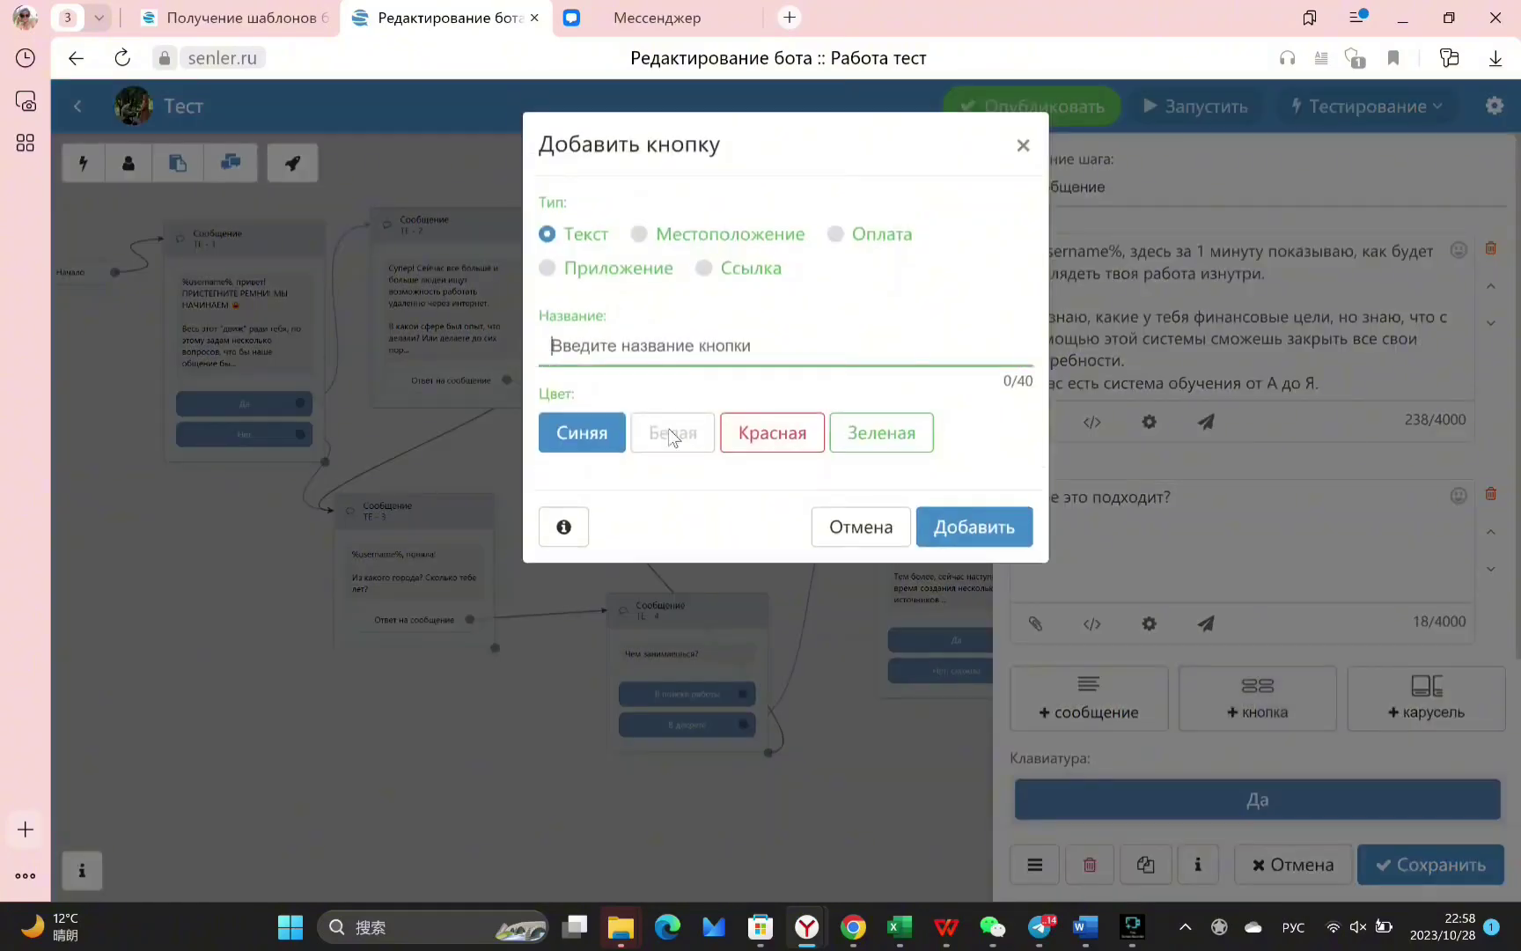
{"action": "type", "text": "Нет"}
{"action": "left_click", "coordinate": [974, 527]}
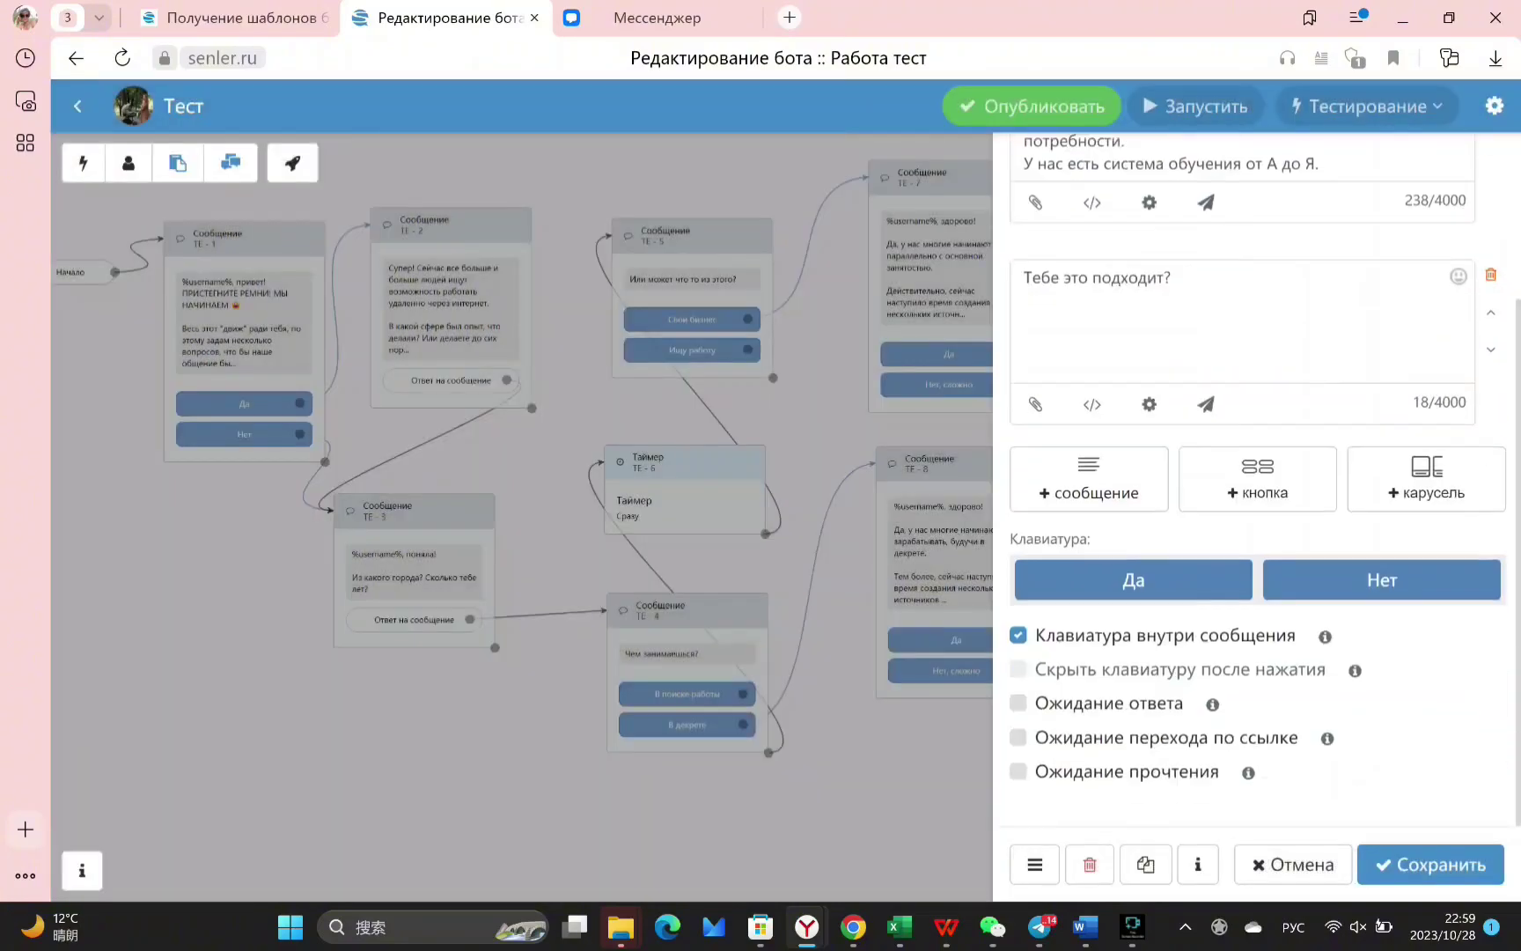
{"action": "left_click", "coordinate": [1431, 864]}
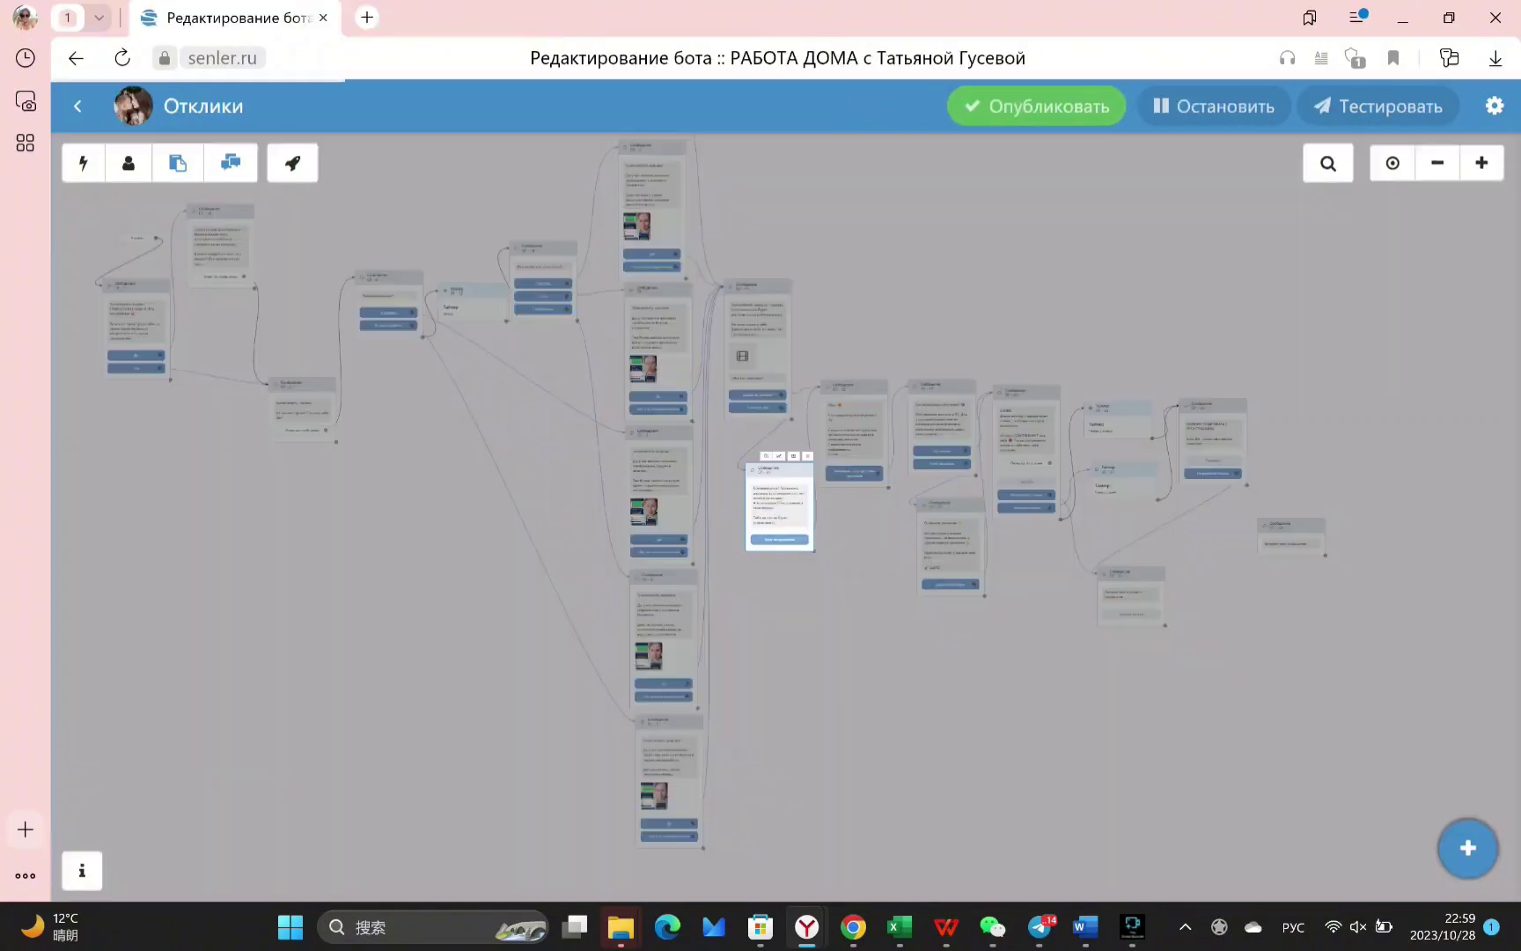
Examine the remaining message blocks of the "Отклики" bot and the settings for adding a "Ссылка" button
{"action": "left_click", "coordinate": [852, 430]}
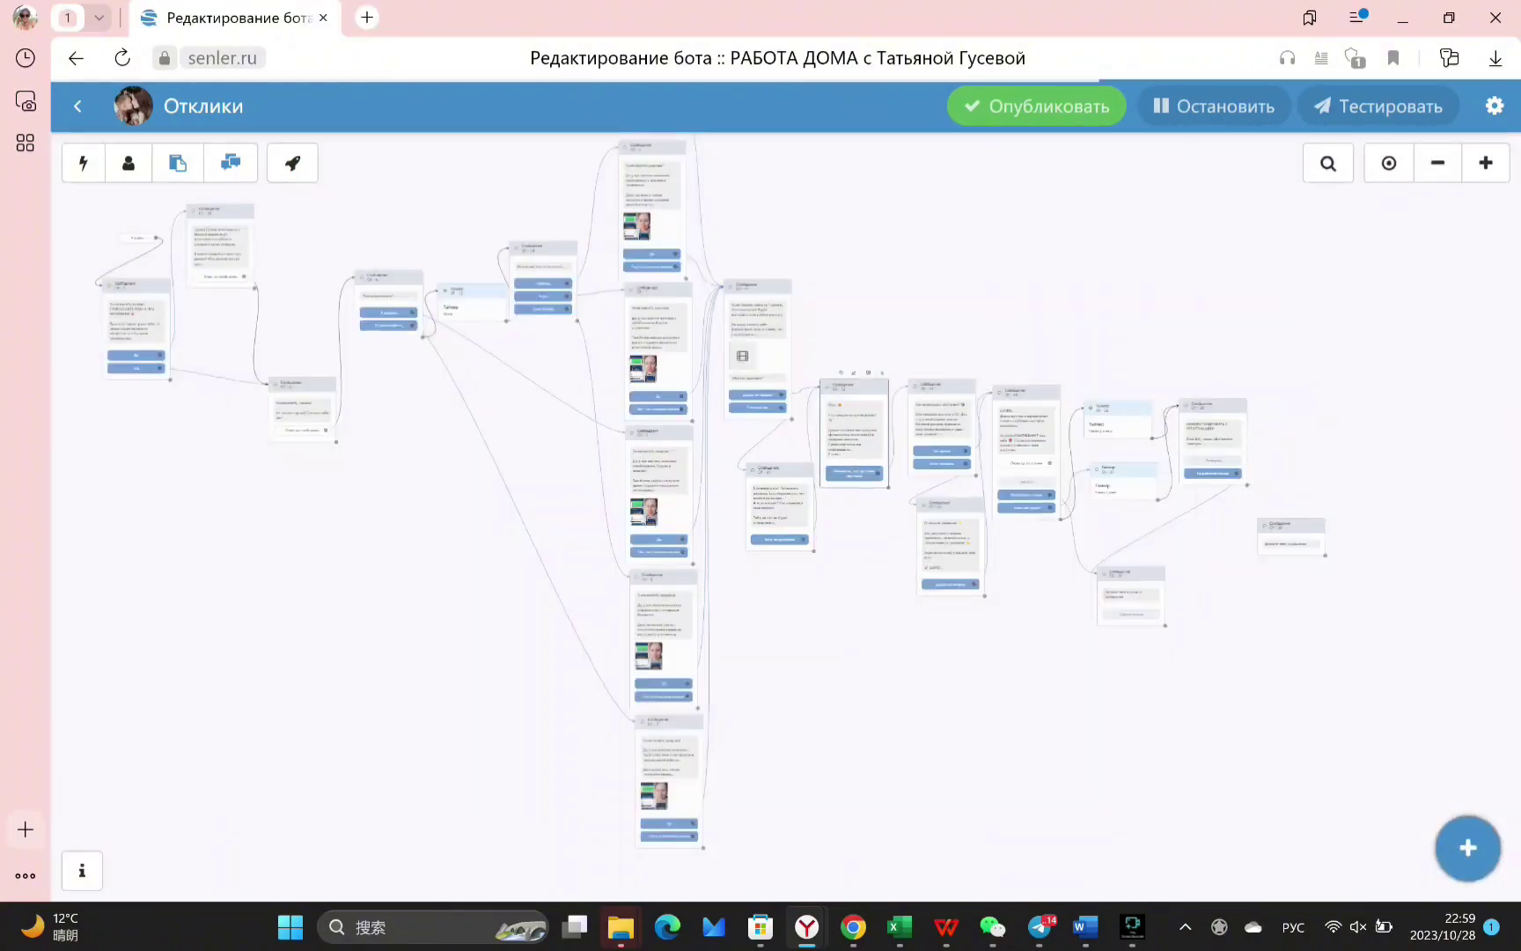
{"action": "left_click", "coordinate": [852, 430]}
{"action": "left_click", "coordinate": [940, 429]}
{"action": "left_click", "coordinate": [1214, 436]}
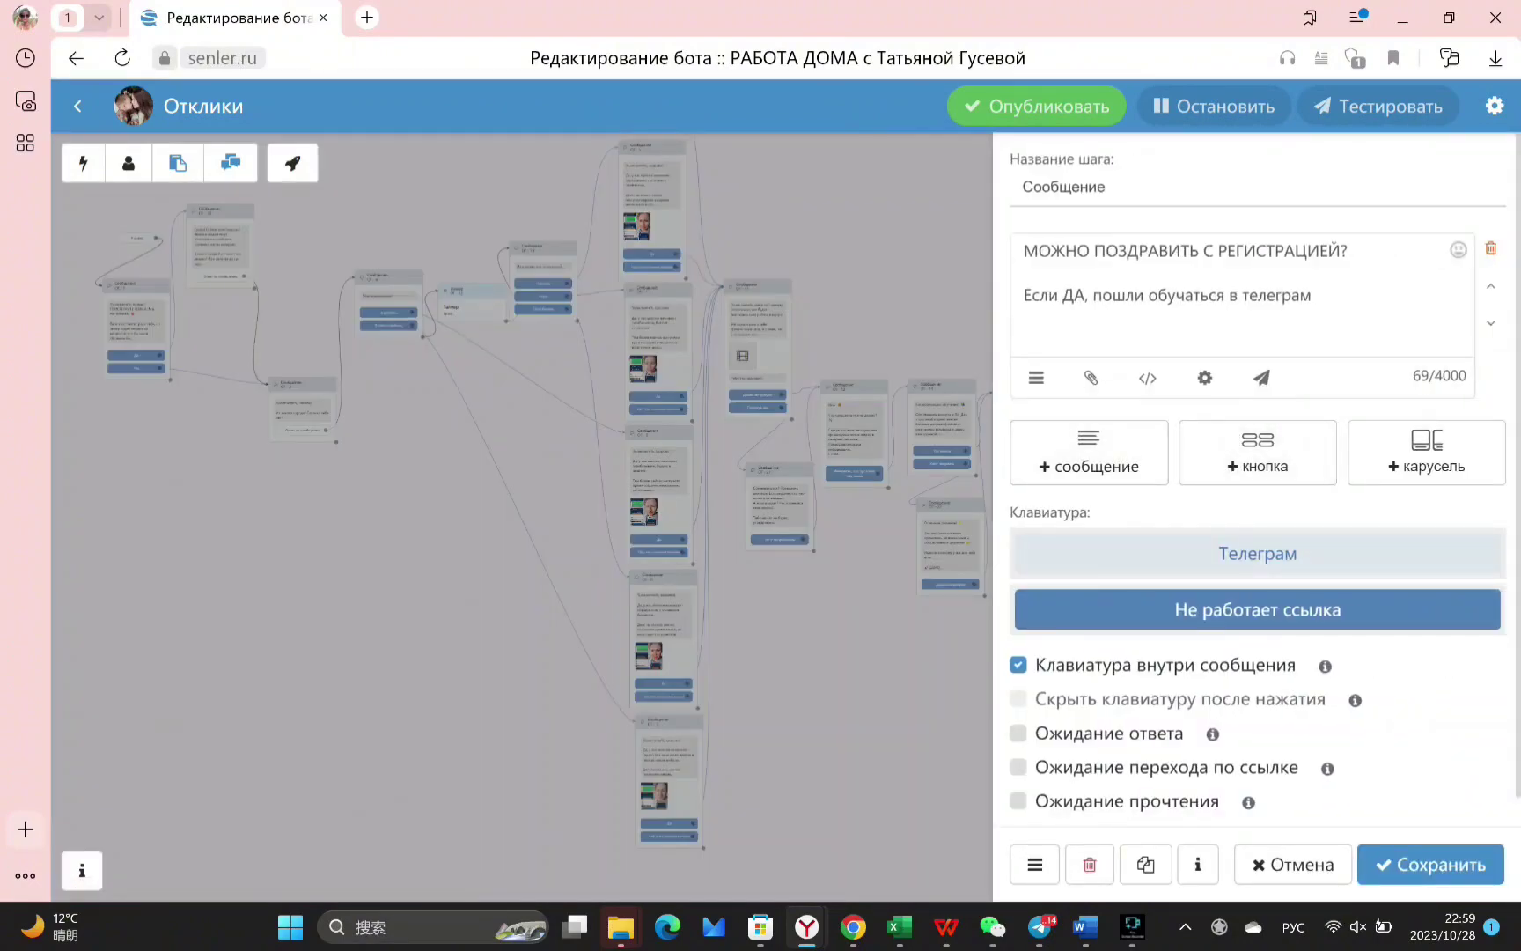
{"action": "left_click", "coordinate": [1257, 452]}
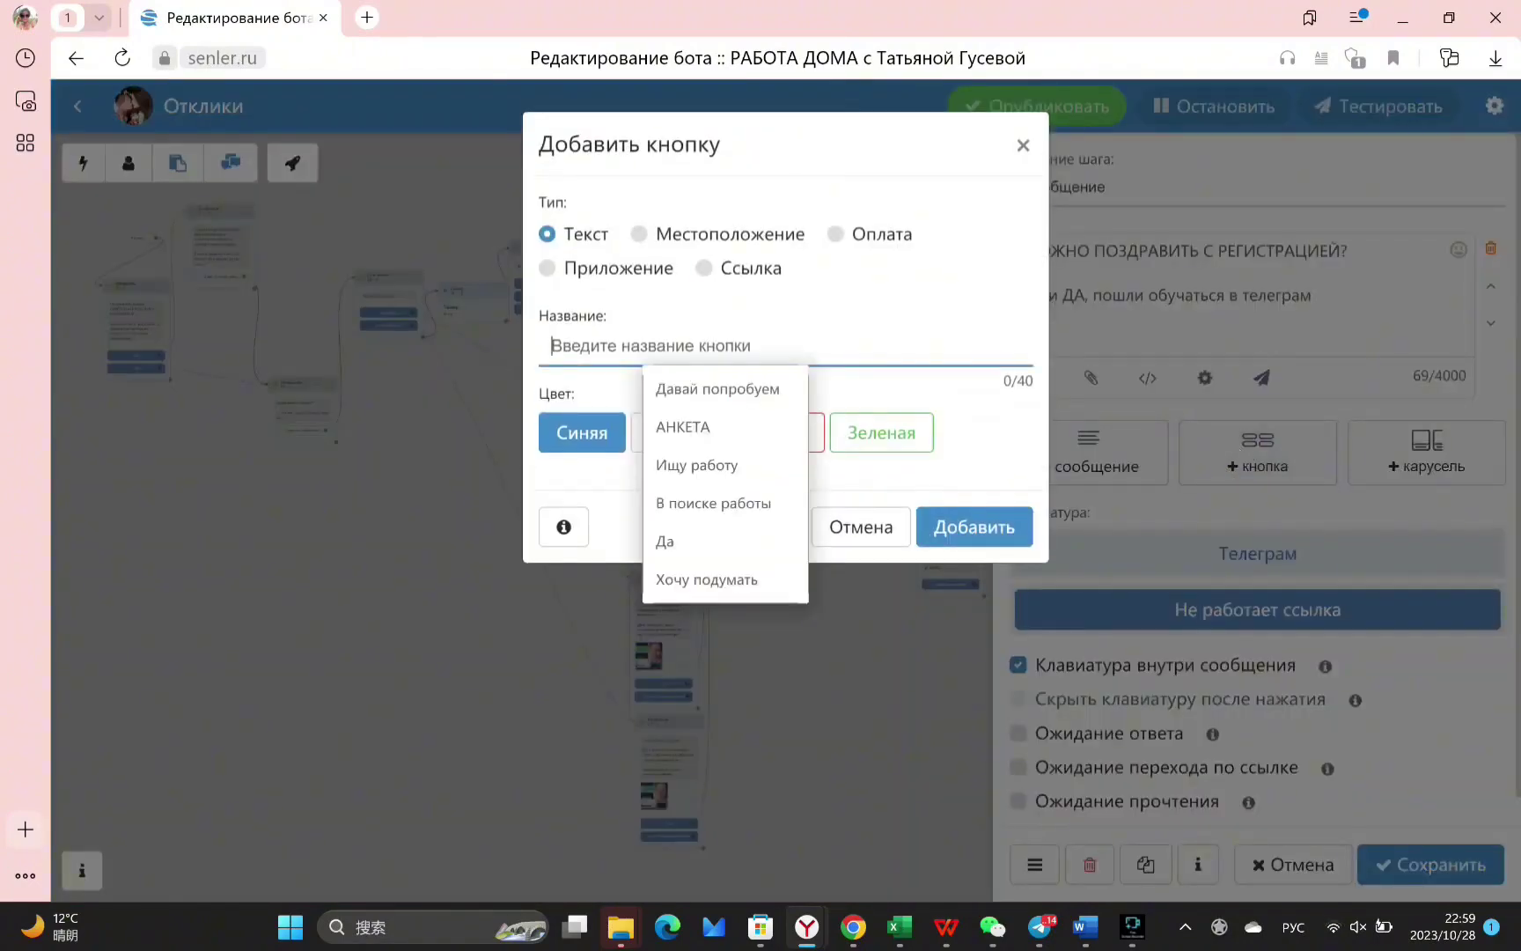
{"action": "left_click", "coordinate": [704, 268]}
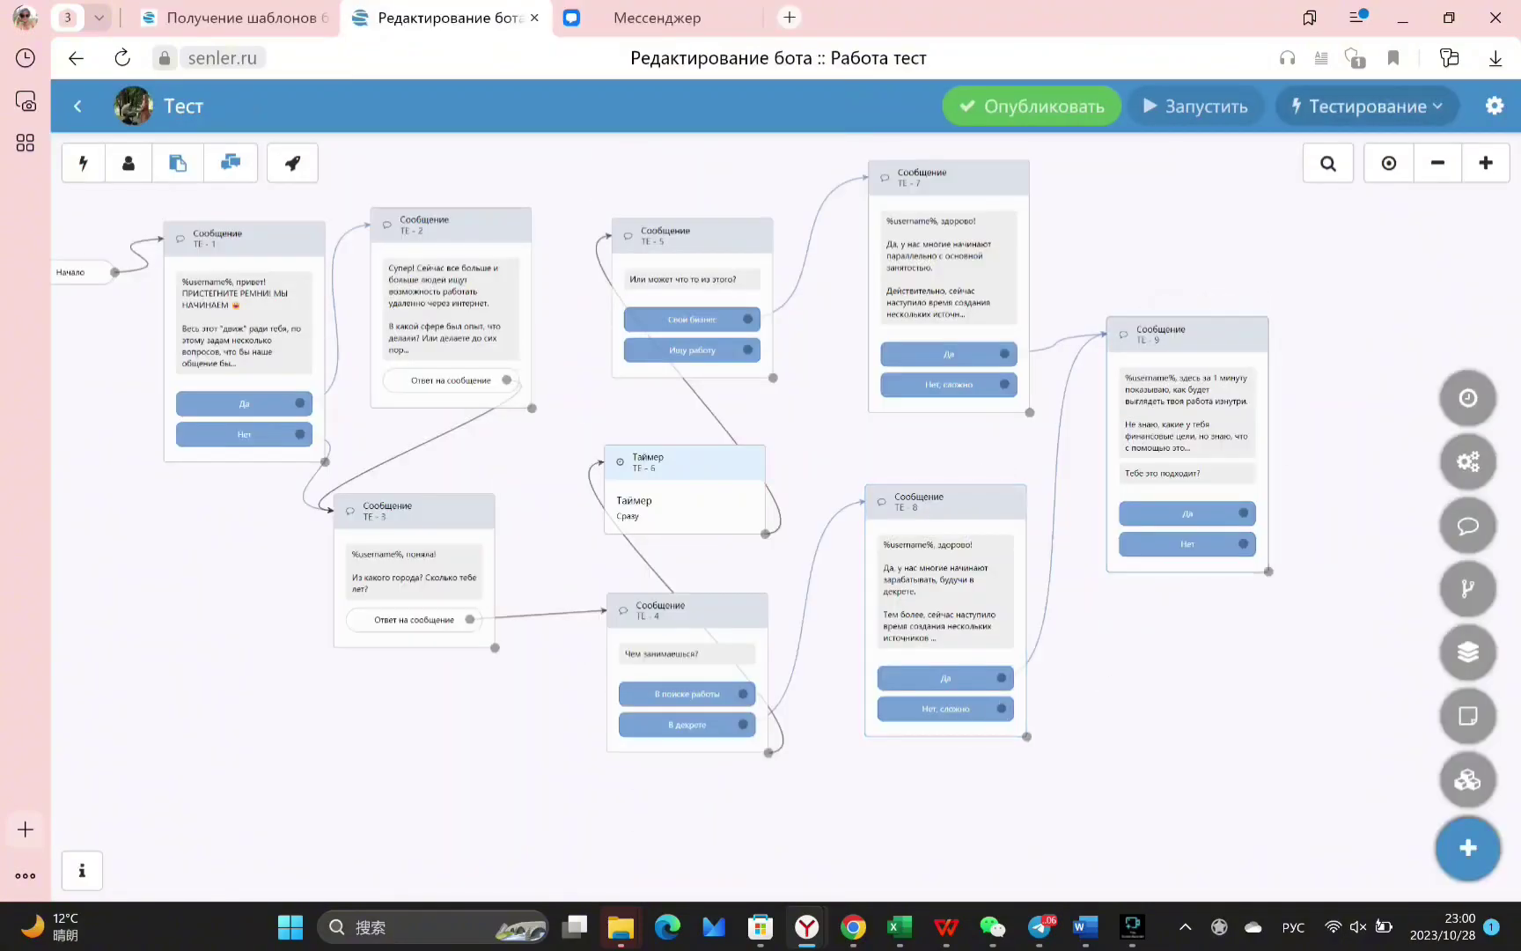
Start a test run of the extended "Тест" bot and switch to the "Работа тест" chat in the VK messenger
{"action": "left_click", "coordinate": [1378, 106]}
{"action": "left_click", "coordinate": [1328, 158]}
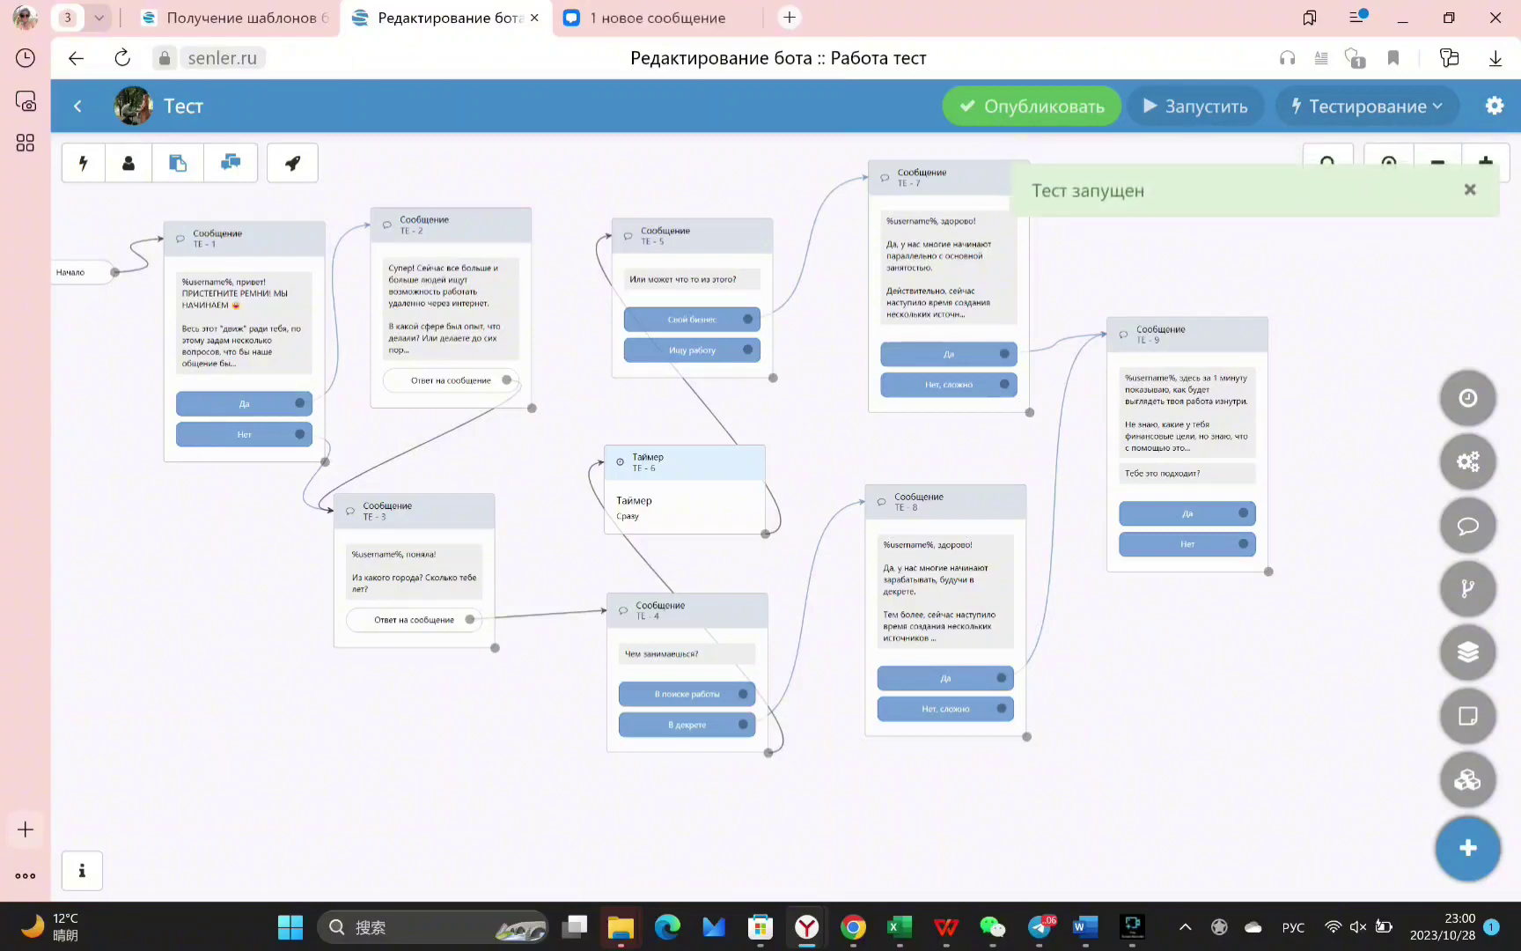
{"action": "left_click", "coordinate": [655, 18]}
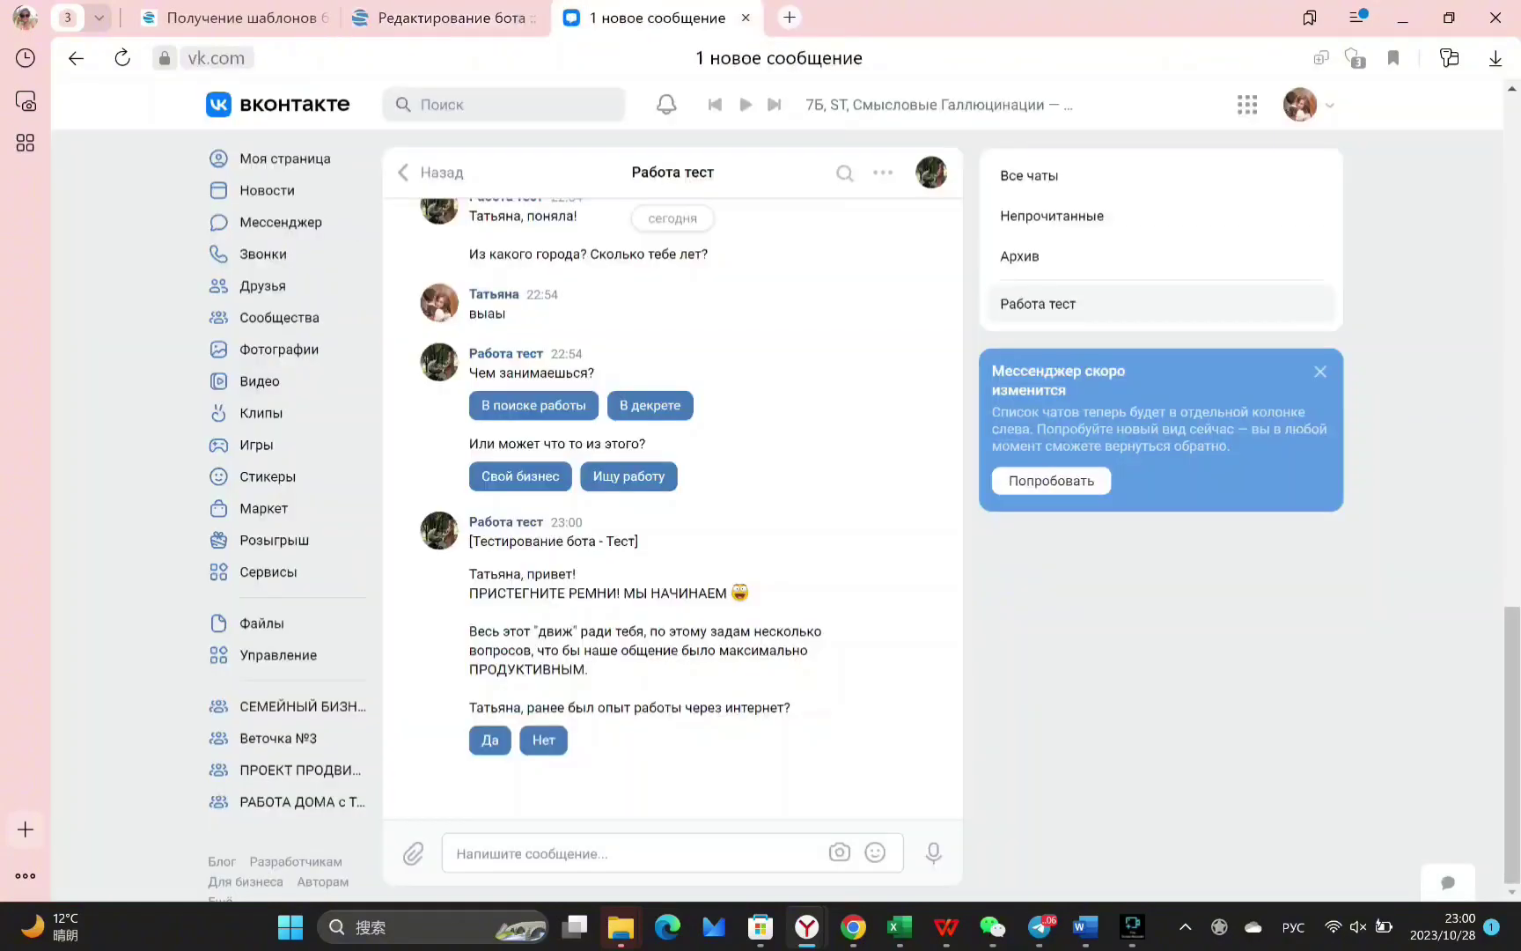
Test the bot by answering "Да", sending "апы" and "ываыв", choosing "В декрете" and answering "Да" to the follow-up question
{"action": "left_click", "coordinate": [490, 739]}
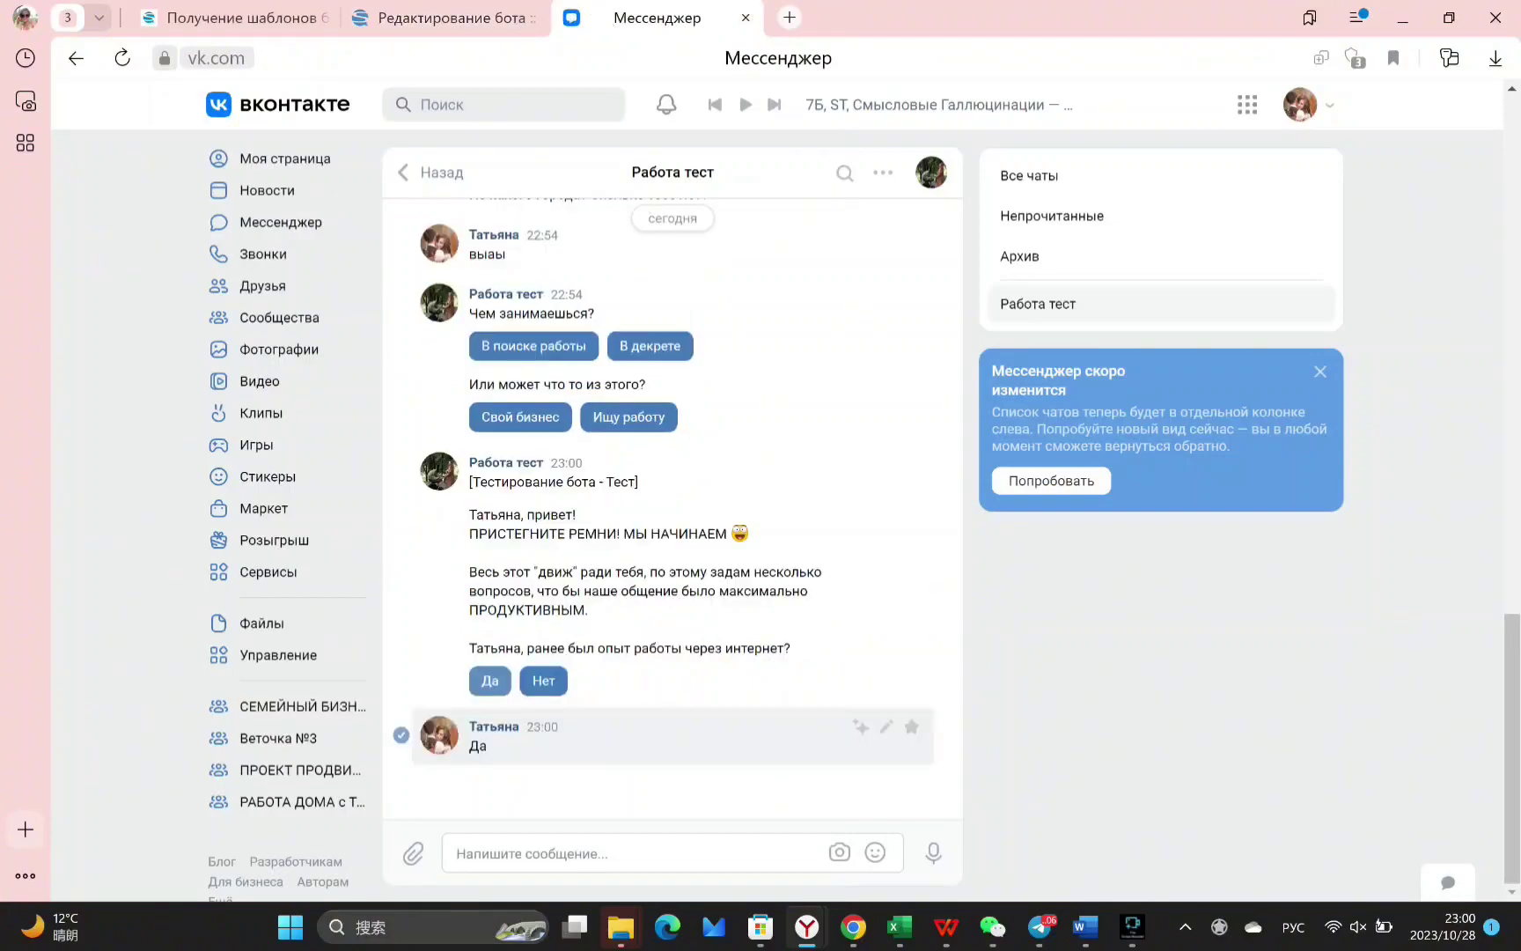
{"action": "type", "text": "апы"}
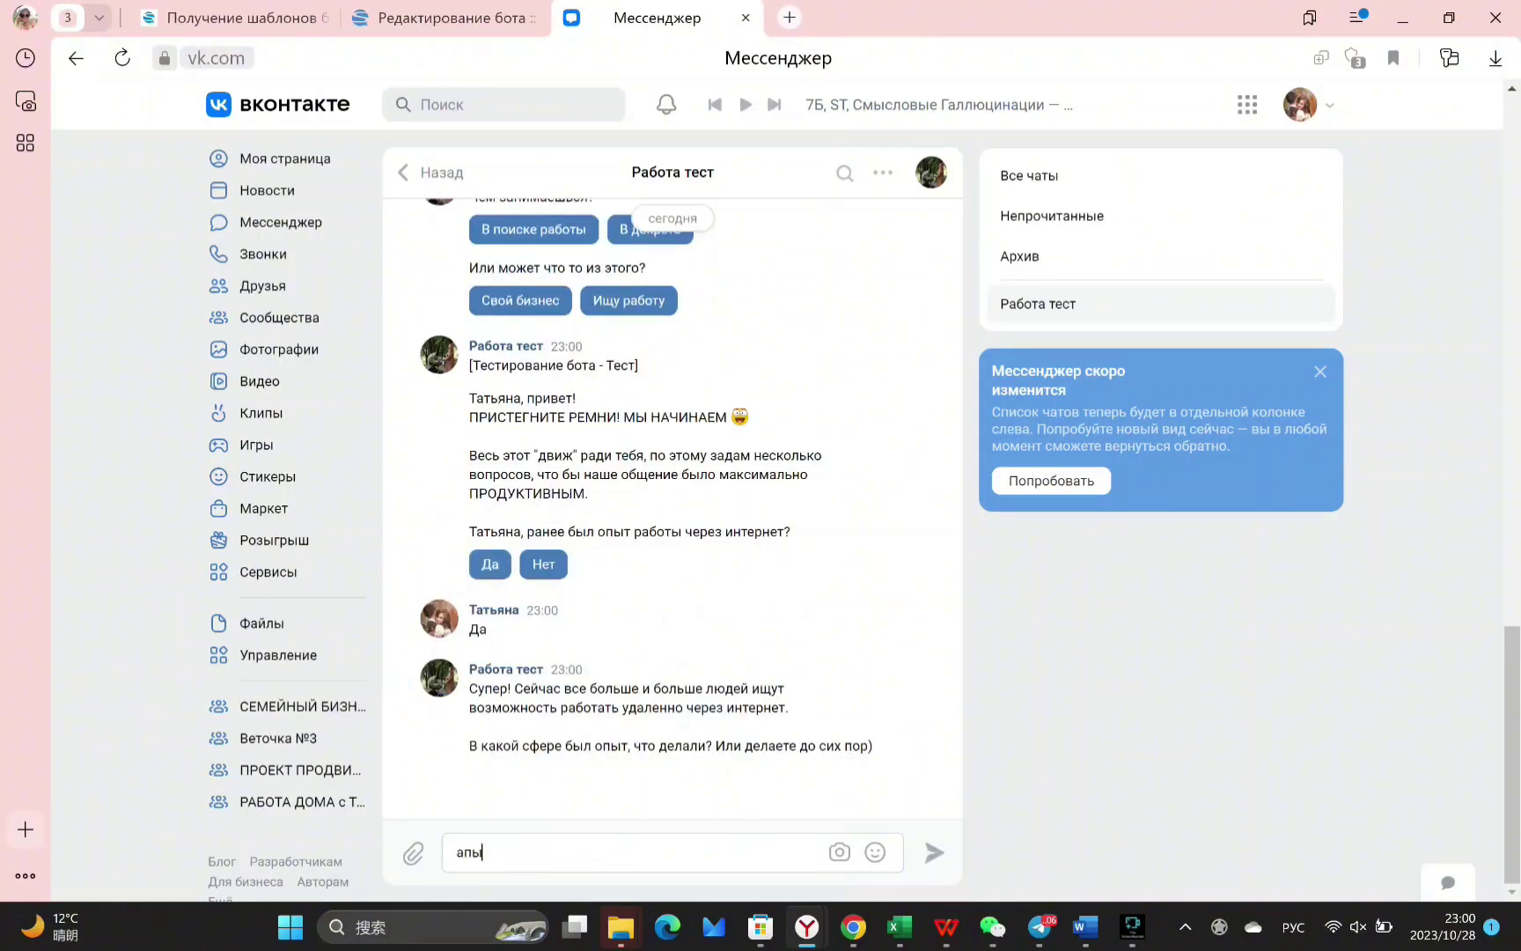
{"action": "key", "text": "Return"}
{"action": "type", "text": "ываыв"}
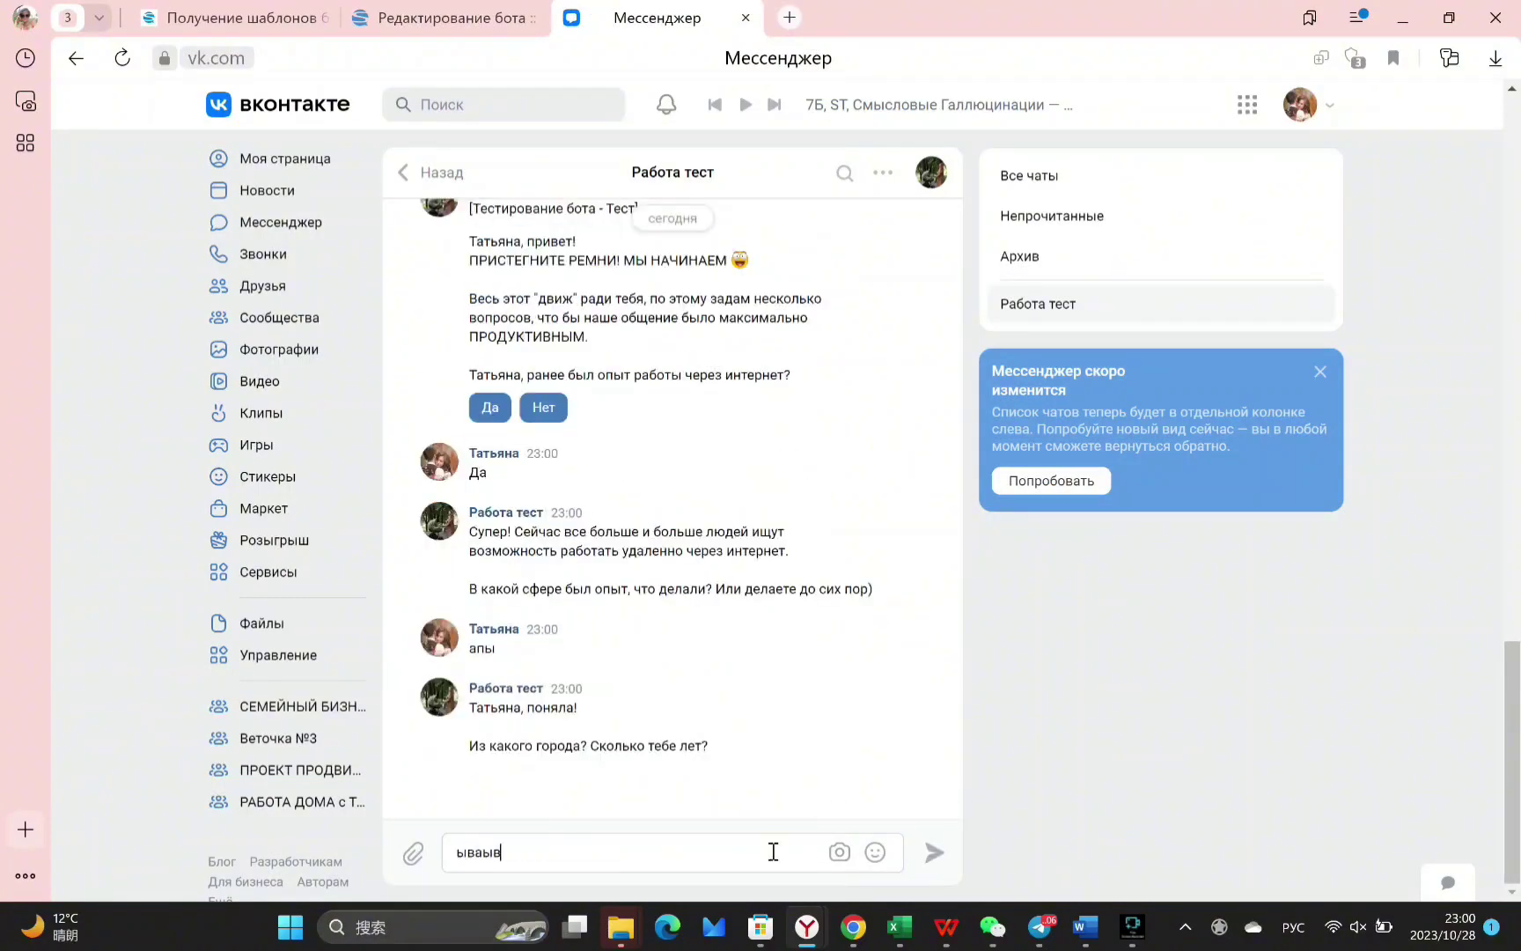
{"action": "left_click", "coordinate": [934, 852]}
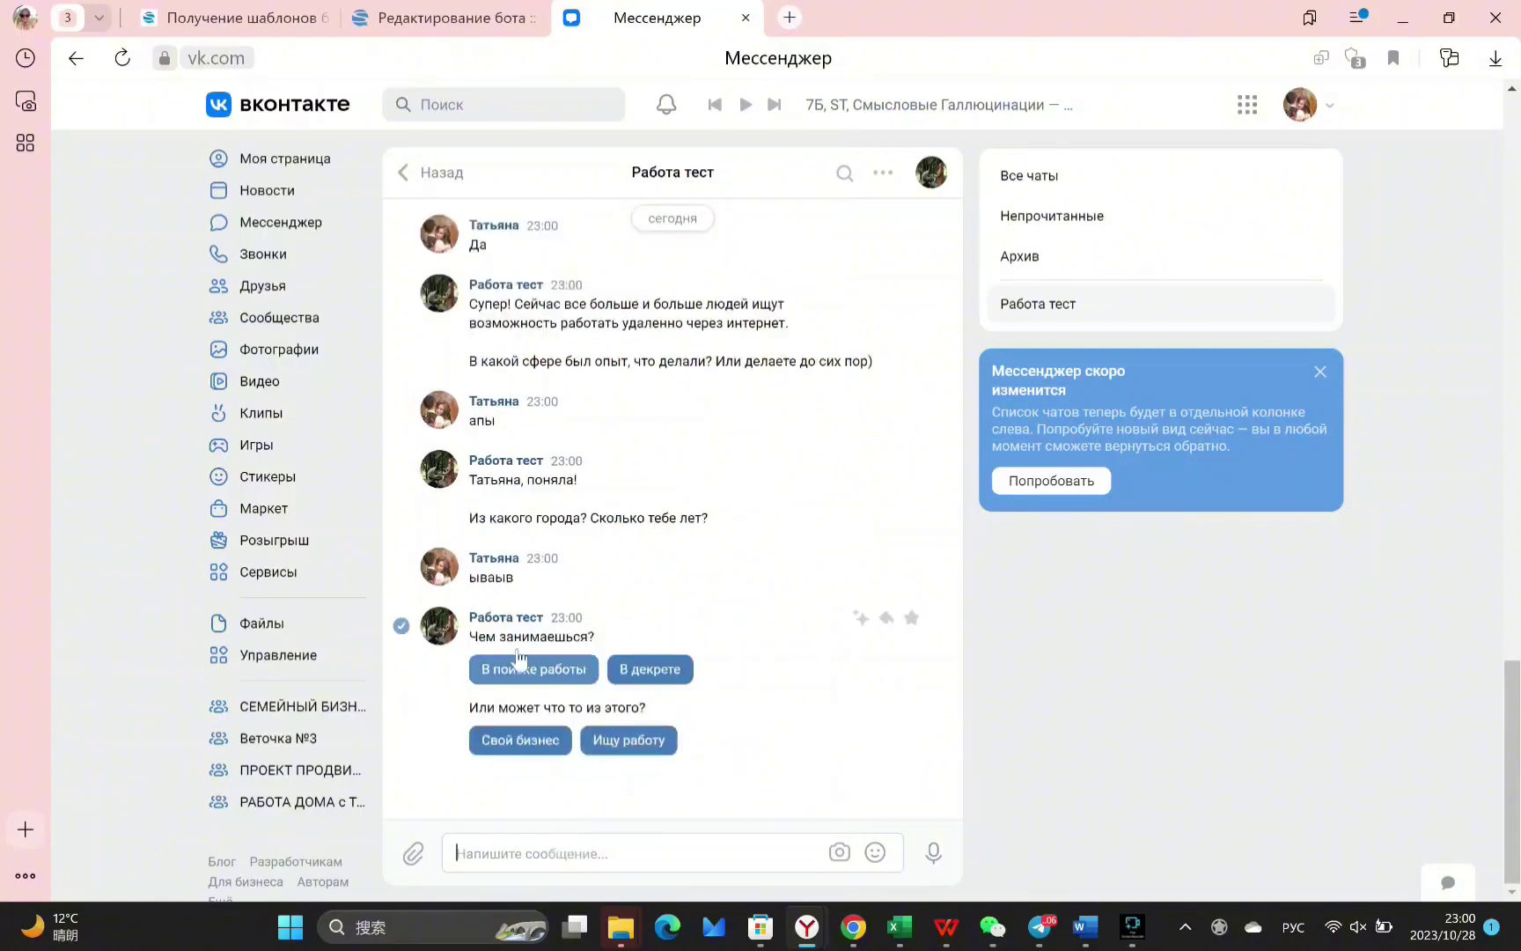
{"action": "left_click", "coordinate": [642, 669]}
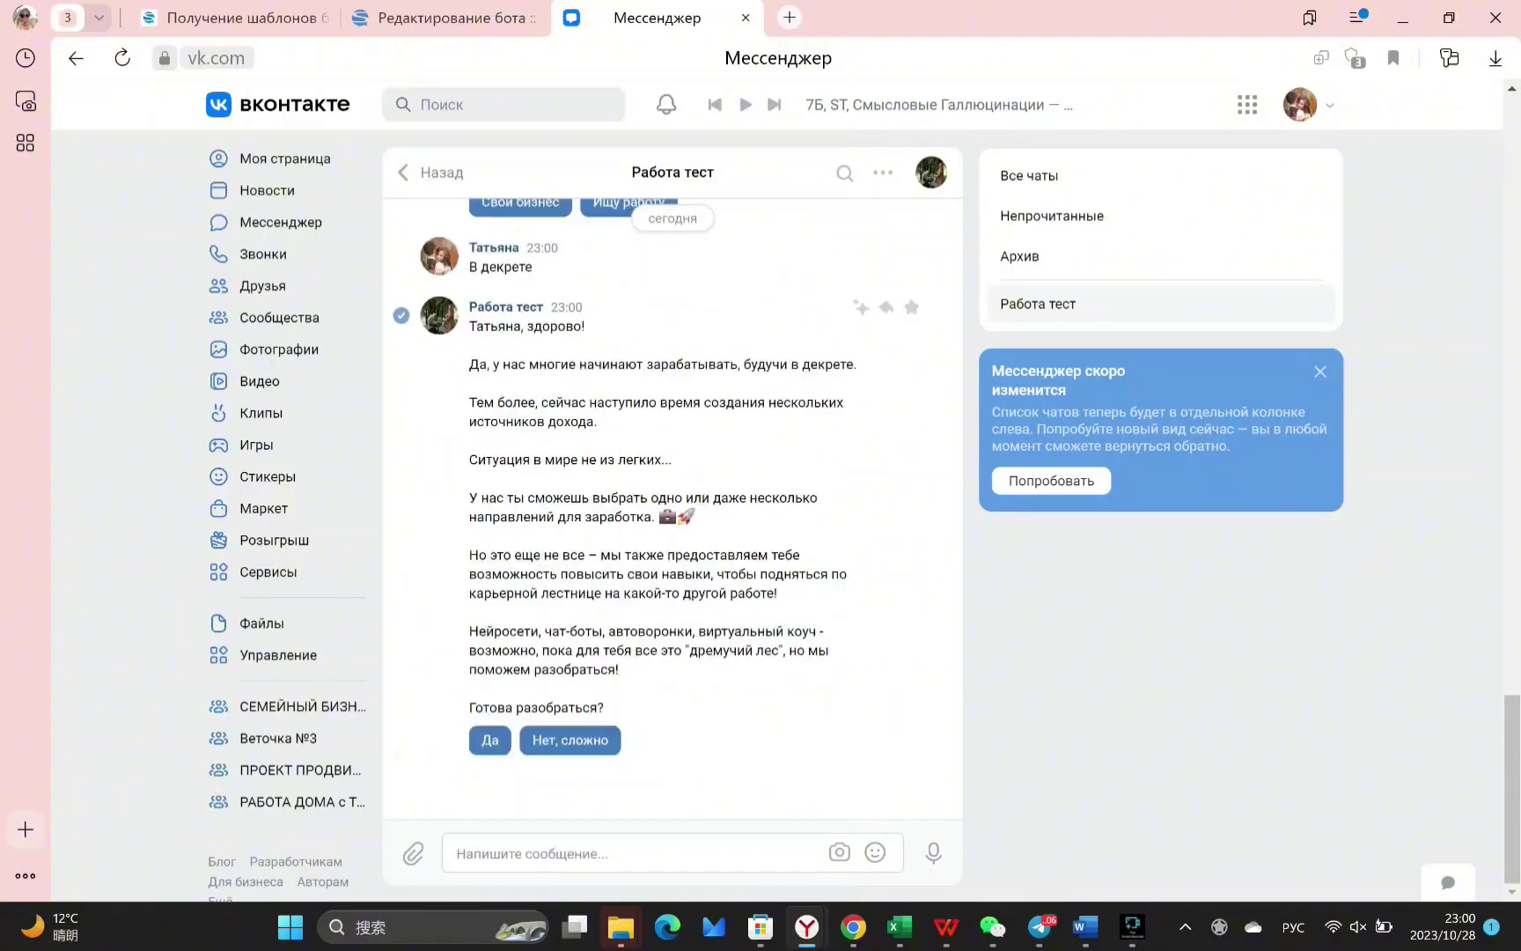
{"action": "left_click", "coordinate": [490, 739]}
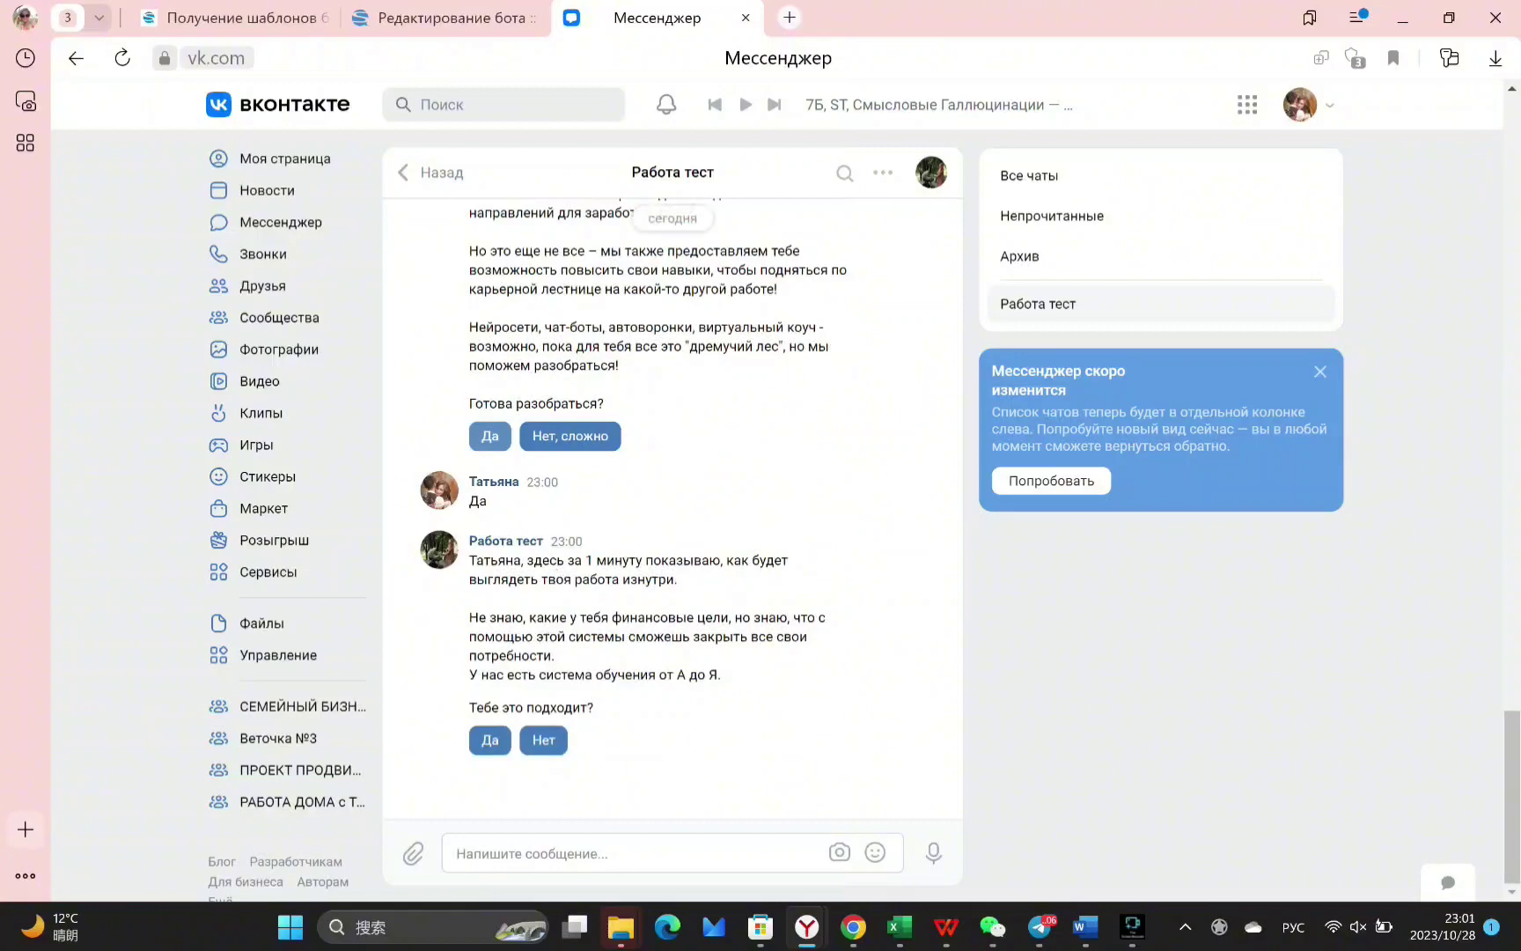
Launch the "Тест" bot from its editor and check its entry and further actions in the chat bot list
{"action": "left_click", "coordinate": [475, 18]}
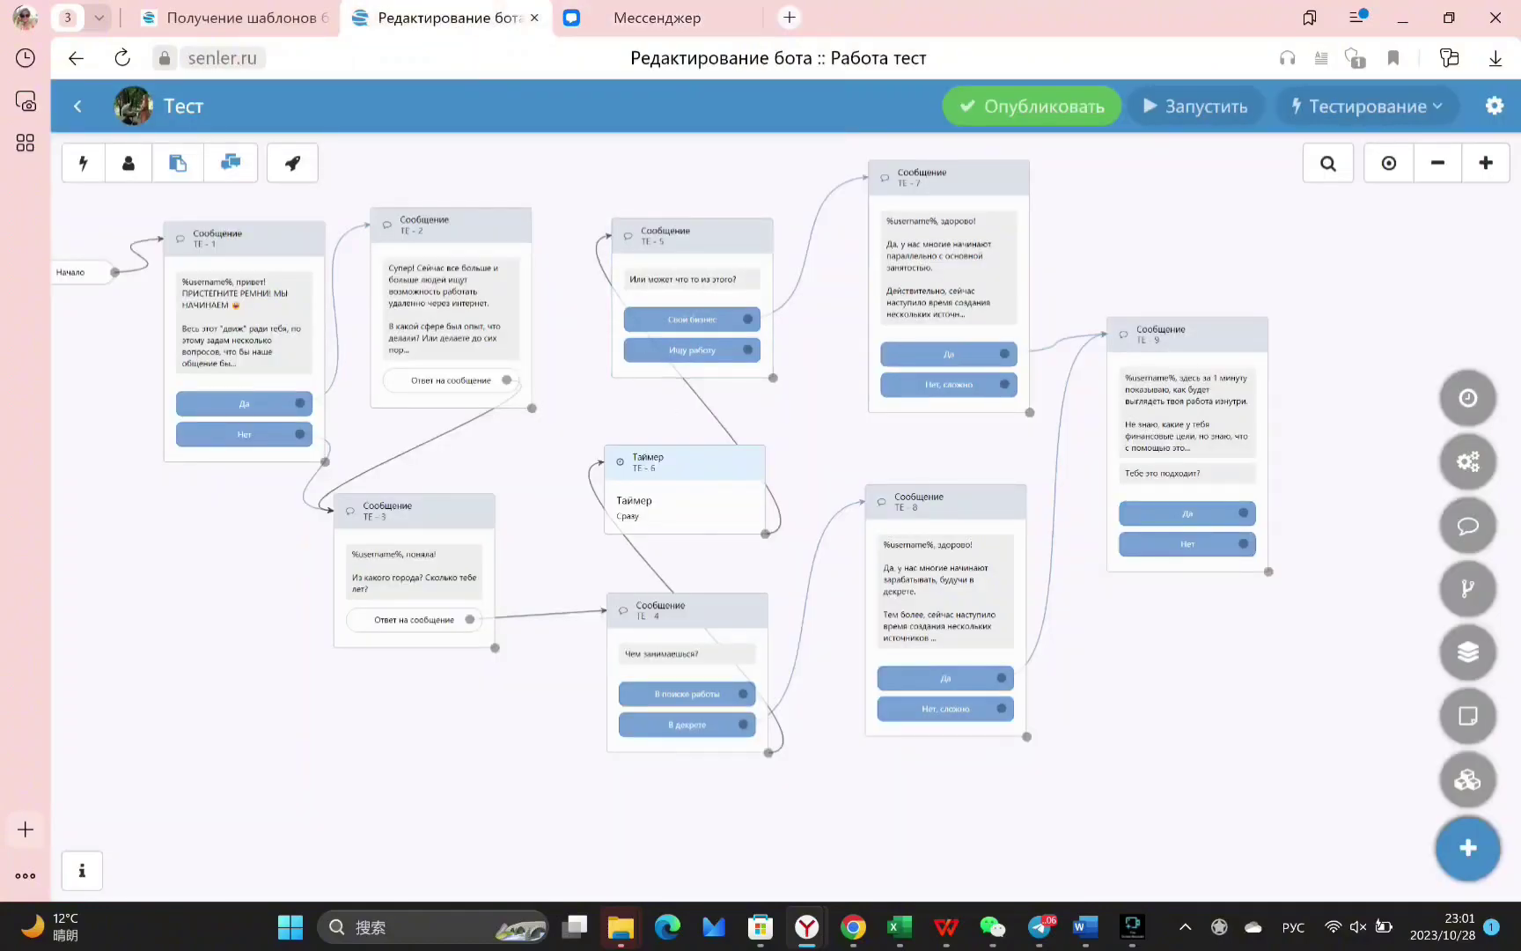
{"action": "left_click", "coordinate": [1194, 106]}
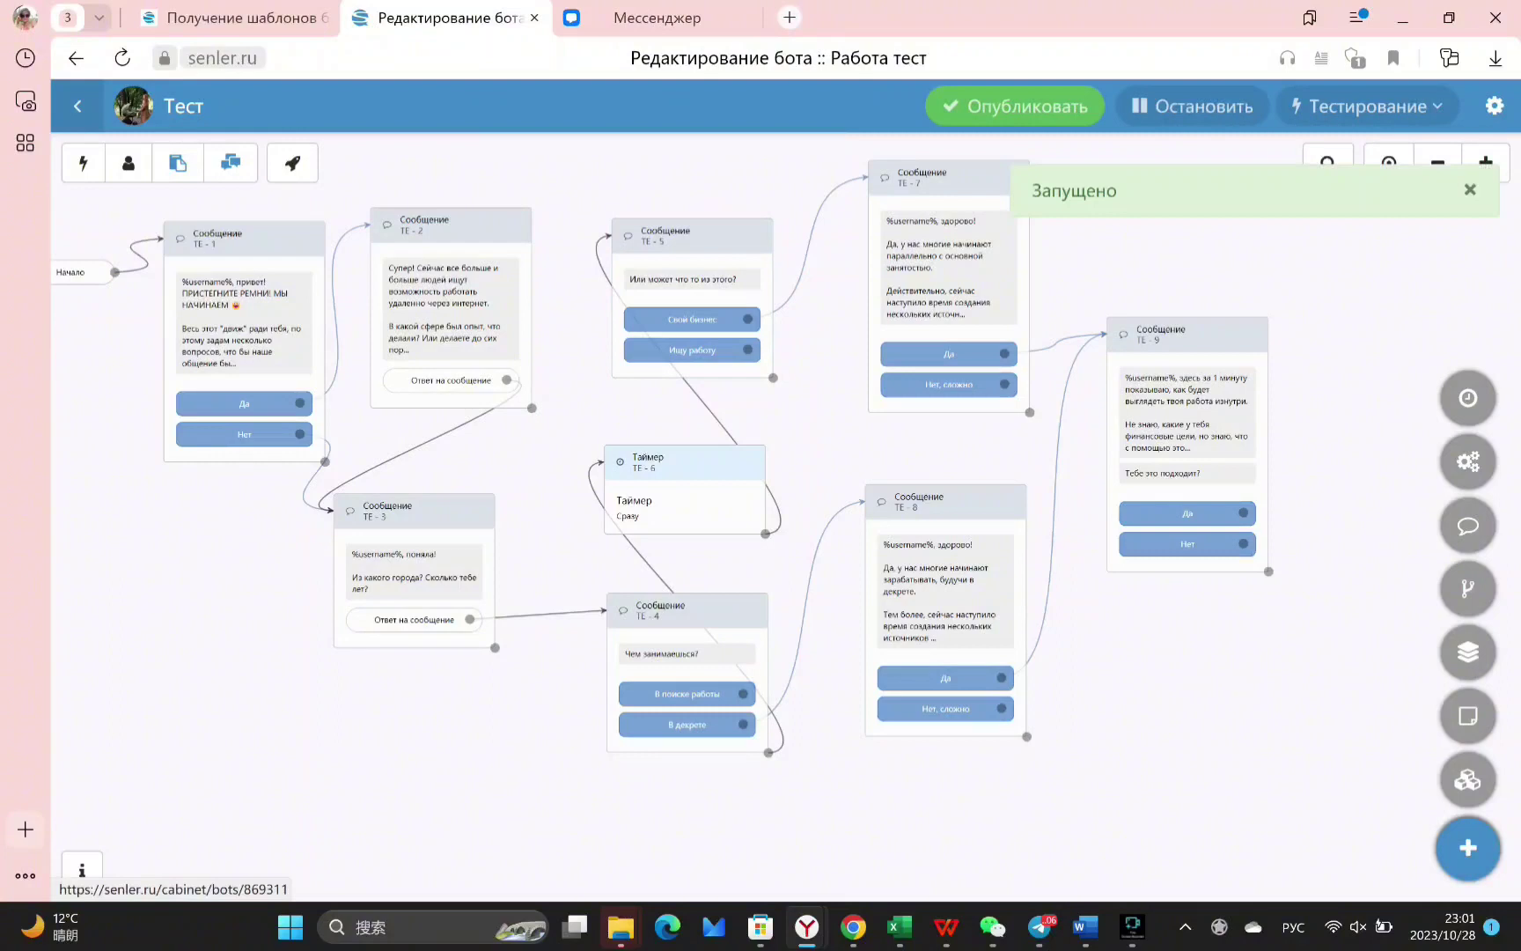
{"action": "left_click", "coordinate": [77, 110]}
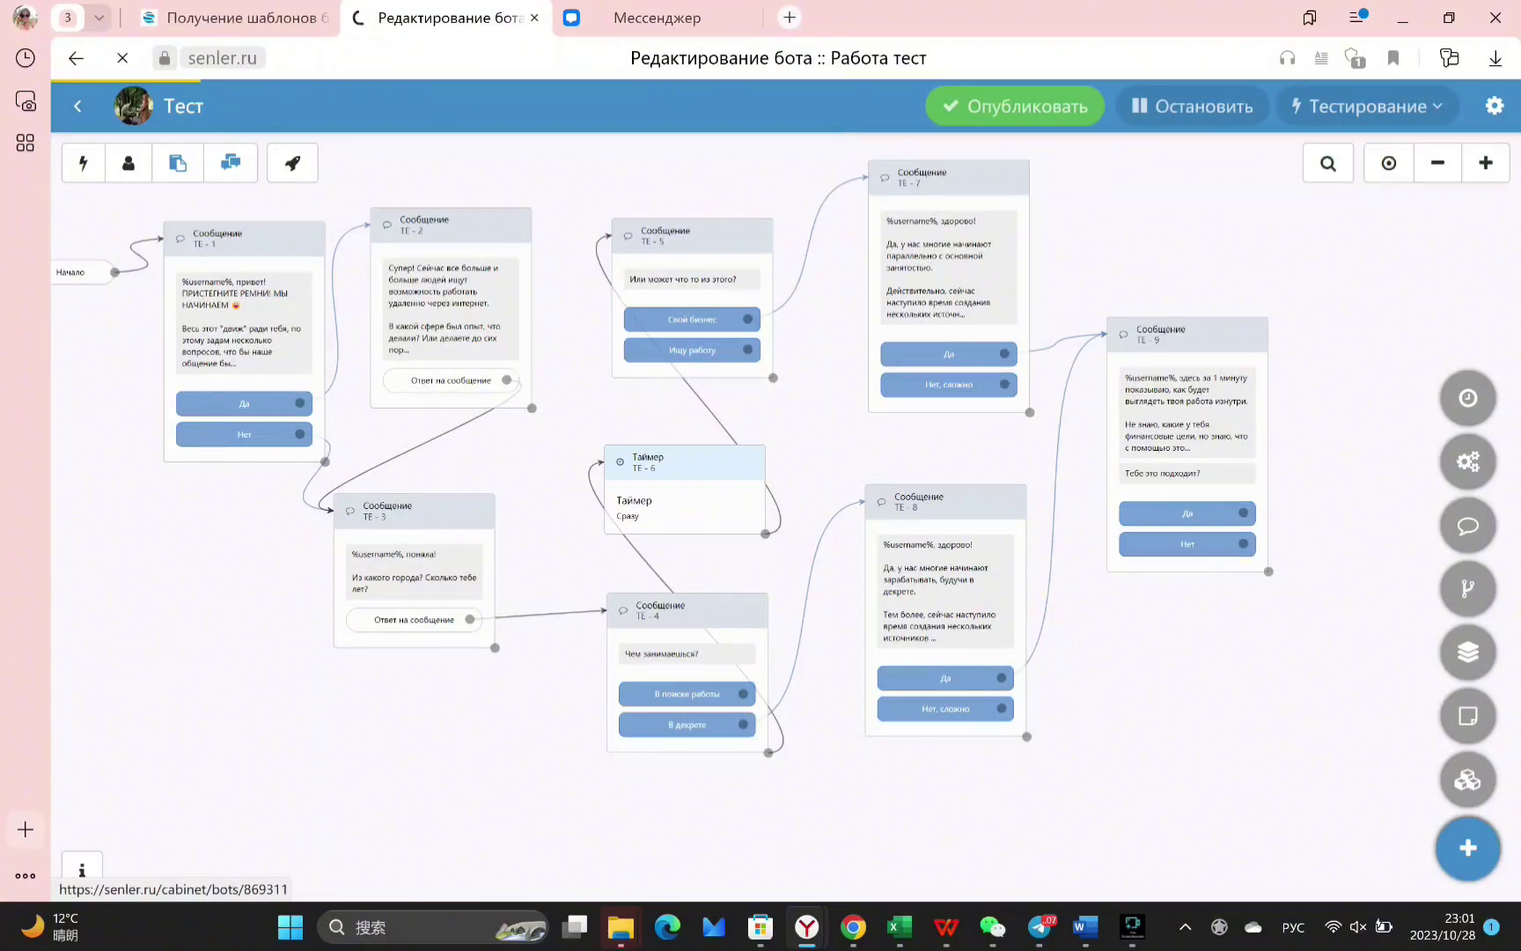
{"action": "left_click", "coordinate": [684, 379]}
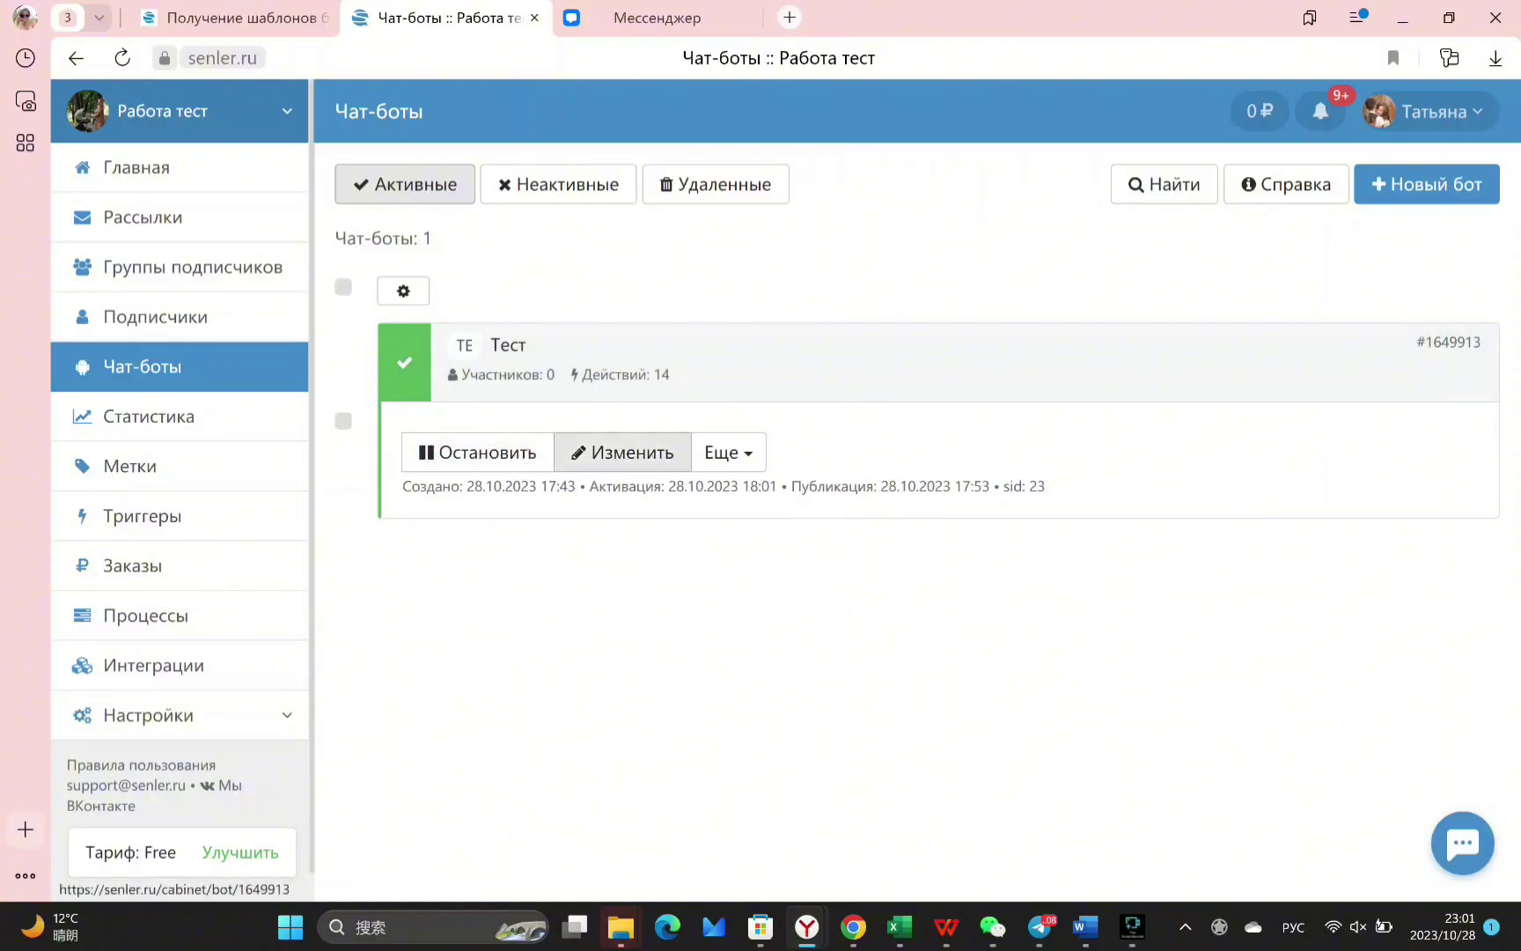
{"action": "left_click", "coordinate": [728, 451]}
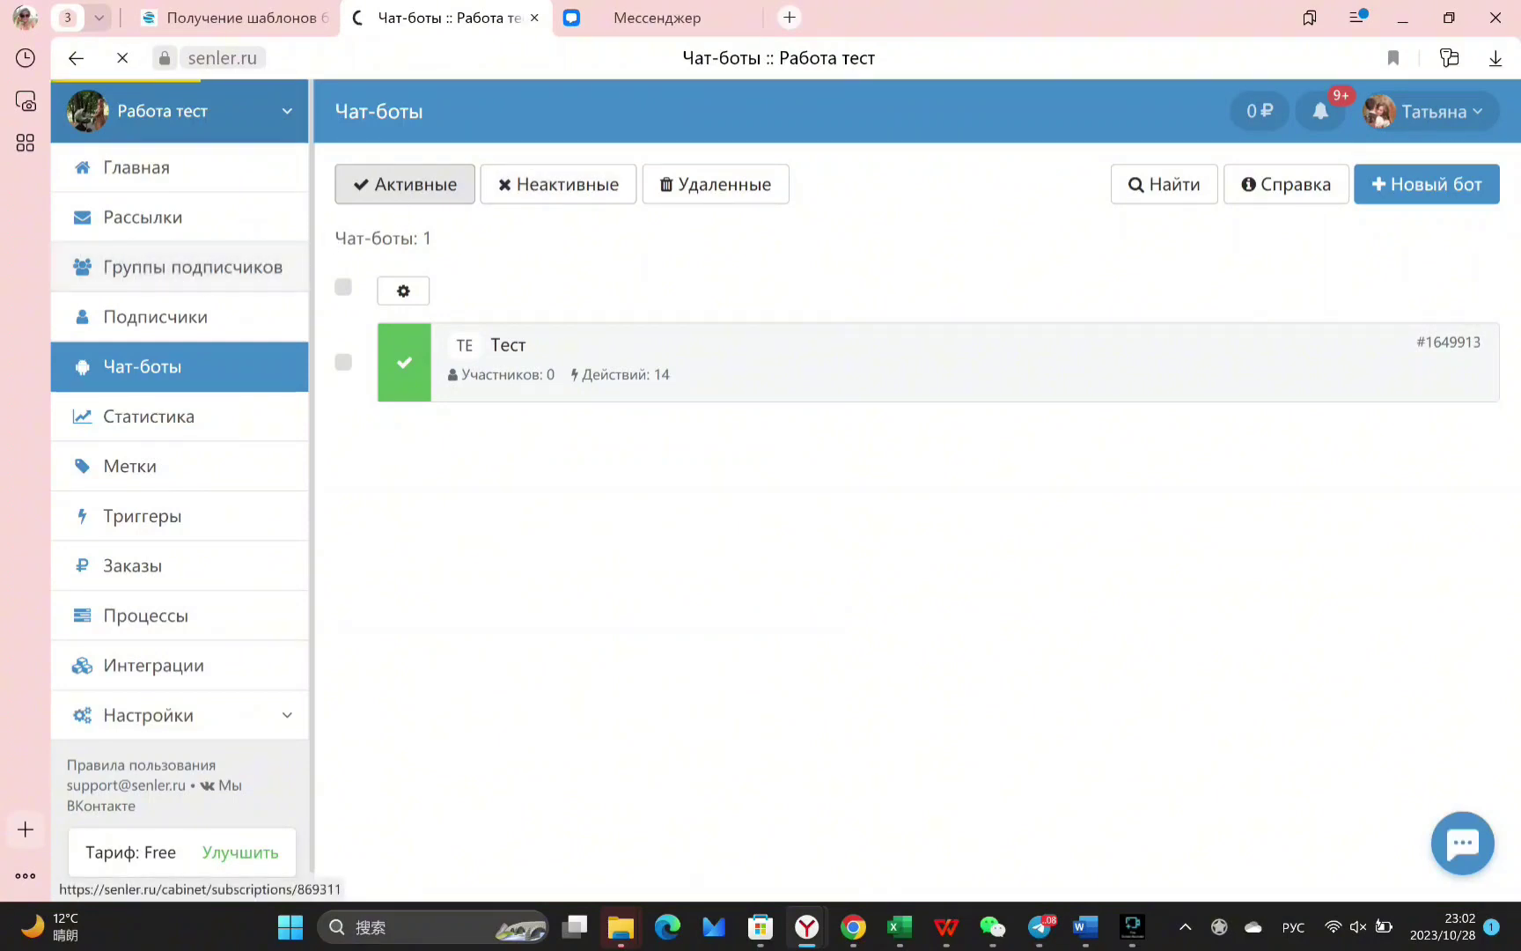
Edit the "Тест" subscriber group's additional settings so that subscribers are added to the "Тест" bot at step TE - 0 "Начало"
{"action": "left_click", "coordinate": [193, 267]}
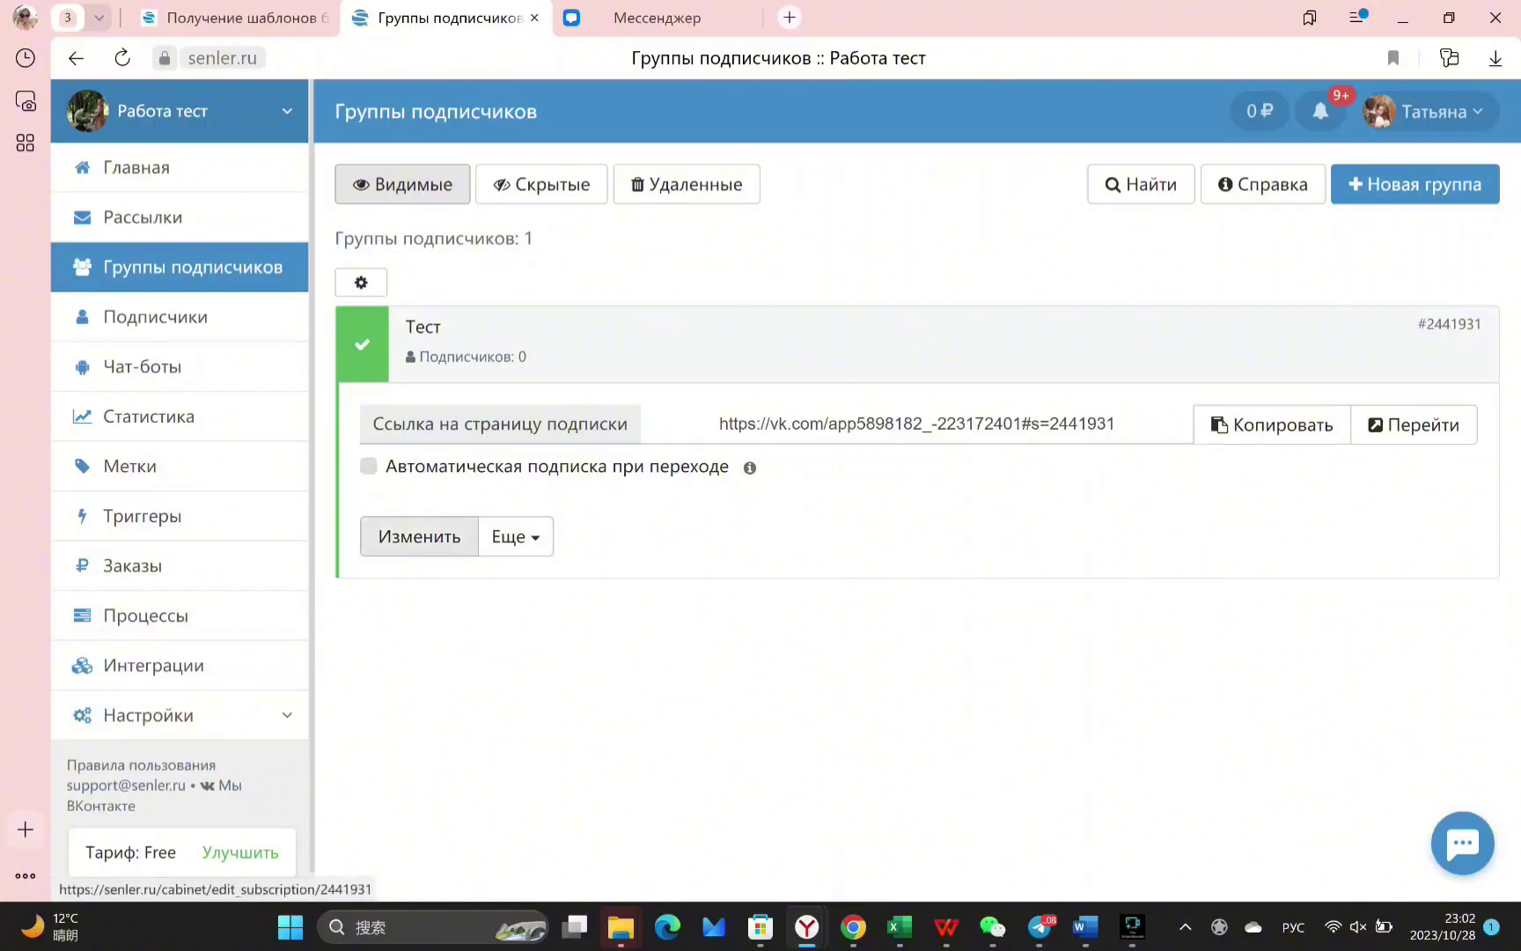
{"action": "left_click", "coordinate": [419, 536]}
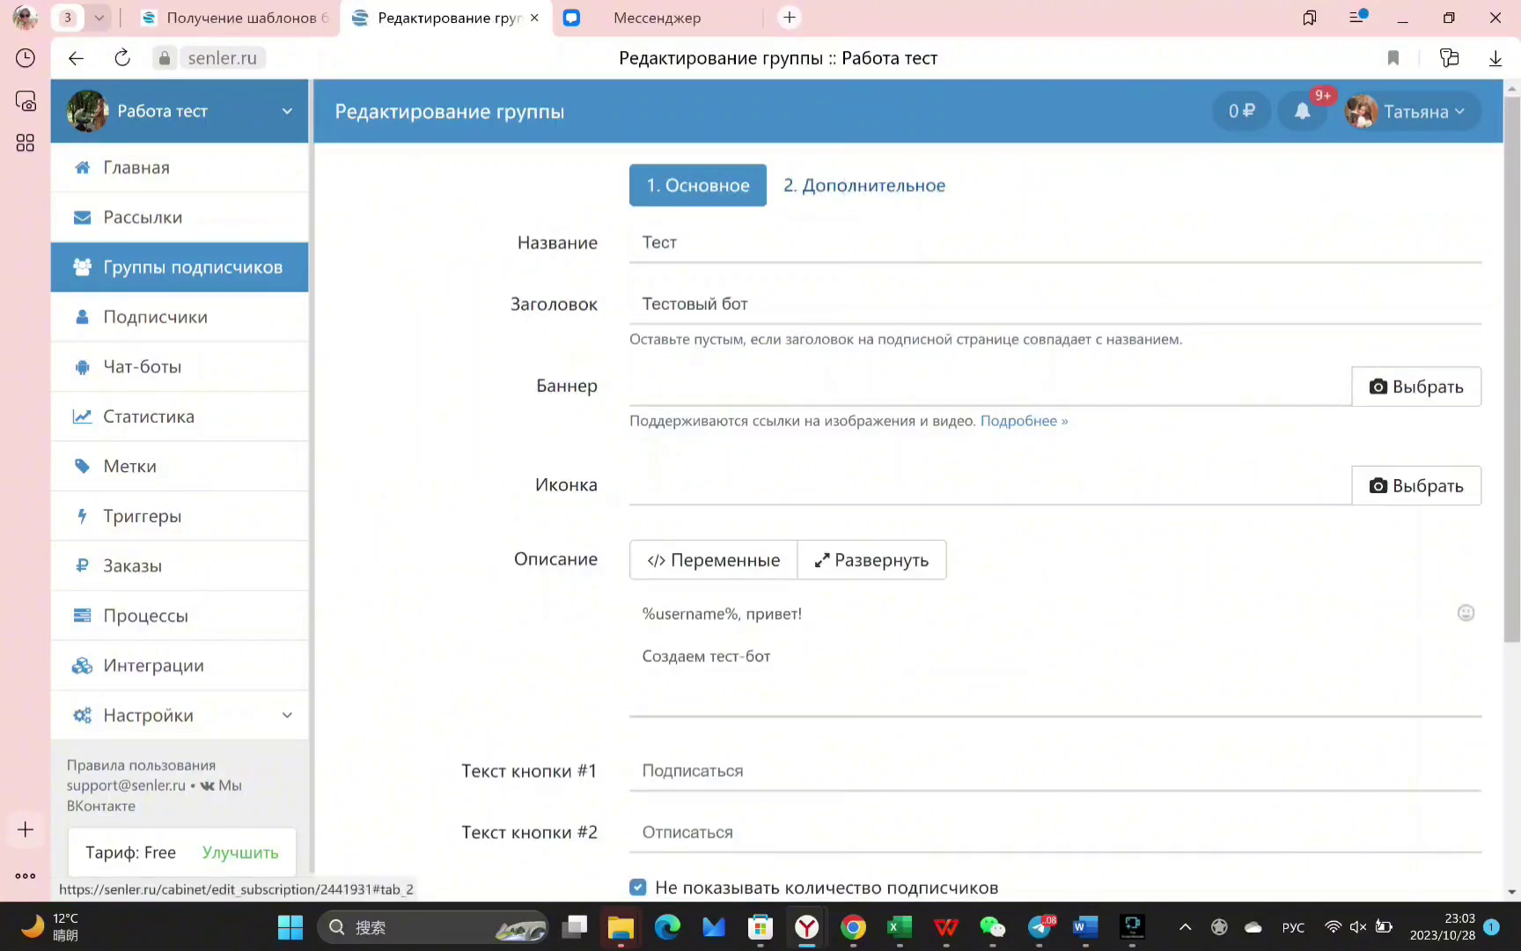
{"action": "left_click", "coordinate": [864, 186]}
{"action": "left_click", "coordinate": [694, 240]}
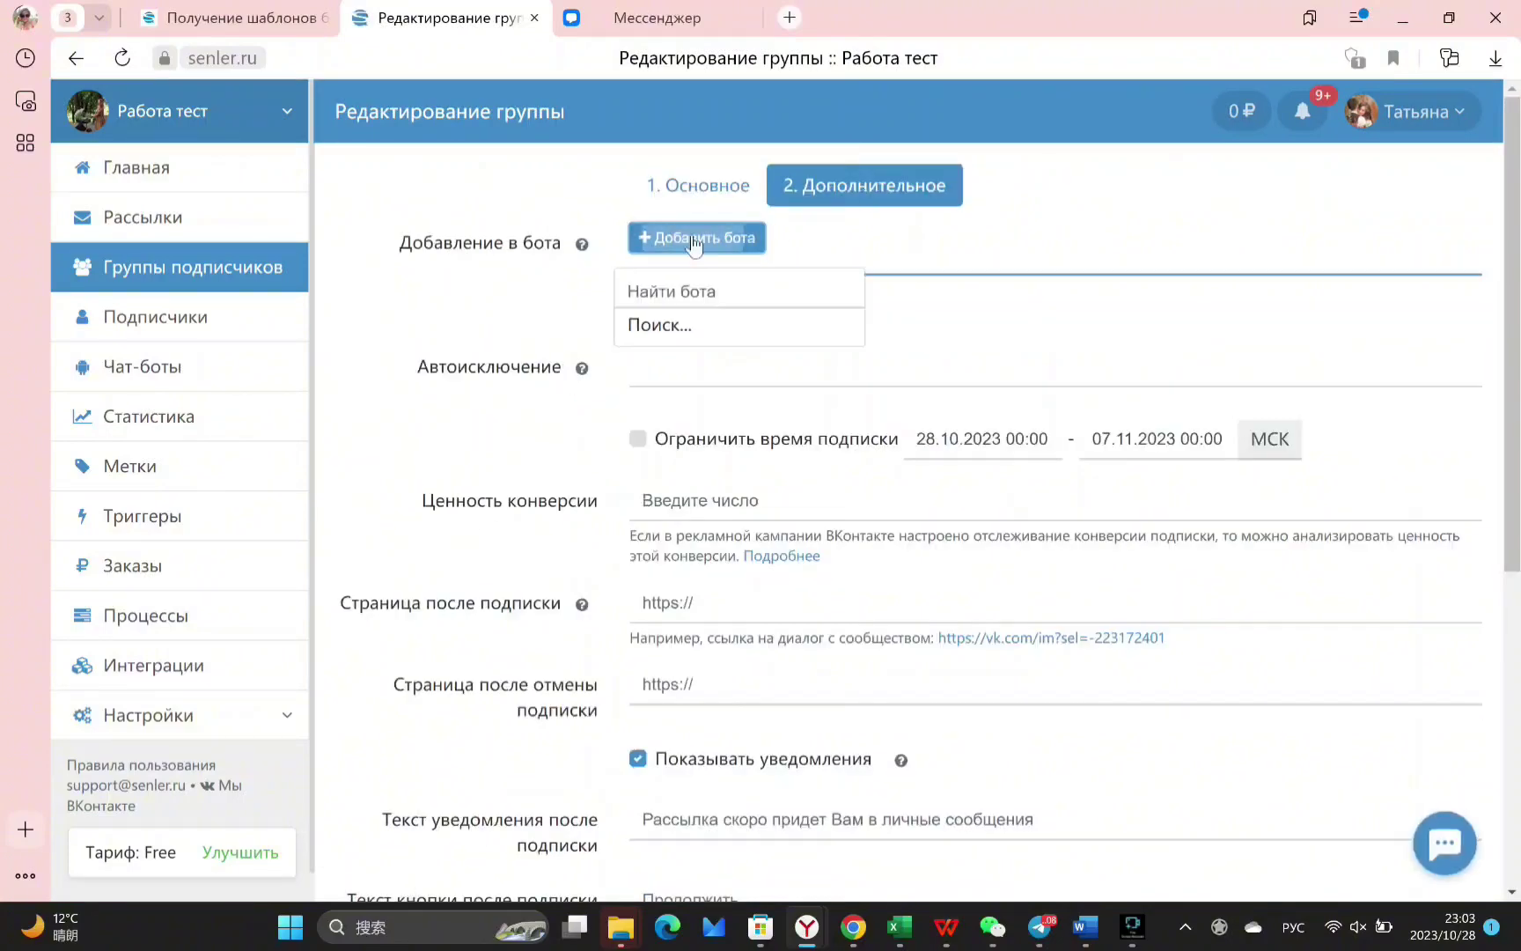
{"action": "left_click", "coordinate": [689, 330]}
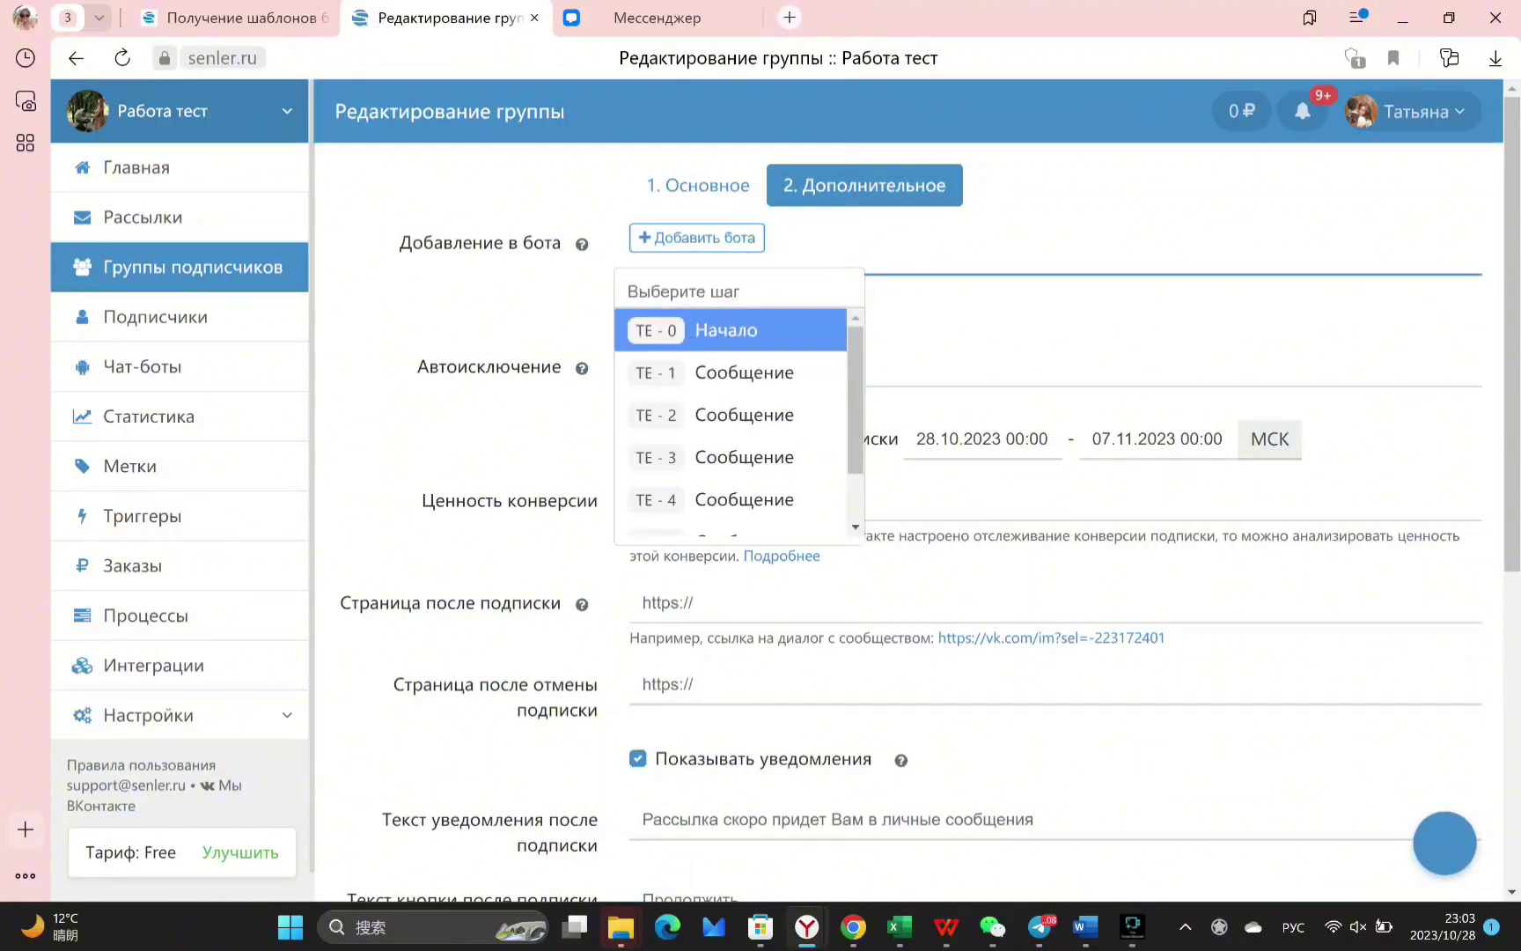
{"action": "left_click", "coordinate": [757, 330]}
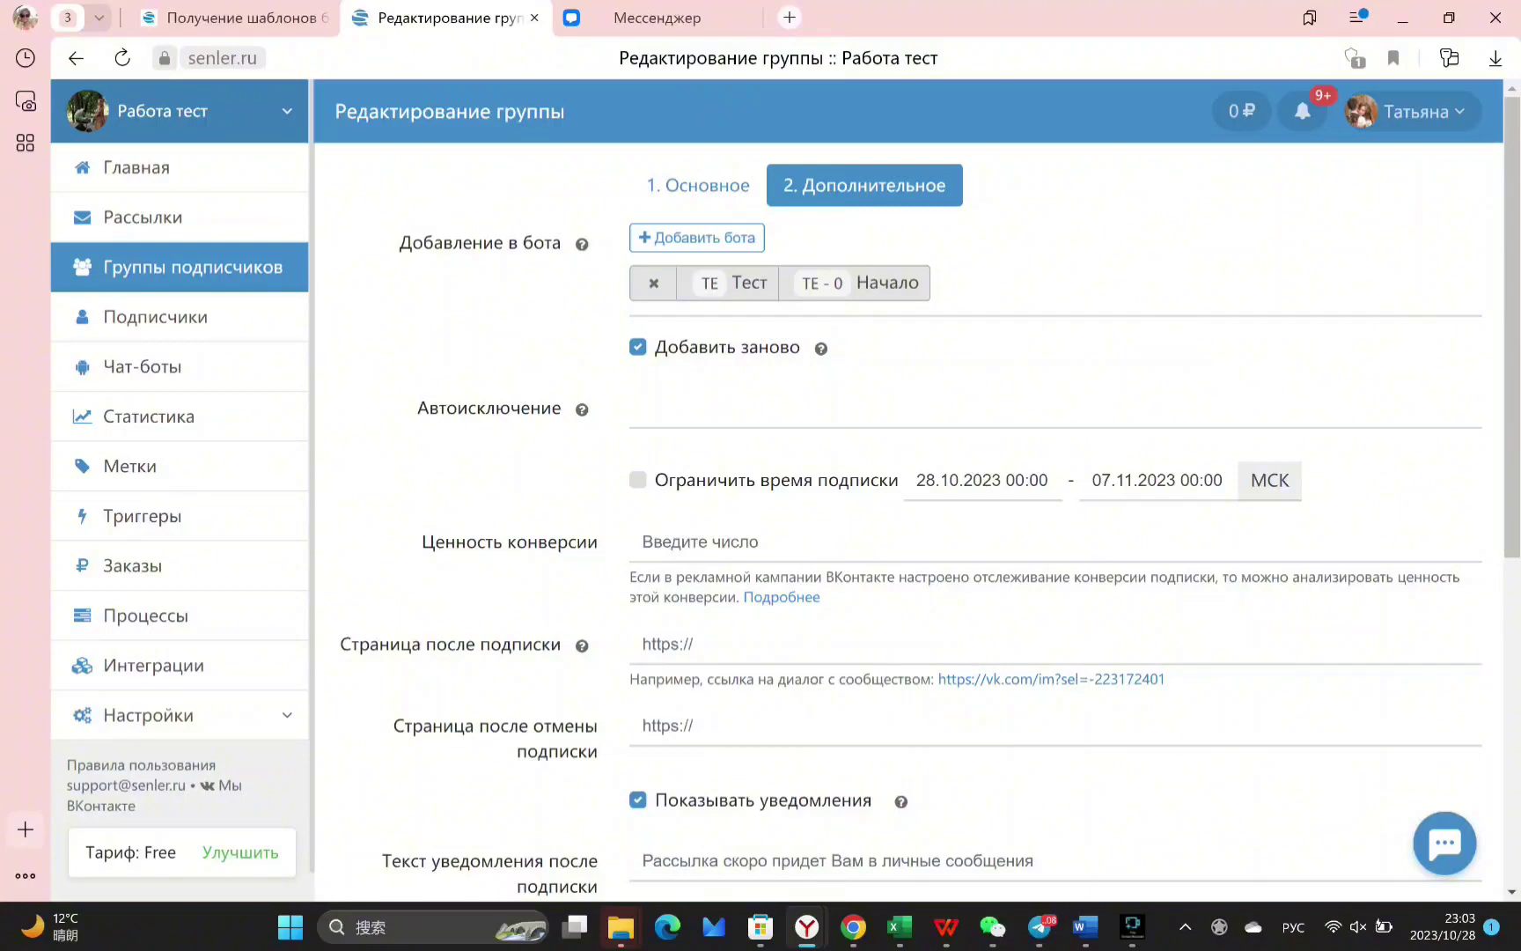
{"action": "scroll", "coordinate": [892, 757], "scroll_direction": "down", "scroll_amount": 6}
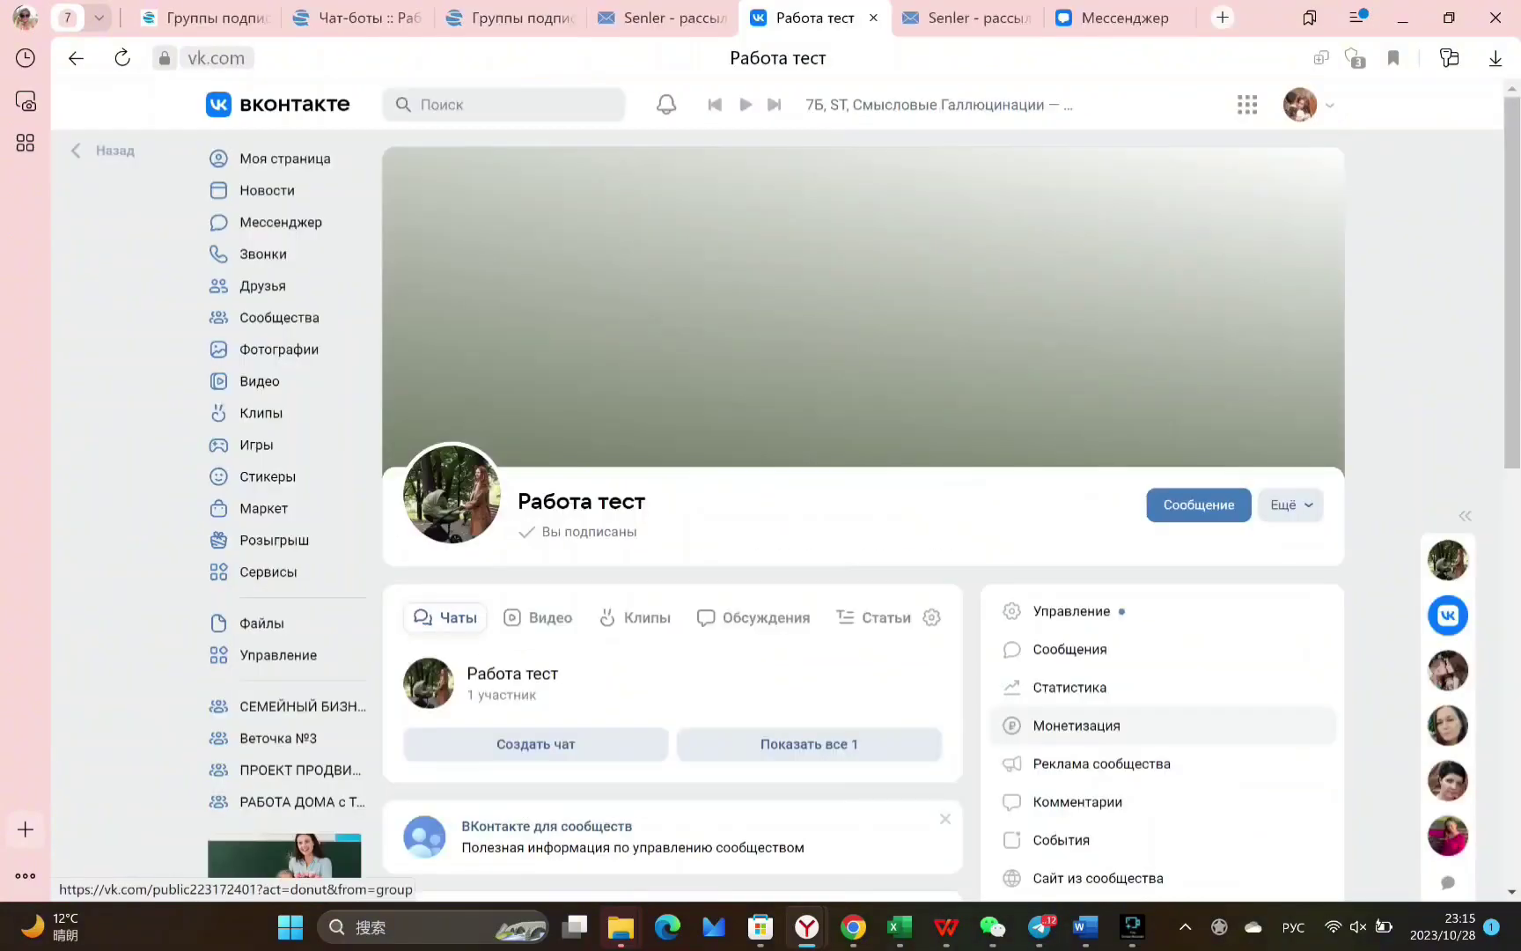
Add the "Senler - рассылки в сообществах" app to the "Работа тест" community and save its settings
{"action": "scroll", "coordinate": [1144, 475], "scroll_direction": "down", "scroll_amount": 3}
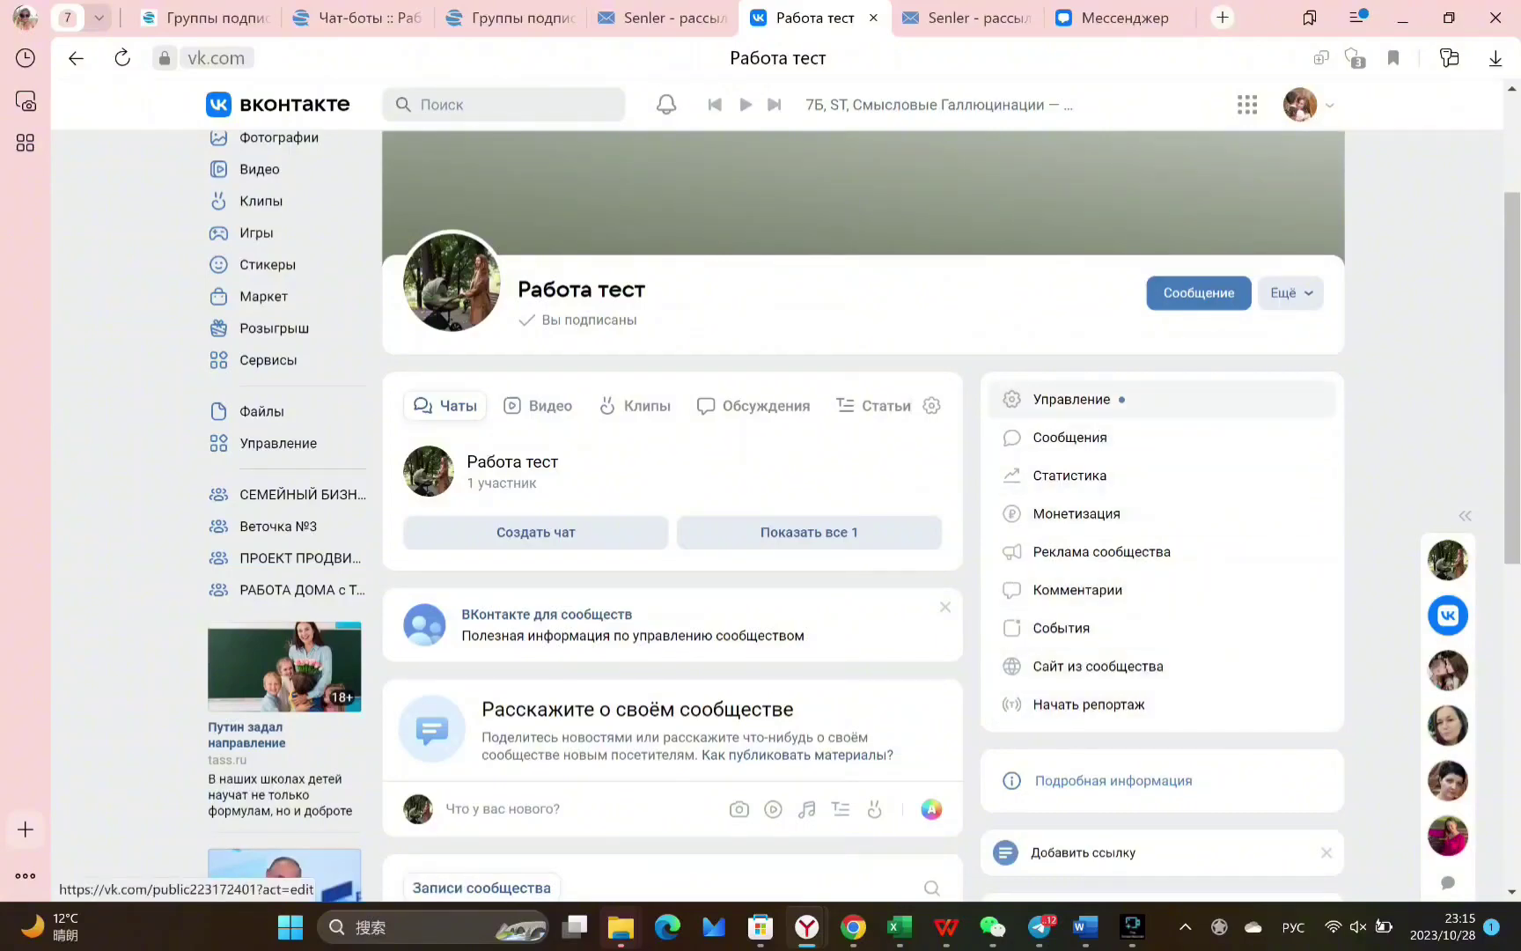
{"action": "left_click", "coordinate": [1071, 399]}
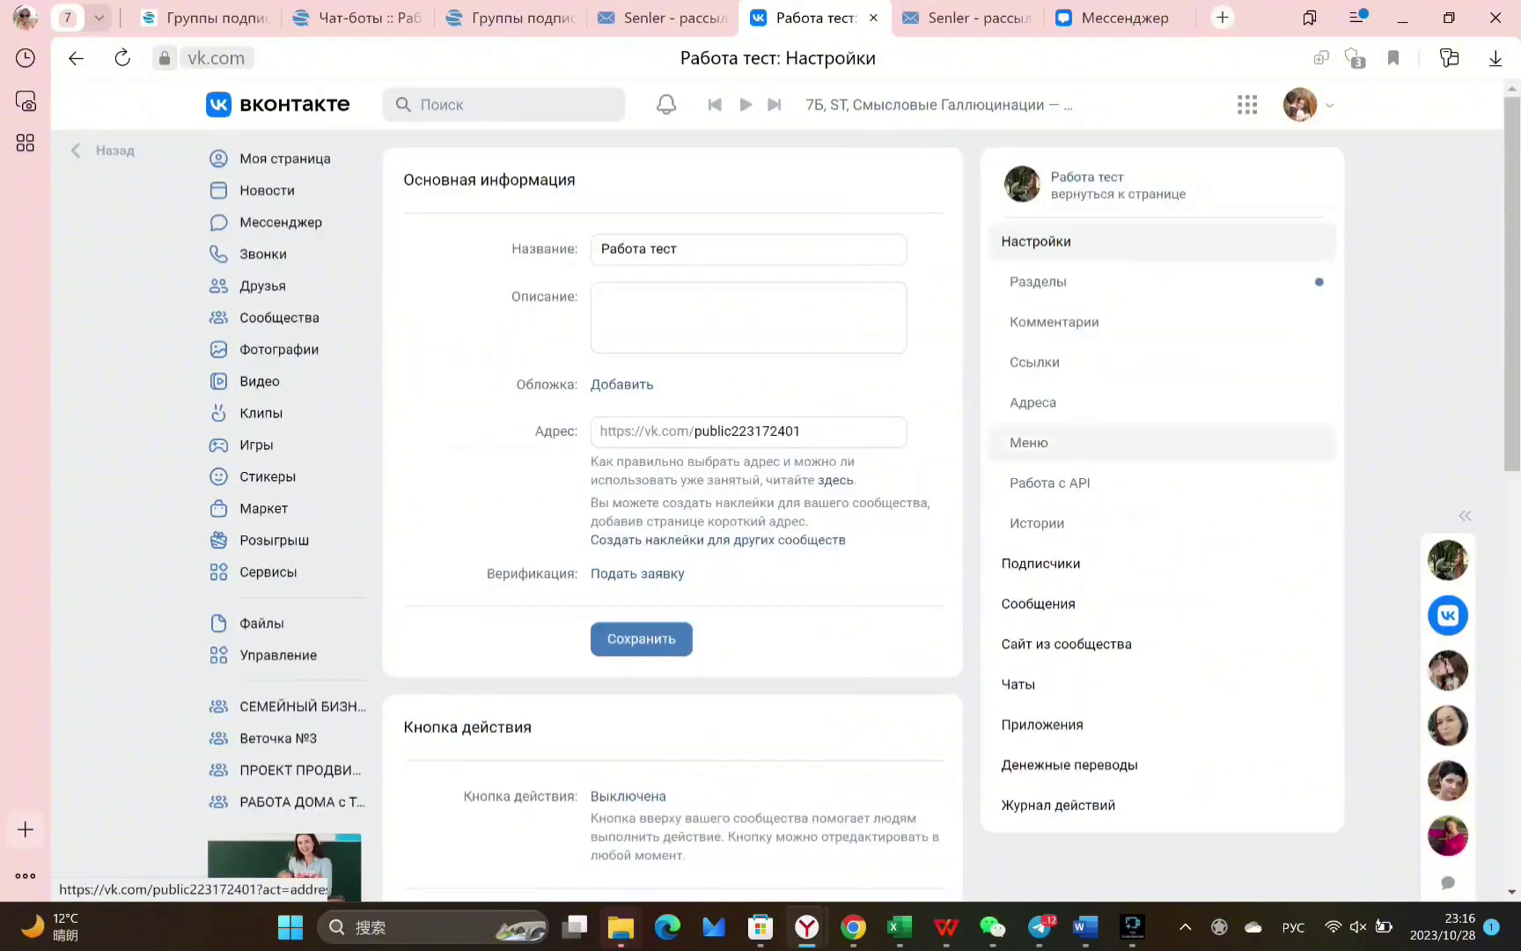
{"action": "left_click", "coordinate": [1042, 723]}
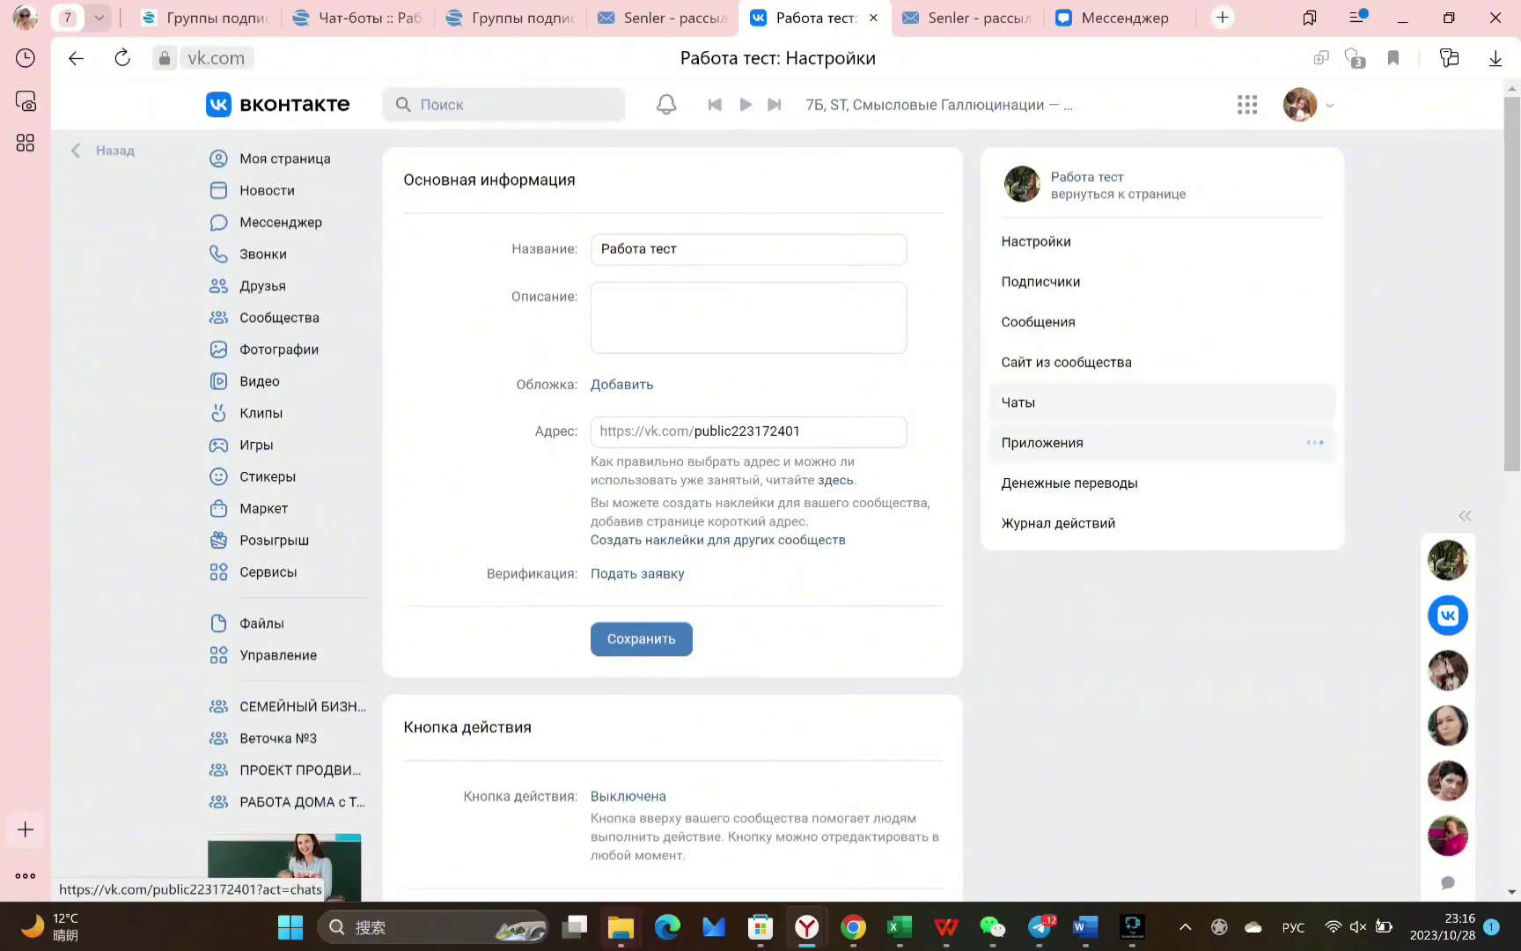
{"action": "scroll", "coordinate": [677, 471], "scroll_direction": "down", "scroll_amount": 3}
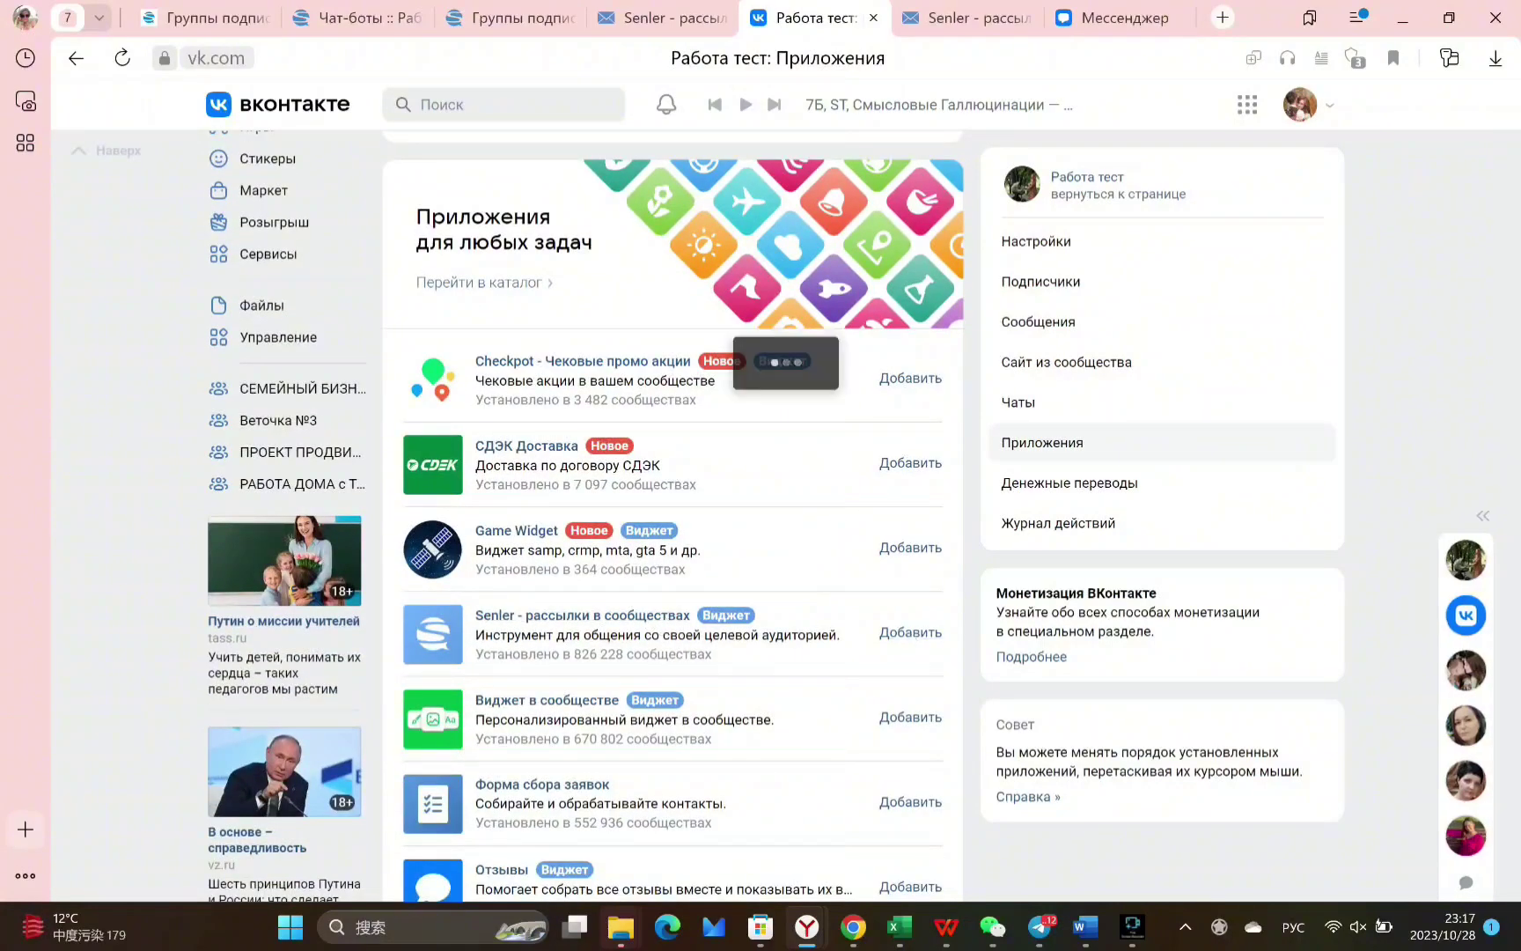
{"action": "left_click", "coordinate": [910, 632]}
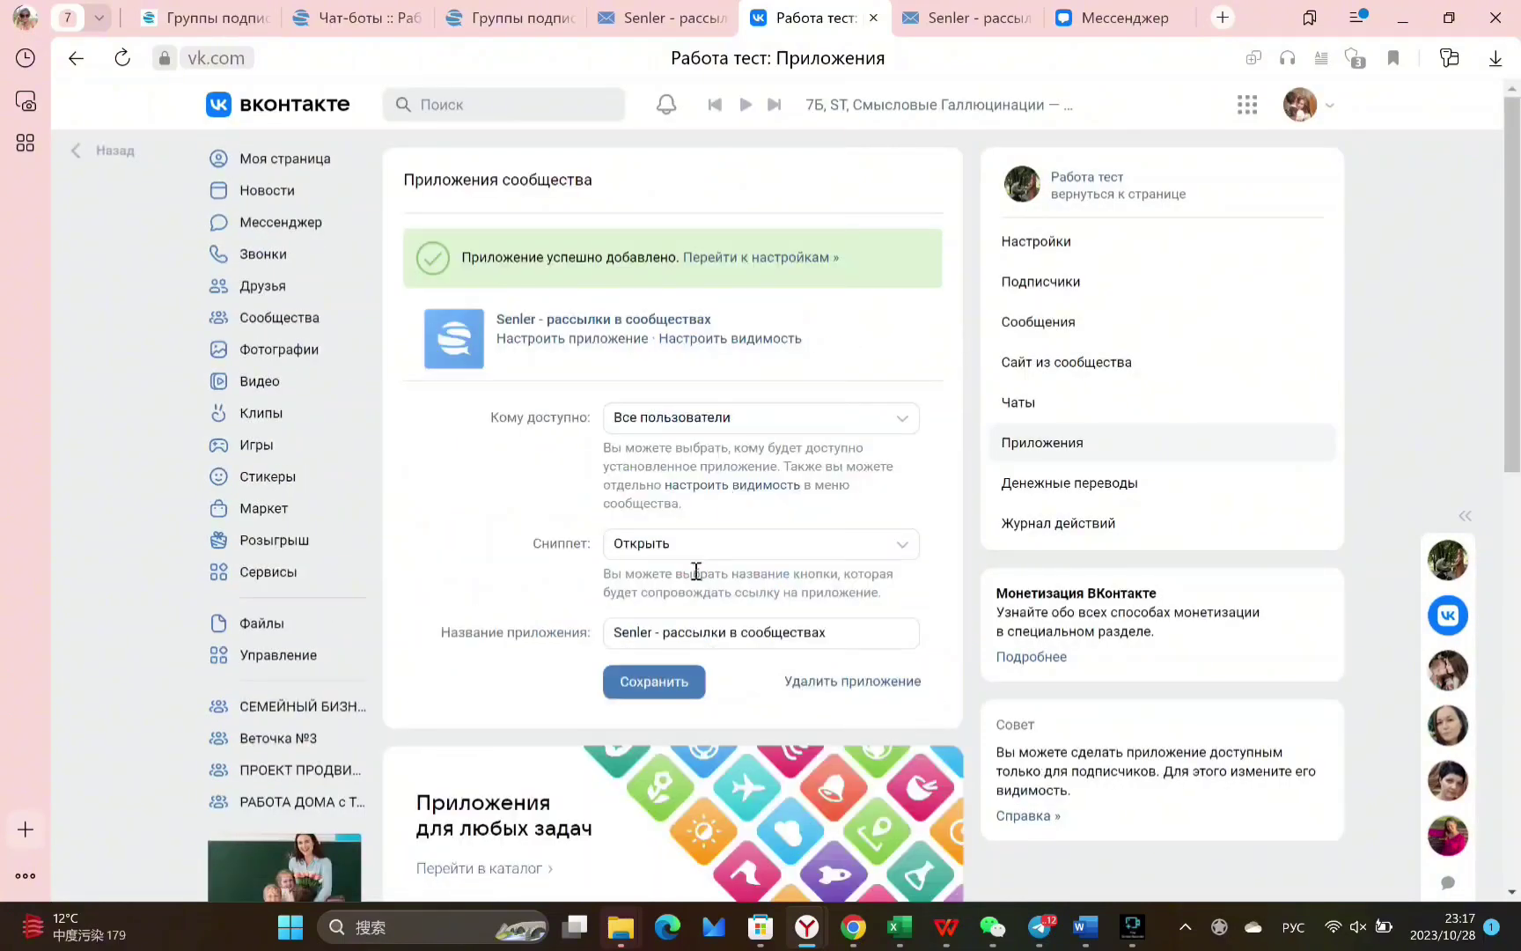
{"action": "left_click", "coordinate": [674, 696]}
Open the "Тест" group's subscription page from Senler, subscribe to "Тестовый бот" and continue to the VK messenger
{"action": "left_click", "coordinate": [506, 18]}
{"action": "left_click", "coordinate": [1431, 432]}
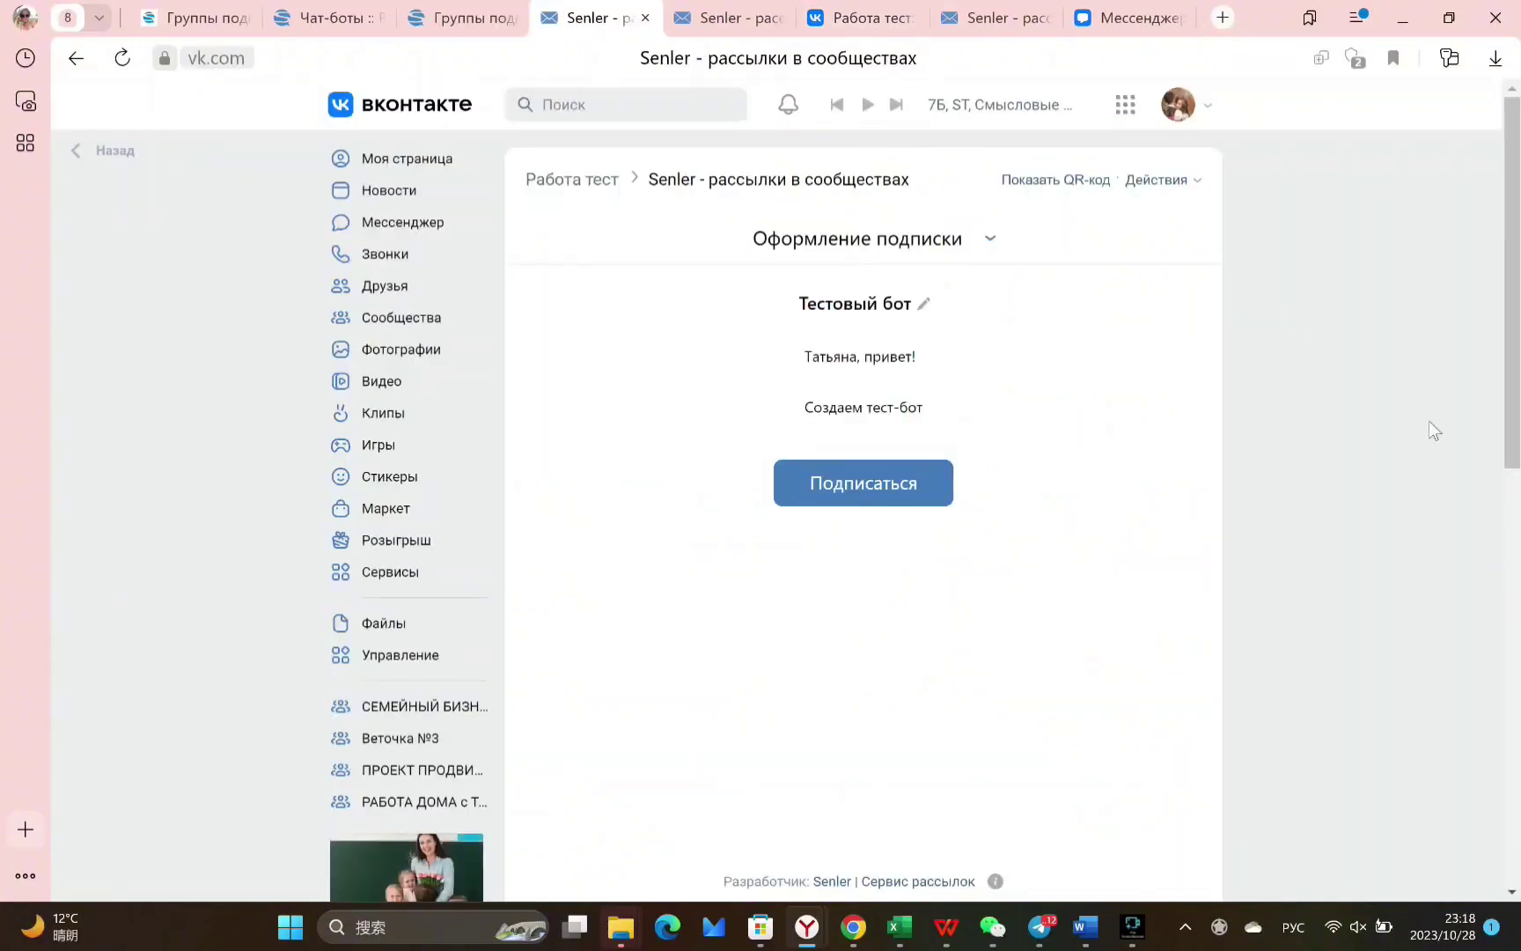
{"action": "left_click", "coordinate": [883, 493]}
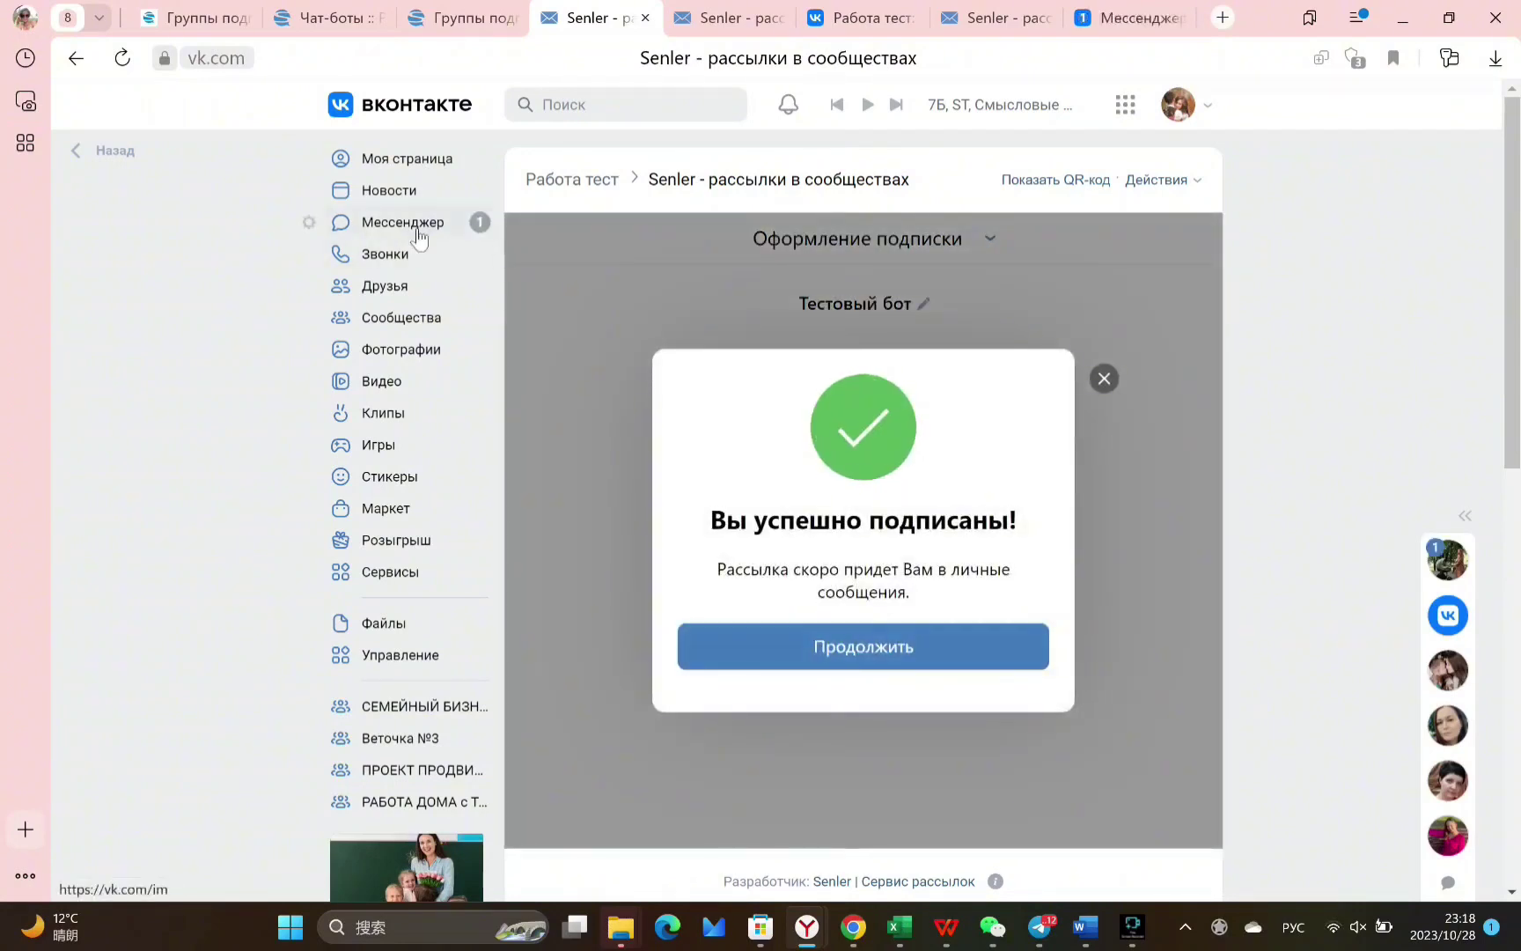
{"action": "left_click", "coordinate": [849, 649]}
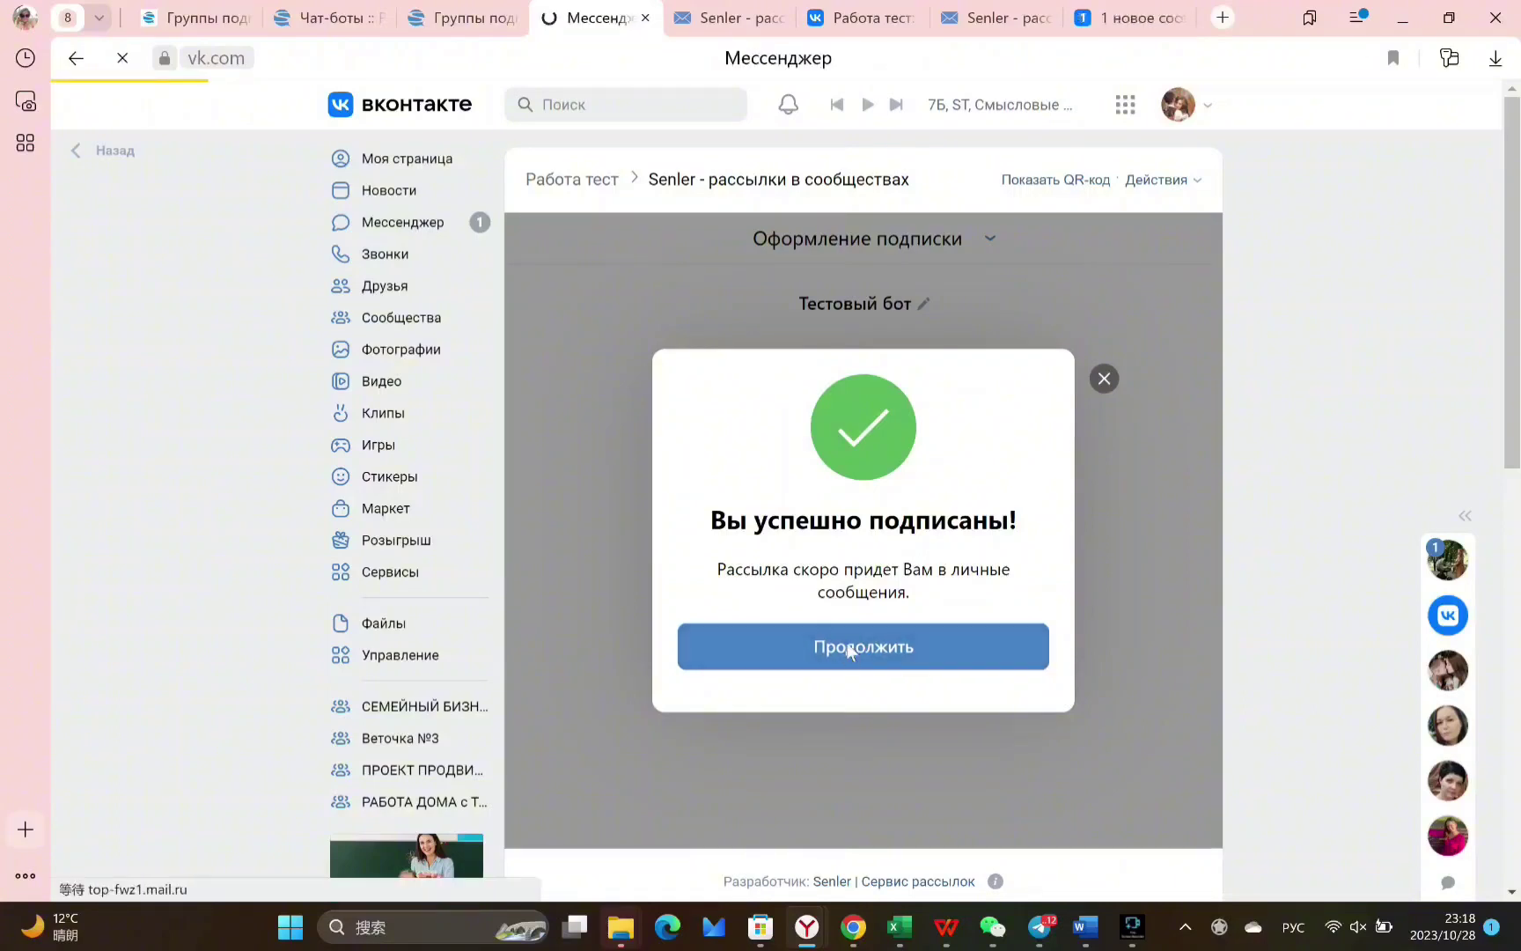